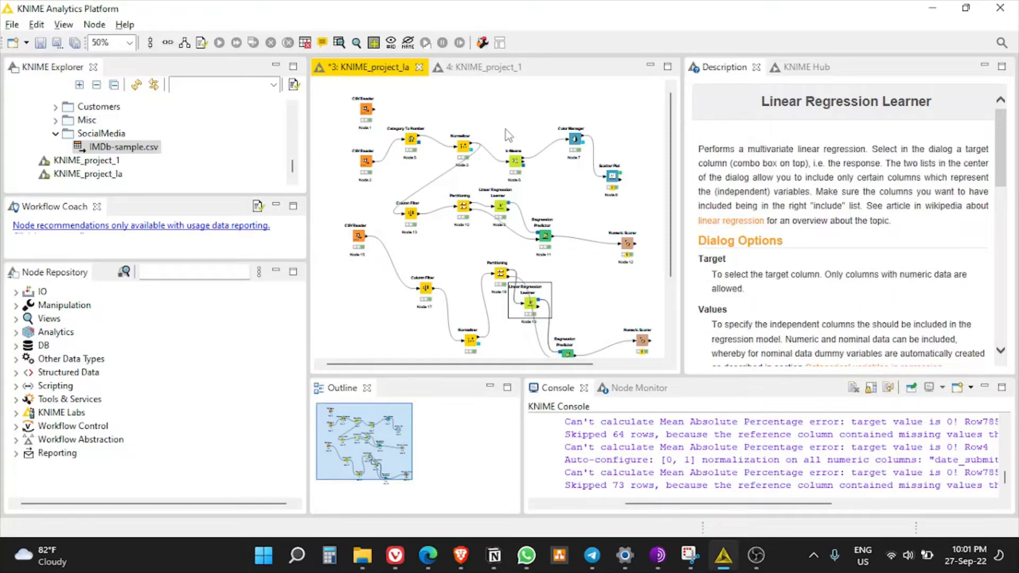
- Create a new local workflow named project1 and select it in the workspace tree
{"action": "left_click", "coordinate": [25, 43]}
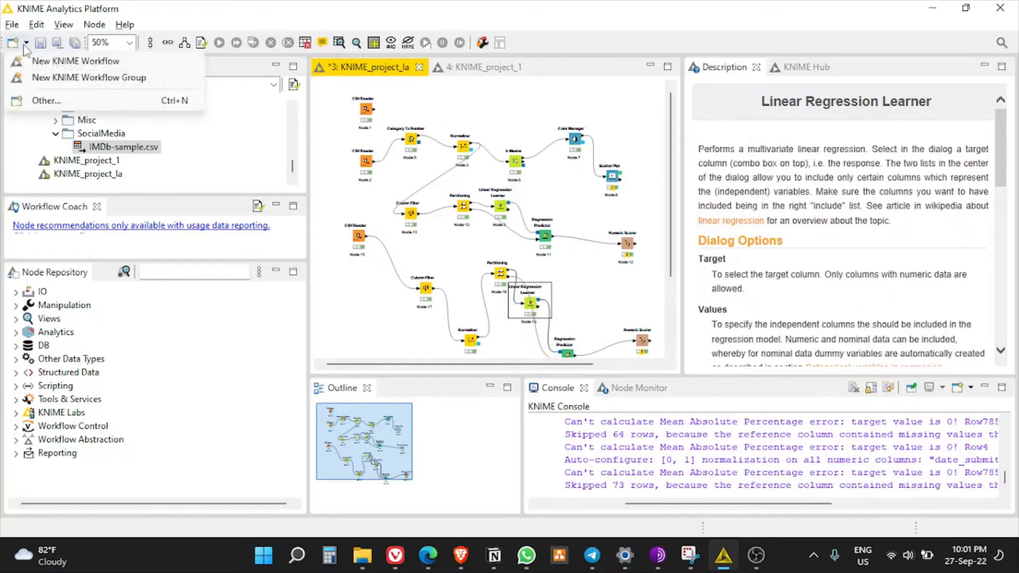
{"action": "left_click", "coordinate": [53, 63]}
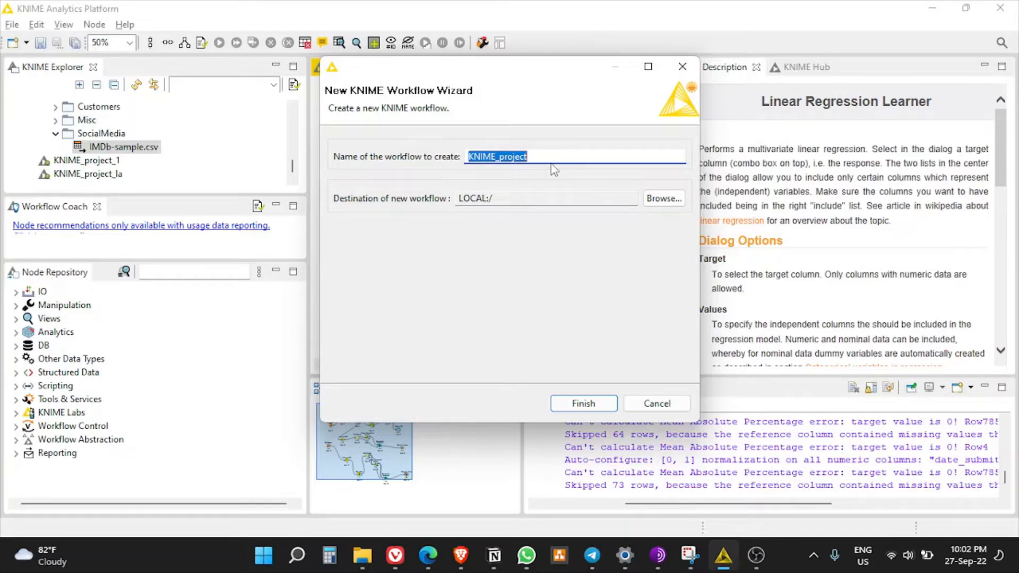
{"action": "type", "text": "pr"}
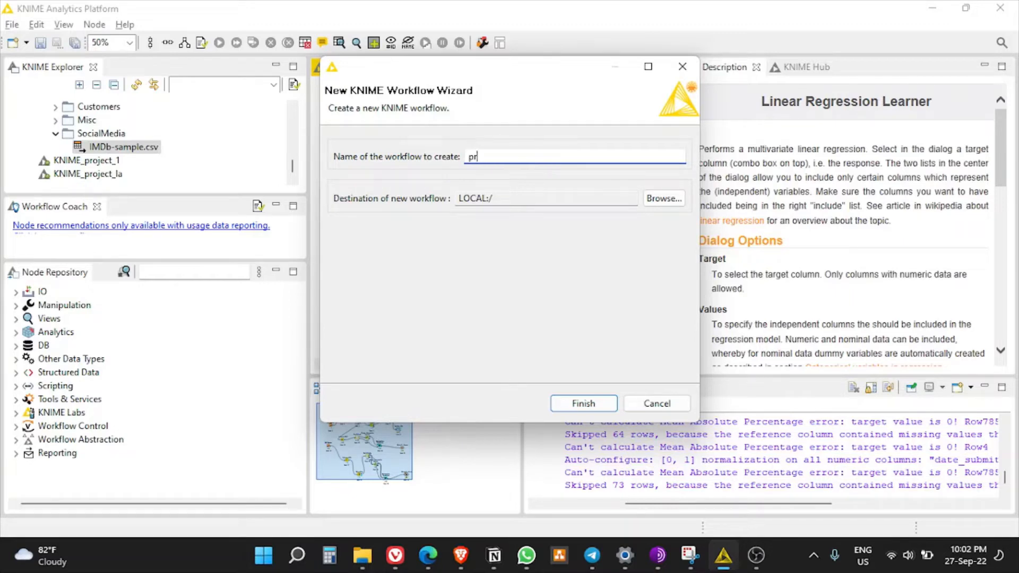
{"action": "type", "text": "oject1"}
{"action": "left_click", "coordinate": [587, 408]}
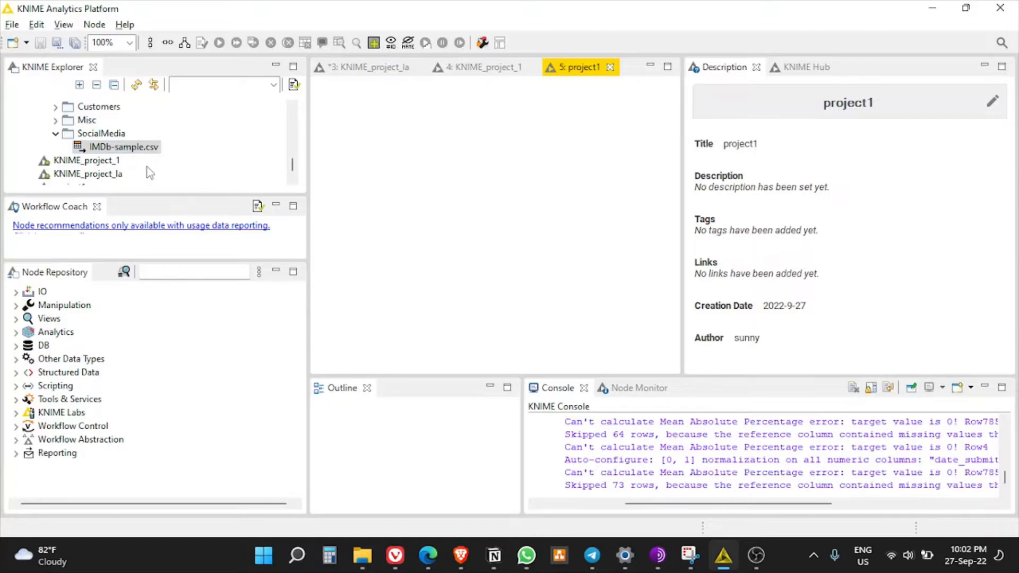
{"action": "scroll", "coordinate": [143, 154], "scroll_direction": "down", "scroll_amount": 1}
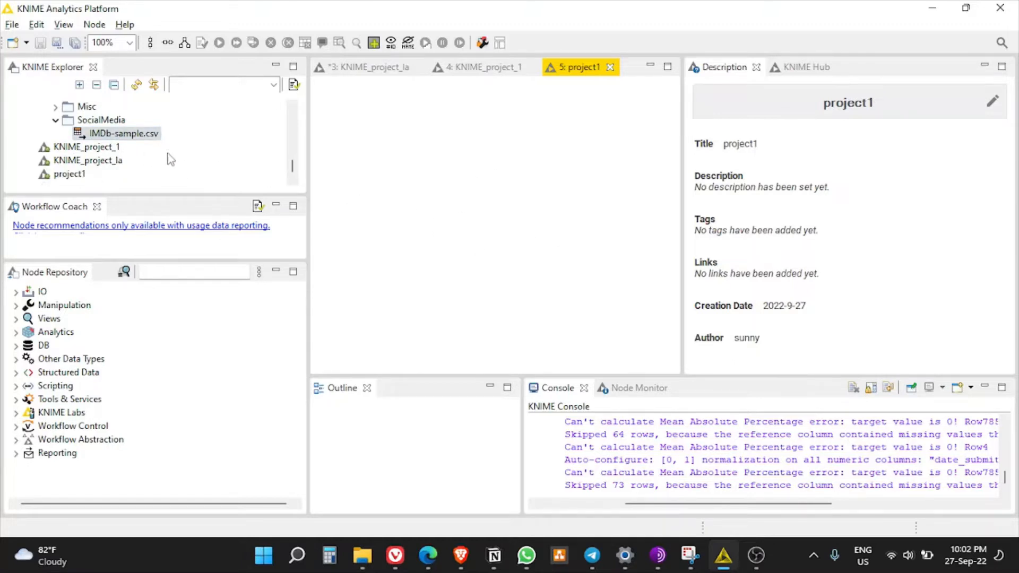
{"action": "left_click", "coordinate": [76, 177]}
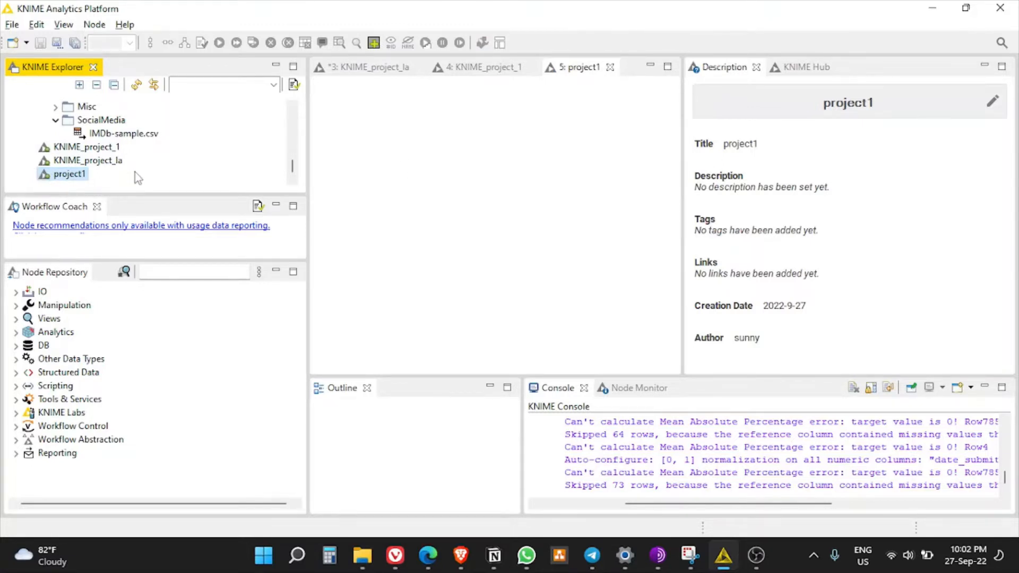
- Browse the local workspace tree and leave its Example Workflows folder collapsed
{"action": "scroll", "coordinate": [128, 175], "scroll_direction": "up", "scroll_amount": 5}
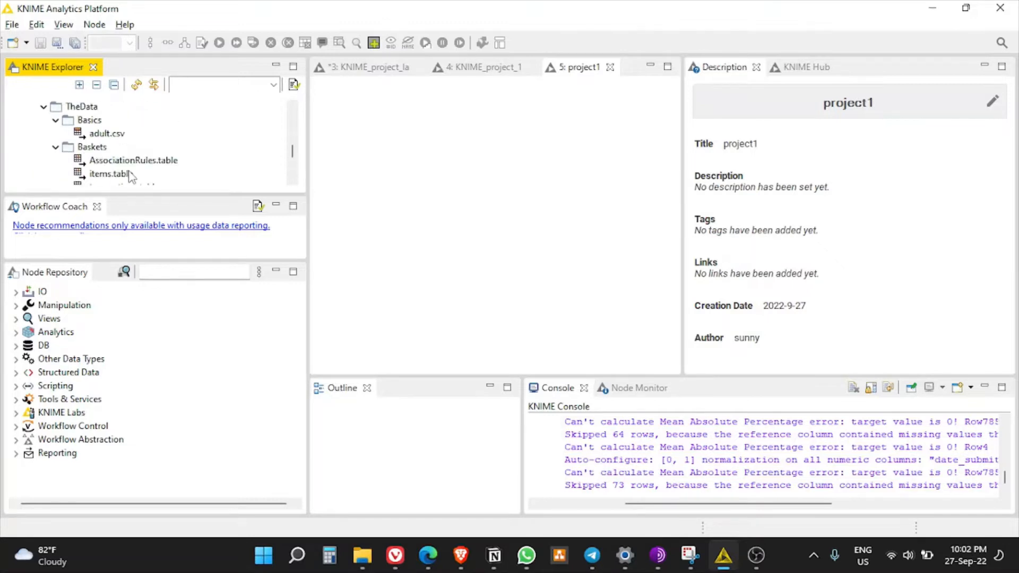
{"action": "scroll", "coordinate": [178, 182], "scroll_direction": "down", "scroll_amount": 5}
{"action": "scroll", "coordinate": [179, 182], "scroll_direction": "down", "scroll_amount": 5}
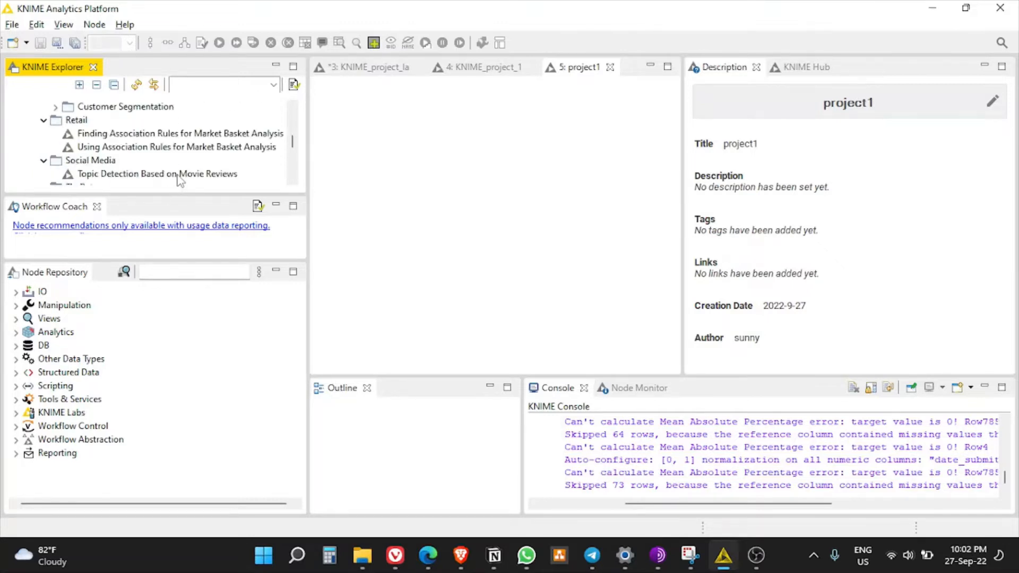
{"action": "scroll", "coordinate": [179, 181], "scroll_direction": "up", "scroll_amount": 10}
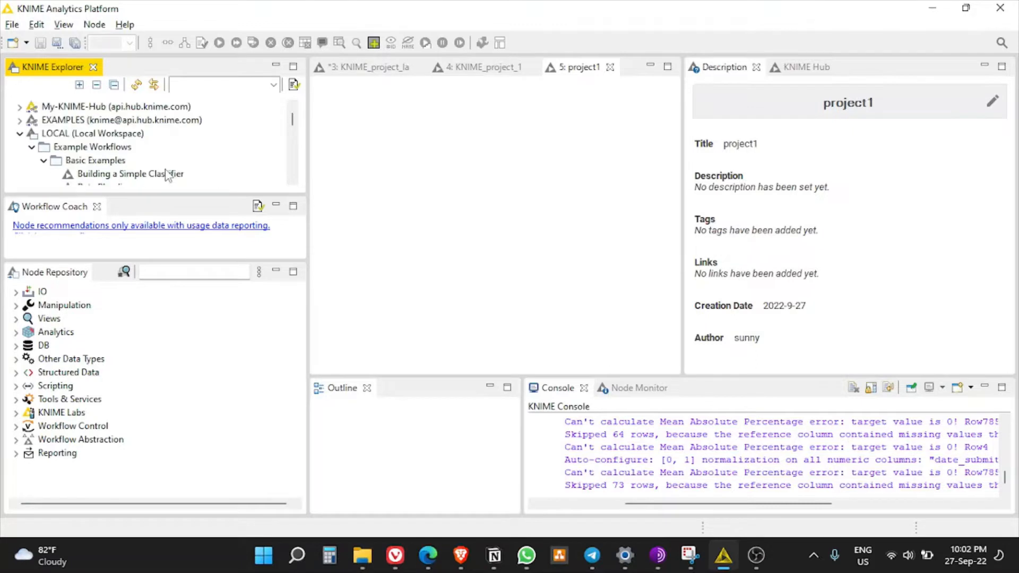
{"action": "left_click", "coordinate": [20, 135]}
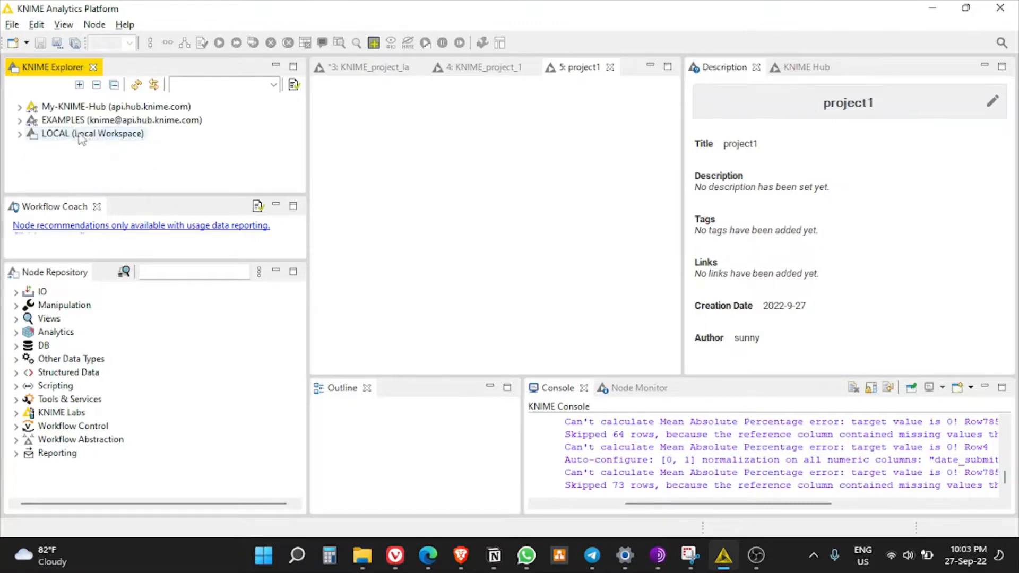
{"action": "left_click", "coordinate": [19, 134]}
{"action": "scroll", "coordinate": [31, 149], "scroll_direction": "down", "scroll_amount": 5}
{"action": "scroll", "coordinate": [41, 159], "scroll_direction": "up", "scroll_amount": 4}
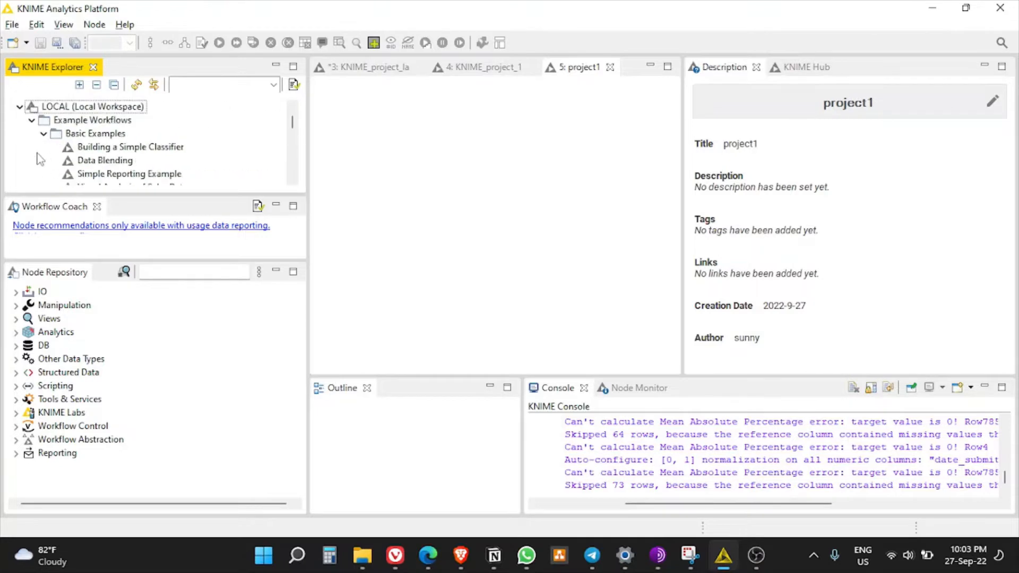
{"action": "scroll", "coordinate": [33, 132], "scroll_direction": "up", "scroll_amount": 1}
{"action": "left_click", "coordinate": [32, 133]}
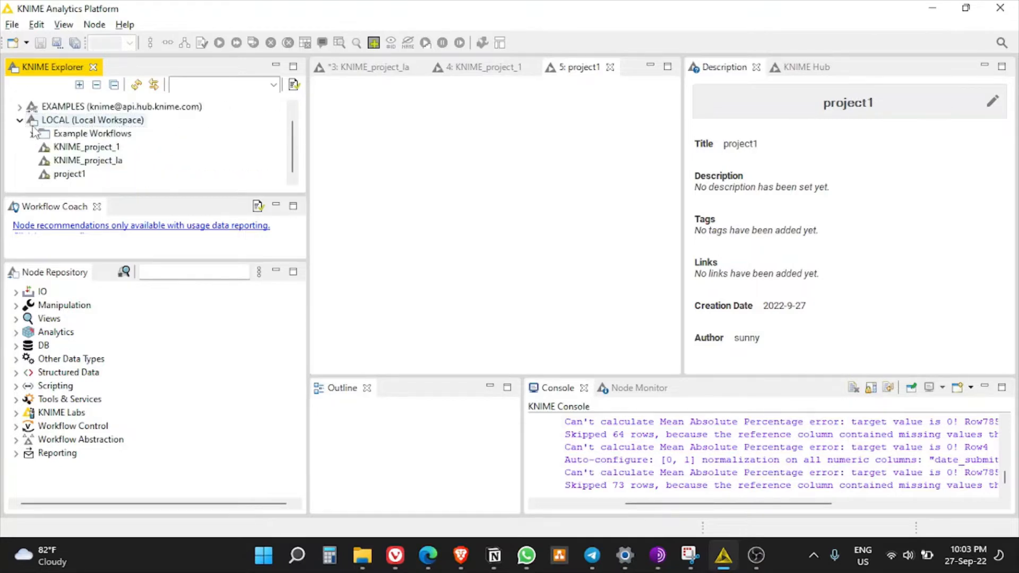
{"action": "left_click", "coordinate": [104, 137]}
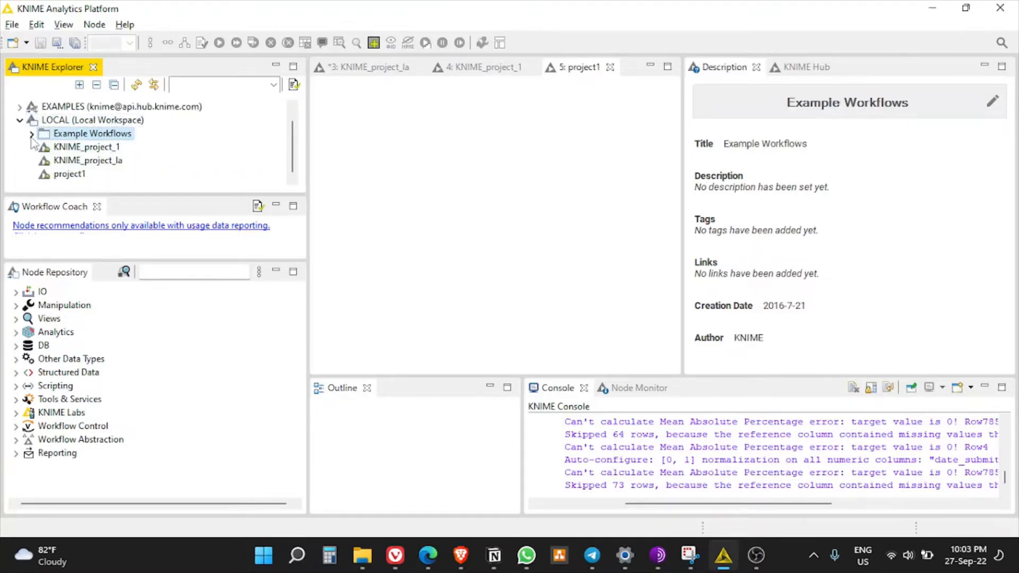
{"action": "left_click", "coordinate": [32, 134]}
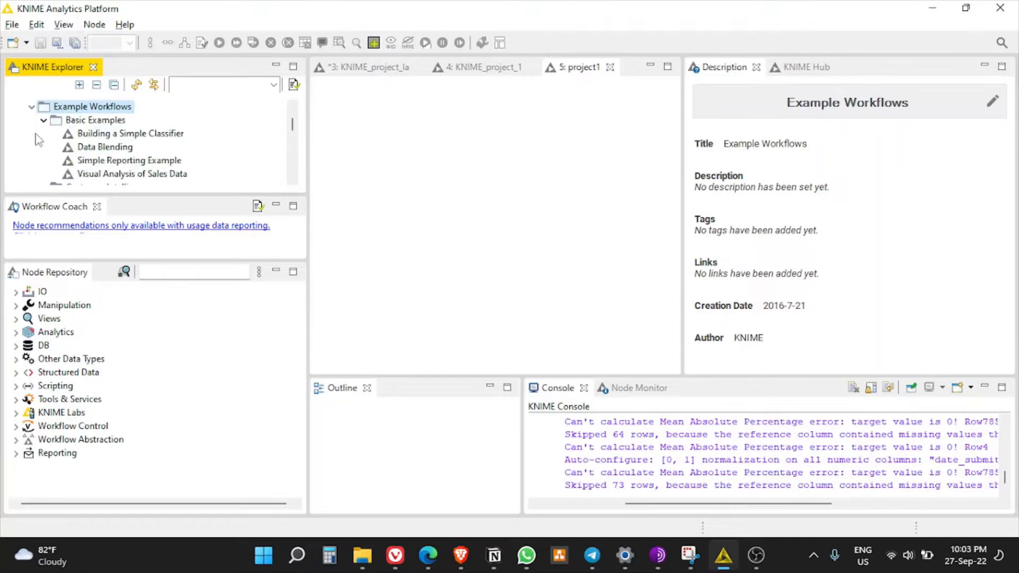
{"action": "left_click", "coordinate": [31, 107]}
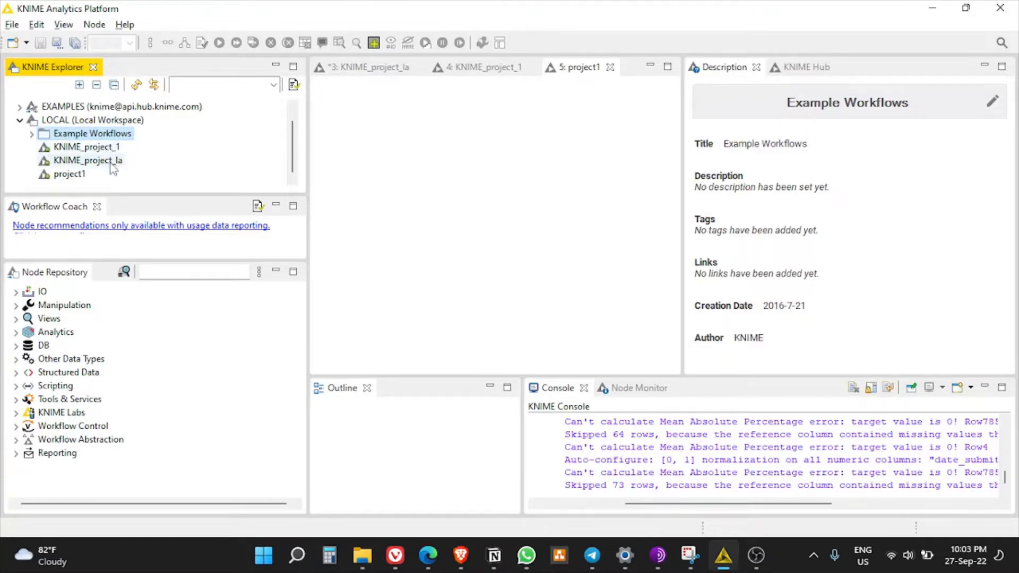
- Check the descriptions of KNIME_project_1, KNIME_project_la and project1, and return to the project1 workflow
{"action": "left_click", "coordinate": [94, 151]}
{"action": "left_click", "coordinate": [93, 160]}
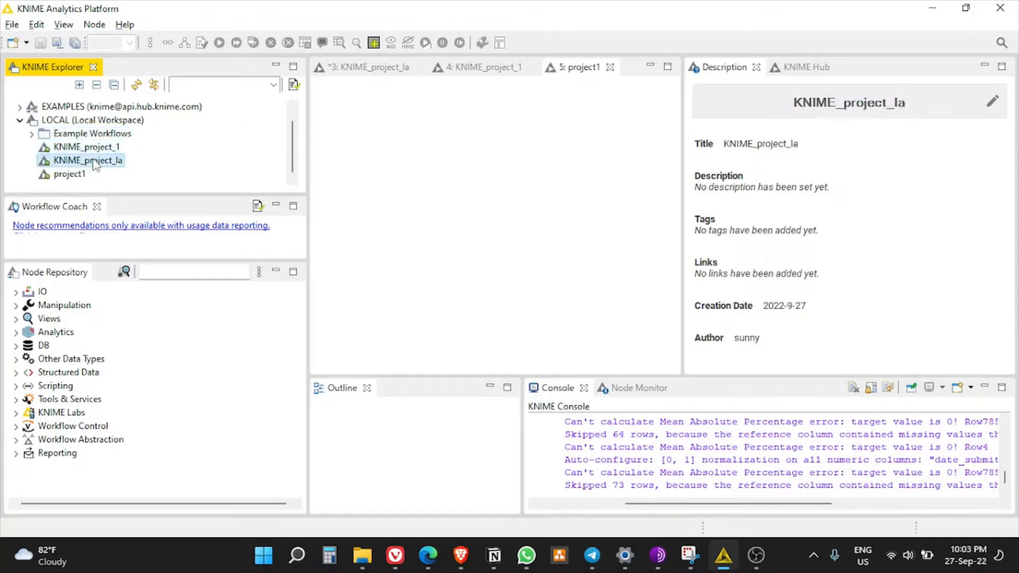
{"action": "left_click", "coordinate": [79, 180]}
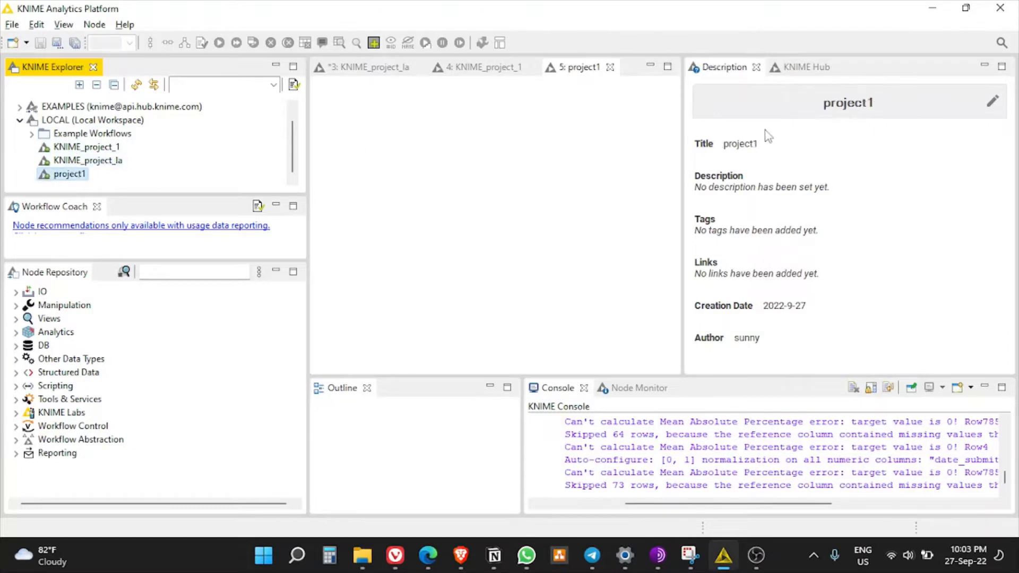
{"action": "left_click", "coordinate": [467, 69]}
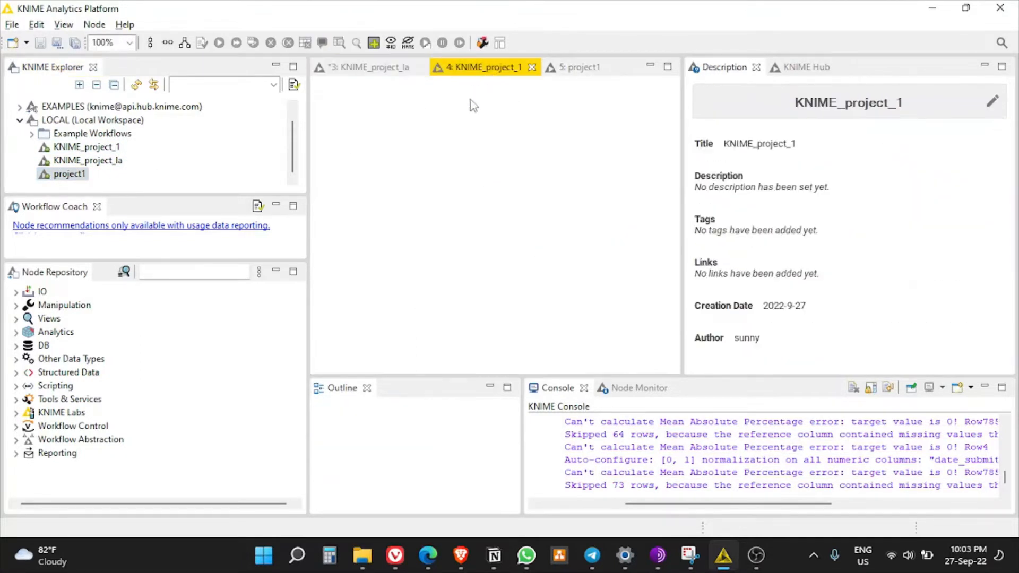
{"action": "left_click", "coordinate": [580, 71]}
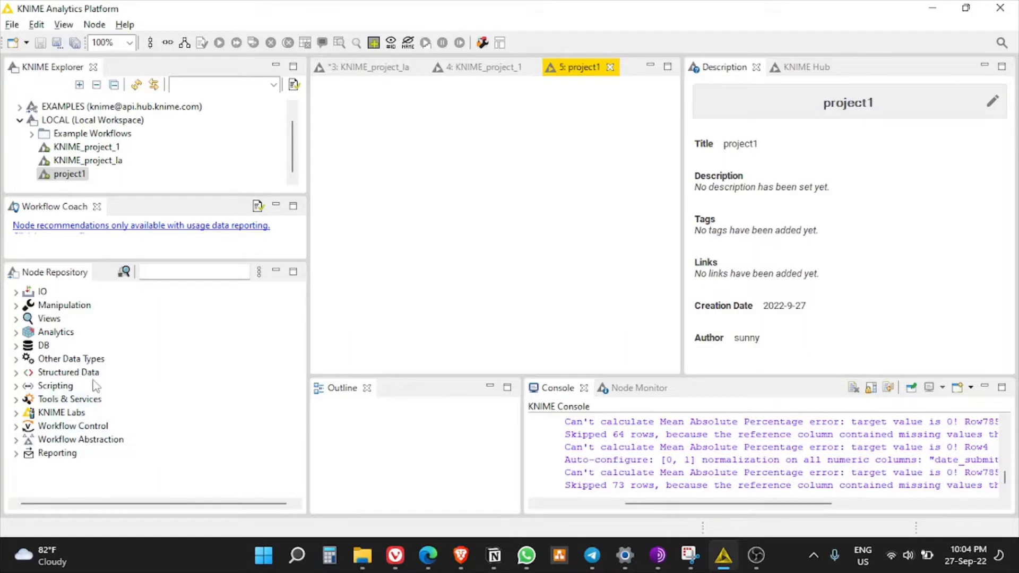
- Add a CSV Reader node from the IO Read category to the project1 workflow
{"action": "left_click", "coordinate": [42, 293]}
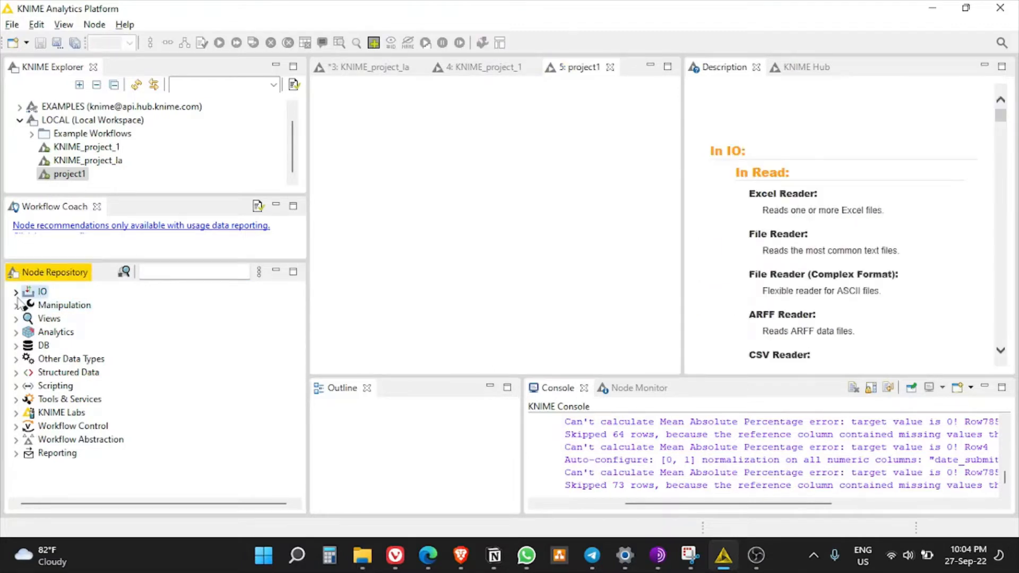
{"action": "left_click", "coordinate": [16, 293]}
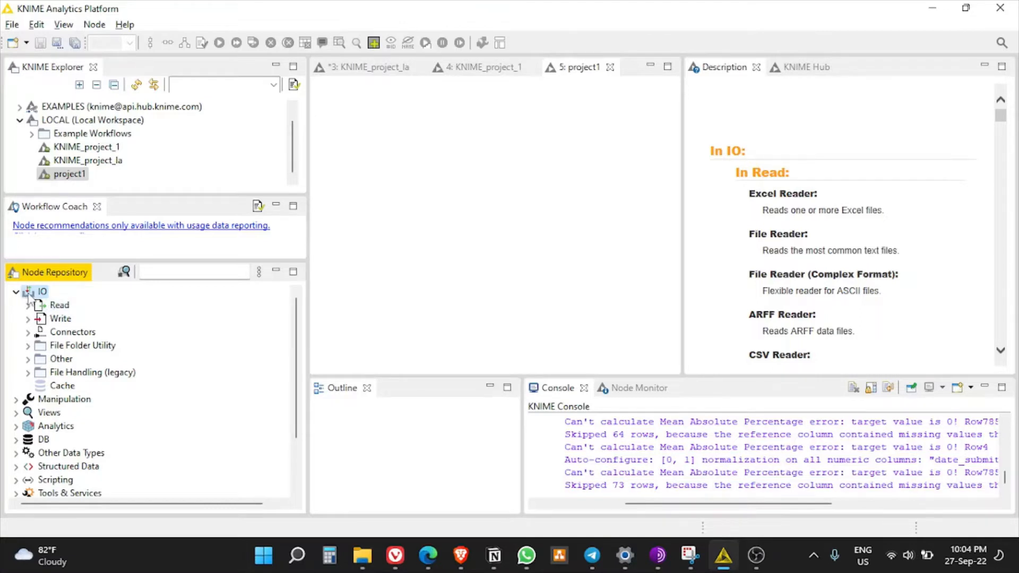
{"action": "left_click", "coordinate": [58, 305]}
{"action": "left_click", "coordinate": [28, 307]}
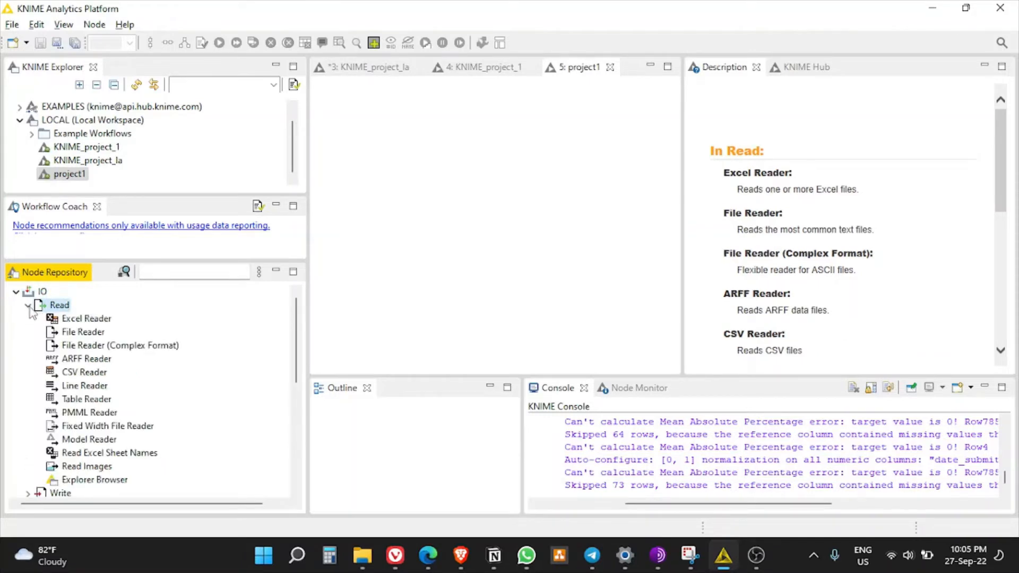
{"action": "left_click", "coordinate": [96, 373]}
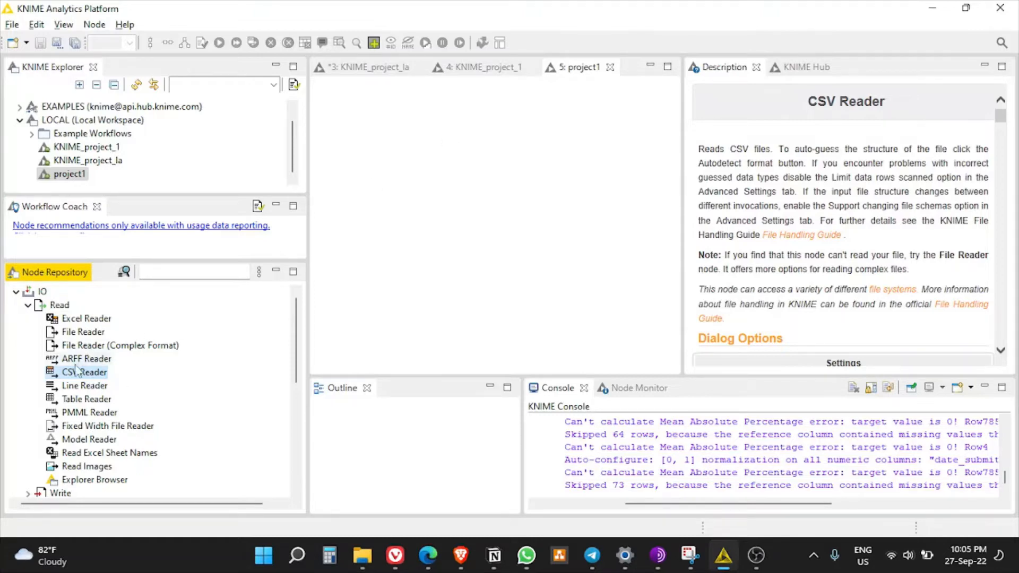
{"action": "mouse_move", "coordinate": [80, 372]}
{"action": "left_mouse_down"}
{"action": "mouse_move", "coordinate": [317, 246]}
{"action": "mouse_move", "coordinate": [432, 168]}
{"action": "mouse_move", "coordinate": [49, 400]}
{"action": "mouse_move", "coordinate": [85, 376]}
{"action": "left_mouse_up"}
{"action": "double_click", "coordinate": [85, 373]}
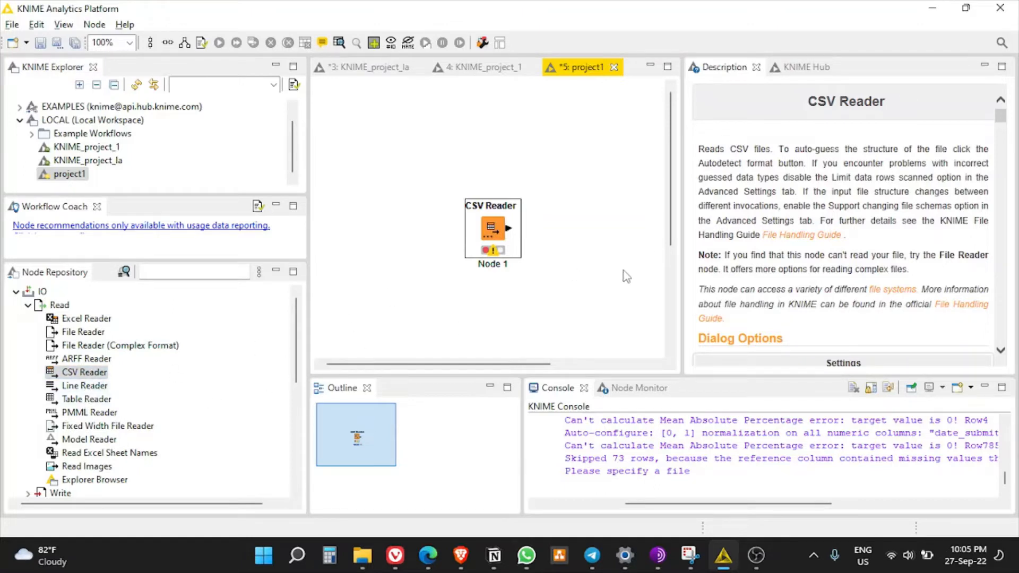
- Open the CSV Reader's configuration and set its input file to studentInfo.csv from the archive folder in Downloads
{"action": "double_click", "coordinate": [497, 229]}
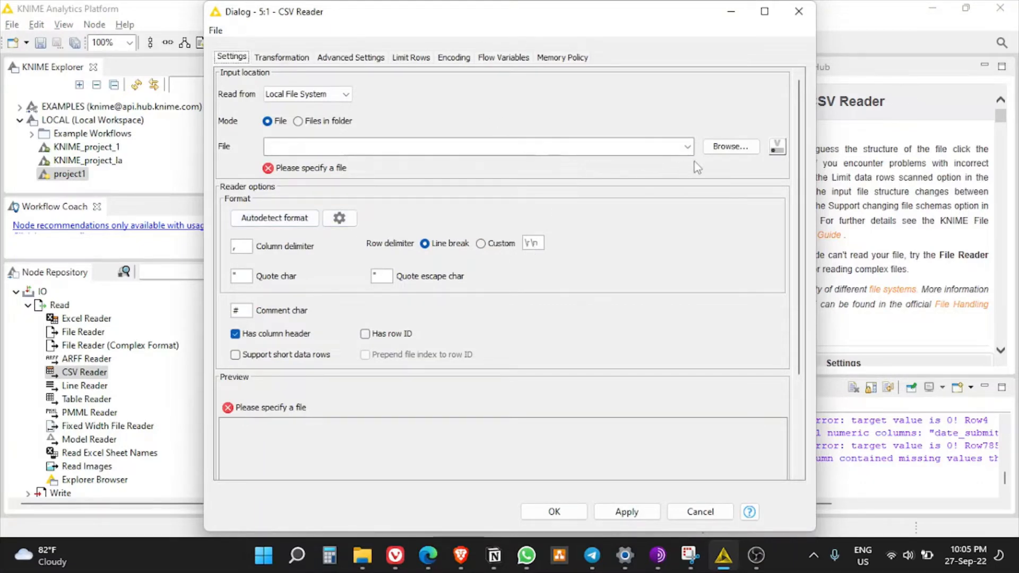
{"action": "left_click", "coordinate": [730, 153]}
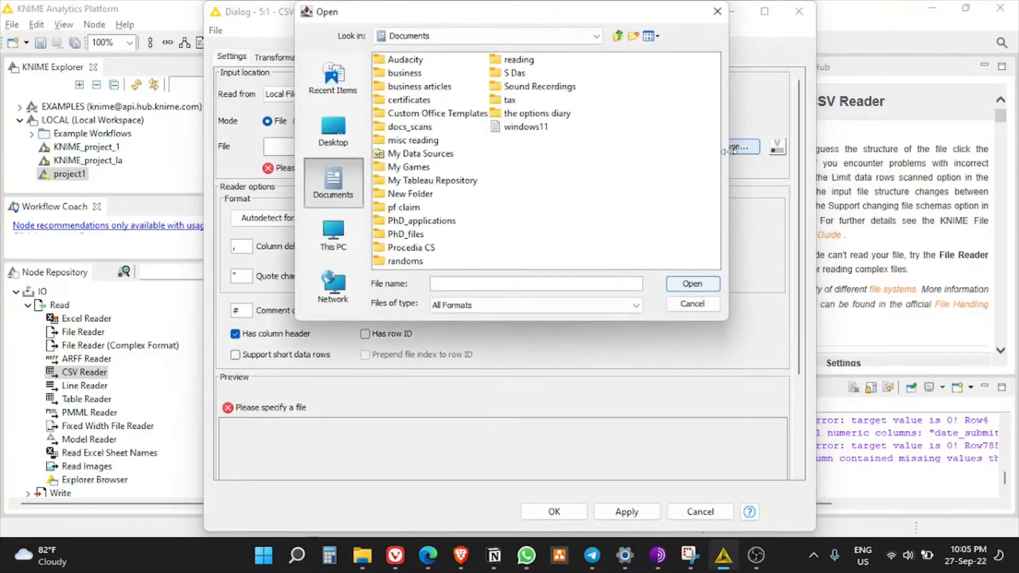
{"action": "left_click", "coordinate": [617, 36]}
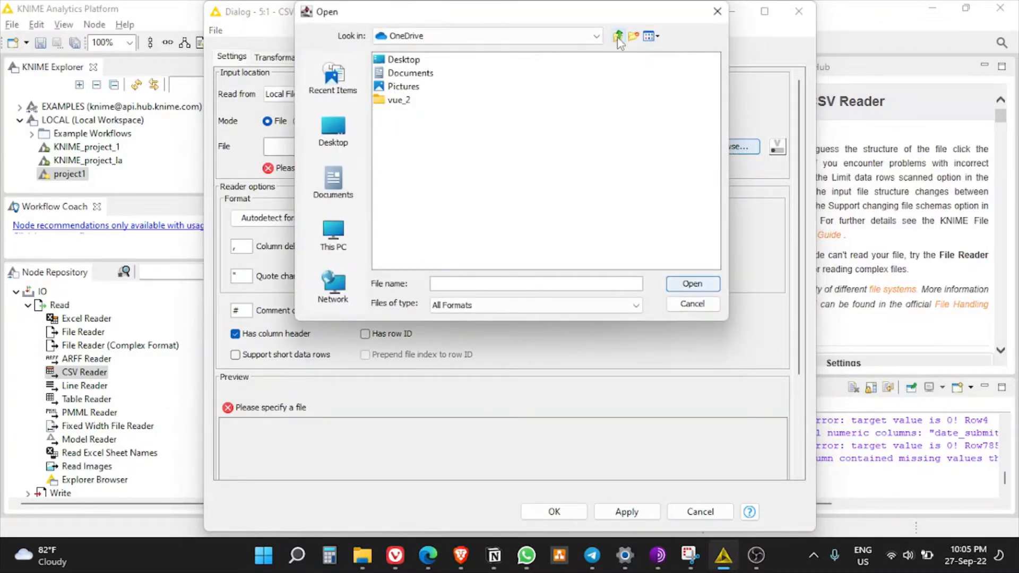
{"action": "left_click", "coordinate": [617, 36]}
{"action": "left_click", "coordinate": [617, 37]}
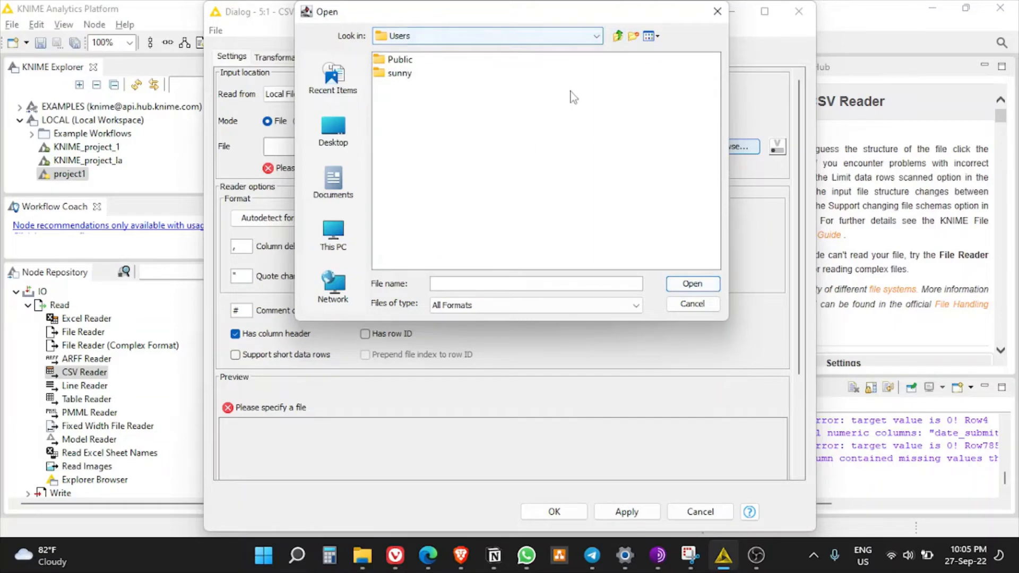
{"action": "double_click", "coordinate": [406, 74]}
{"action": "double_click", "coordinate": [524, 100]}
{"action": "double_click", "coordinate": [402, 60]}
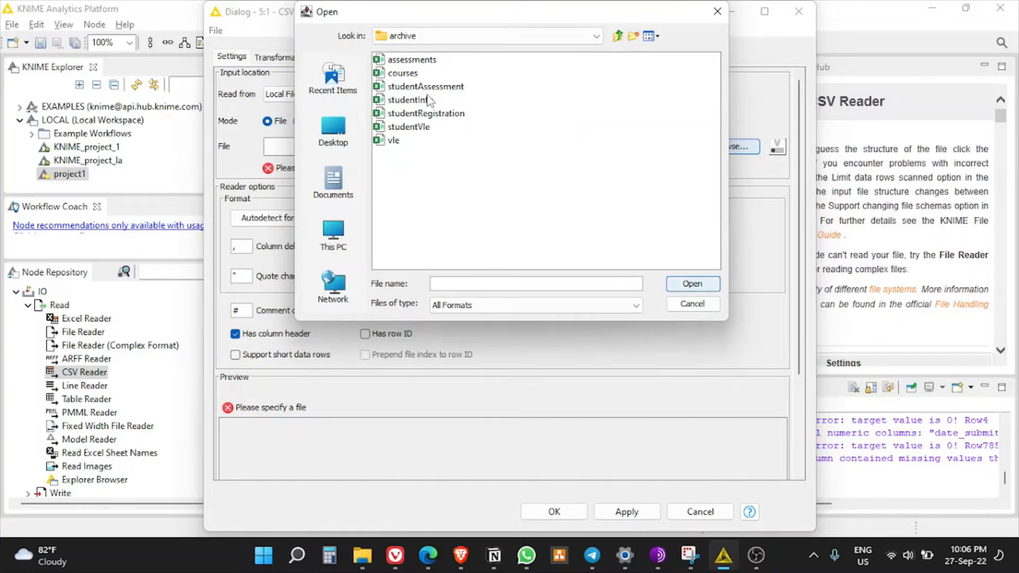
{"action": "left_click", "coordinate": [429, 101]}
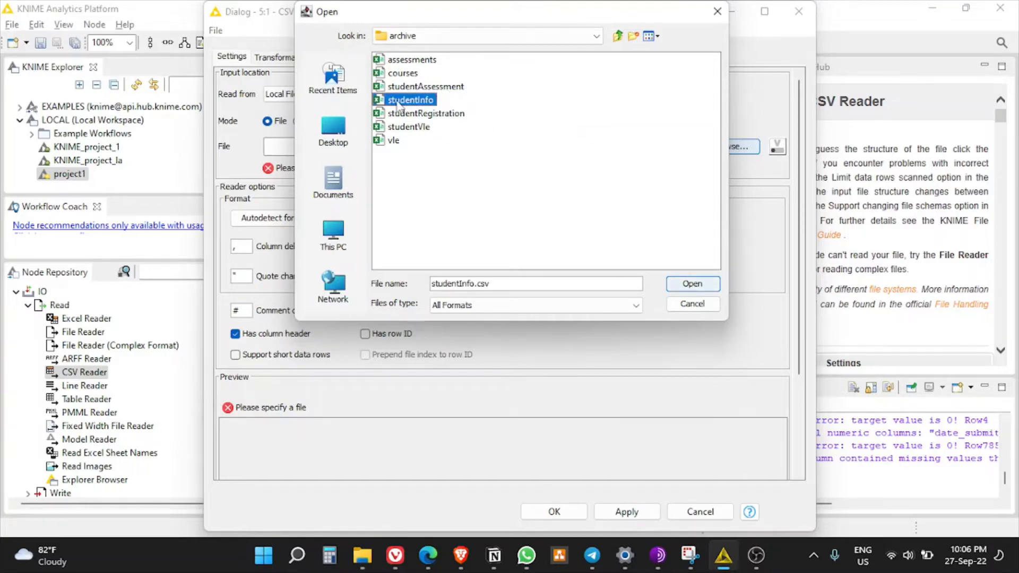
{"action": "left_click", "coordinate": [693, 287]}
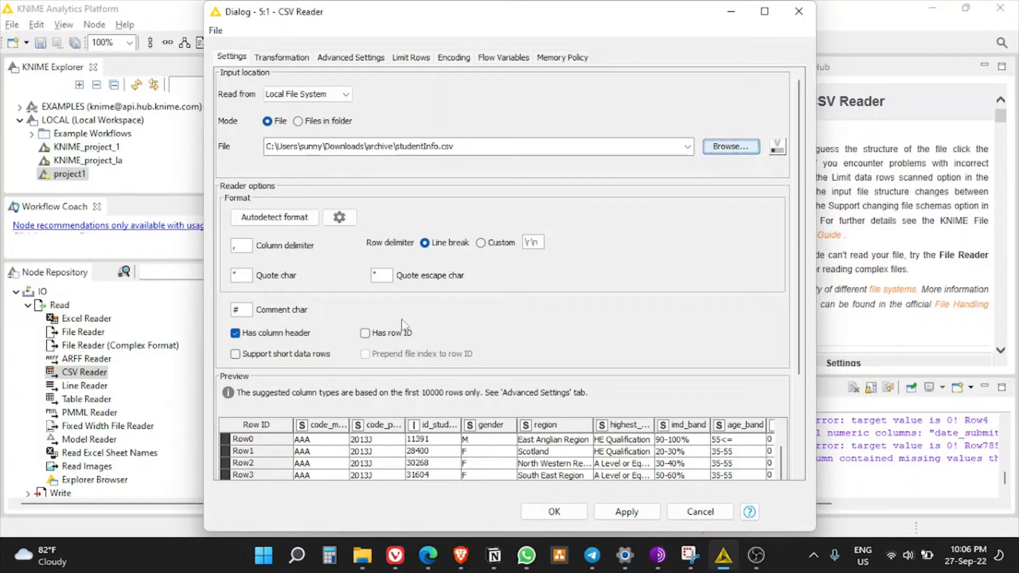
- Examine the preview rows and columns of studentInfo.csv in the CSV Reader's configuration
{"action": "scroll", "coordinate": [576, 448], "scroll_direction": "down", "scroll_amount": 3}
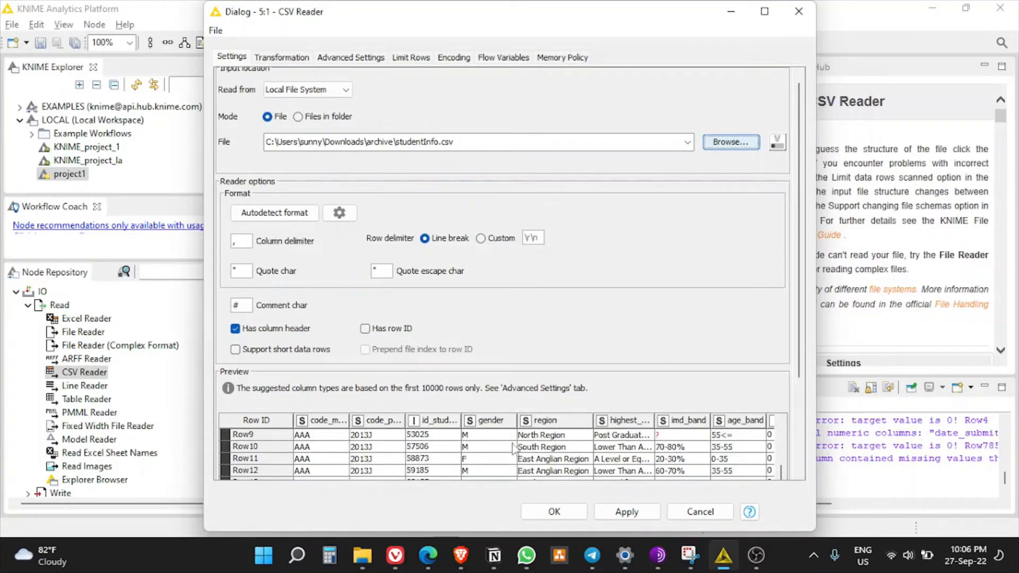
{"action": "scroll", "coordinate": [518, 451], "scroll_direction": "up", "scroll_amount": 2}
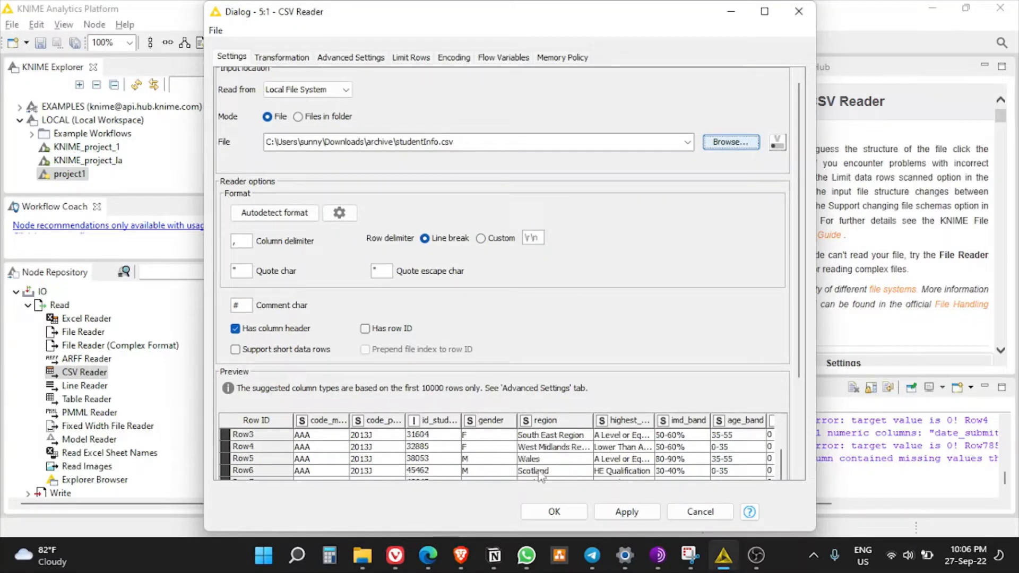
{"action": "scroll", "coordinate": [539, 475], "scroll_direction": "up", "scroll_amount": 1}
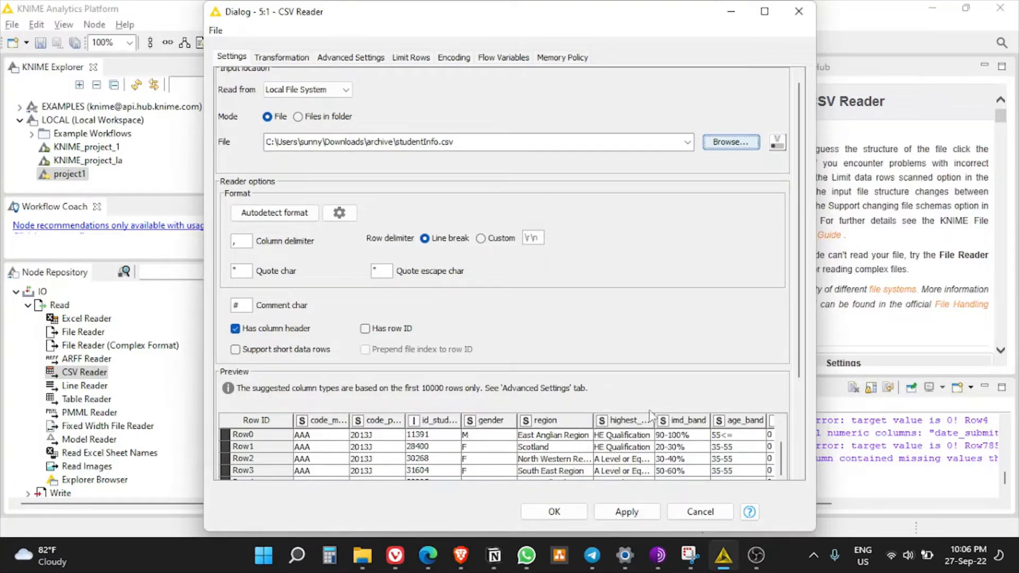
{"action": "scroll", "coordinate": [650, 425], "scroll_direction": "down", "scroll_amount": 4}
{"action": "left_click_drag", "start_coordinate": [801, 371], "coordinate": [801, 478]}
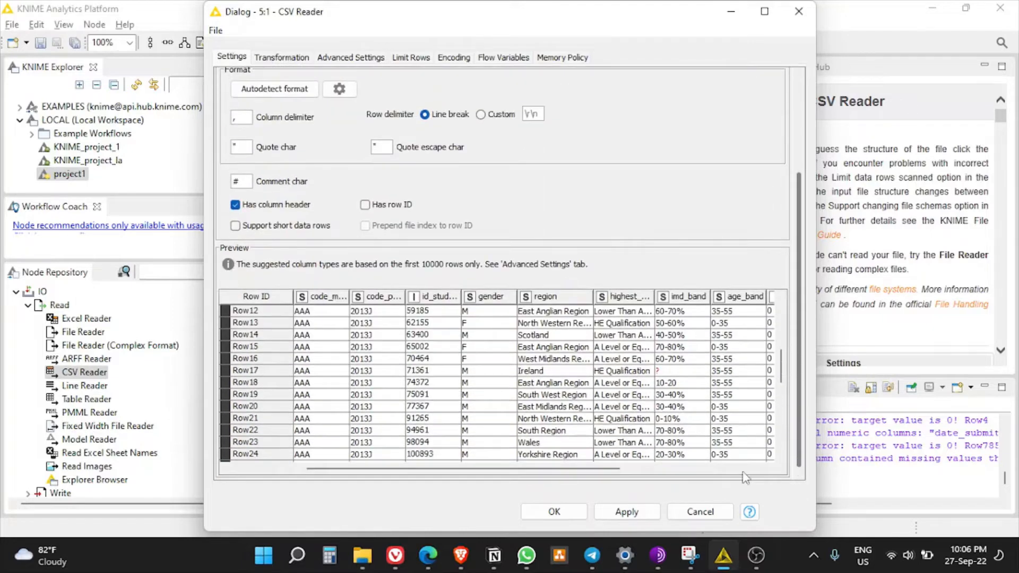
{"action": "left_click_drag", "start_coordinate": [322, 472], "coordinate": [363, 494]}
- Set the code_module column's type to Local Time and check the type choices offered for id_student
{"action": "left_click", "coordinate": [281, 56]}
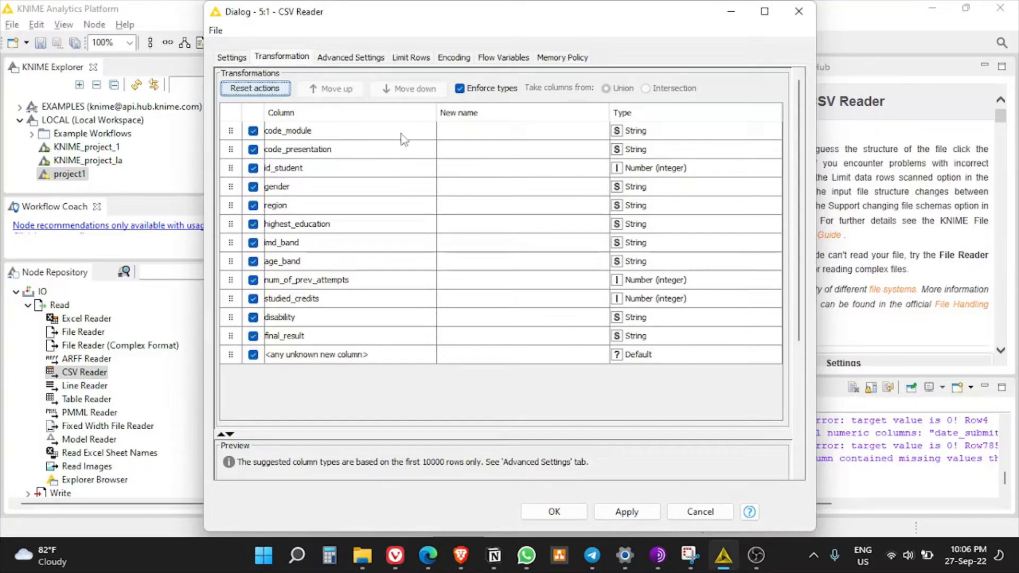
{"action": "left_click", "coordinate": [653, 133]}
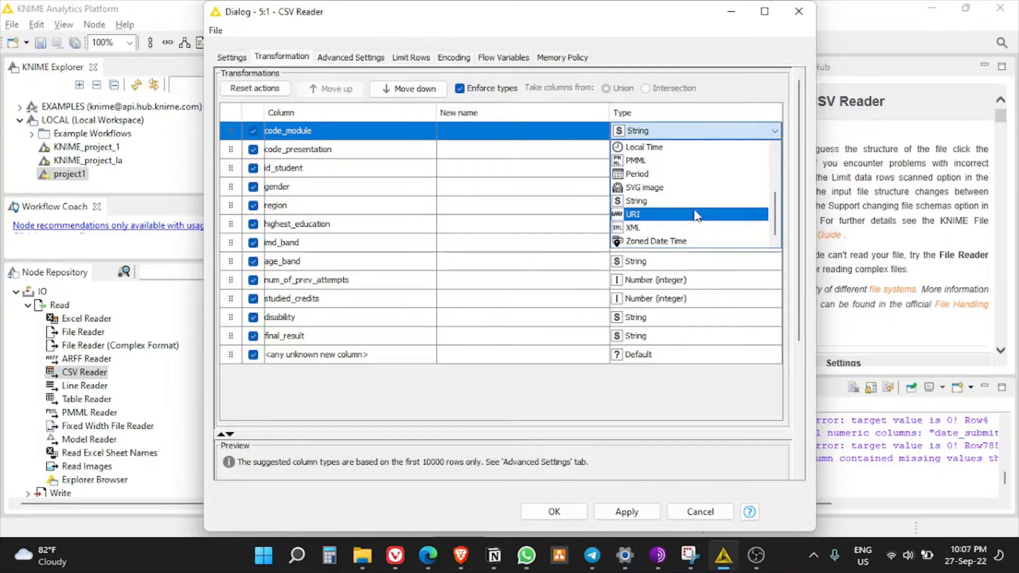
{"action": "left_click", "coordinate": [701, 150]}
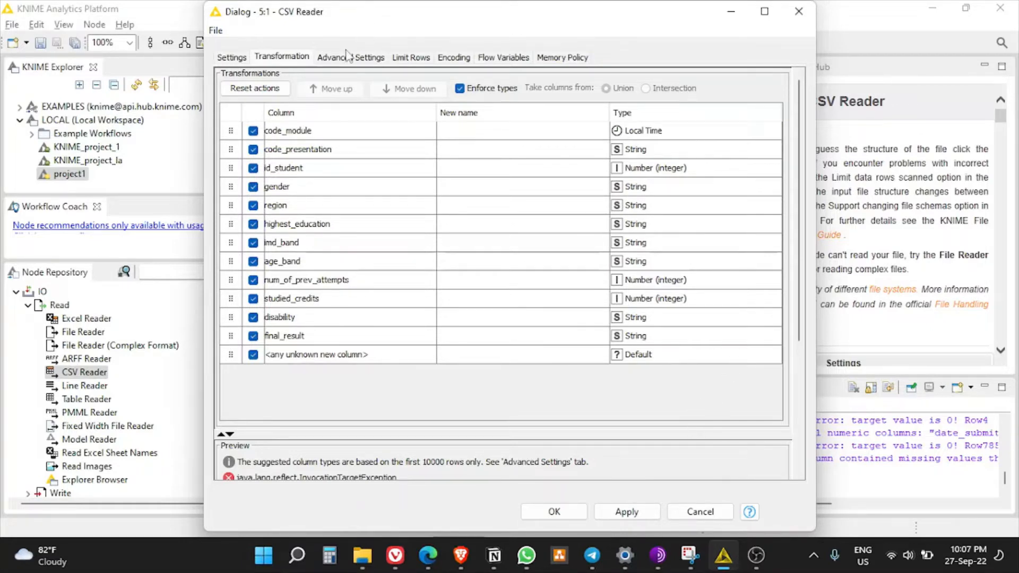
{"action": "left_click", "coordinate": [715, 171]}
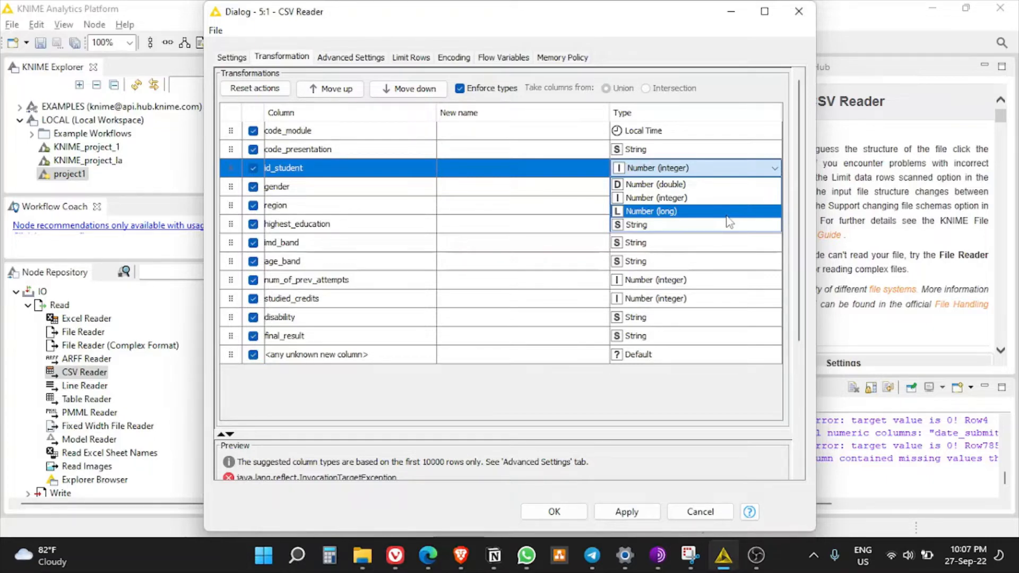
- Review the advanced reader settings, then try skipping the first line and the first data row, switching each option off again
{"action": "left_click", "coordinate": [342, 57]}
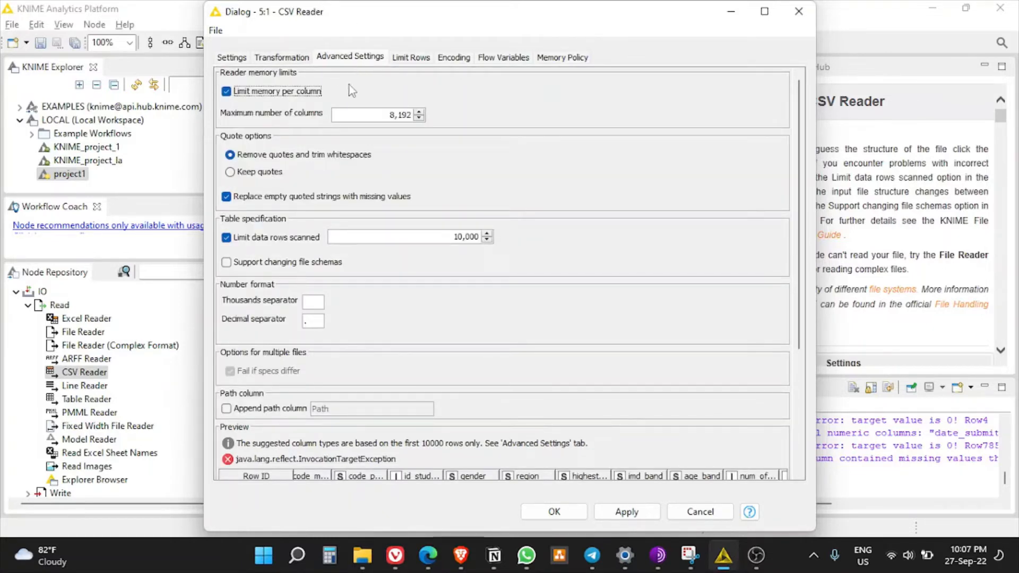
{"action": "left_click", "coordinate": [411, 58]}
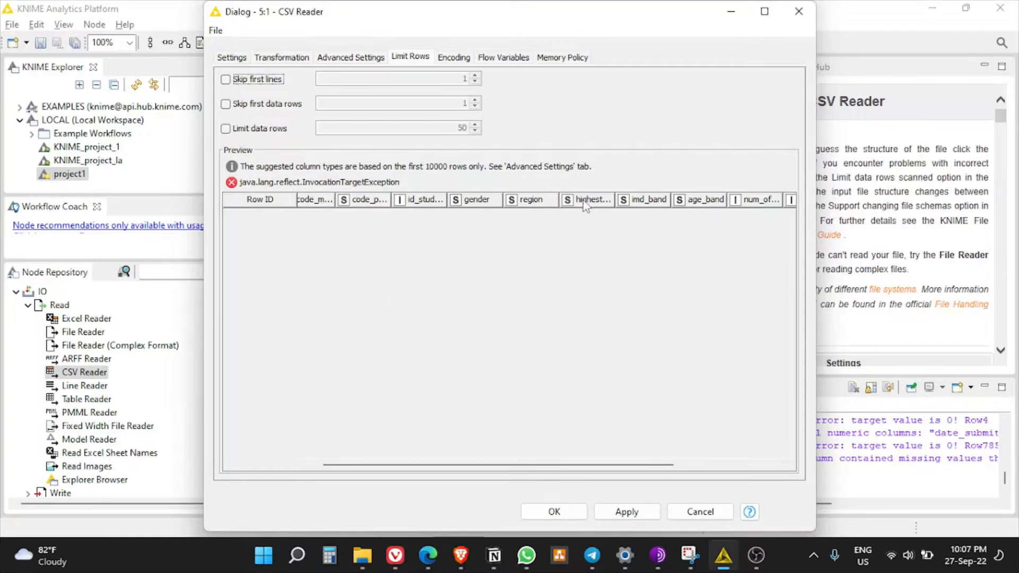
{"action": "left_click", "coordinate": [226, 80]}
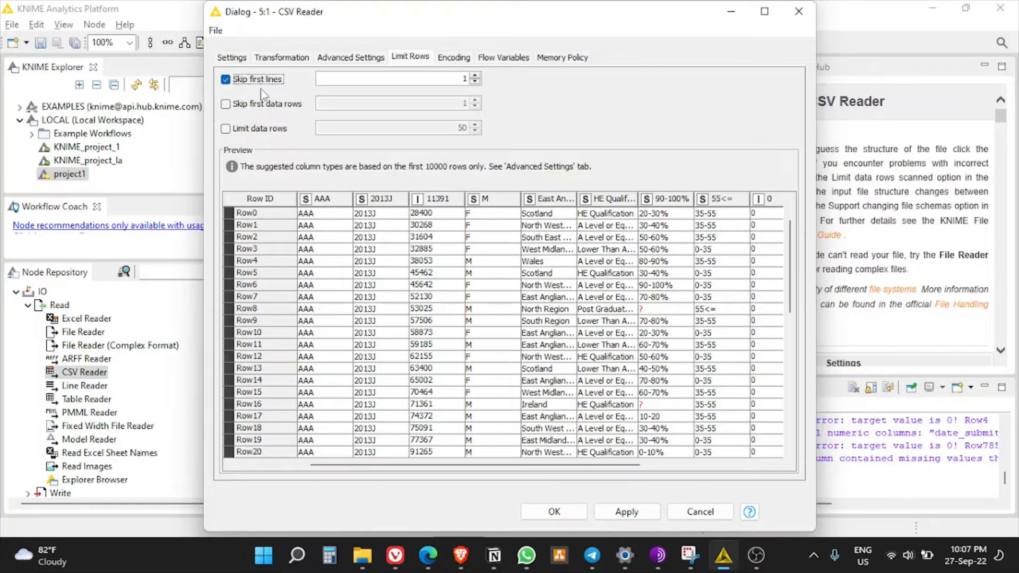
{"action": "left_click", "coordinate": [225, 80]}
{"action": "left_click", "coordinate": [225, 104]}
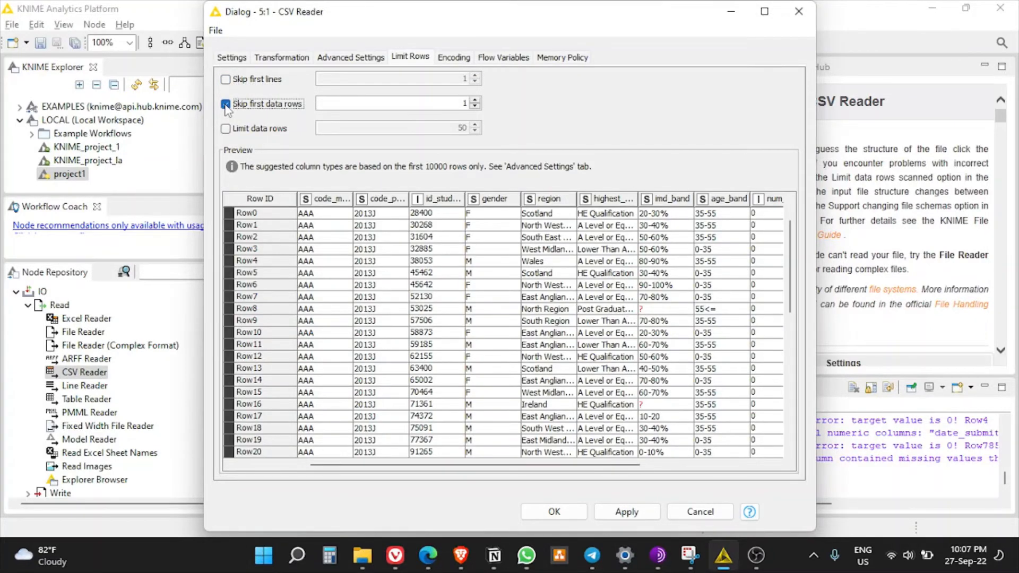
{"action": "left_click", "coordinate": [226, 105]}
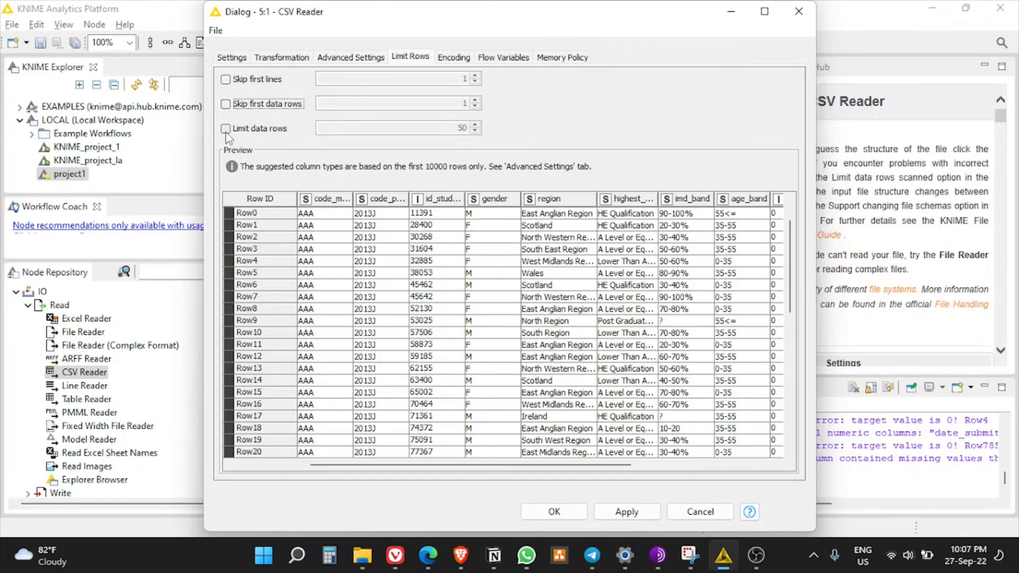
- Try limiting the data rows to 50, check the end of the preview, and turn the limit off again
{"action": "left_click", "coordinate": [225, 129]}
{"action": "scroll", "coordinate": [436, 405], "scroll_direction": "down", "scroll_amount": 10}
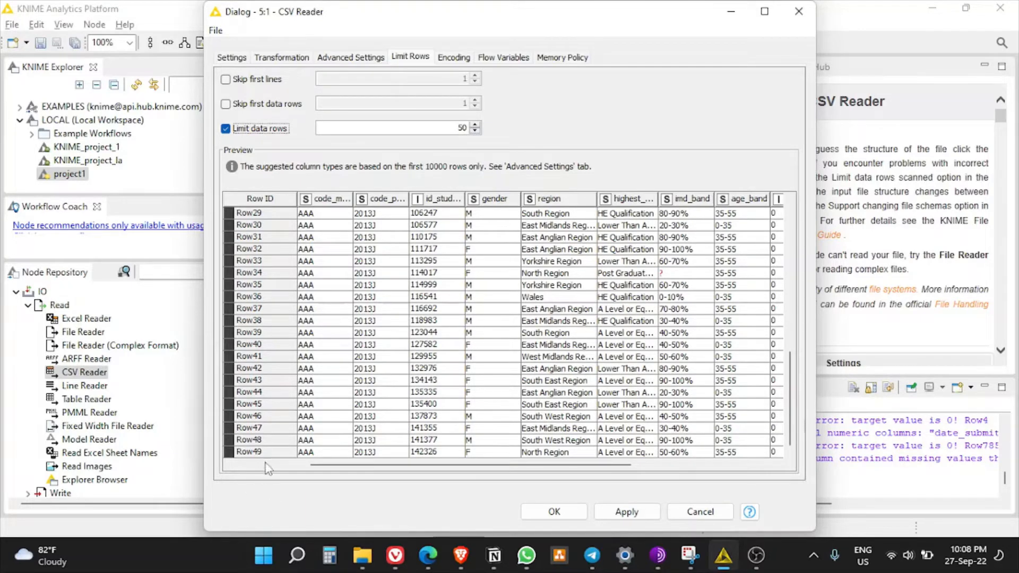
{"action": "scroll", "coordinate": [287, 433], "scroll_direction": "up", "scroll_amount": 10}
{"action": "scroll", "coordinate": [287, 433], "scroll_direction": "down", "scroll_amount": 10}
{"action": "left_click", "coordinate": [225, 129]}
- Review the CSV Reader's character encoding choices and the flow variables under its settings group
{"action": "left_click", "coordinate": [455, 58]}
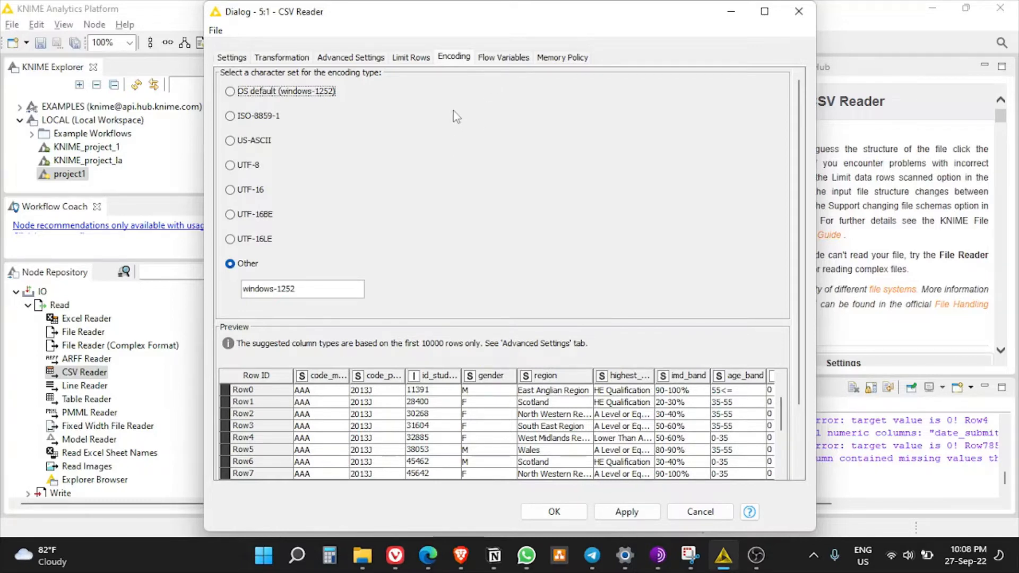
{"action": "left_click", "coordinate": [512, 58]}
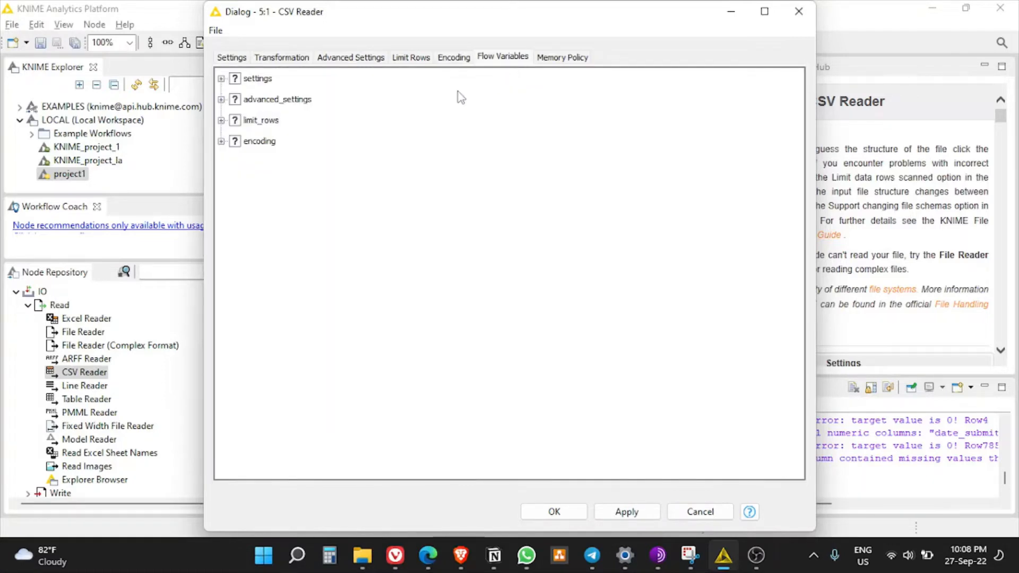
{"action": "left_click", "coordinate": [221, 78]}
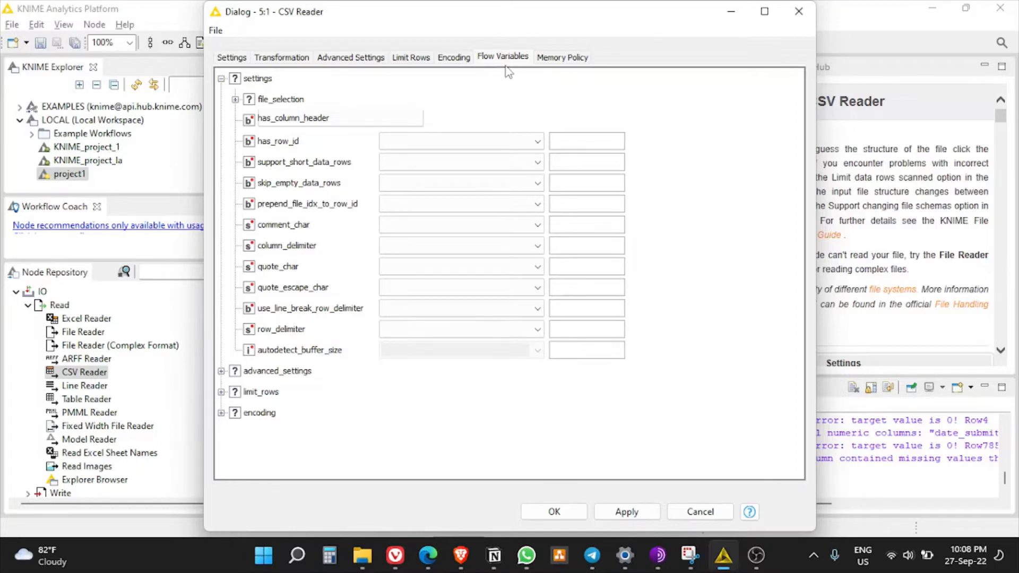
- Set the CSV Reader's memory policy to write tables to disc, apply the configuration and execute the node
{"action": "left_click", "coordinate": [541, 59]}
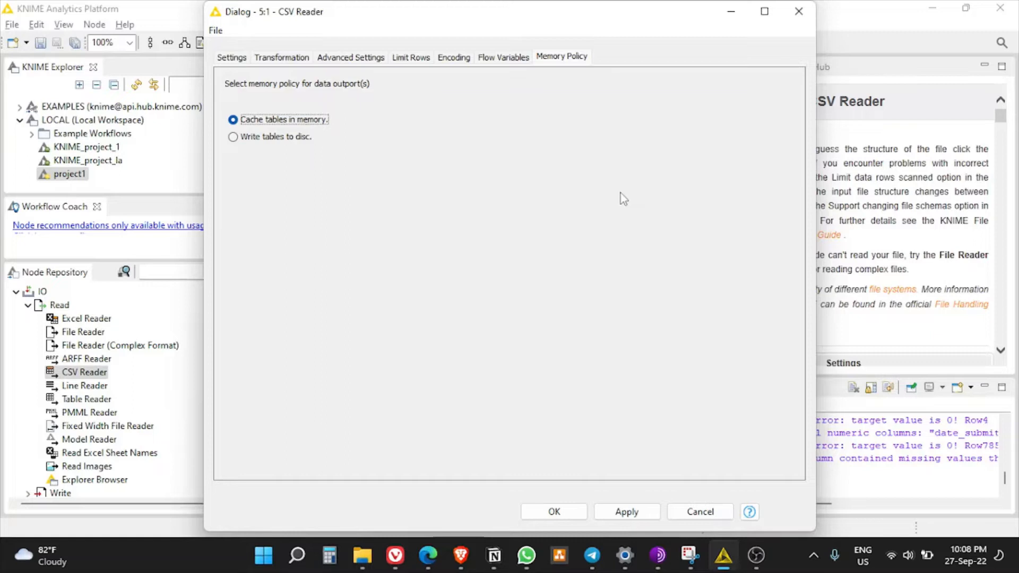
{"action": "left_click", "coordinate": [292, 139]}
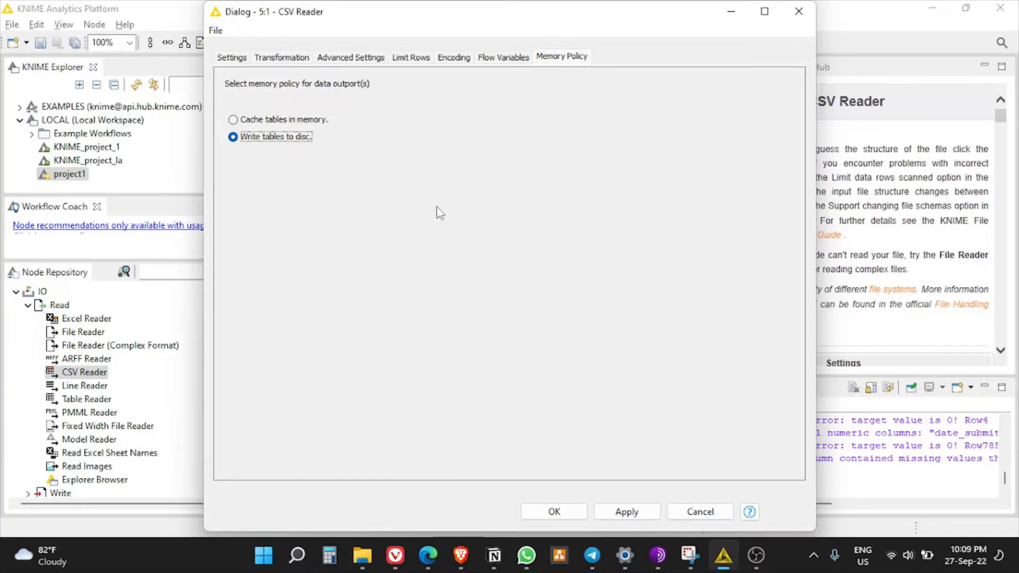
{"action": "left_click", "coordinate": [625, 515]}
{"action": "left_click", "coordinate": [562, 512]}
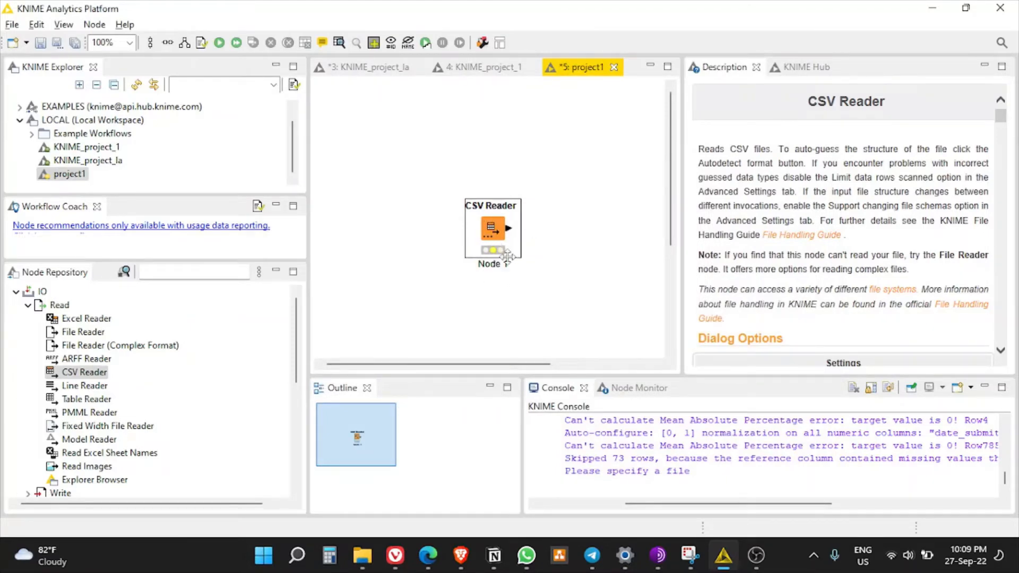
{"action": "left_click", "coordinate": [221, 44]}
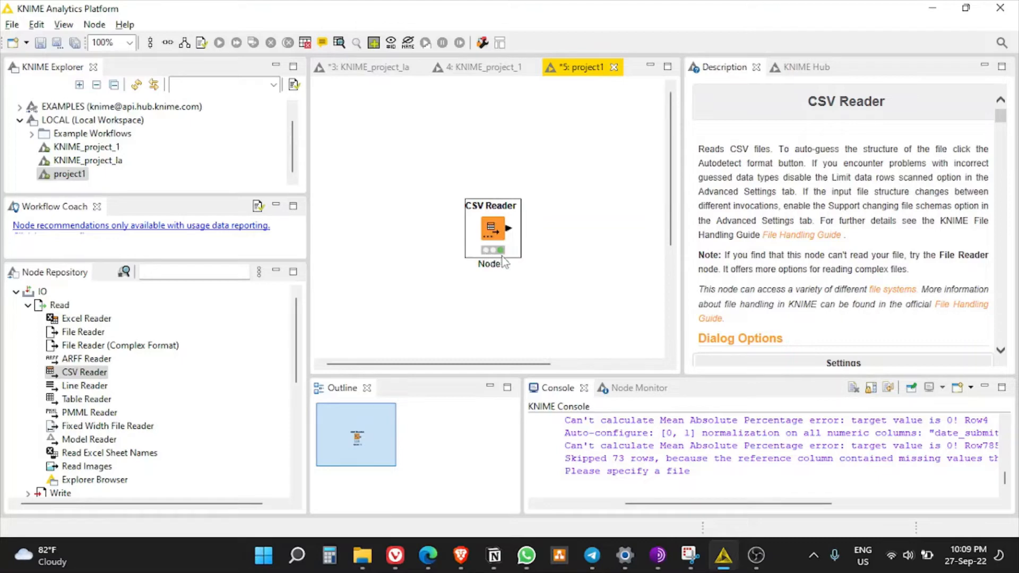
- Add a second CSV Reader node to project1 and inspect its configuration and file browser without choosing a file
{"action": "left_click_drag", "start_coordinate": [96, 374], "coordinate": [583, 222]}
{"action": "left_click", "coordinate": [588, 313]}
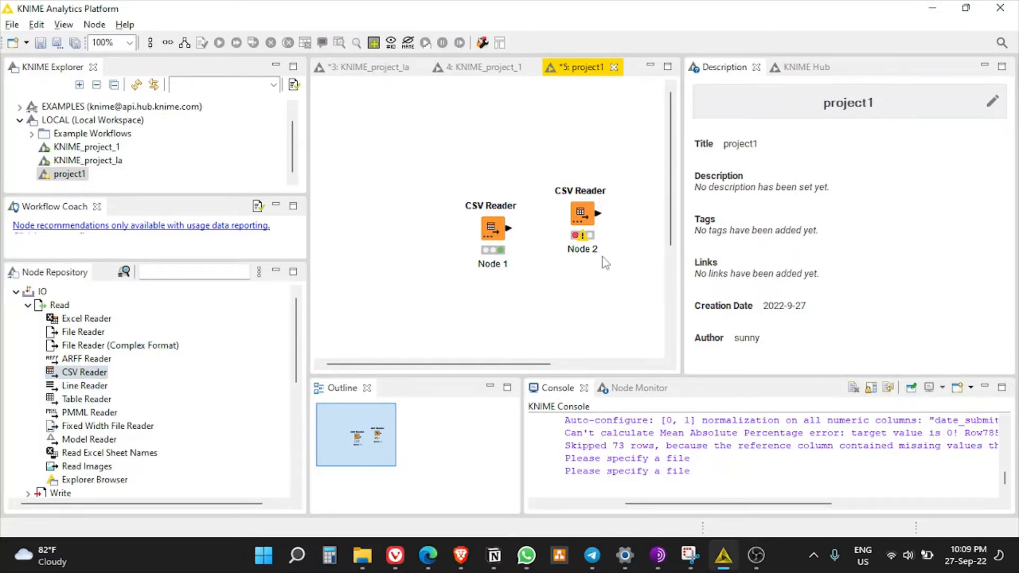
{"action": "double_click", "coordinate": [582, 215]}
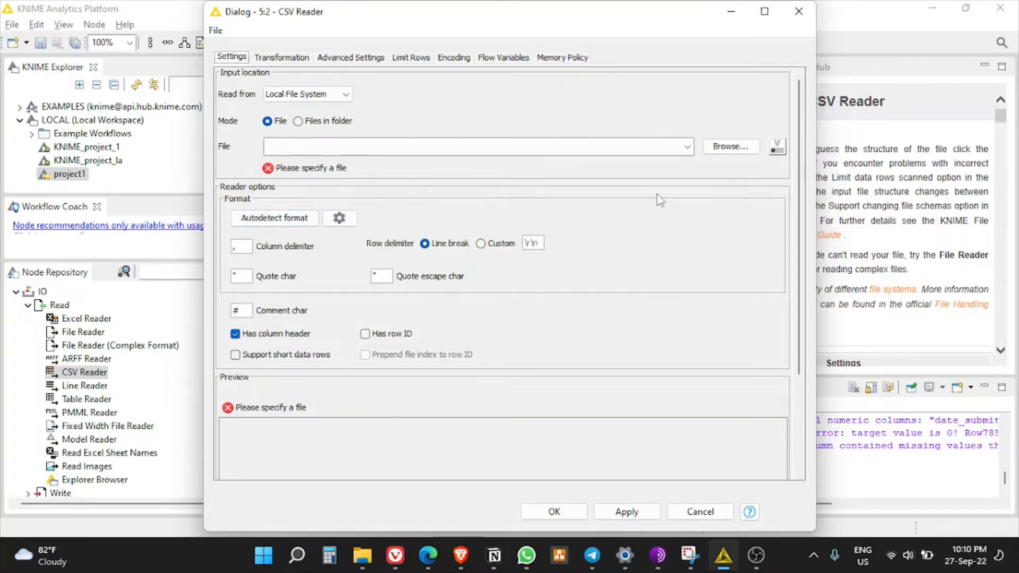
{"action": "left_click", "coordinate": [726, 147]}
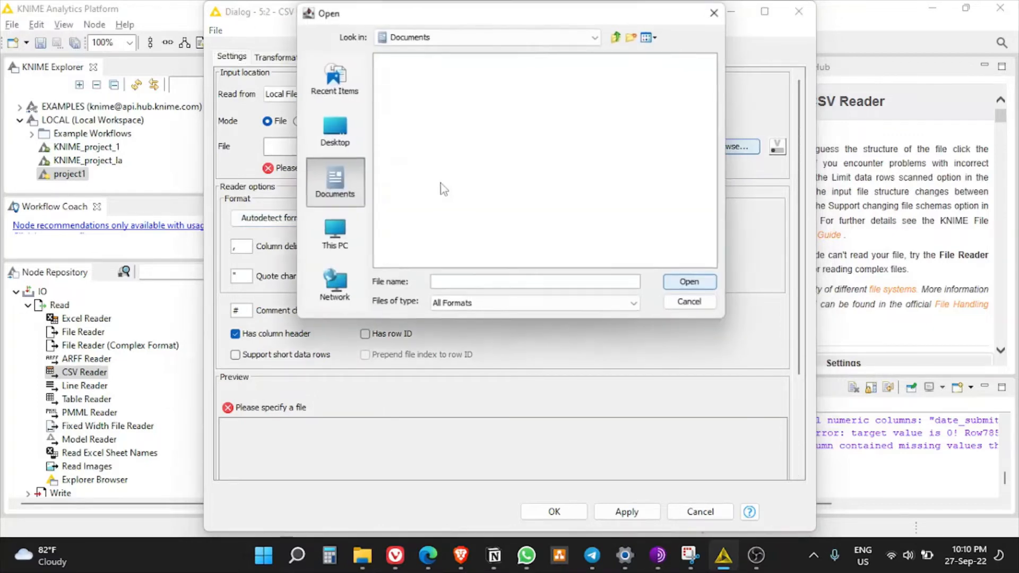
{"action": "left_click", "coordinate": [717, 11]}
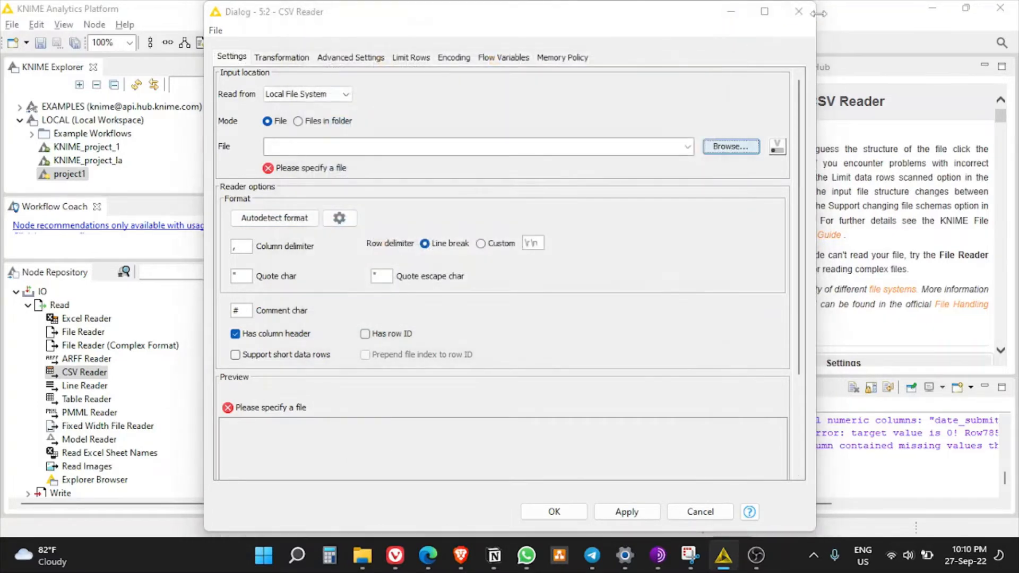
{"action": "left_click", "coordinate": [798, 11]}
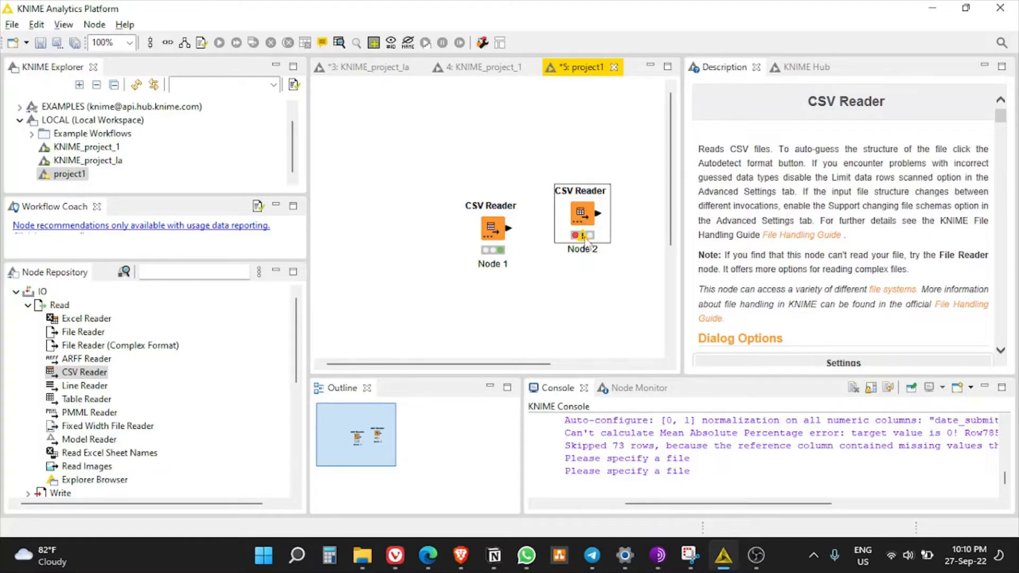
- Delete the second, unconfigured CSV Reader node from the project1 workflow
{"action": "mouse_move", "coordinate": [584, 238]}
{"action": "key", "text": "Delete"}
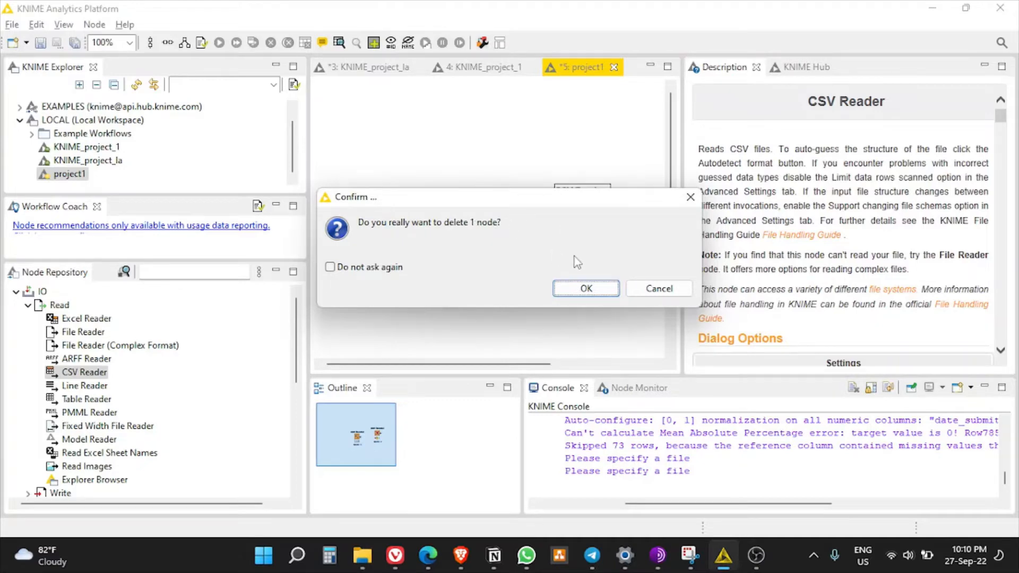
{"action": "left_click", "coordinate": [598, 288]}
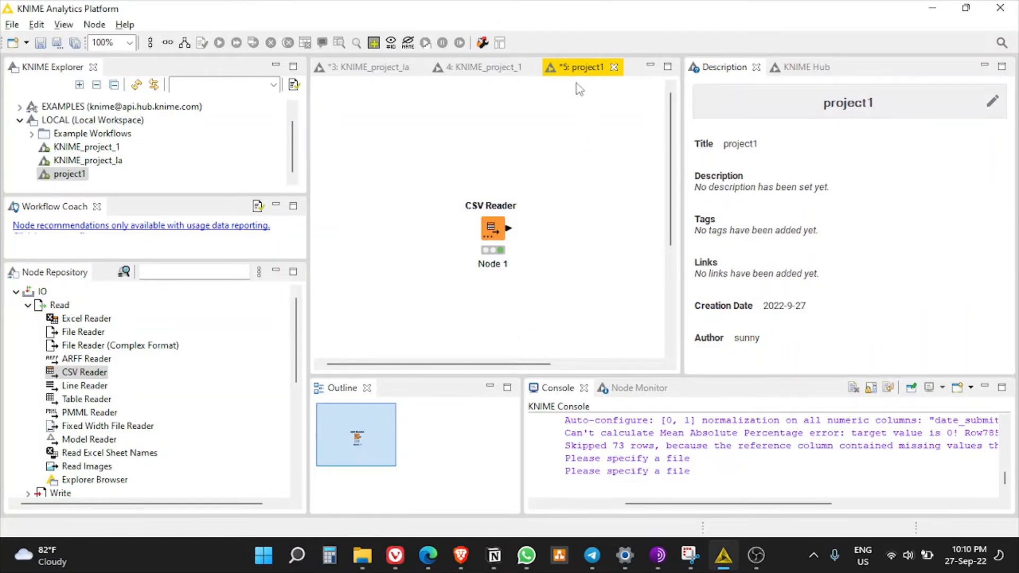
- Switch to the KNIME_project_la workflow, enlarge its editor area and examine the node chain starting from the CSV Readers
{"action": "left_click", "coordinate": [469, 69]}
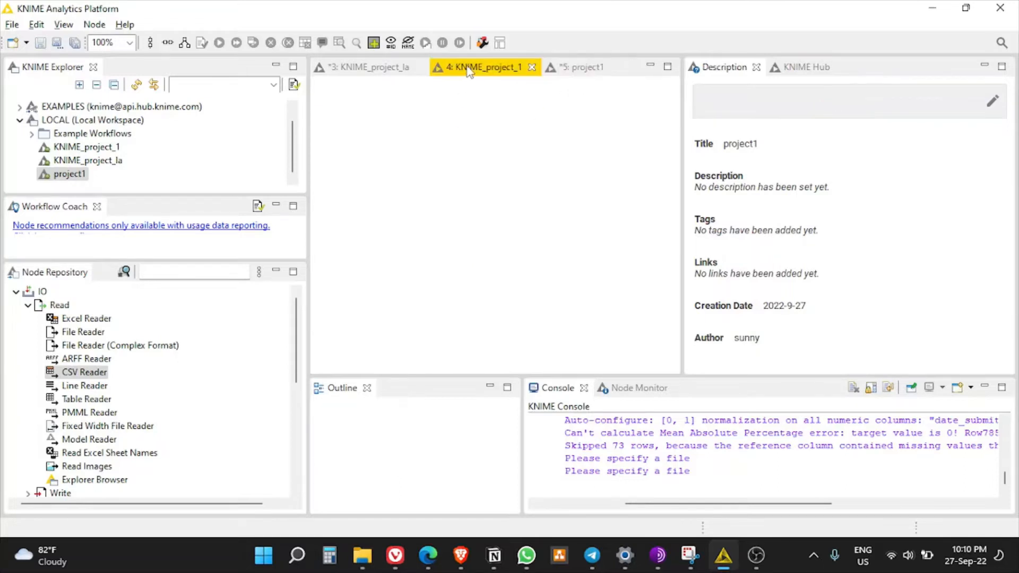
{"action": "left_click", "coordinate": [372, 72]}
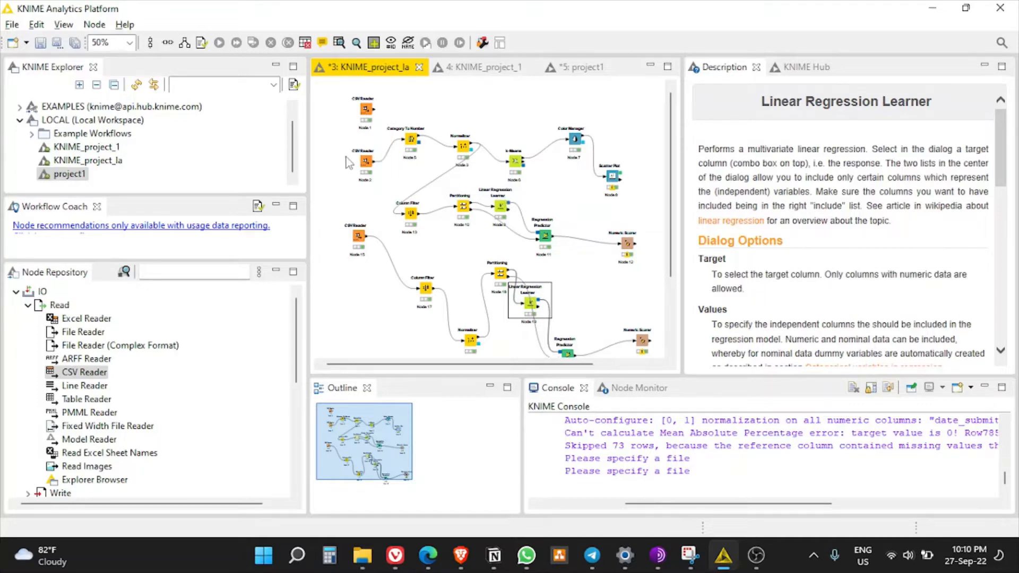
{"action": "scroll", "coordinate": [350, 161], "scroll_direction": "up", "scroll_amount": 3}
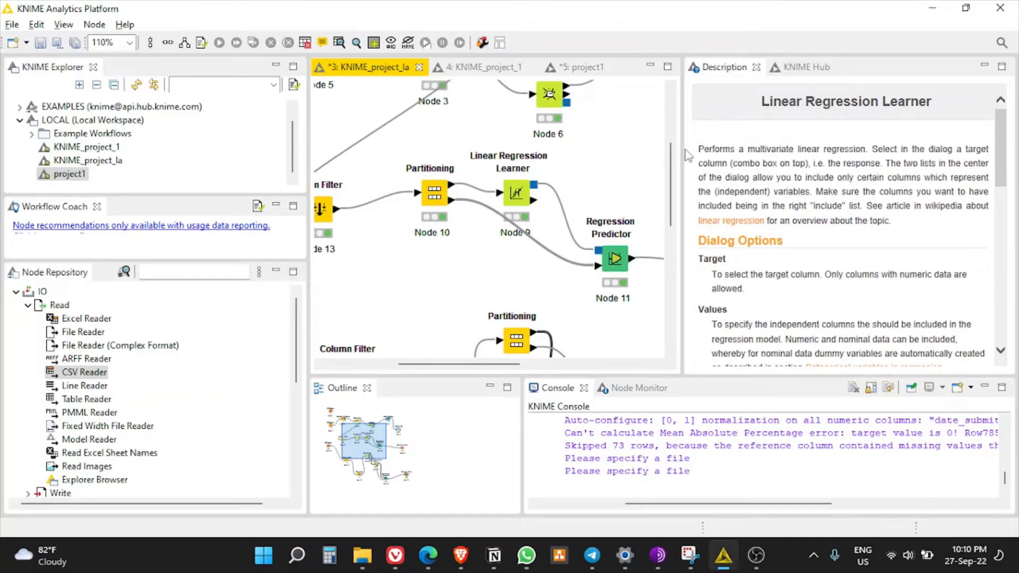
{"action": "left_click_drag", "start_coordinate": [680, 149], "coordinate": [875, 149]}
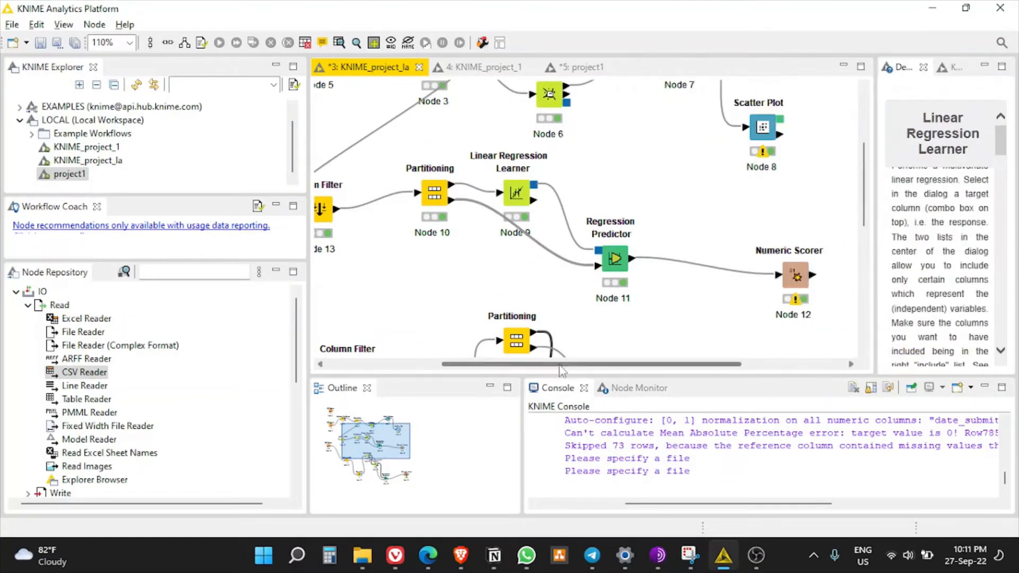
{"action": "left_click_drag", "start_coordinate": [308, 212], "coordinate": [190, 213]}
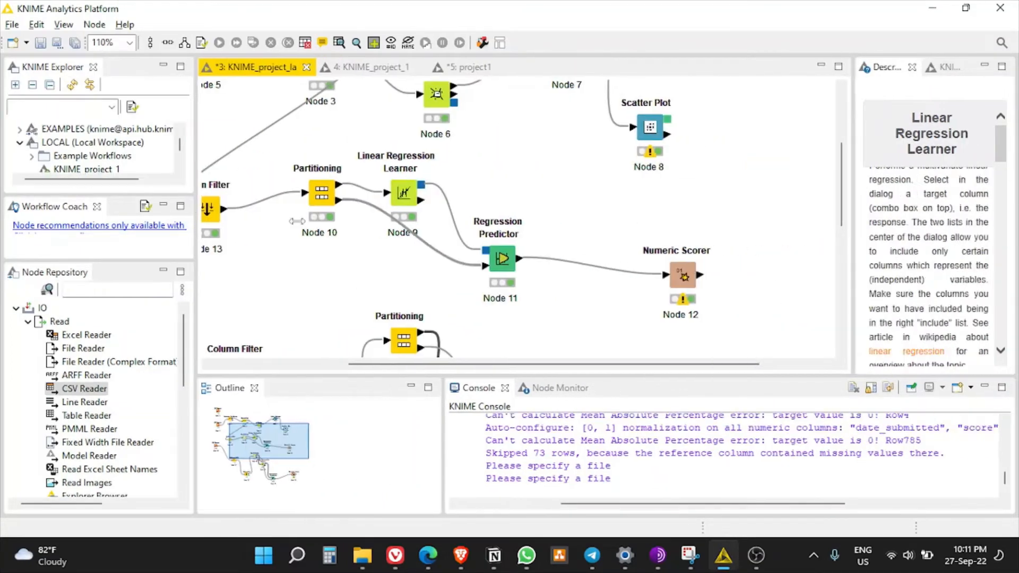
{"action": "left_click_drag", "start_coordinate": [462, 365], "coordinate": [327, 364]}
{"action": "scroll", "coordinate": [362, 287], "scroll_direction": "up", "scroll_amount": 3}
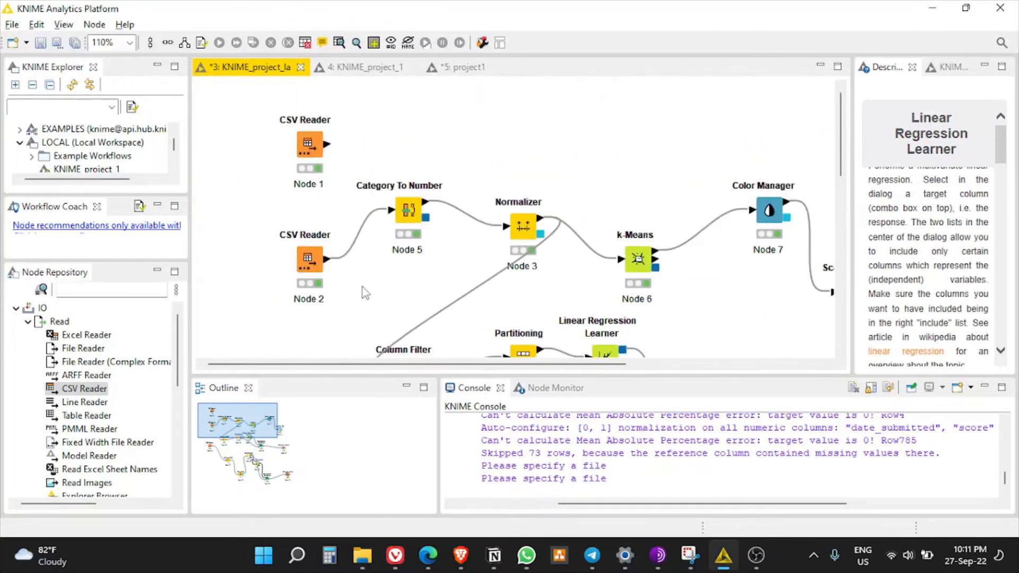
{"action": "scroll", "coordinate": [355, 311], "scroll_direction": "down", "scroll_amount": 1}
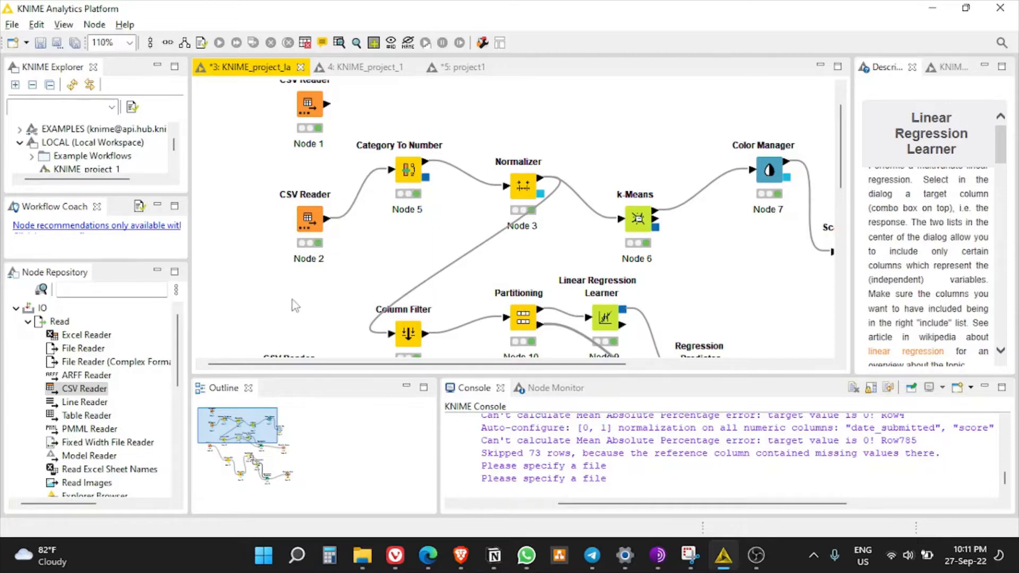
- Examine the KNIME_project_la workflow's k-Means and scatter plot branch and its linear regression branches through to the Numeric Scorer
{"action": "left_click_drag", "start_coordinate": [377, 365], "coordinate": [429, 374]}
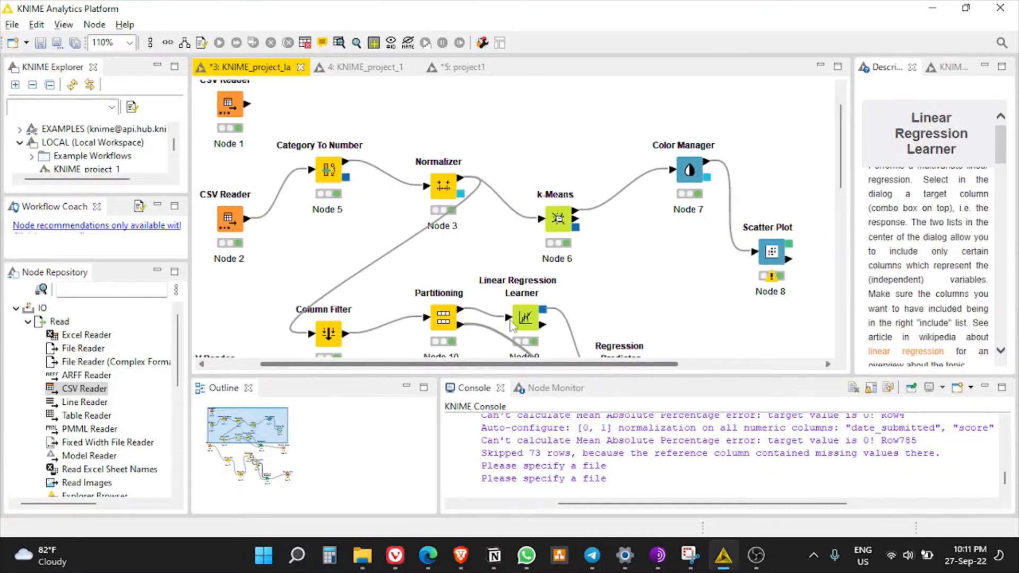
{"action": "scroll", "coordinate": [511, 325], "scroll_direction": "down", "scroll_amount": 2}
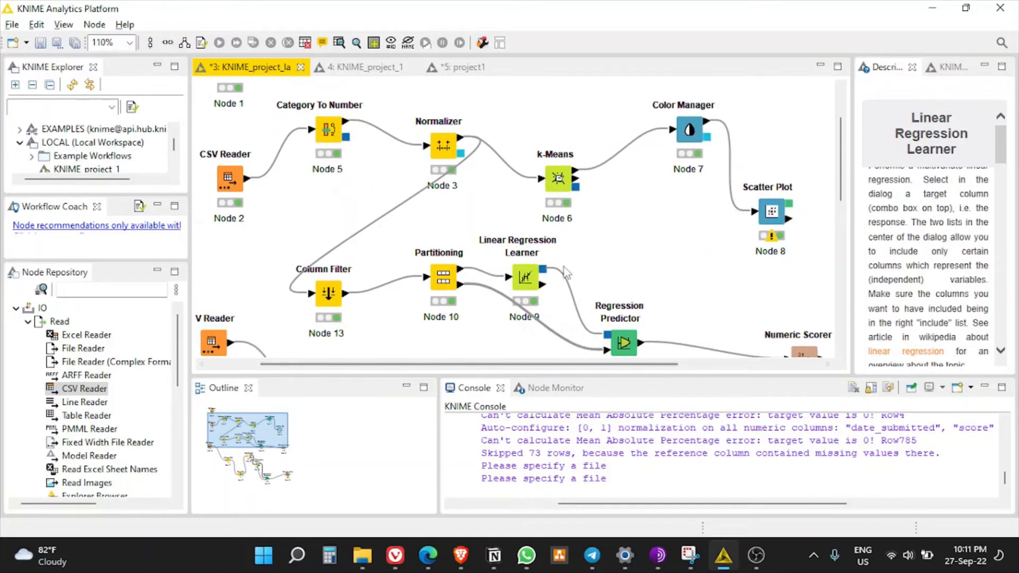
{"action": "left_click", "coordinate": [563, 187]}
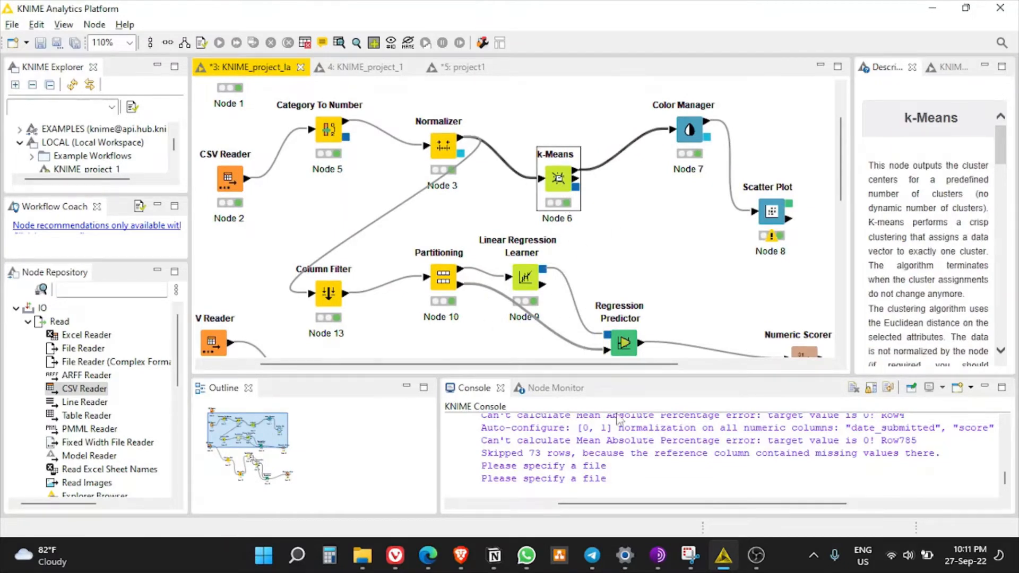
{"action": "scroll", "coordinate": [589, 270], "scroll_direction": "down", "scroll_amount": 2}
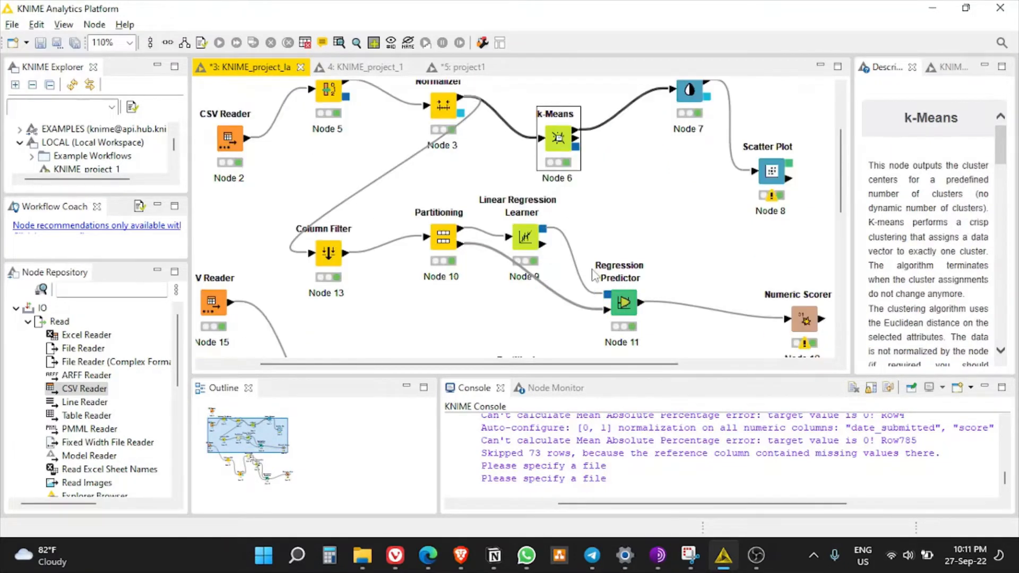
{"action": "scroll", "coordinate": [498, 302], "scroll_direction": "down", "scroll_amount": 4}
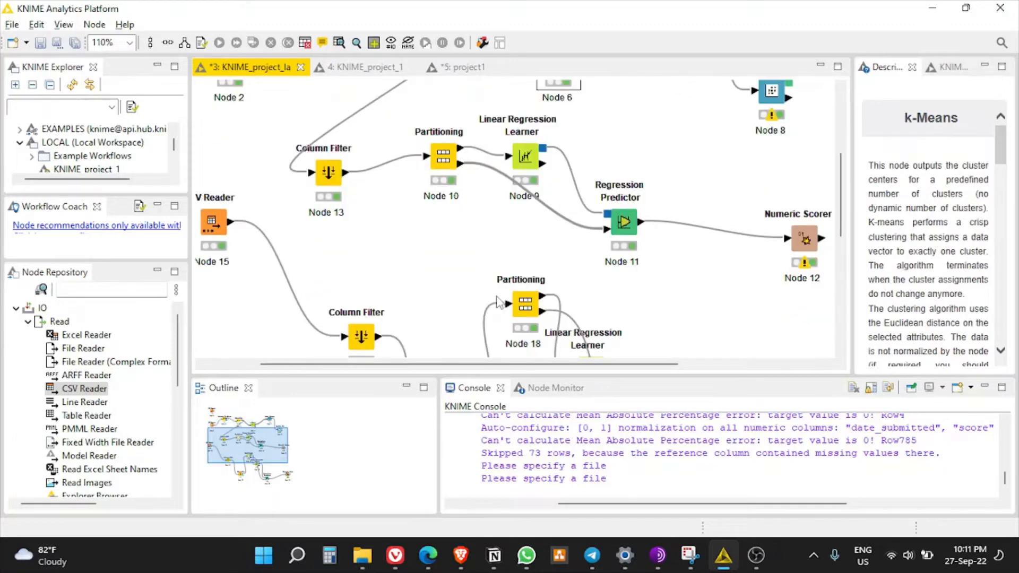
{"action": "scroll", "coordinate": [498, 302], "scroll_direction": "down", "scroll_amount": 2}
{"action": "scroll", "coordinate": [502, 310], "scroll_direction": "down", "scroll_amount": 6}
{"action": "scroll", "coordinate": [520, 311], "scroll_direction": "up", "scroll_amount": 10}
{"action": "left_click", "coordinate": [524, 199]}
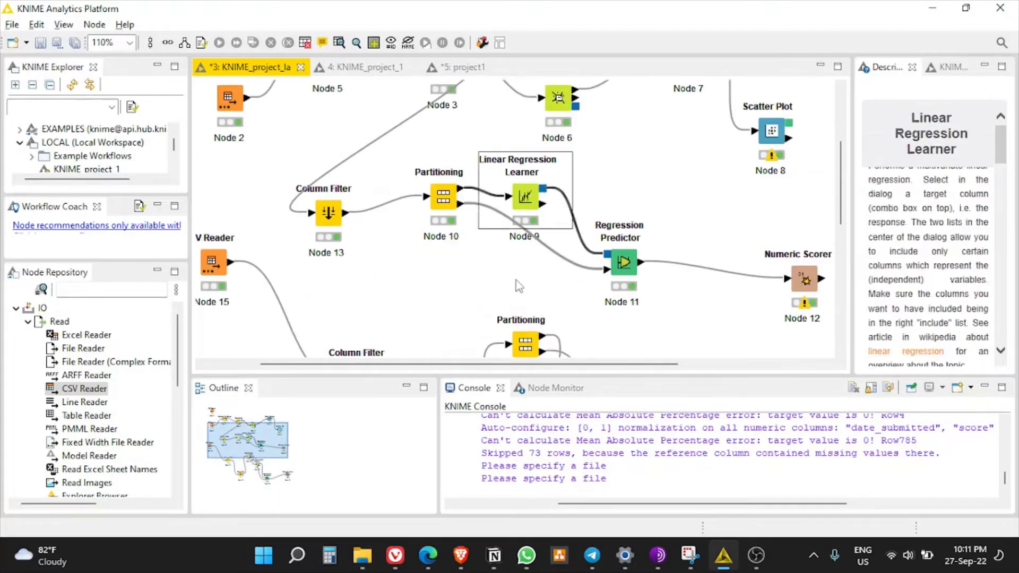
{"action": "scroll", "coordinate": [519, 287], "scroll_direction": "down", "scroll_amount": 12}
{"action": "scroll", "coordinate": [531, 297], "scroll_direction": "up", "scroll_amount": 19}
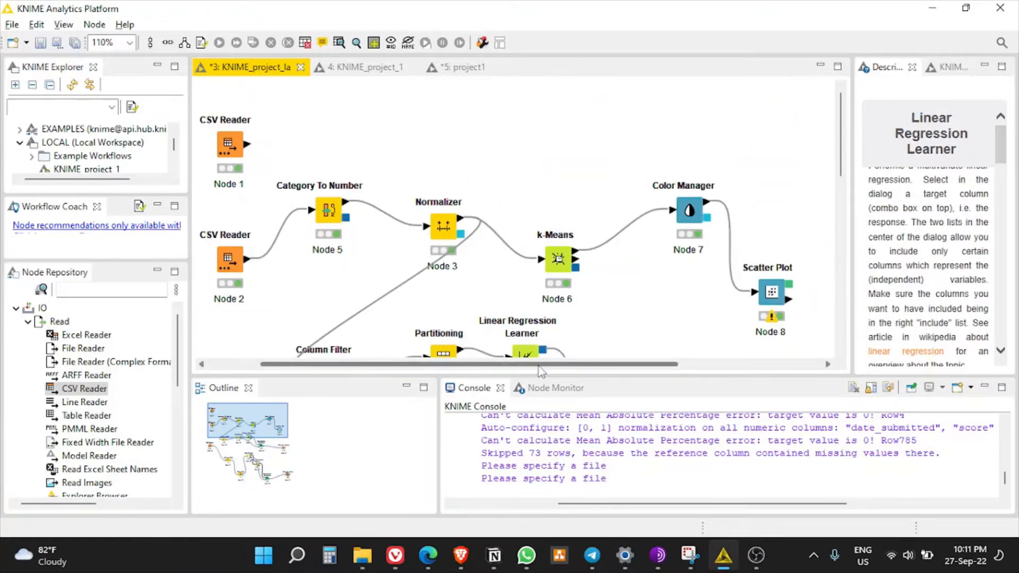
- Open the configuration of the CSV Reader (Node 2) and examine its file settings and the preview columns of studentInfo.csv
{"action": "left_click_drag", "start_coordinate": [538, 365], "coordinate": [487, 365]}
{"action": "scroll", "coordinate": [327, 285], "scroll_direction": "down", "scroll_amount": 2}
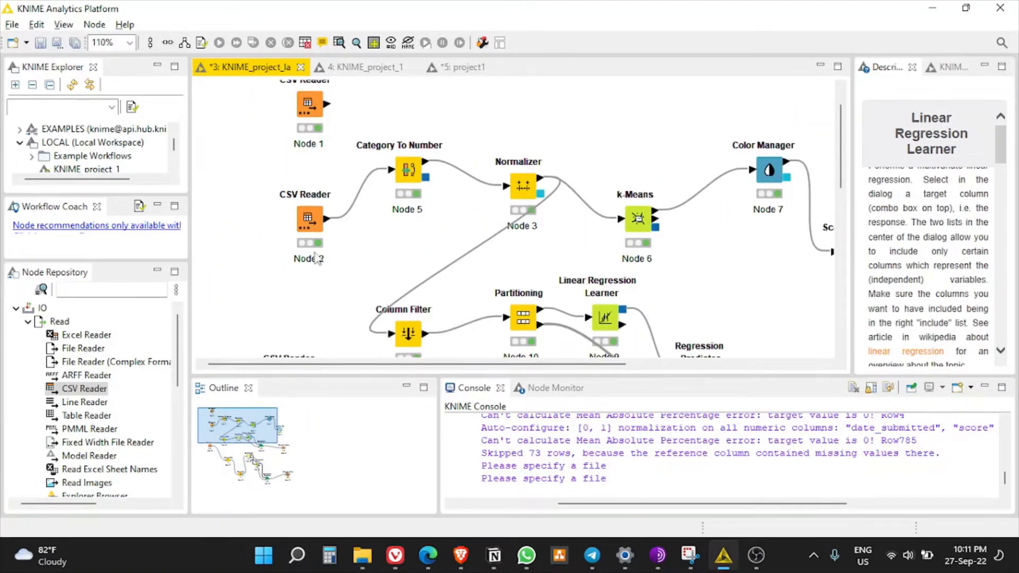
{"action": "double_click", "coordinate": [310, 219]}
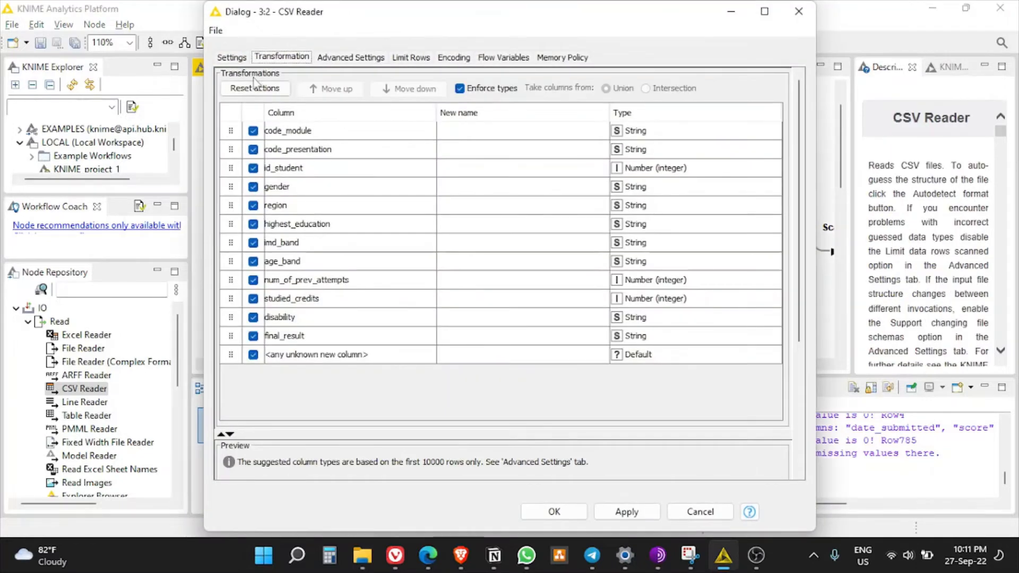
{"action": "left_click", "coordinate": [232, 56]}
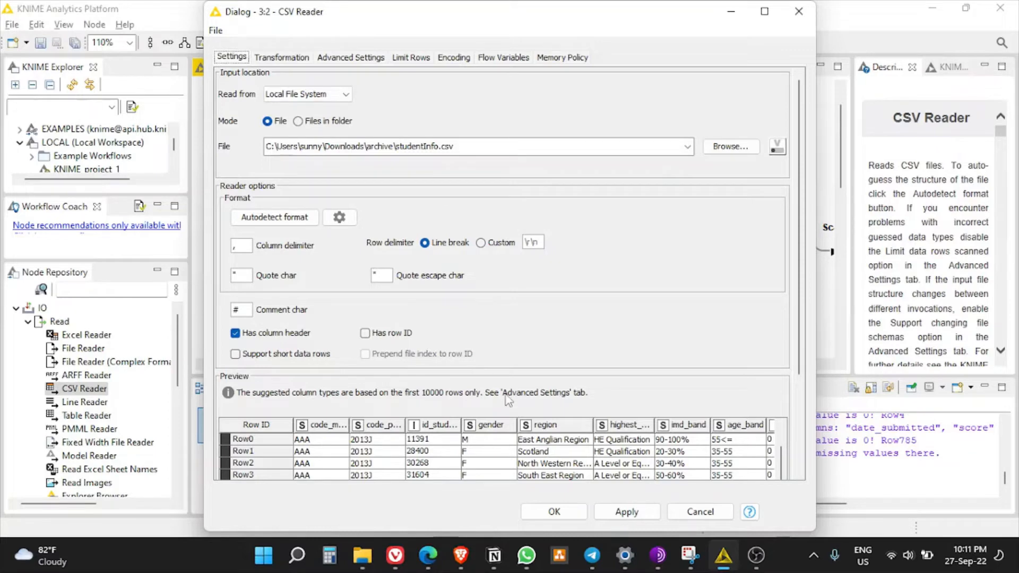
{"action": "scroll", "coordinate": [572, 474], "scroll_direction": "down", "scroll_amount": 4}
{"action": "scroll", "coordinate": [572, 474], "scroll_direction": "down", "scroll_amount": 6}
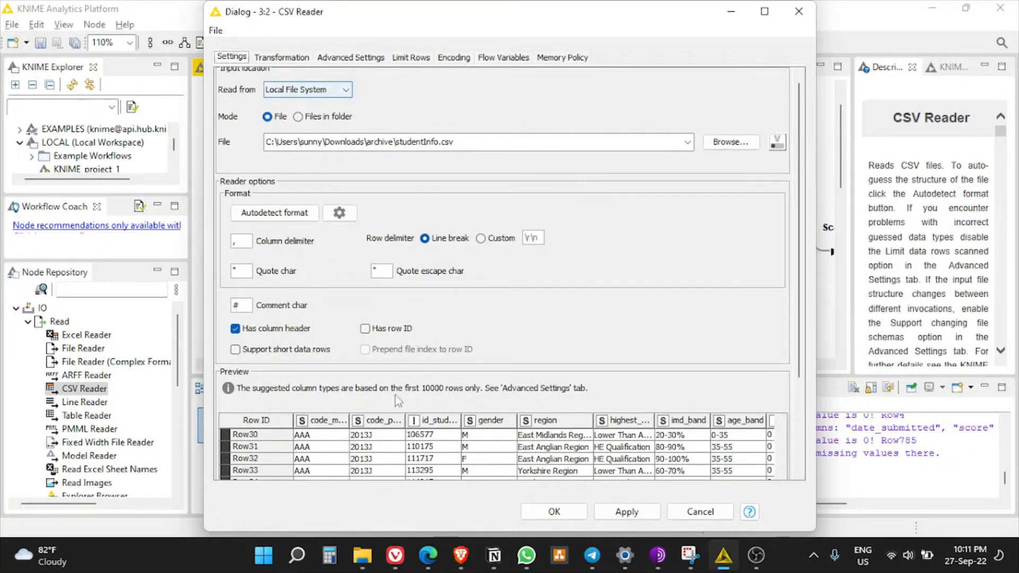
{"action": "scroll", "coordinate": [795, 363], "scroll_direction": "down", "scroll_amount": 5}
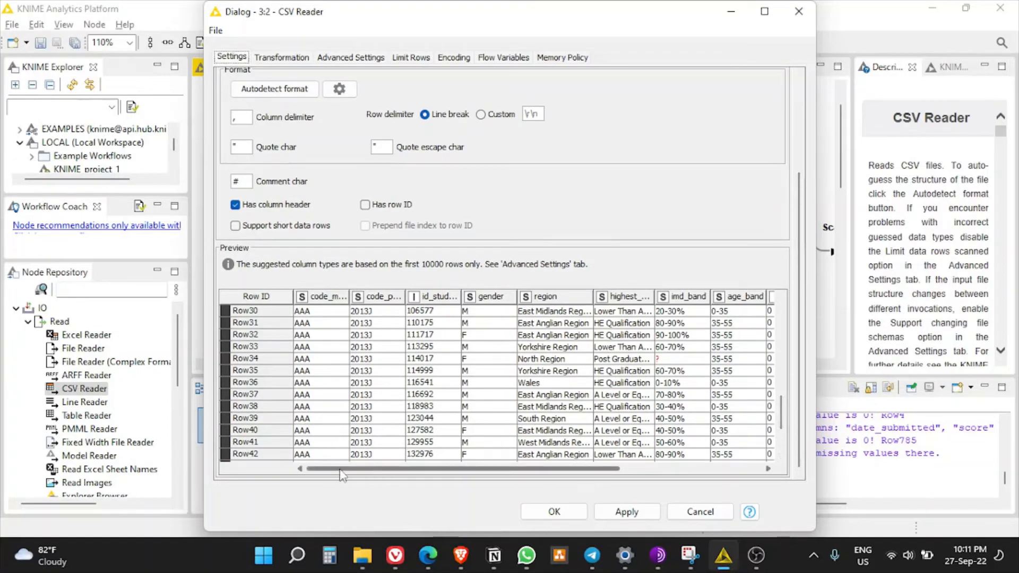
{"action": "mouse_move", "coordinate": [390, 471]}
{"action": "left_mouse_down"}
{"action": "mouse_move", "coordinate": [419, 474]}
{"action": "mouse_move", "coordinate": [379, 472]}
{"action": "left_mouse_up"}
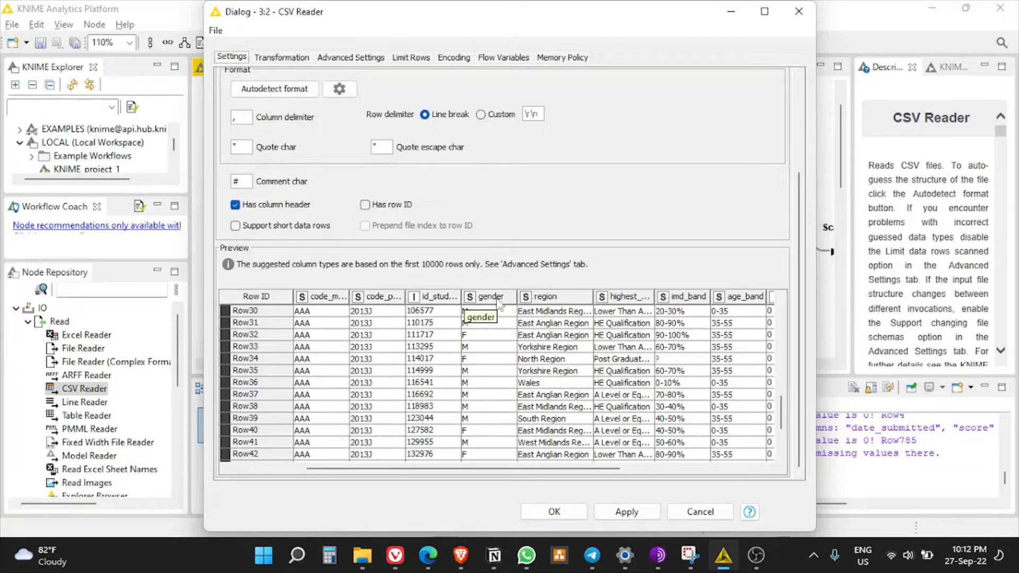
{"action": "left_click_drag", "start_coordinate": [536, 471], "coordinate": [666, 477]}
- Review the CSV Reader's column transformations and memory policy, and cancel its configuration without changes
{"action": "left_click", "coordinate": [277, 57]}
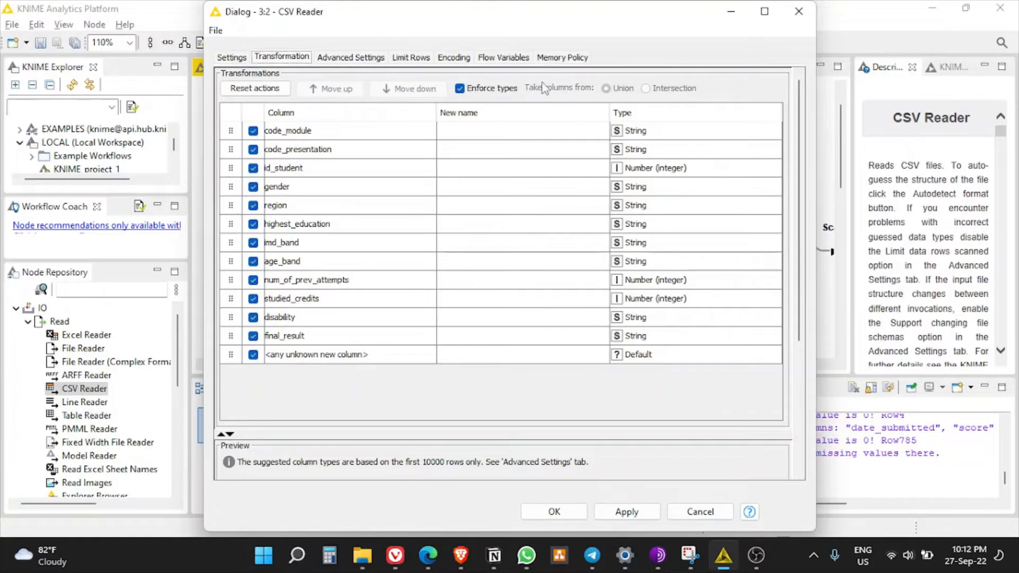
{"action": "left_click", "coordinate": [555, 59]}
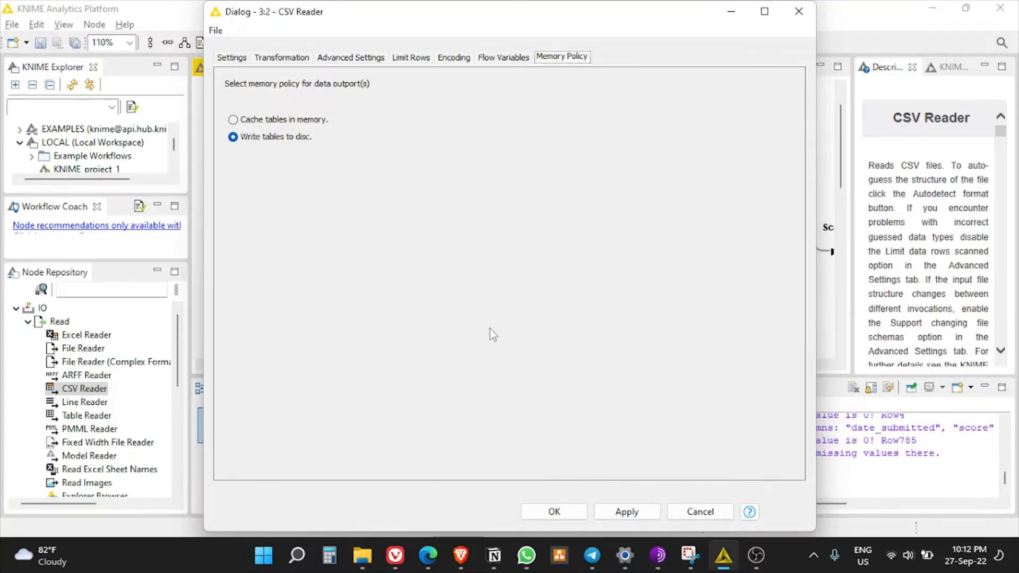
{"action": "left_click", "coordinate": [700, 512]}
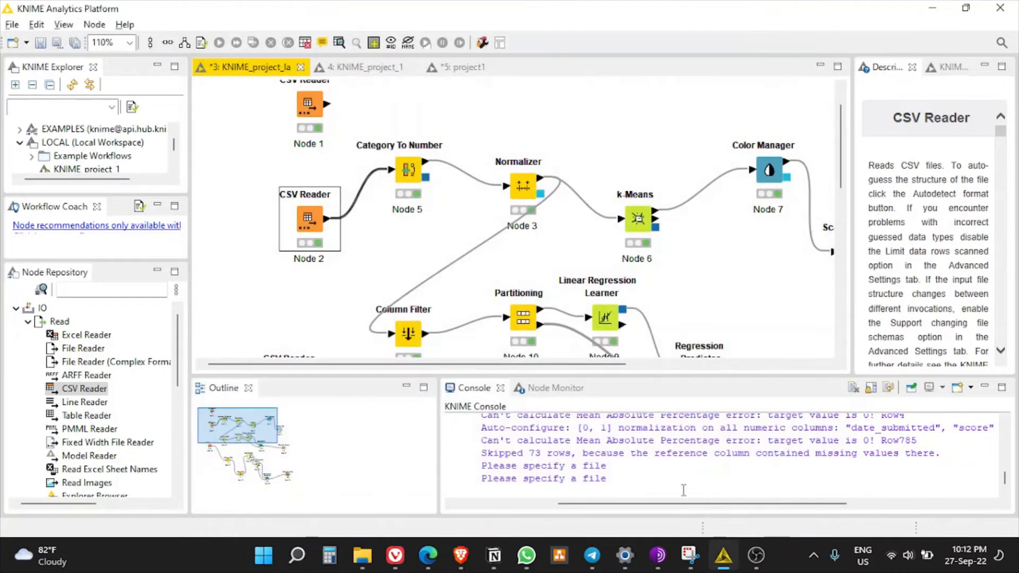
- Reopen the configuration of CSV Reader Node 2, inspect the gender, region and highest_education columns and their types, and close it unchanged
{"action": "double_click", "coordinate": [313, 225]}
{"action": "left_click", "coordinate": [287, 57]}
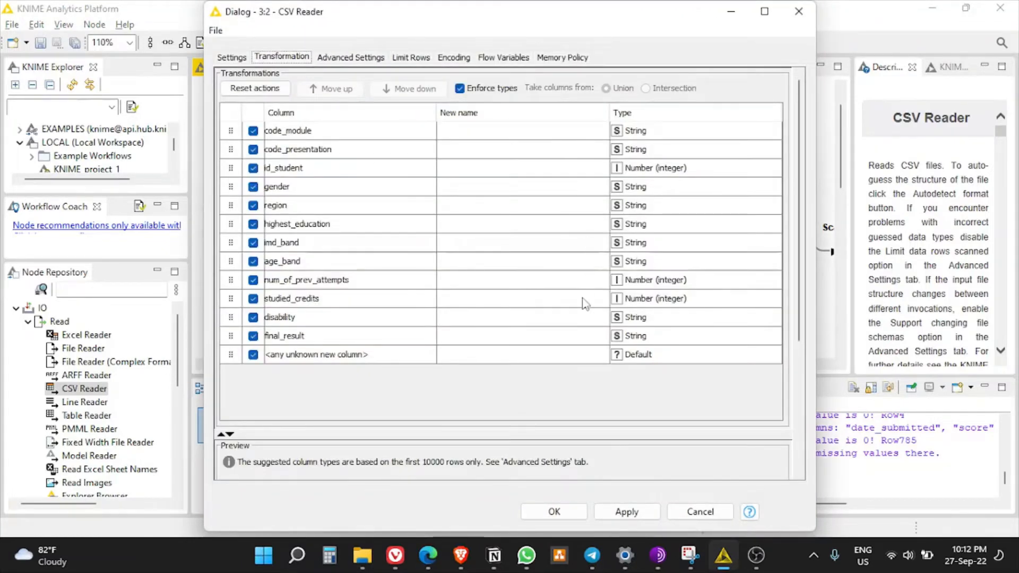
{"action": "left_click", "coordinate": [326, 192]}
{"action": "left_click", "coordinate": [333, 212]}
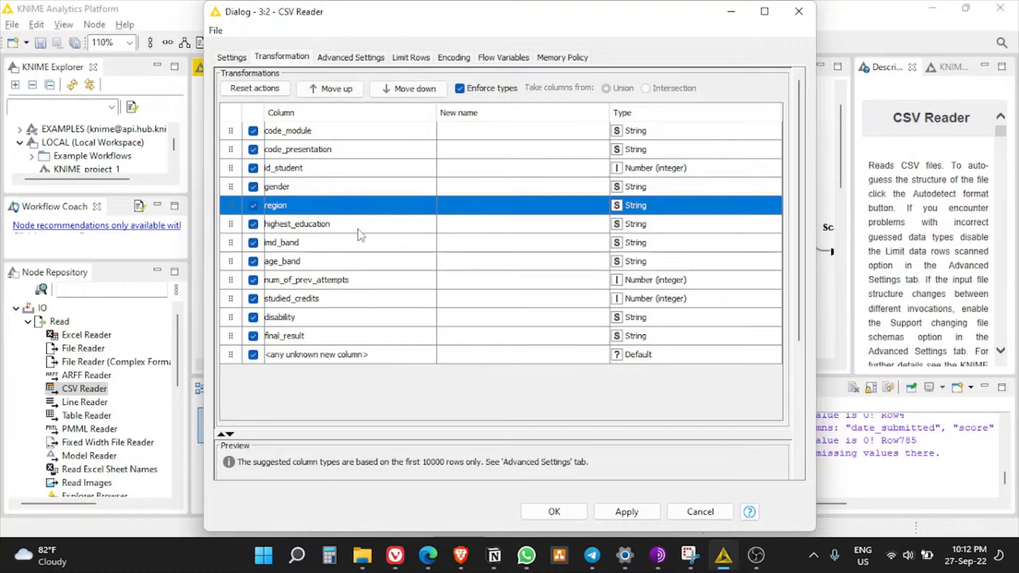
{"action": "left_click", "coordinate": [359, 229]}
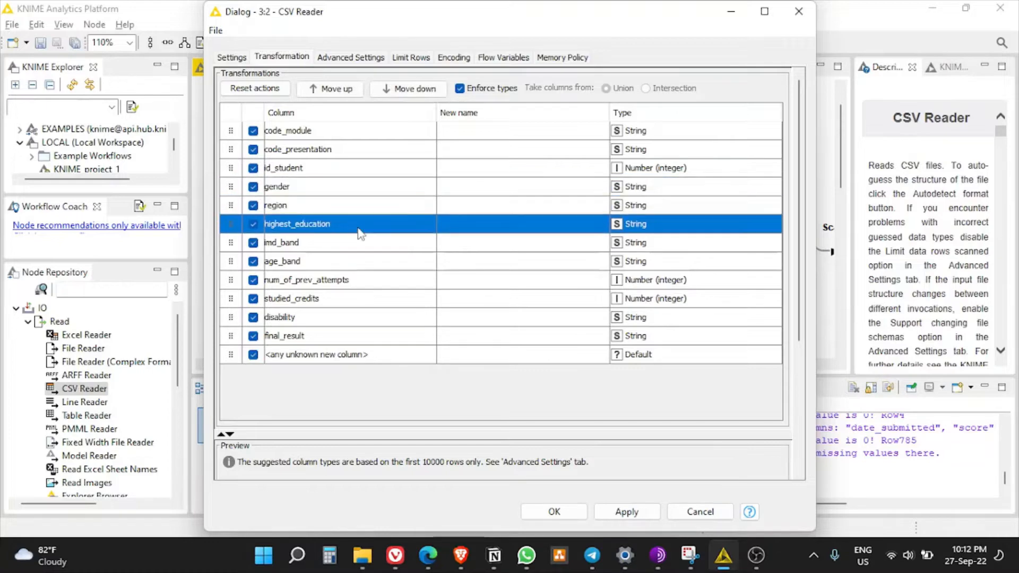
{"action": "left_click", "coordinate": [799, 11]}
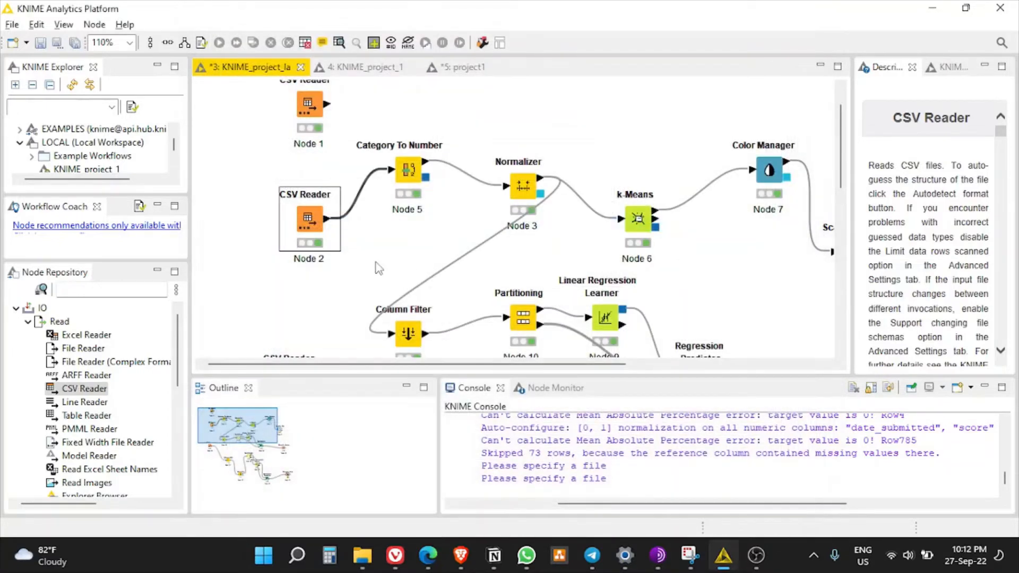
- View the output file table of CSV Reader Node 2 across to the final_result column and close it
{"action": "right_click", "coordinate": [313, 216]}
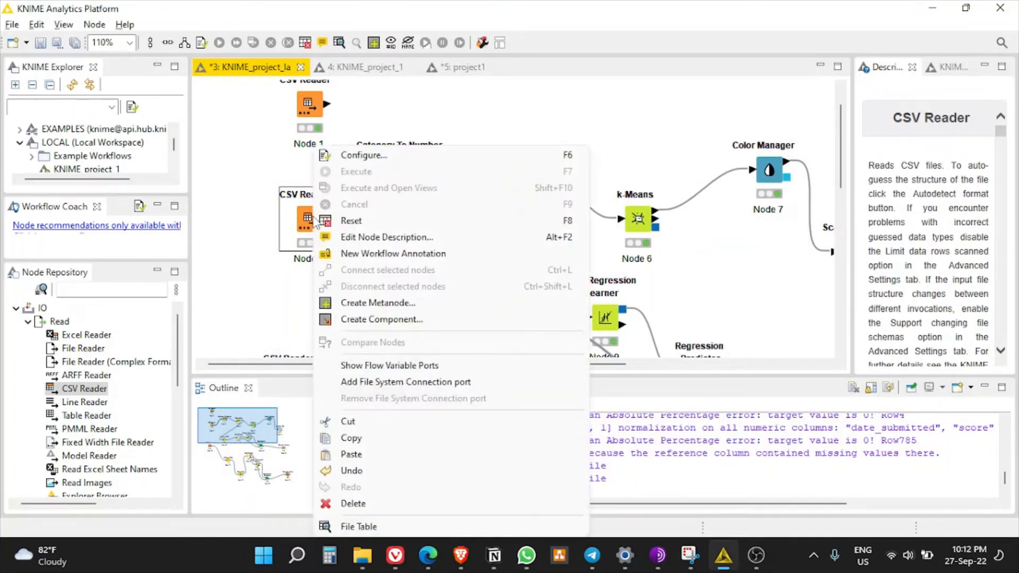
{"action": "left_click", "coordinate": [387, 527]}
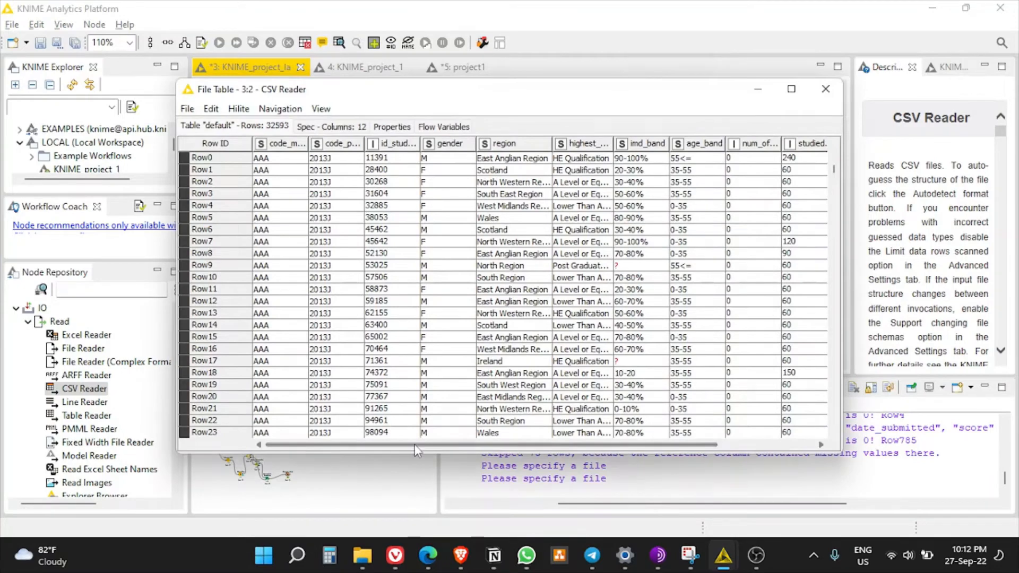
{"action": "left_click_drag", "start_coordinate": [416, 446], "coordinate": [397, 457]}
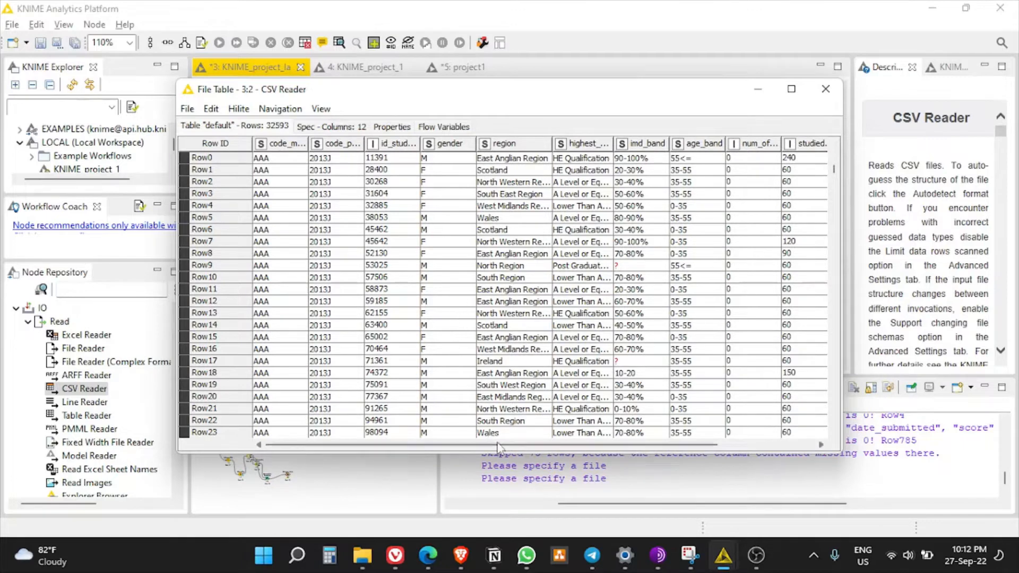
{"action": "left_click_drag", "start_coordinate": [487, 448], "coordinate": [666, 452]}
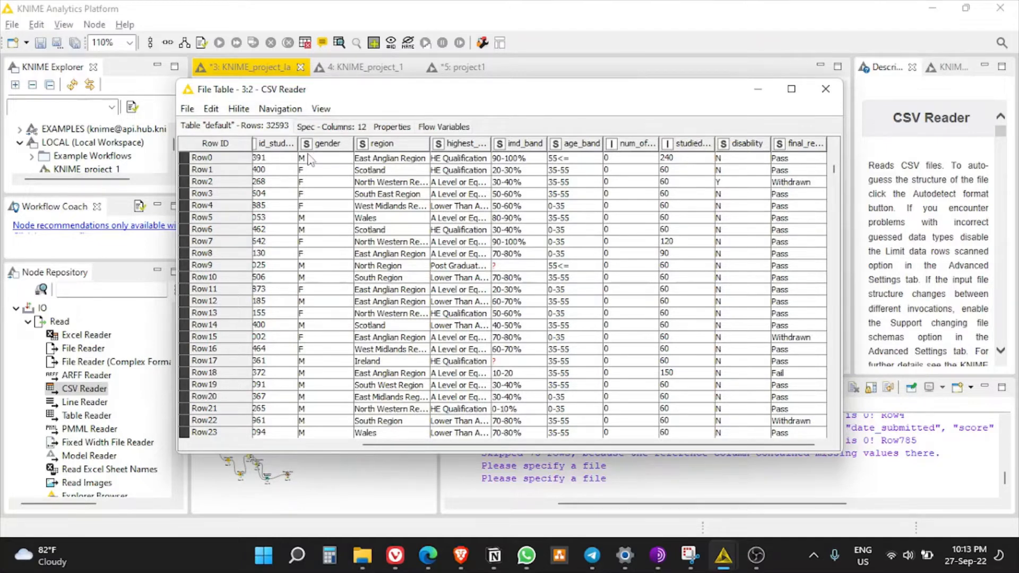
{"action": "left_click", "coordinate": [825, 89]}
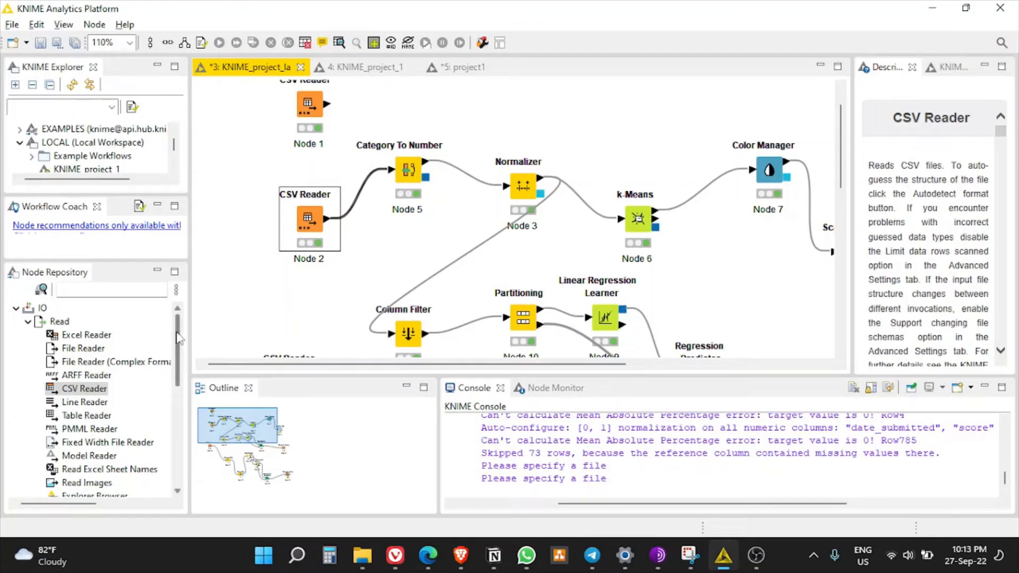
- In the node repository, collapse the Read category and expand Manipulation, its Column group and the Transform subgroup
{"action": "left_click", "coordinate": [28, 321]}
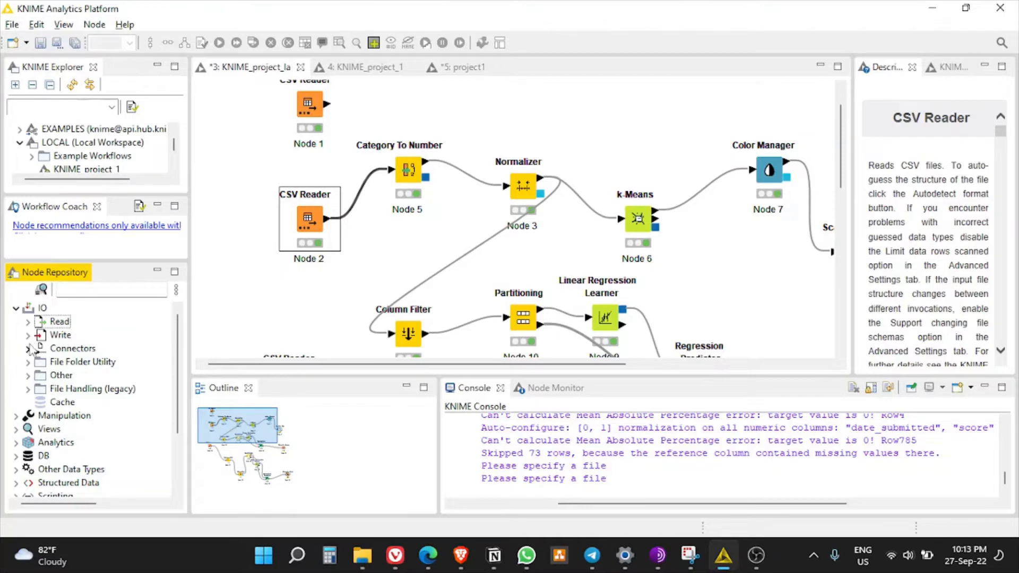
{"action": "scroll", "coordinate": [59, 419], "scroll_direction": "down", "scroll_amount": 2}
{"action": "scroll", "coordinate": [59, 425], "scroll_direction": "up", "scroll_amount": 1}
{"action": "scroll", "coordinate": [58, 427], "scroll_direction": "down", "scroll_amount": 1}
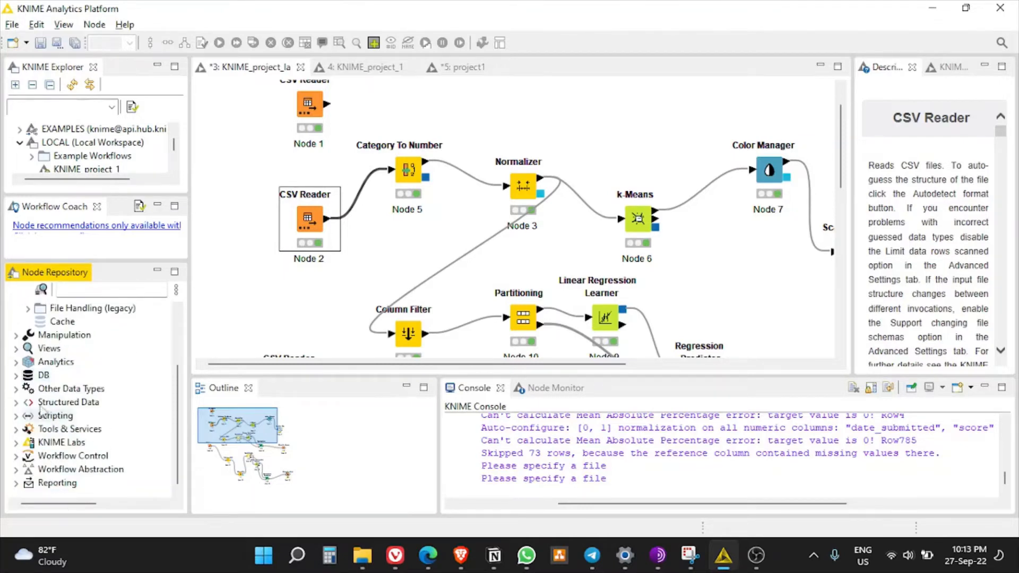
{"action": "left_click", "coordinate": [15, 336]}
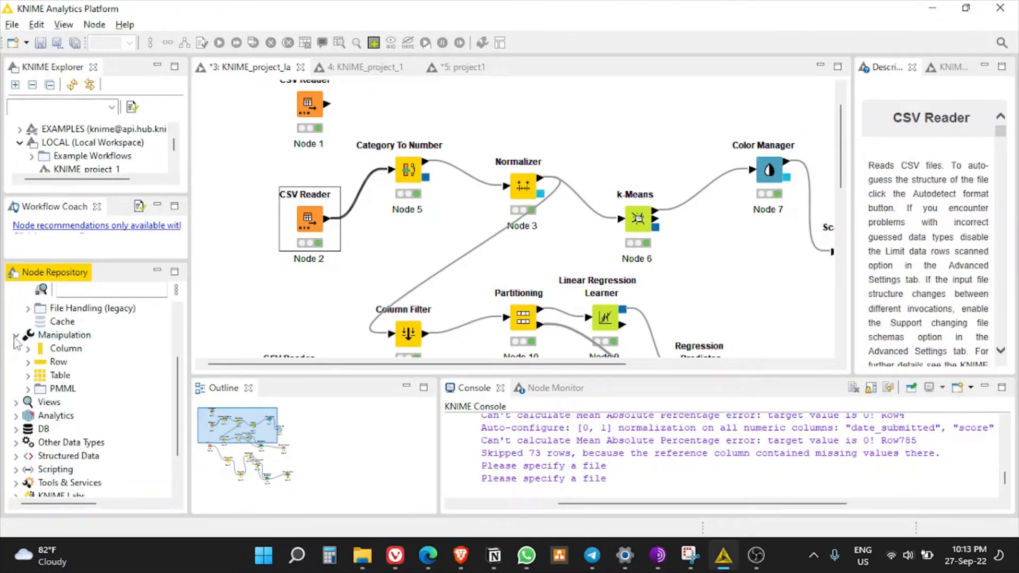
{"action": "left_click", "coordinate": [28, 348]}
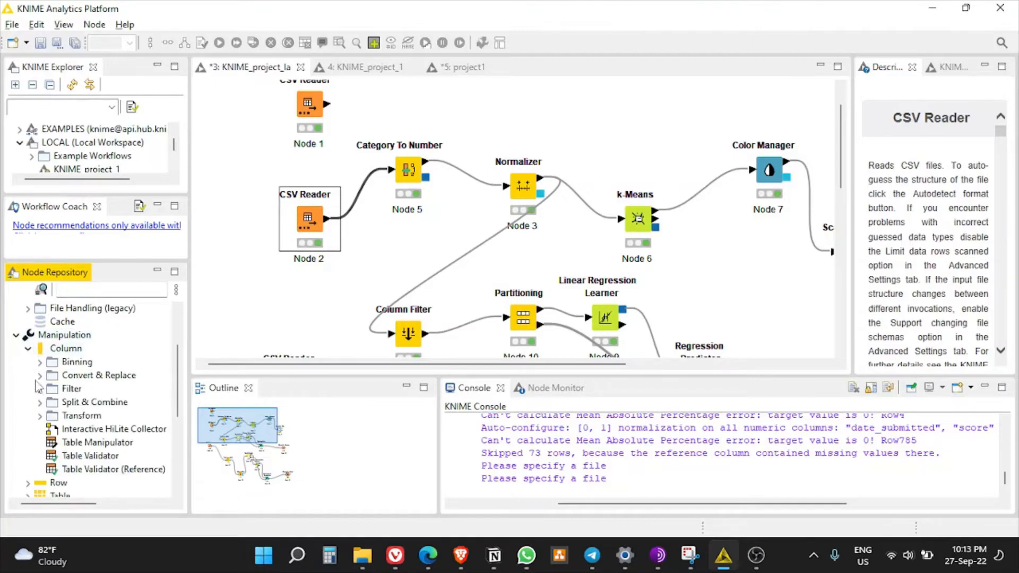
{"action": "left_click", "coordinate": [39, 415]}
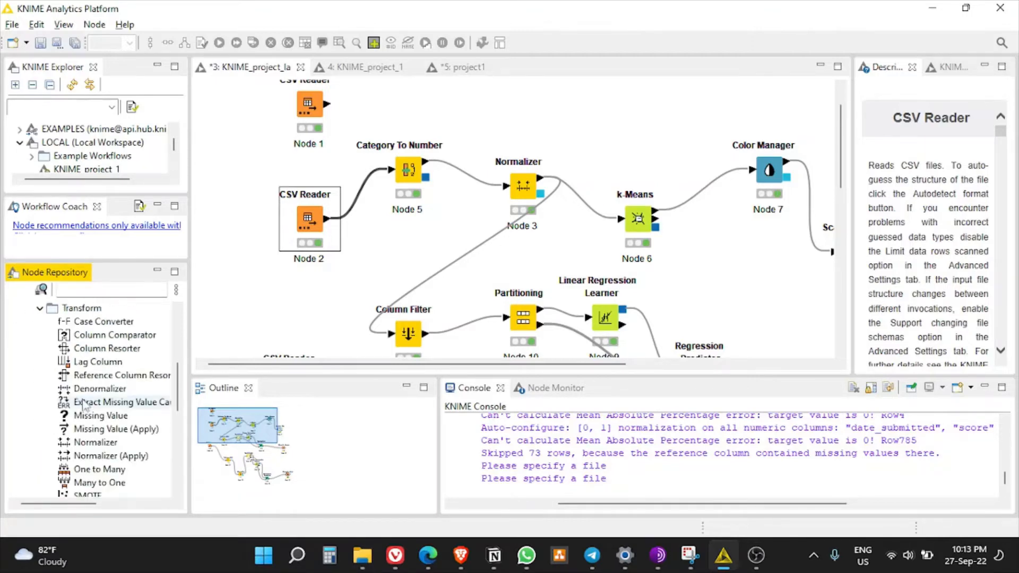
- Look through the column Transform nodes and the neighbouring Manipulation categories in the node repository
{"action": "scroll", "coordinate": [141, 438], "scroll_direction": "down", "scroll_amount": 3}
{"action": "scroll", "coordinate": [143, 445], "scroll_direction": "up", "scroll_amount": 1}
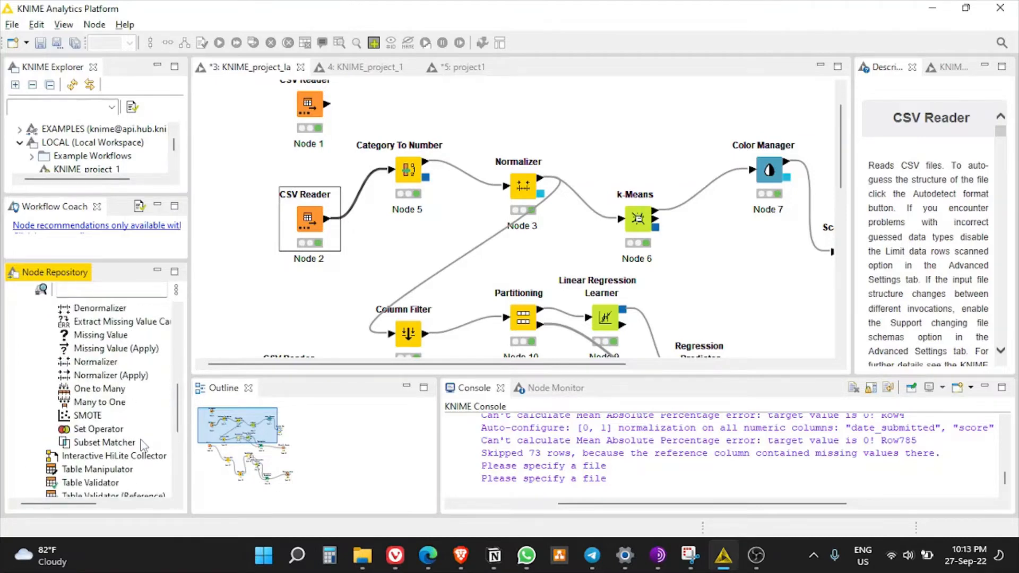
{"action": "scroll", "coordinate": [141, 443], "scroll_direction": "up", "scroll_amount": 1}
{"action": "scroll", "coordinate": [141, 442], "scroll_direction": "up", "scroll_amount": 1}
{"action": "scroll", "coordinate": [140, 451], "scroll_direction": "down", "scroll_amount": 3}
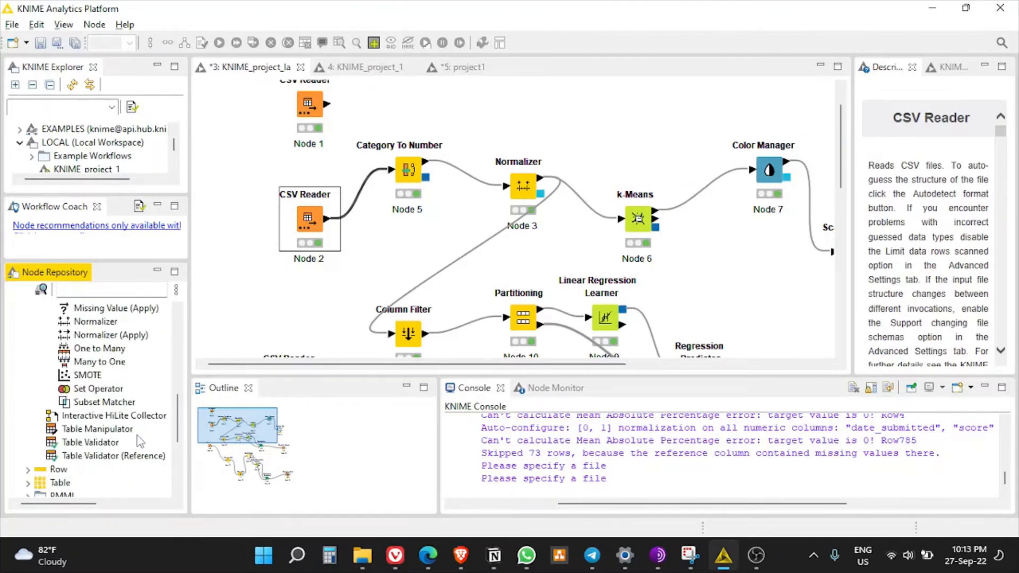
{"action": "scroll", "coordinate": [138, 476], "scroll_direction": "down", "scroll_amount": 1}
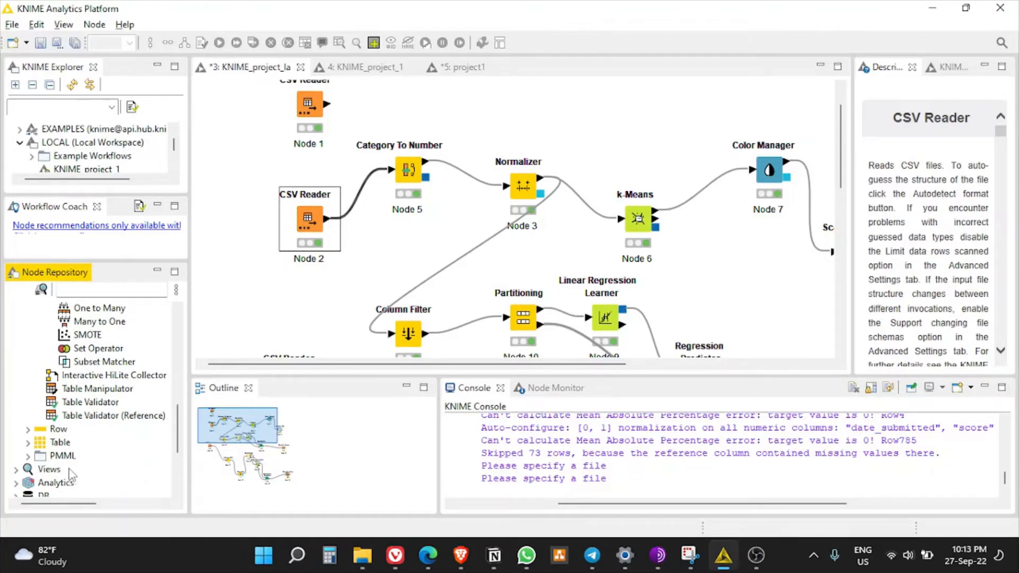
{"action": "scroll", "coordinate": [109, 432], "scroll_direction": "up", "scroll_amount": 2}
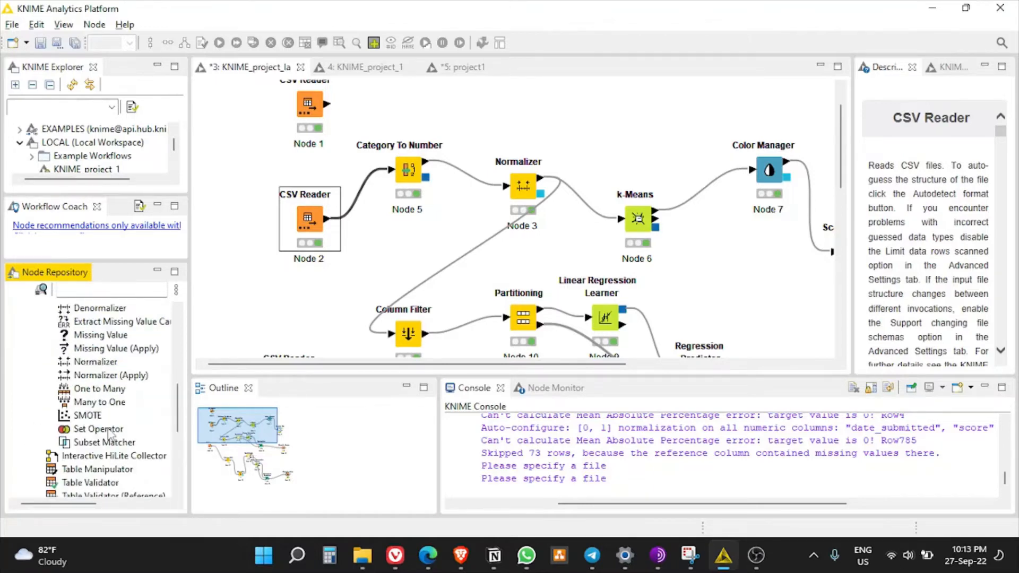
{"action": "scroll", "coordinate": [109, 432], "scroll_direction": "up", "scroll_amount": 3}
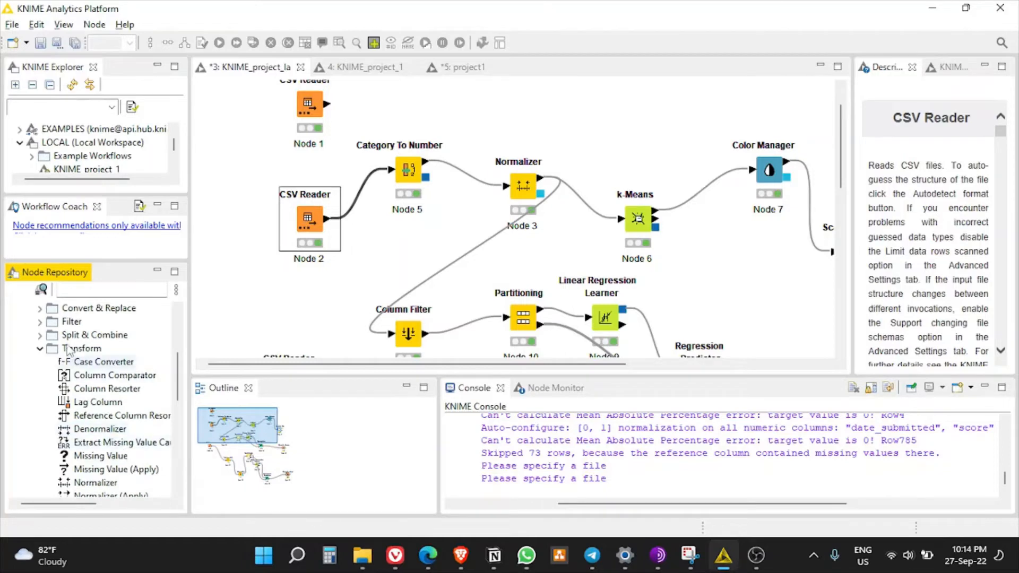
- Expand the Convert & Replace subgroup under Manipulation > Column in the node repository and look through its nodes
{"action": "scroll", "coordinate": [58, 342], "scroll_direction": "up", "scroll_amount": 2}
{"action": "left_click", "coordinate": [40, 390]}
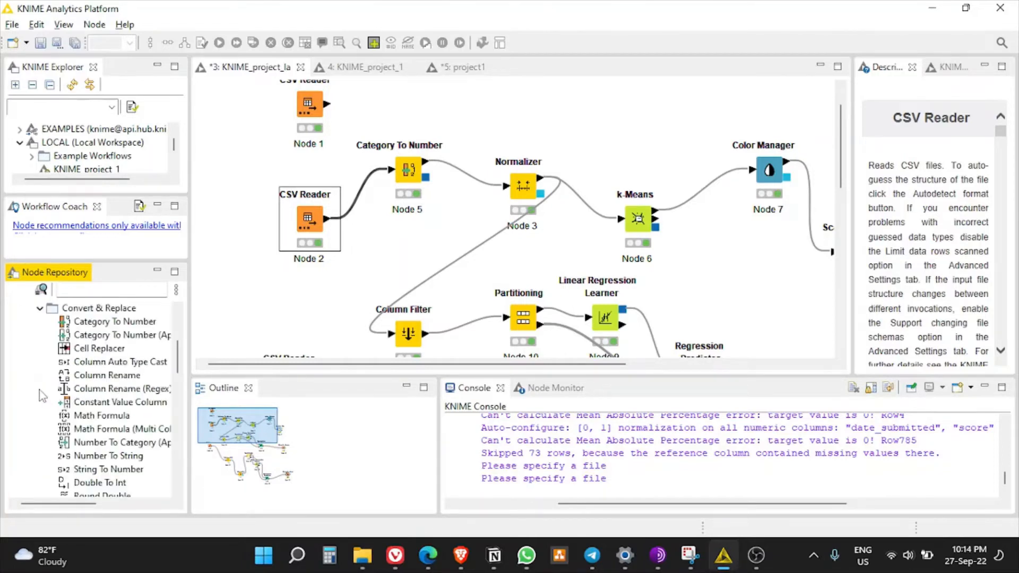
{"action": "scroll", "coordinate": [77, 372], "scroll_direction": "up", "scroll_amount": 2}
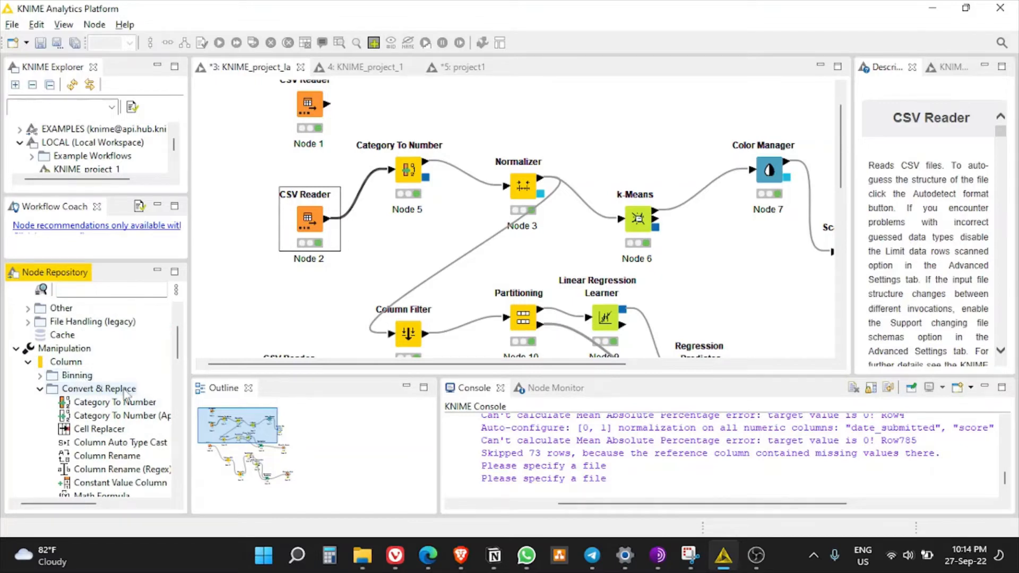
{"action": "scroll", "coordinate": [121, 420], "scroll_direction": "down", "scroll_amount": 1}
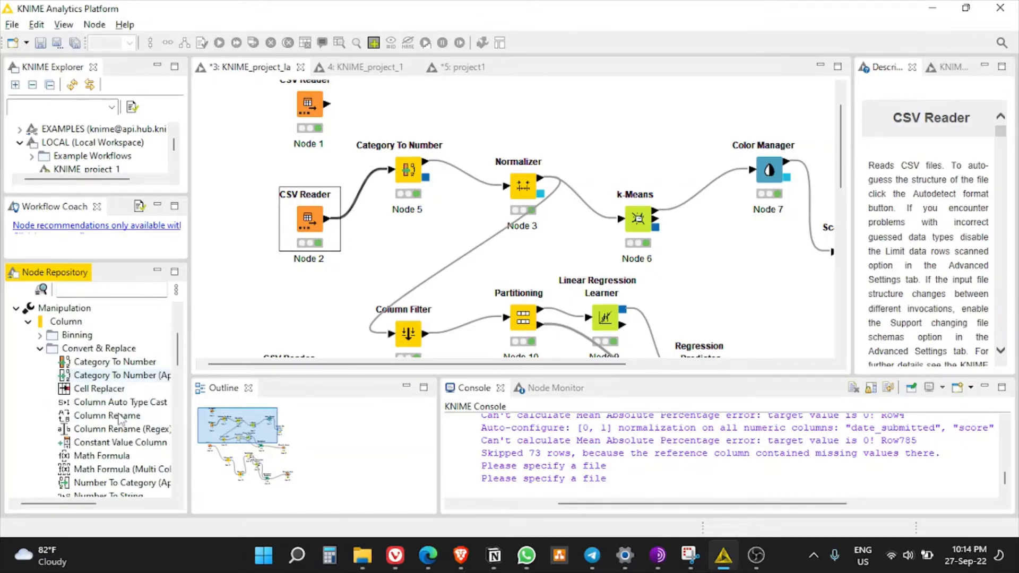
{"action": "scroll", "coordinate": [123, 430], "scroll_direction": "down", "scroll_amount": 1}
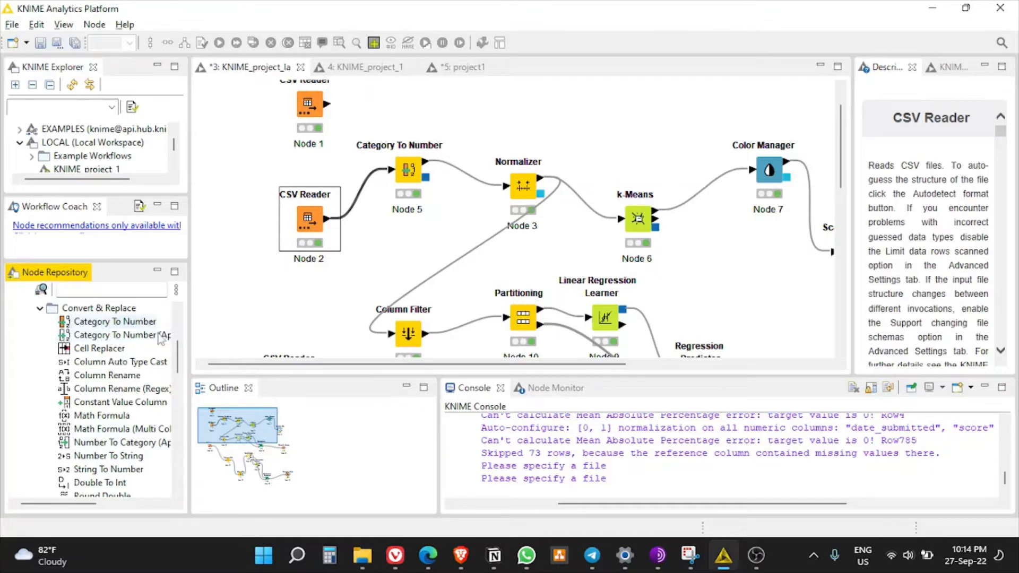
- Open the configuration of Category To Number Node 5, review its column, flow variable and memory policy settings, and close it unchanged
{"action": "double_click", "coordinate": [410, 171]}
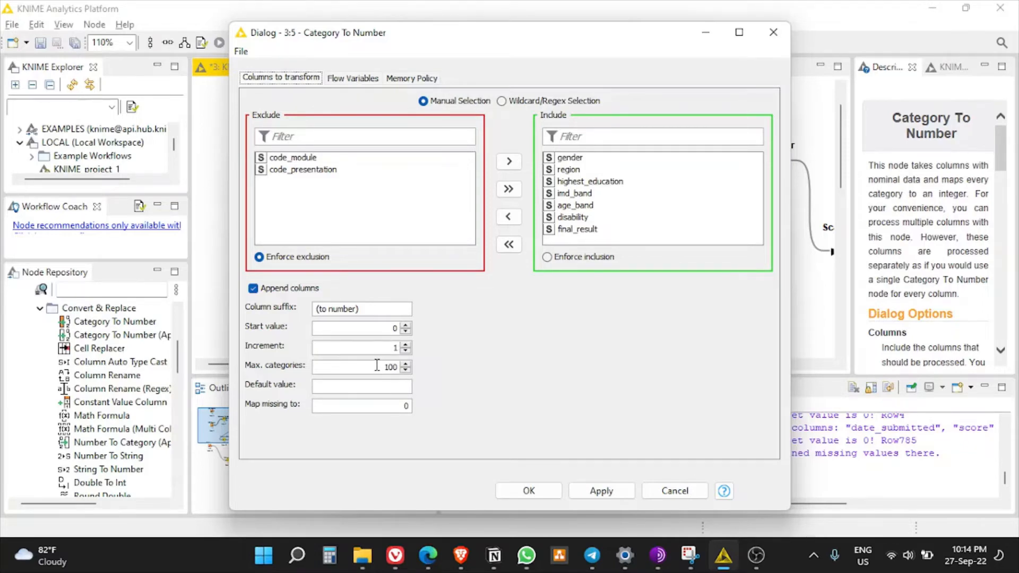
{"action": "left_click", "coordinate": [345, 80]}
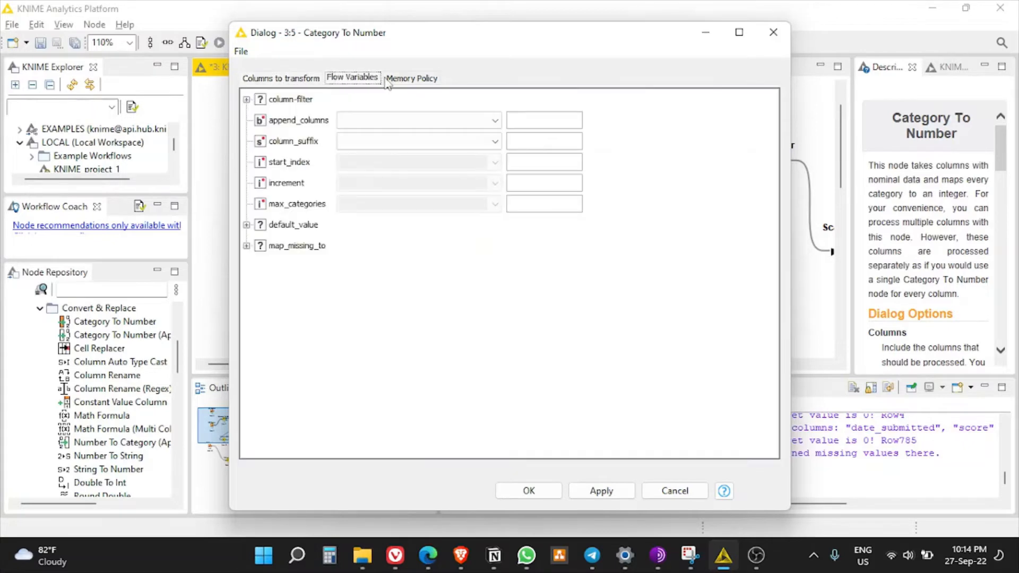
{"action": "left_click", "coordinate": [419, 80]}
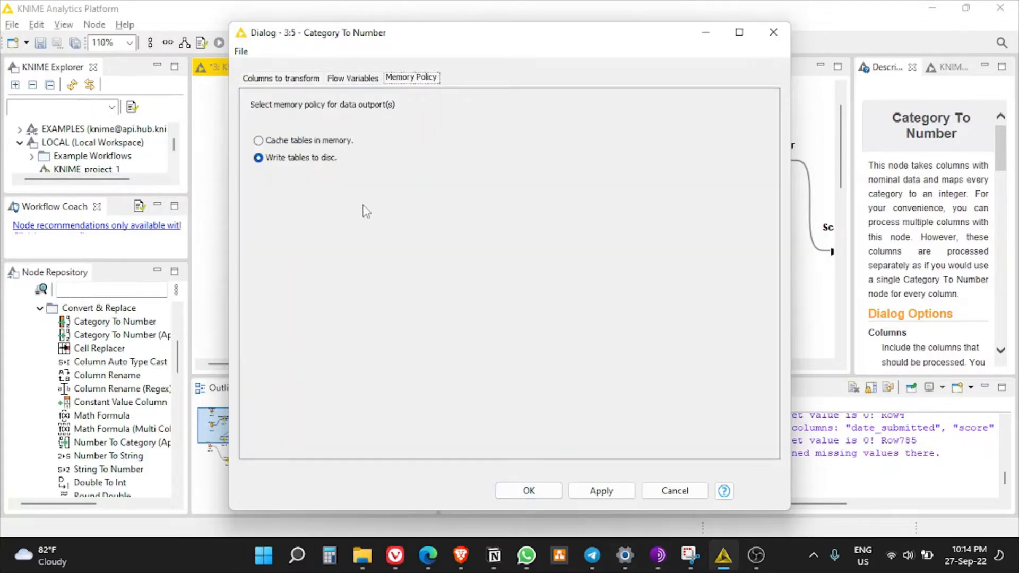
{"action": "left_click", "coordinate": [652, 494]}
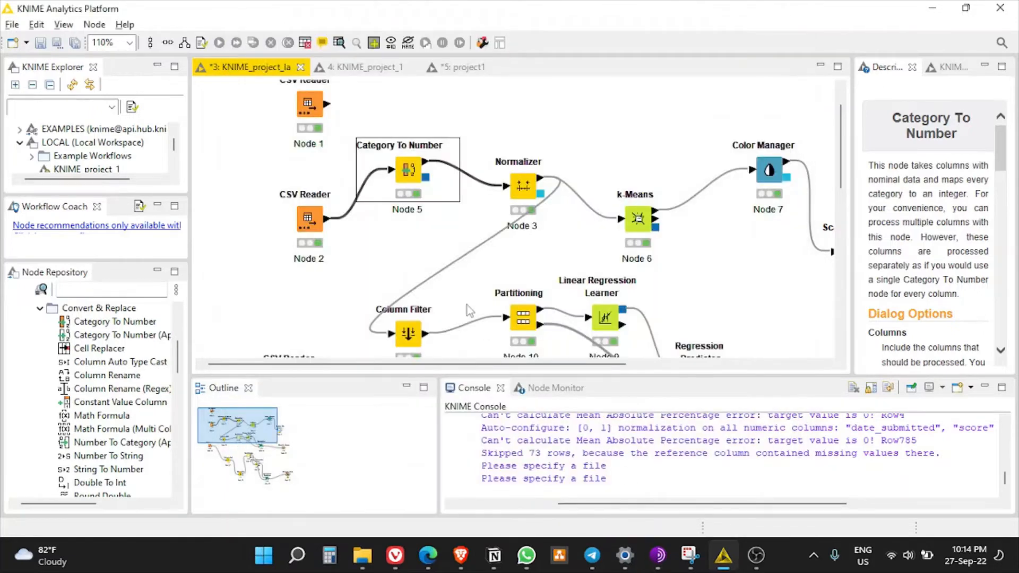
- Open the processed data table of Category To Number Node 5 and maximize its window
{"action": "right_click", "coordinate": [409, 176]}
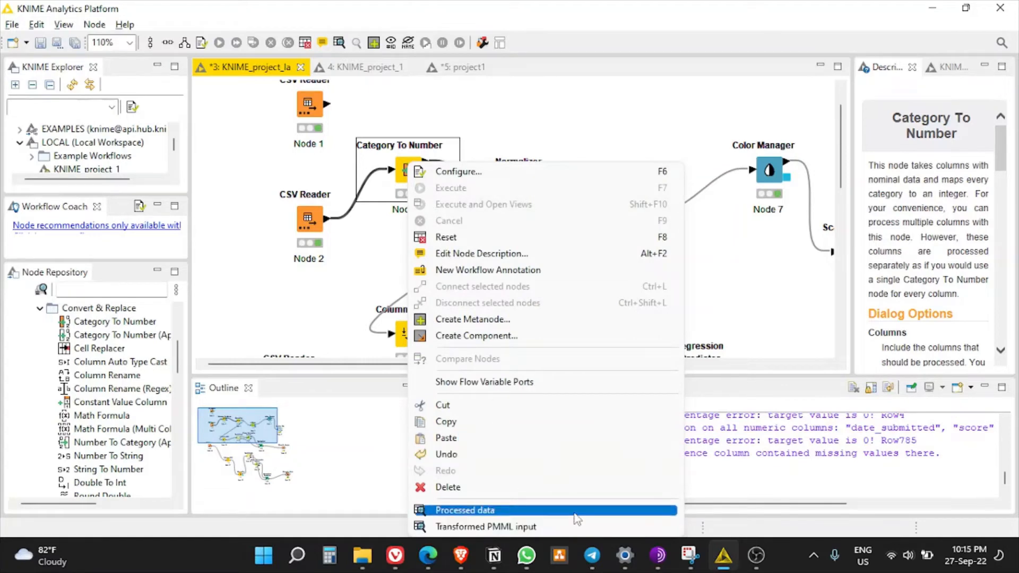
{"action": "left_click", "coordinate": [407, 161]}
{"action": "right_click", "coordinate": [408, 169]}
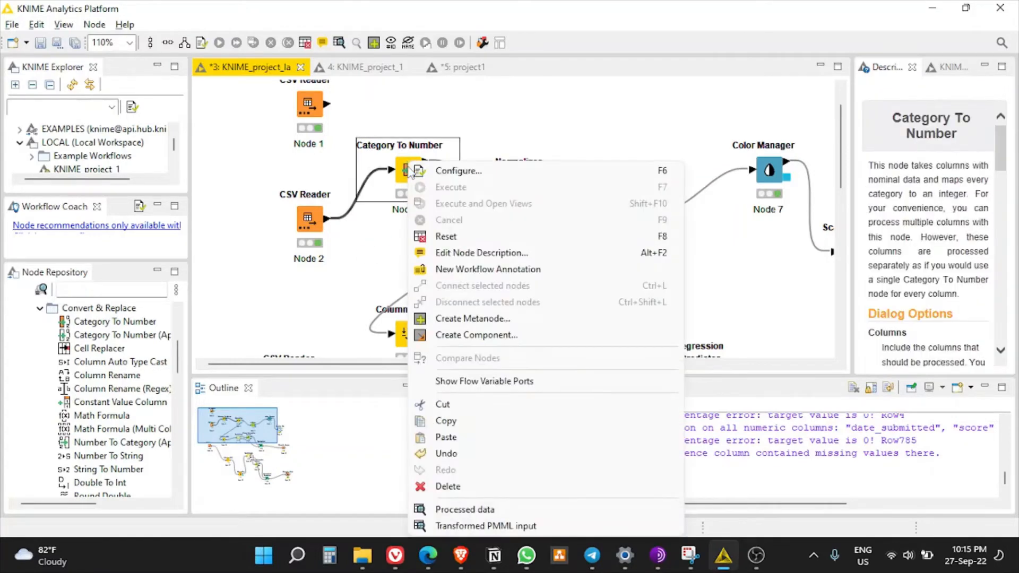
{"action": "left_click", "coordinate": [503, 511]}
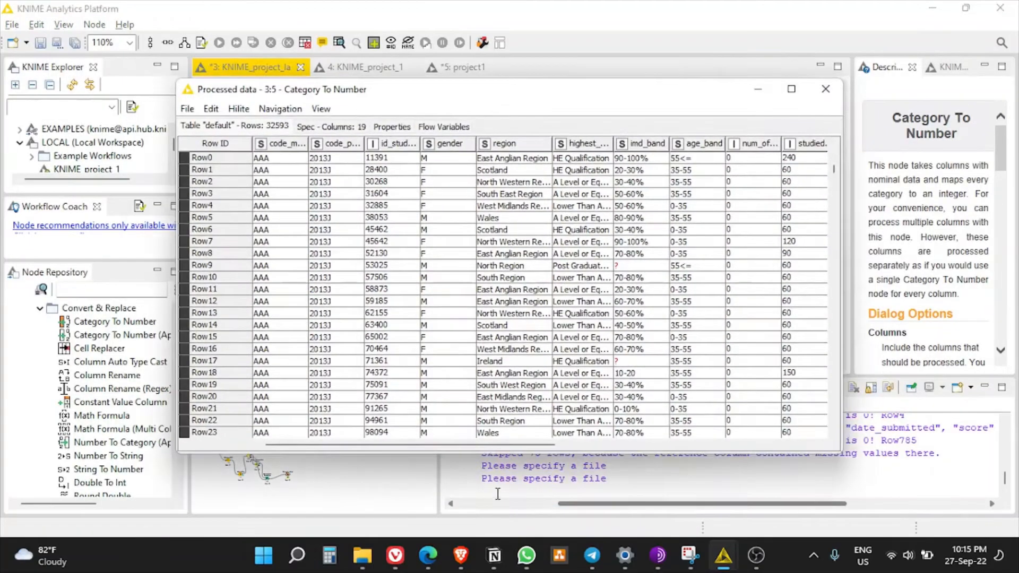
{"action": "left_click", "coordinate": [791, 89]}
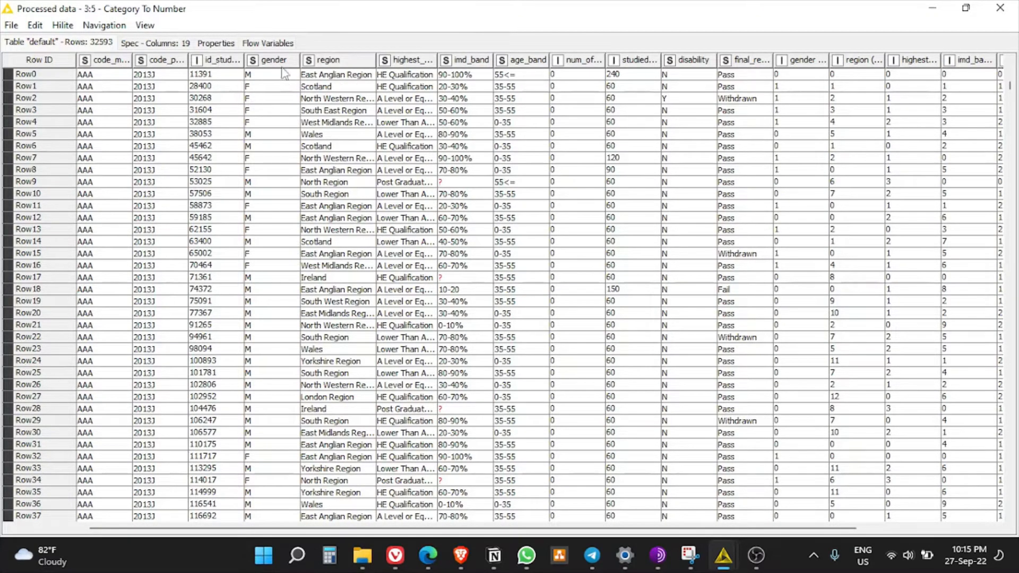
- Compare the gender values with their numeric codes and widen the gender (to number) column to show its full name
{"action": "left_click", "coordinate": [272, 99]}
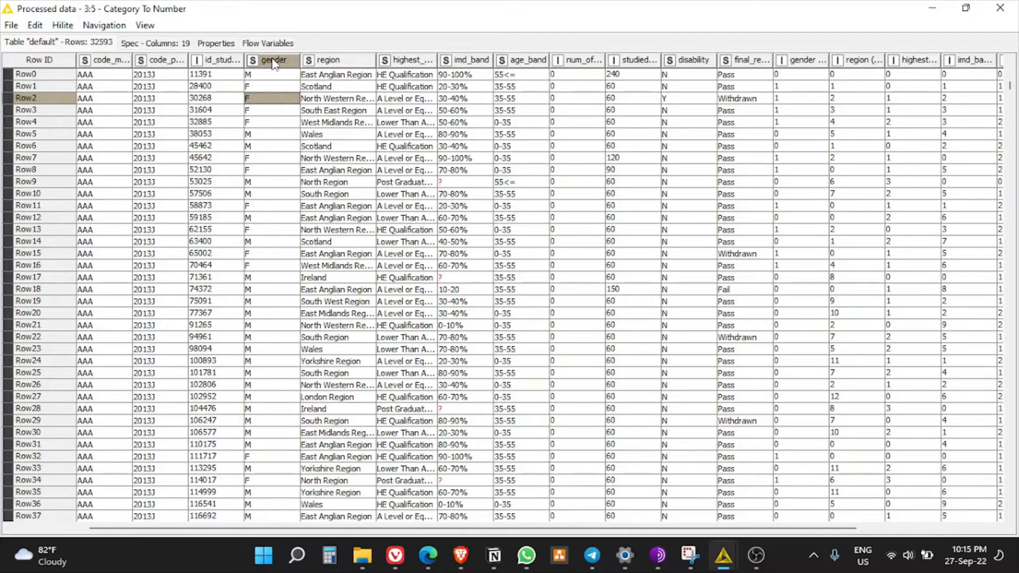
{"action": "left_click", "coordinate": [267, 63]}
{"action": "left_click", "coordinate": [256, 87]}
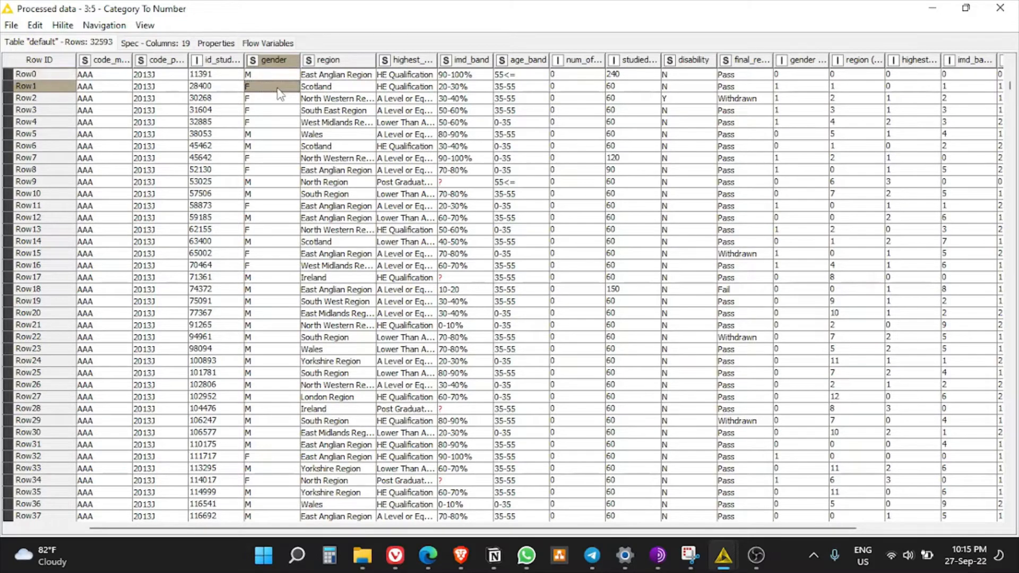
{"action": "left_click", "coordinate": [805, 75]}
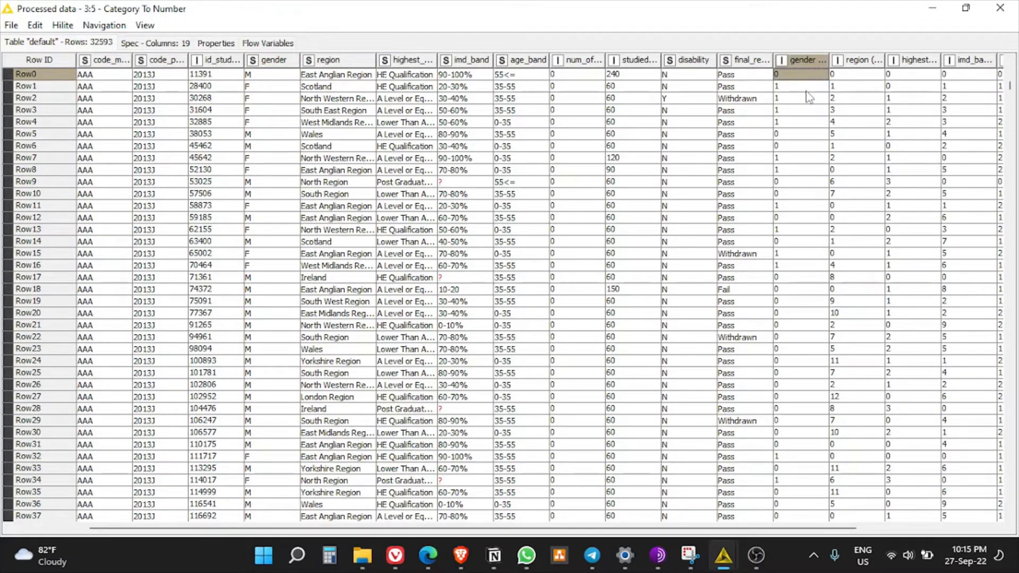
{"action": "left_click", "coordinate": [807, 89]}
{"action": "left_click", "coordinate": [804, 78]}
{"action": "left_click", "coordinate": [804, 85]}
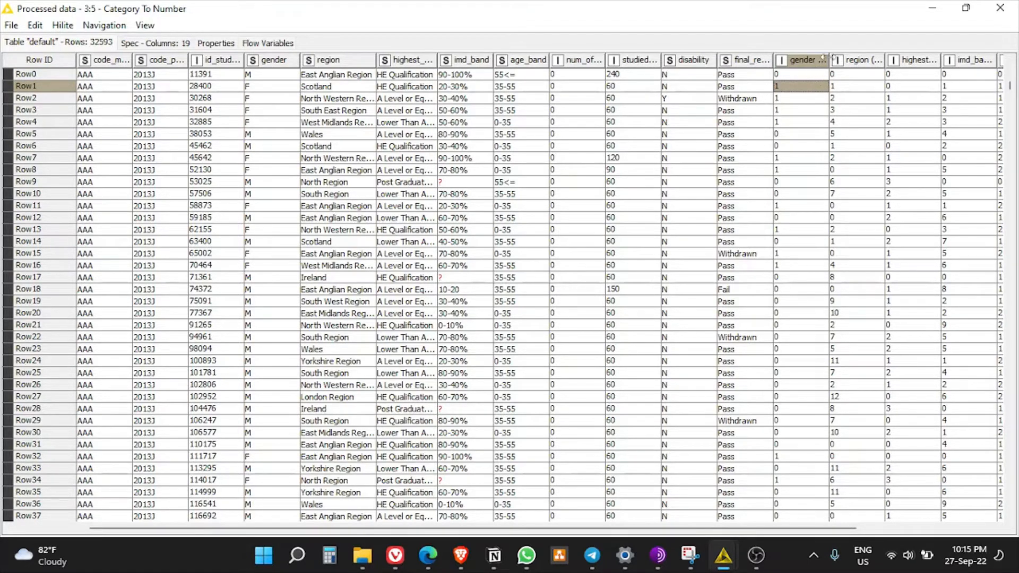
{"action": "left_click_drag", "start_coordinate": [829, 58], "coordinate": [868, 54]}
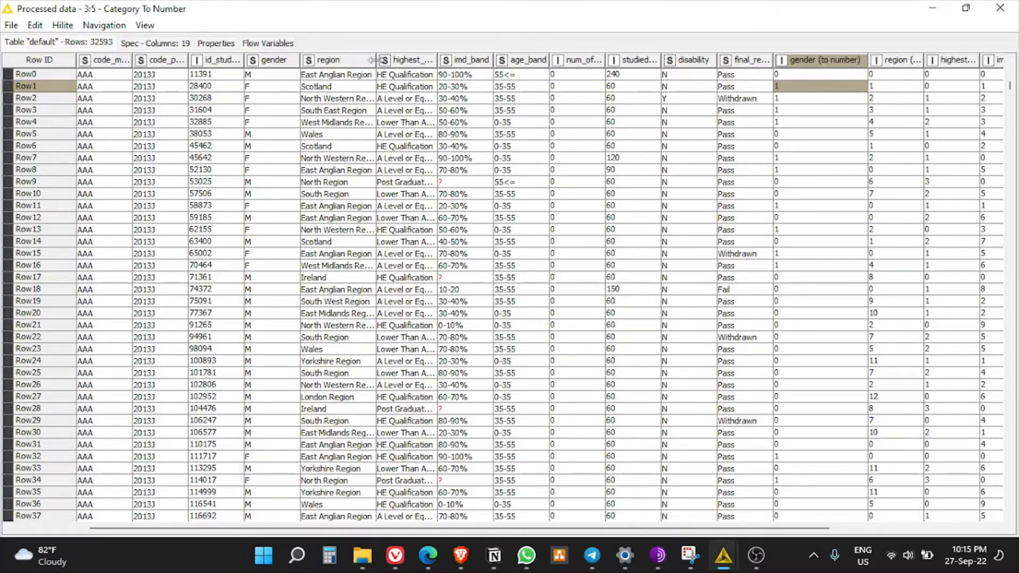
- Widen the region and region (to number) columns and examine the region codes down the rows
{"action": "left_click_drag", "start_coordinate": [375, 59], "coordinate": [431, 60]}
{"action": "left_click_drag", "start_coordinate": [378, 528], "coordinate": [587, 552]}
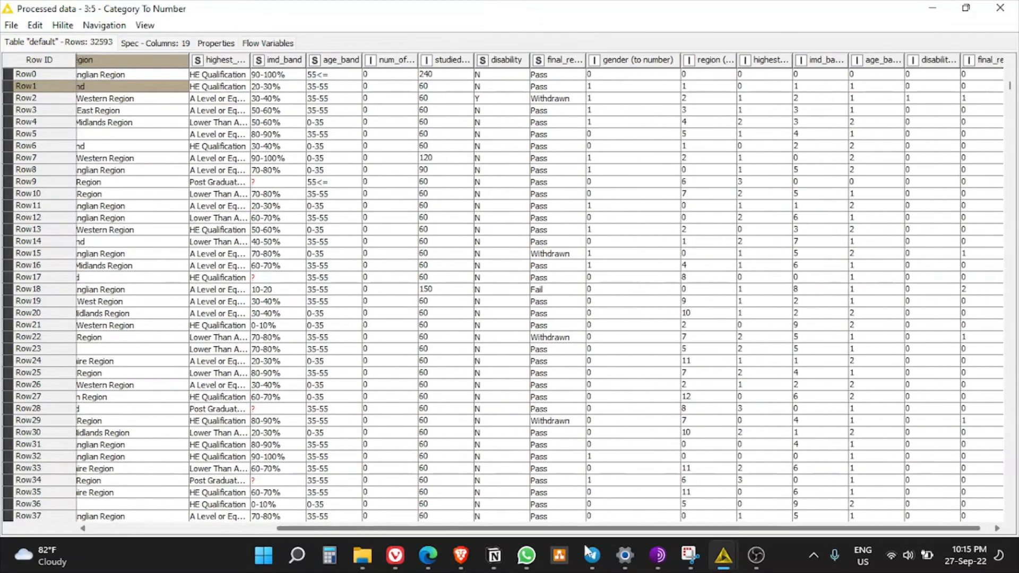
{"action": "left_click", "coordinate": [732, 61]}
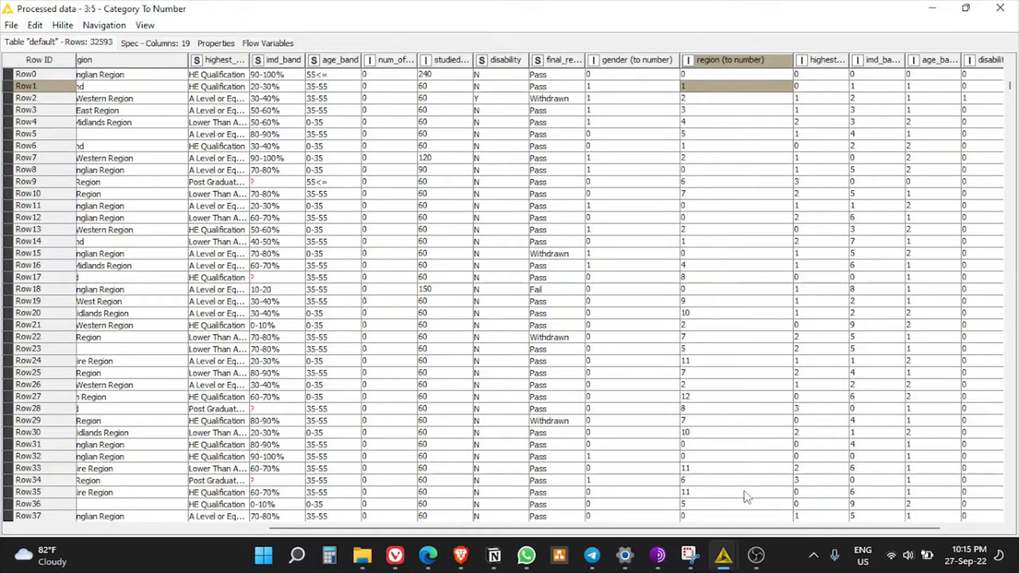
{"action": "scroll", "coordinate": [747, 498], "scroll_direction": "down", "scroll_amount": 15}
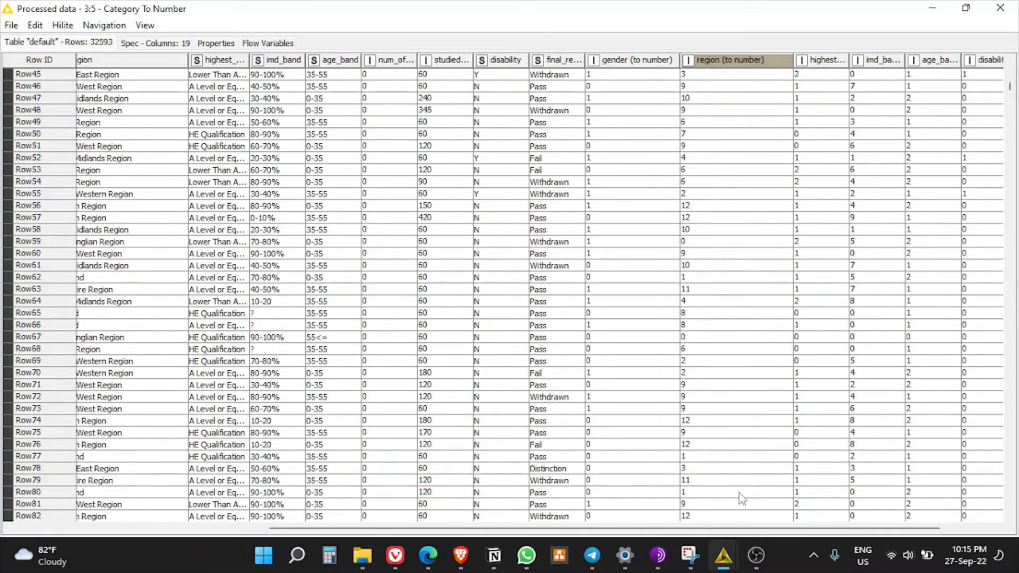
{"action": "scroll", "coordinate": [741, 496], "scroll_direction": "down", "scroll_amount": 7}
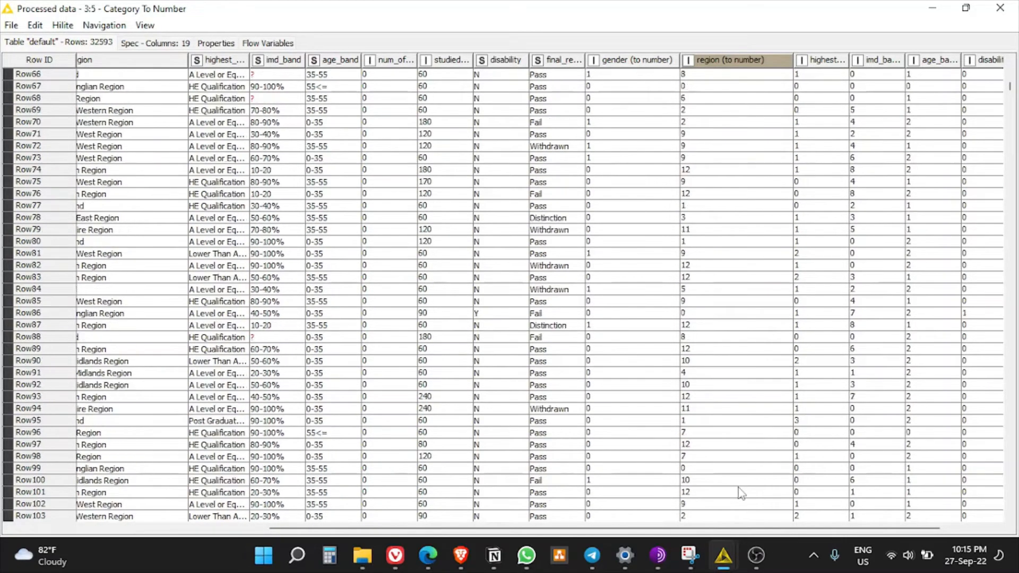
{"action": "scroll", "coordinate": [741, 493], "scroll_direction": "up", "scroll_amount": 20}
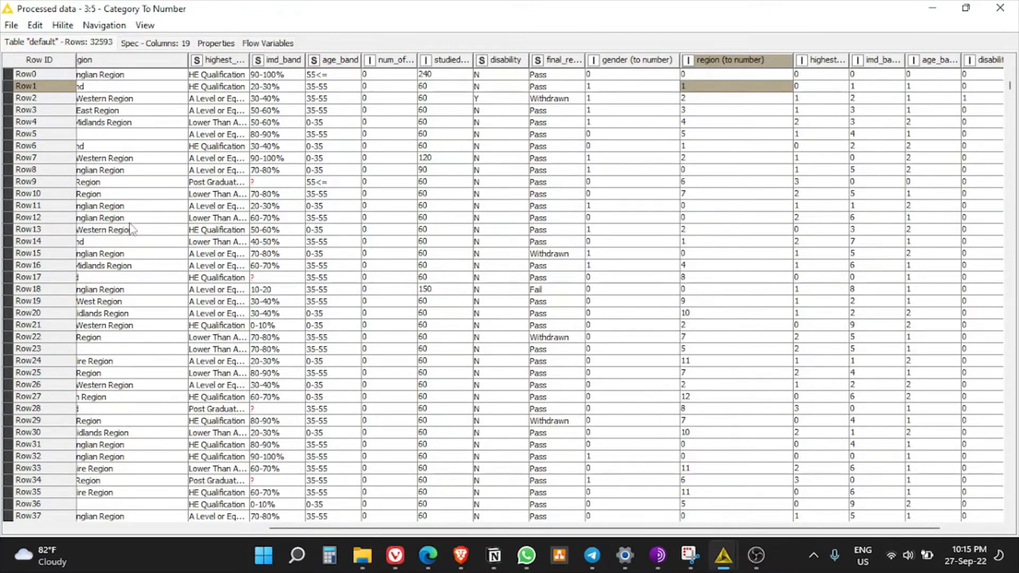
- Widen the highest_education and highest_education (to number) columns and examine the codes assigned to each education level
{"action": "left_click_drag", "start_coordinate": [248, 60], "coordinate": [313, 60]}
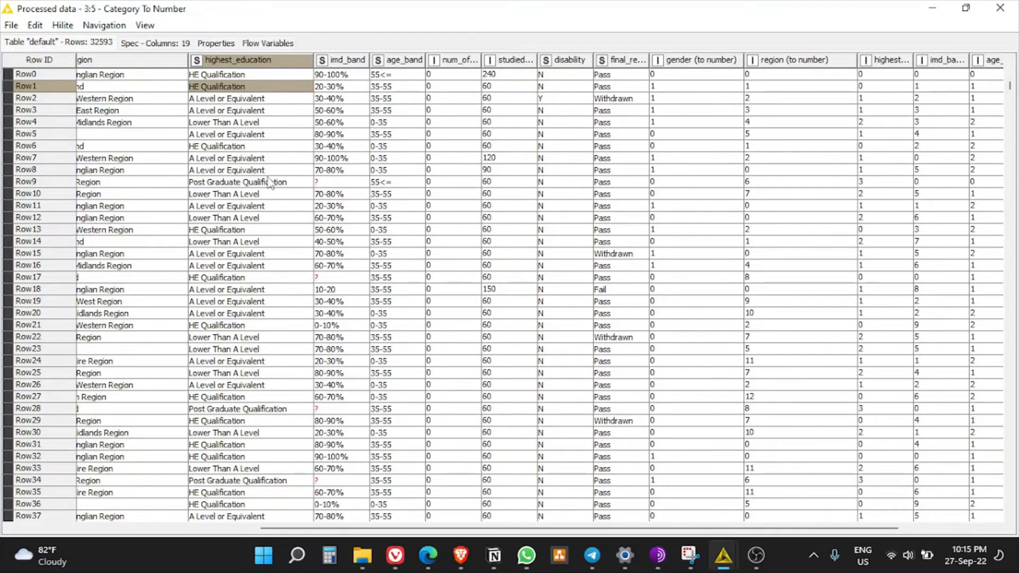
{"action": "mouse_move", "coordinate": [514, 544]}
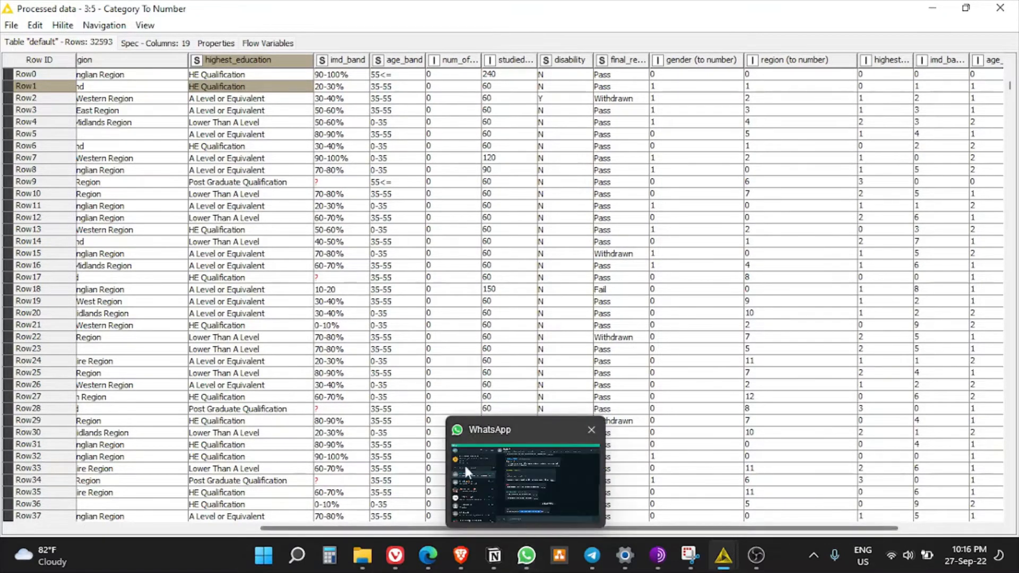
{"action": "scroll", "coordinate": [498, 558], "scroll_direction": "right", "scroll_amount": 3}
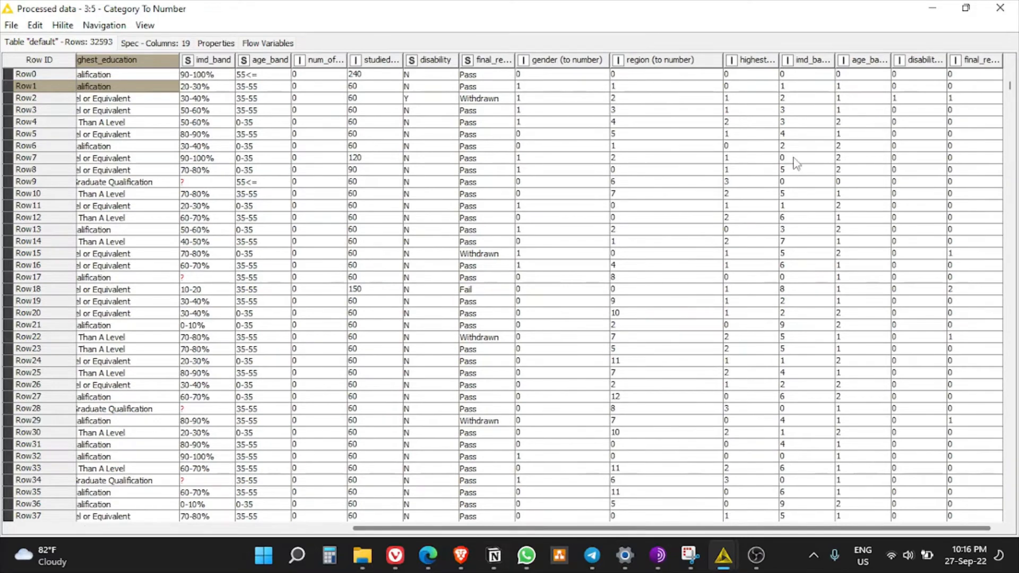
{"action": "left_click_drag", "start_coordinate": [779, 60], "coordinate": [847, 60]}
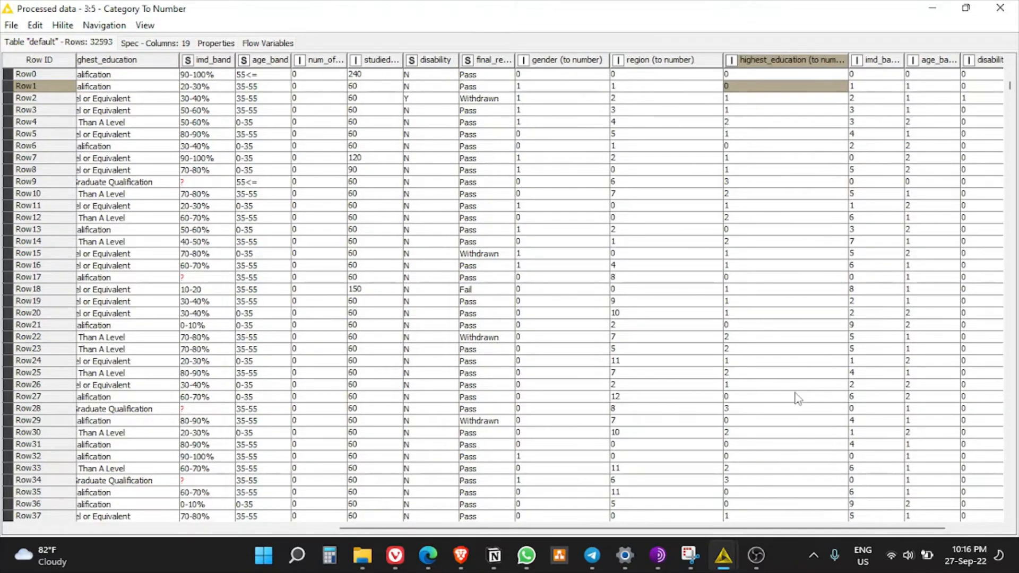
{"action": "scroll", "coordinate": [798, 398], "scroll_direction": "down", "scroll_amount": 7}
{"action": "scroll", "coordinate": [798, 398], "scroll_direction": "up", "scroll_amount": 7}
- Compare the original category columns with the appended numeric columns across the processed data table, and close the table
{"action": "left_click_drag", "start_coordinate": [633, 526], "coordinate": [389, 528]}
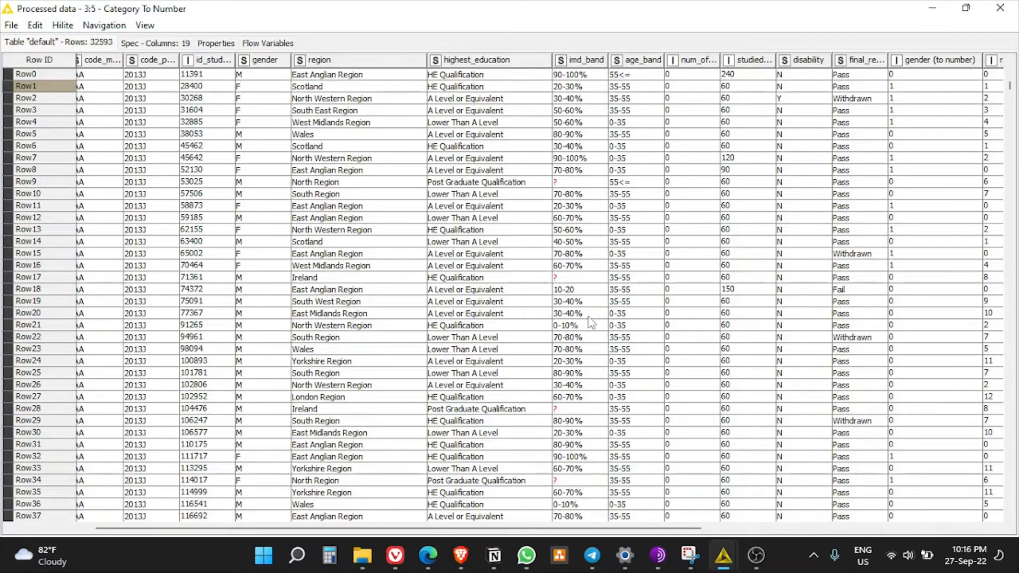
{"action": "left_click_drag", "start_coordinate": [585, 528], "coordinate": [874, 528]}
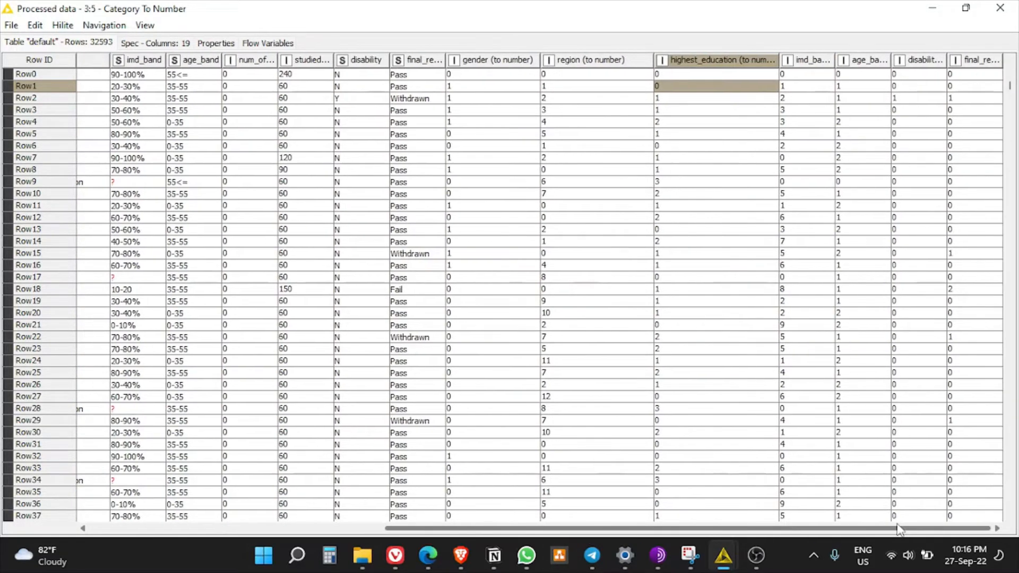
{"action": "left_click", "coordinate": [1010, 15]}
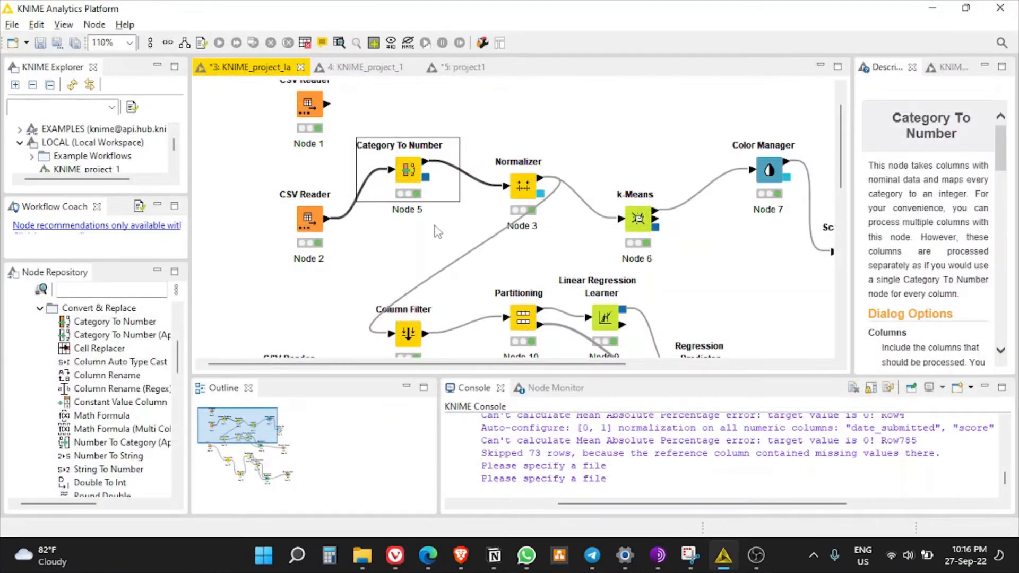
- Reopen the configuration of Category To Number Node 5, review the excluded and included columns to transform, and close it unchanged
{"action": "double_click", "coordinate": [414, 179]}
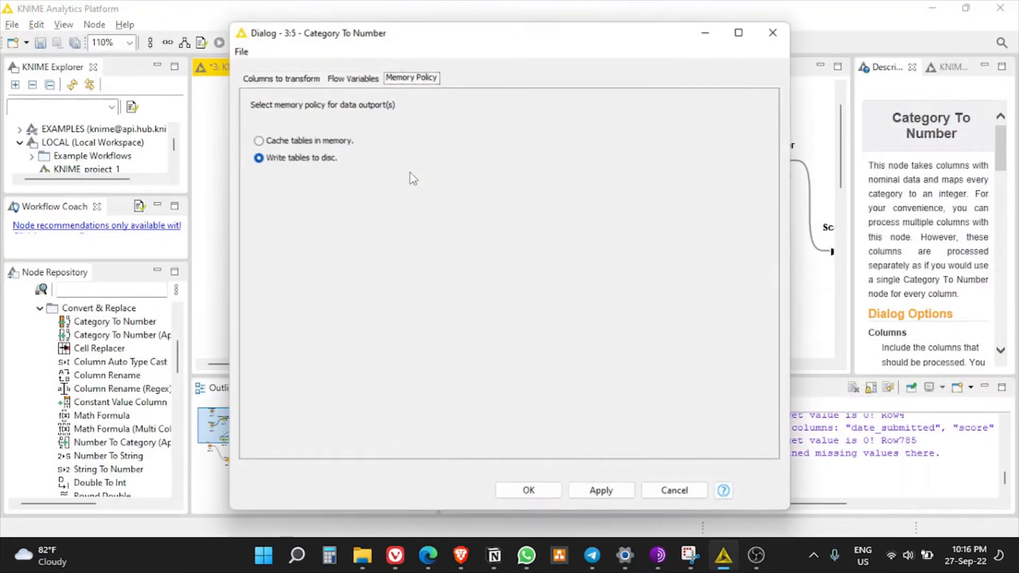
{"action": "left_click", "coordinate": [275, 79]}
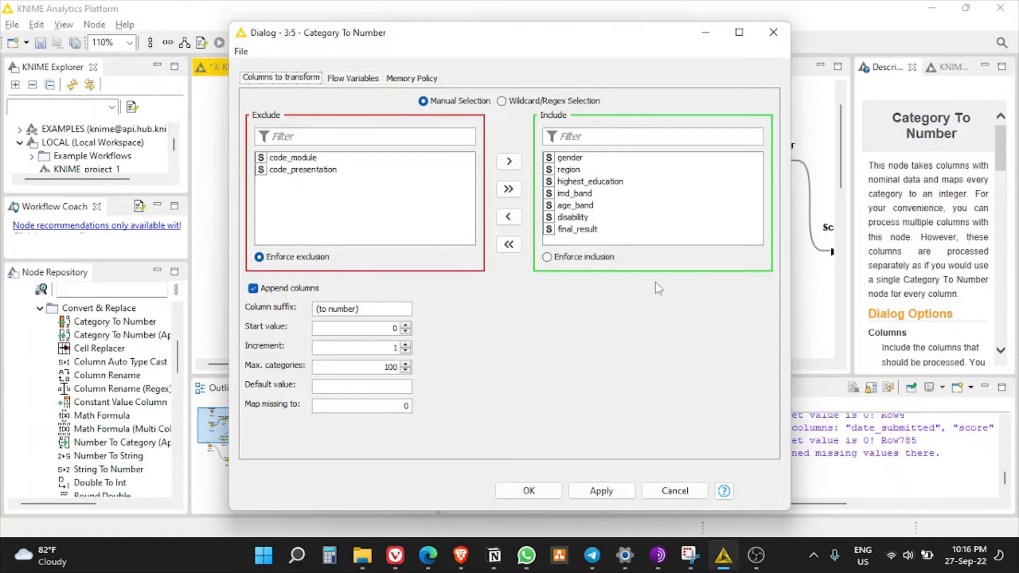
{"action": "left_click", "coordinate": [674, 490]}
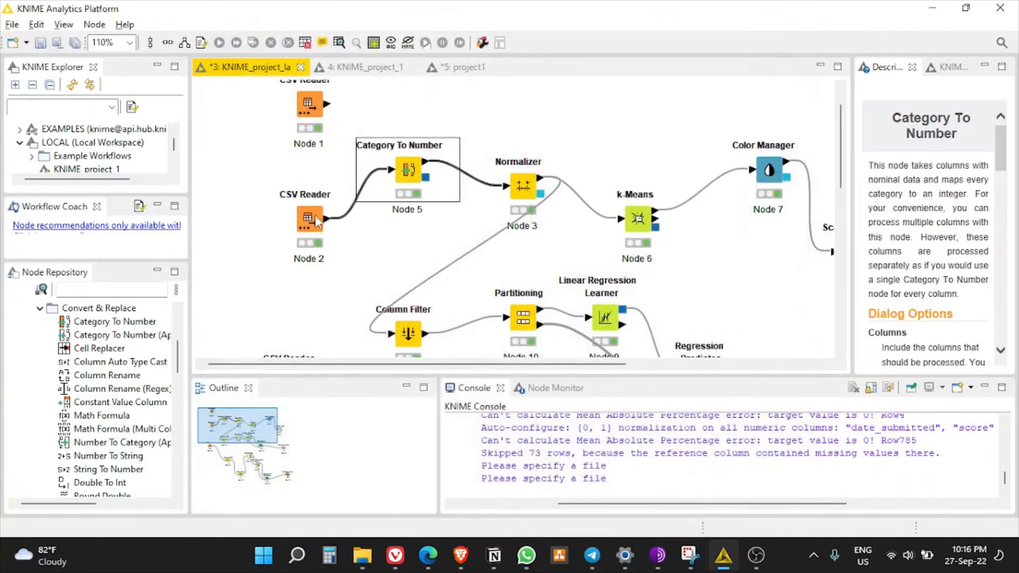
- View the file table of CSV Reader Node 2 again to check the original columns, and close it
{"action": "left_click", "coordinate": [316, 220]}
{"action": "right_click", "coordinate": [313, 222]}
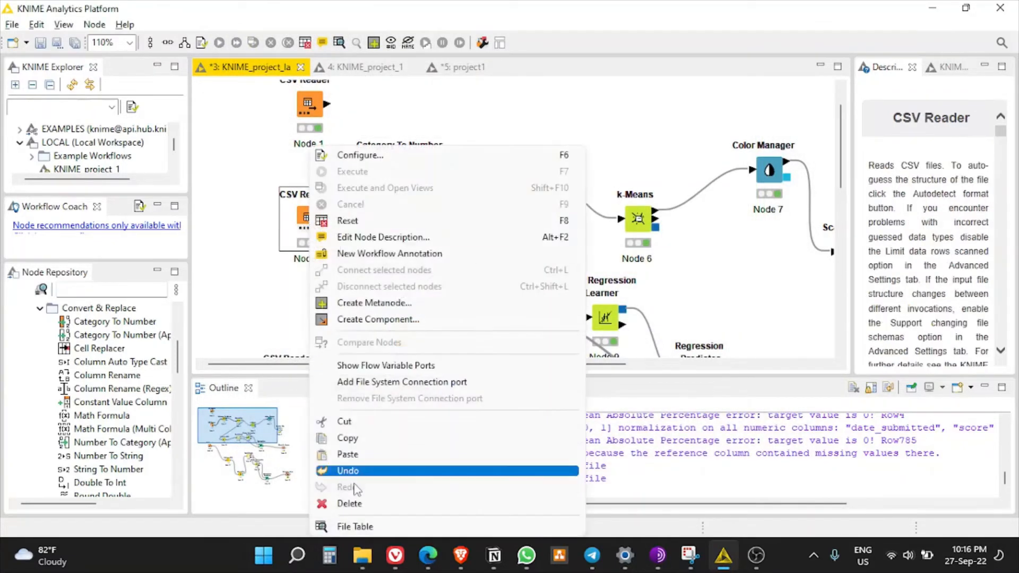
{"action": "left_click", "coordinate": [354, 526]}
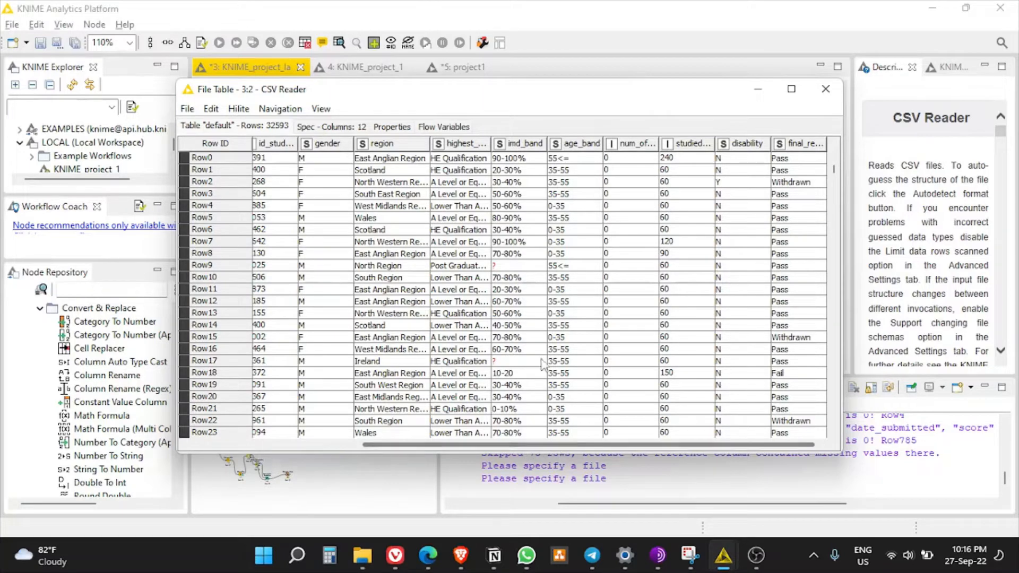
{"action": "left_click", "coordinate": [825, 88]}
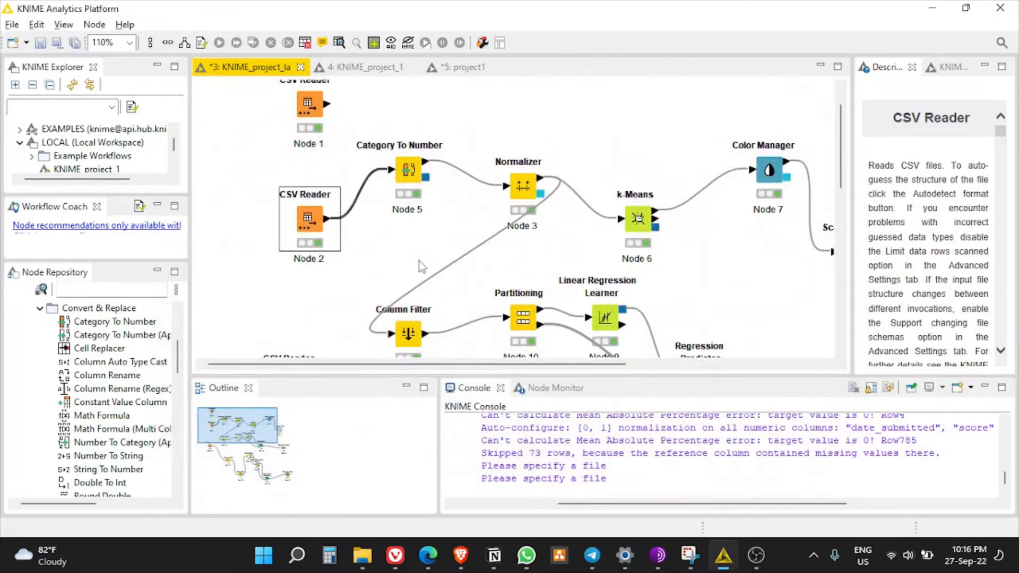
- Review the configurations of Category To Number Node 5 and Normalizer Node 3, including the normalization method, and close both unchanged
{"action": "double_click", "coordinate": [405, 185]}
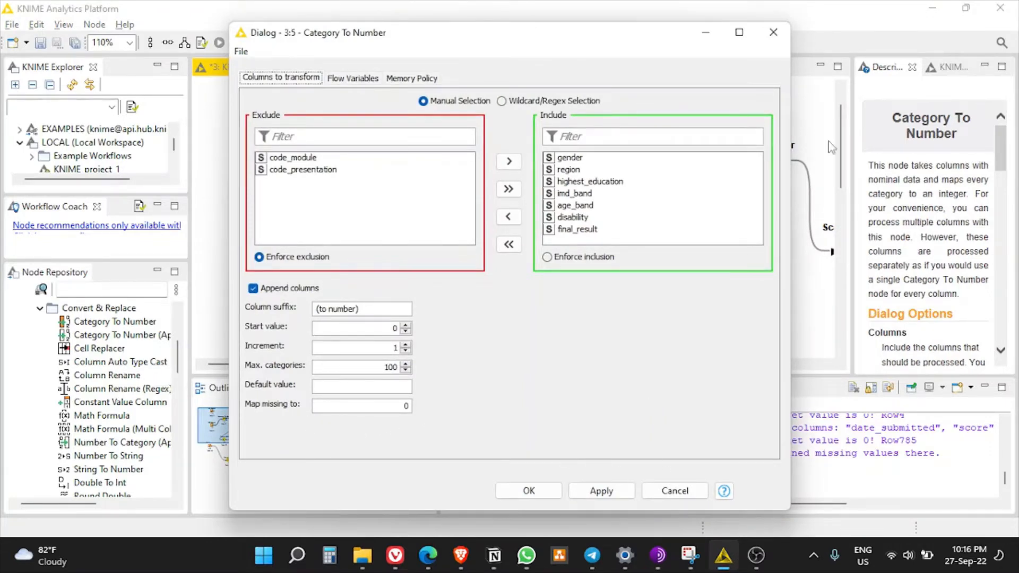
{"action": "left_click", "coordinate": [773, 33]}
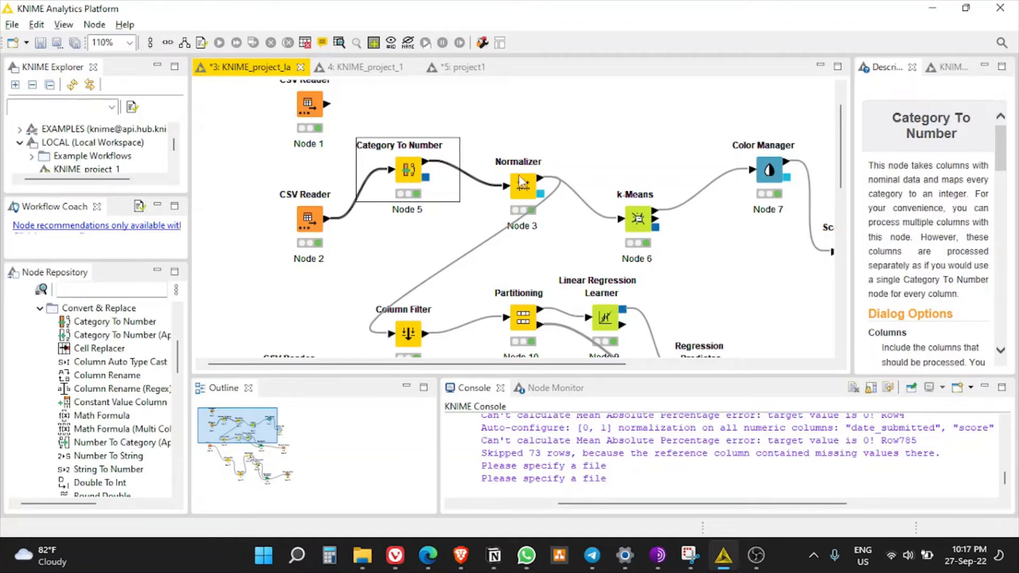
{"action": "double_click", "coordinate": [523, 194]}
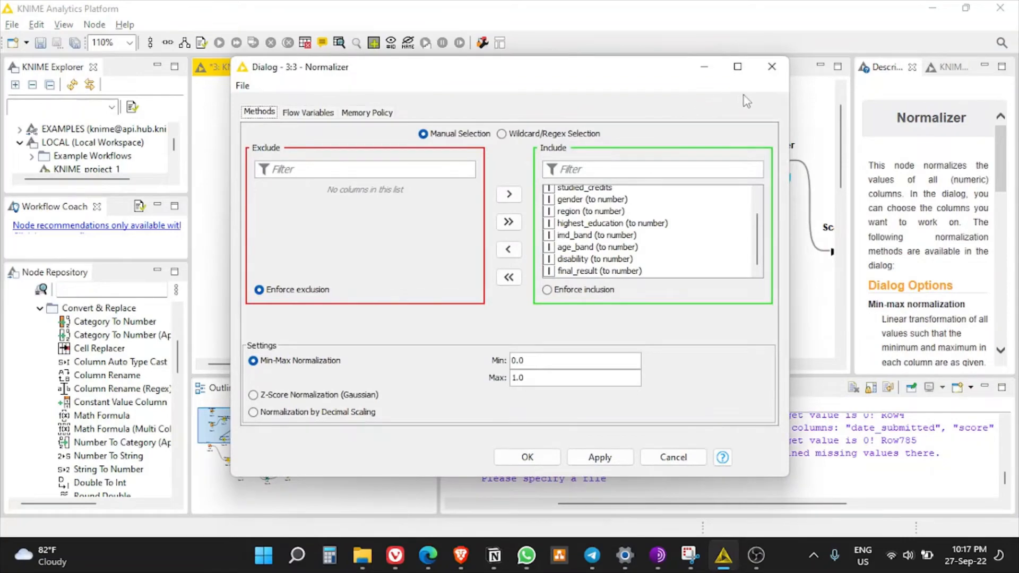
{"action": "left_click", "coordinate": [771, 67]}
- View the normalized table of Normalizer Node 3, examine the scaled values in the appended numeric columns, and close it
{"action": "right_click", "coordinate": [524, 185]}
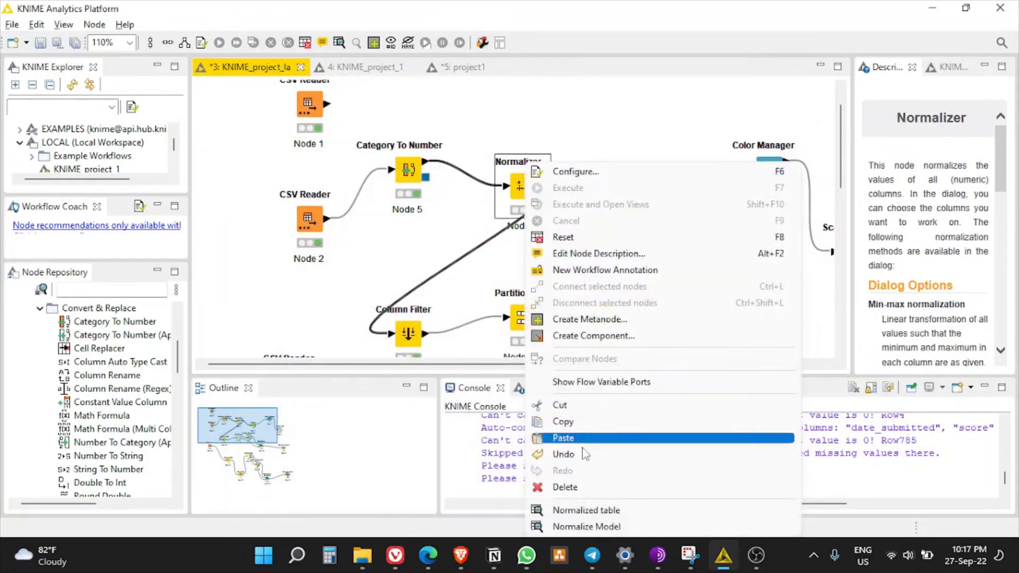
{"action": "left_click", "coordinate": [610, 510]}
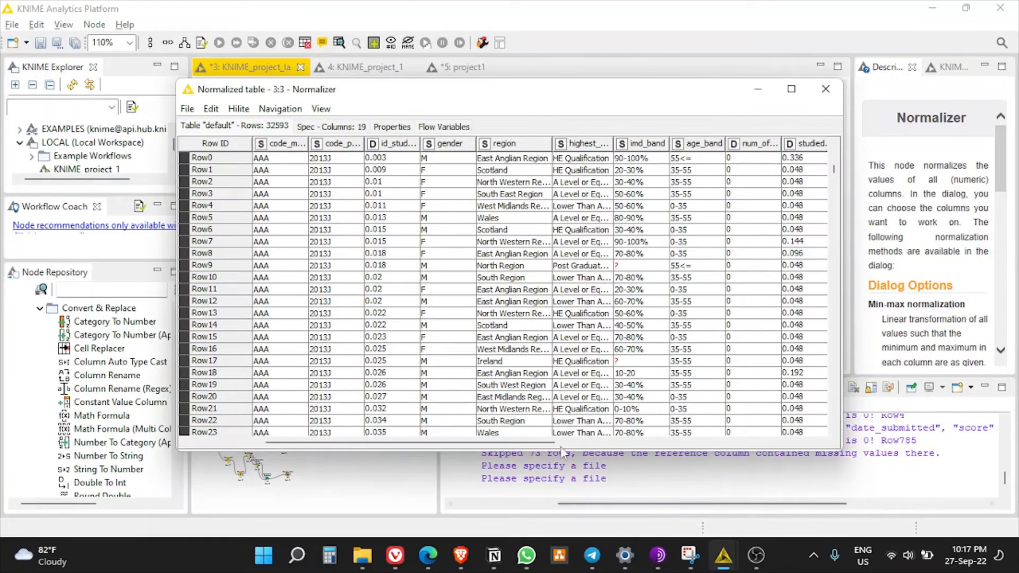
{"action": "left_click_drag", "start_coordinate": [492, 445], "coordinate": [776, 450]}
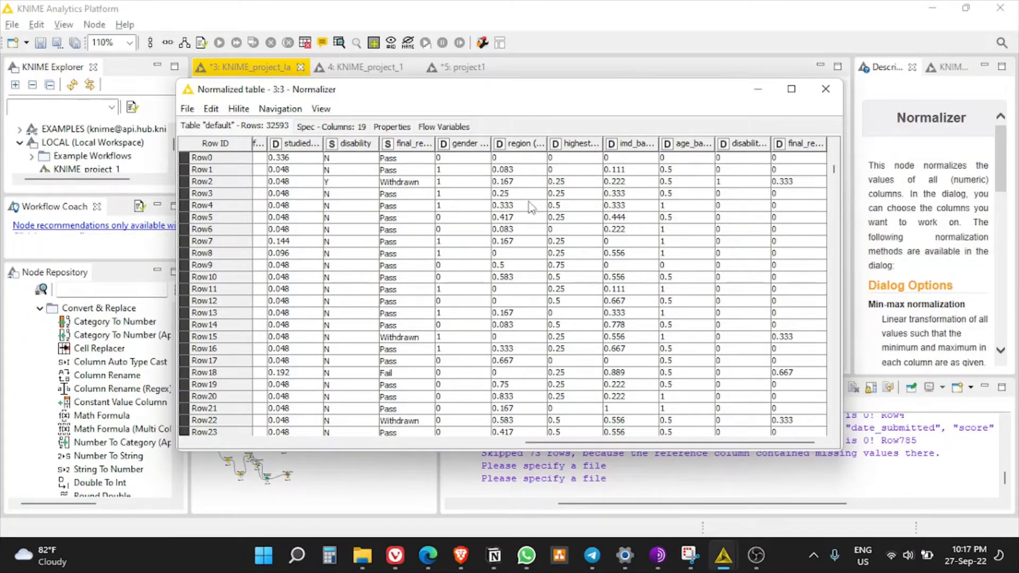
{"action": "left_click", "coordinate": [825, 89]}
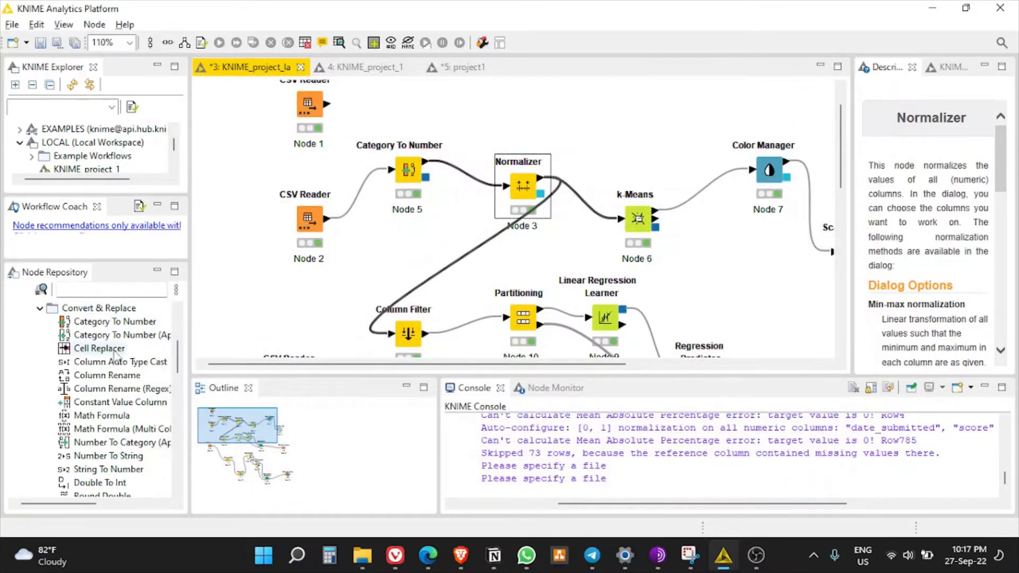
- Collapse the Manipulation category in the node repository and expand Analytics to show the Mining subcategories
{"action": "left_click", "coordinate": [39, 309]}
{"action": "left_click", "coordinate": [39, 348]}
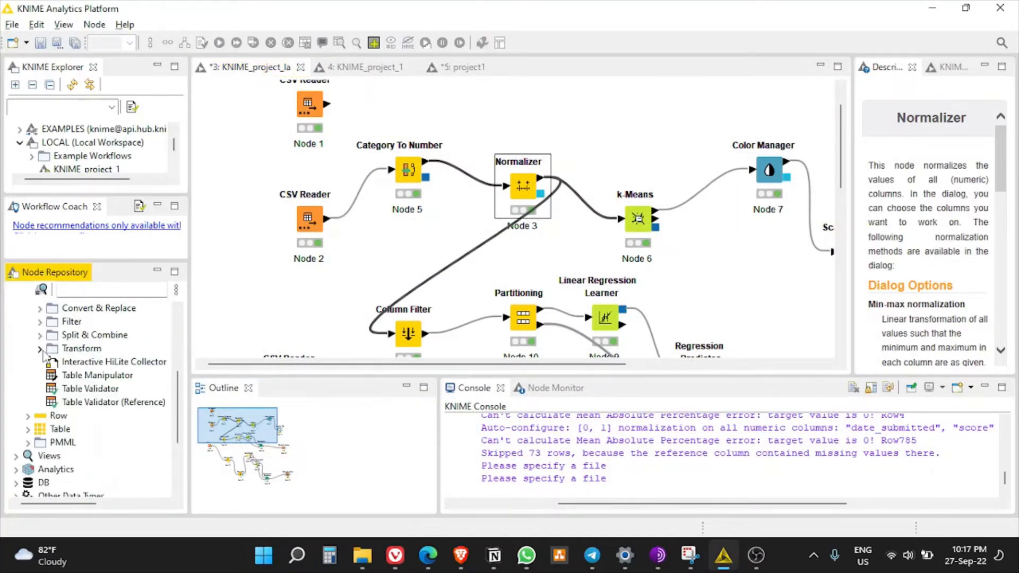
{"action": "scroll", "coordinate": [22, 427], "scroll_direction": "up", "scroll_amount": 4}
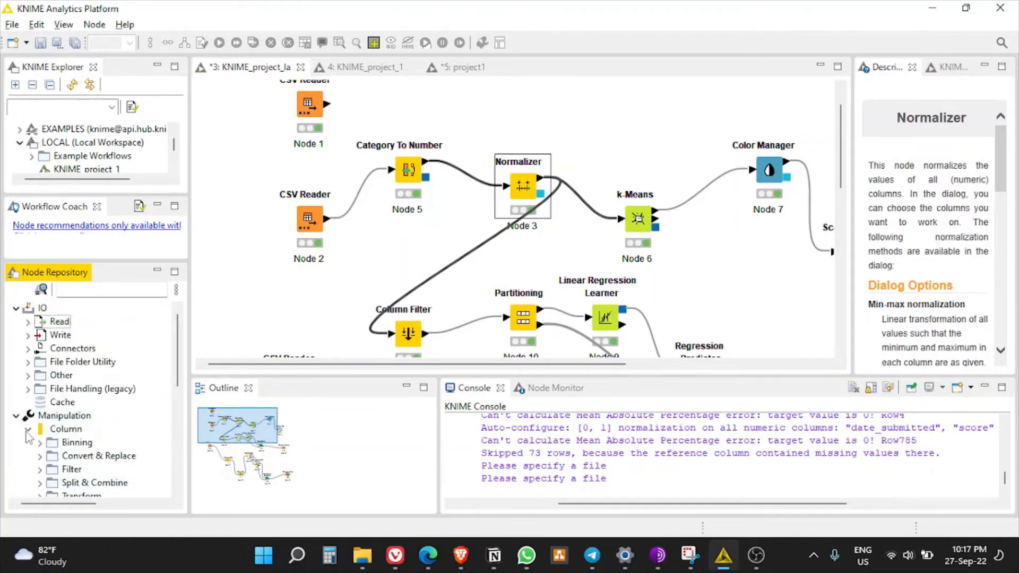
{"action": "left_click", "coordinate": [26, 429]}
{"action": "left_click", "coordinate": [16, 418]}
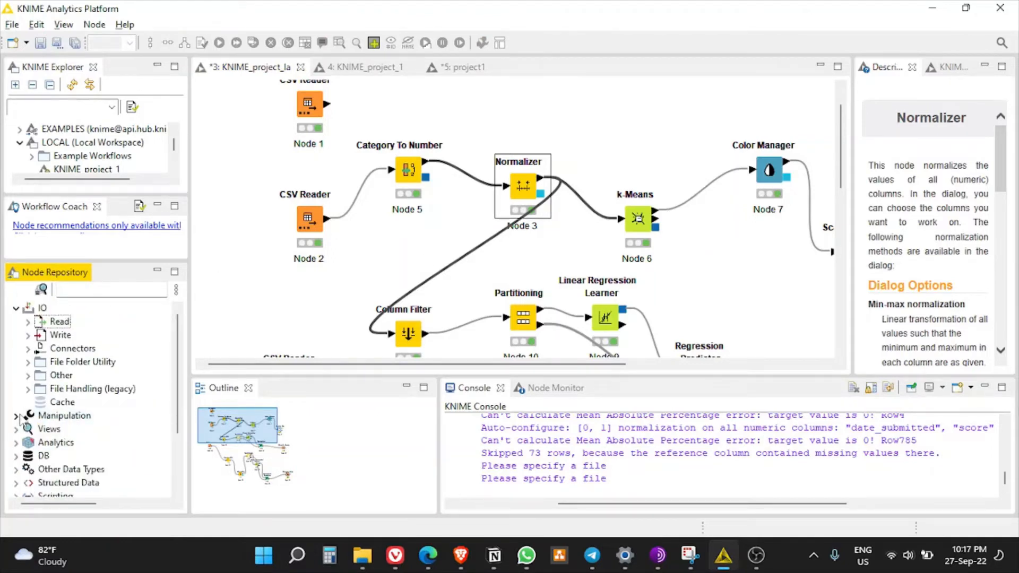
{"action": "scroll", "coordinate": [26, 427], "scroll_direction": "down", "scroll_amount": 1}
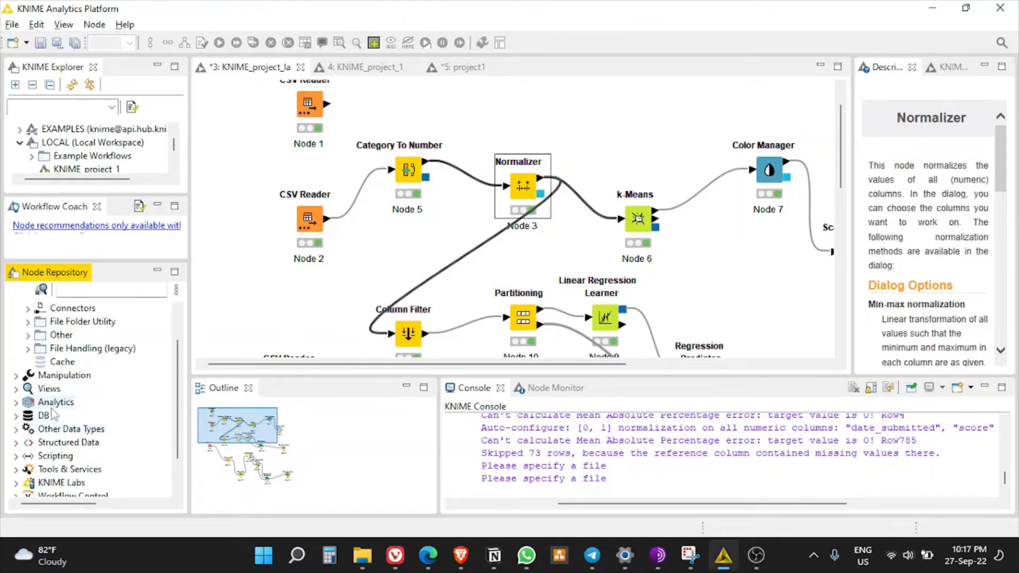
{"action": "left_click", "coordinate": [16, 402]}
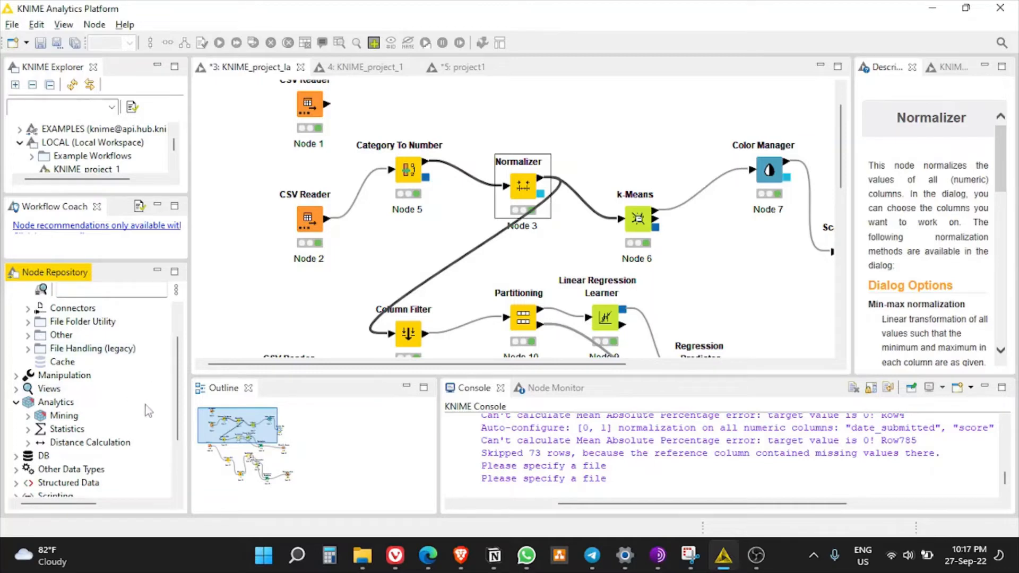
{"action": "scroll", "coordinate": [134, 428], "scroll_direction": "down", "scroll_amount": 1}
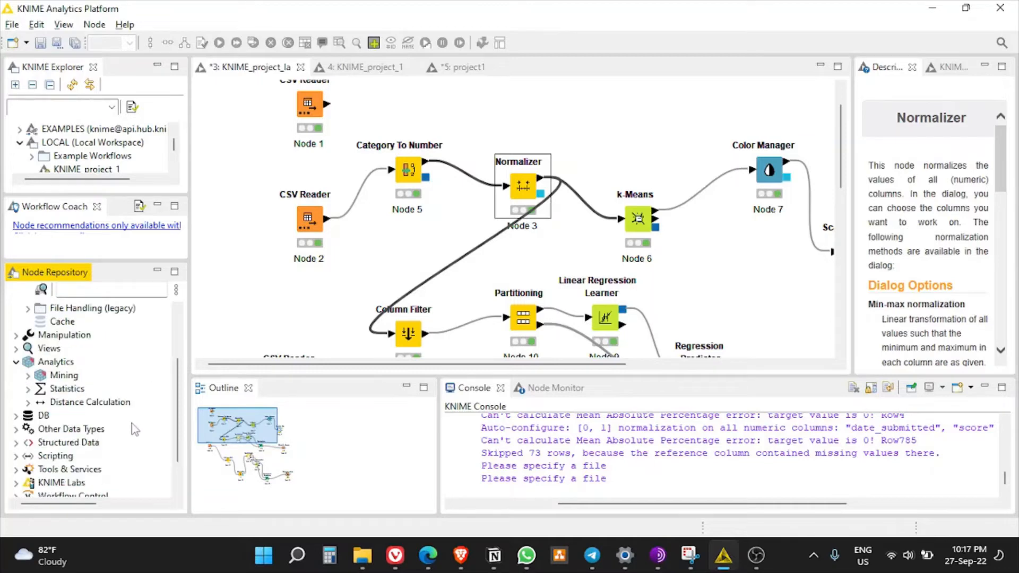
{"action": "left_click", "coordinate": [28, 376]}
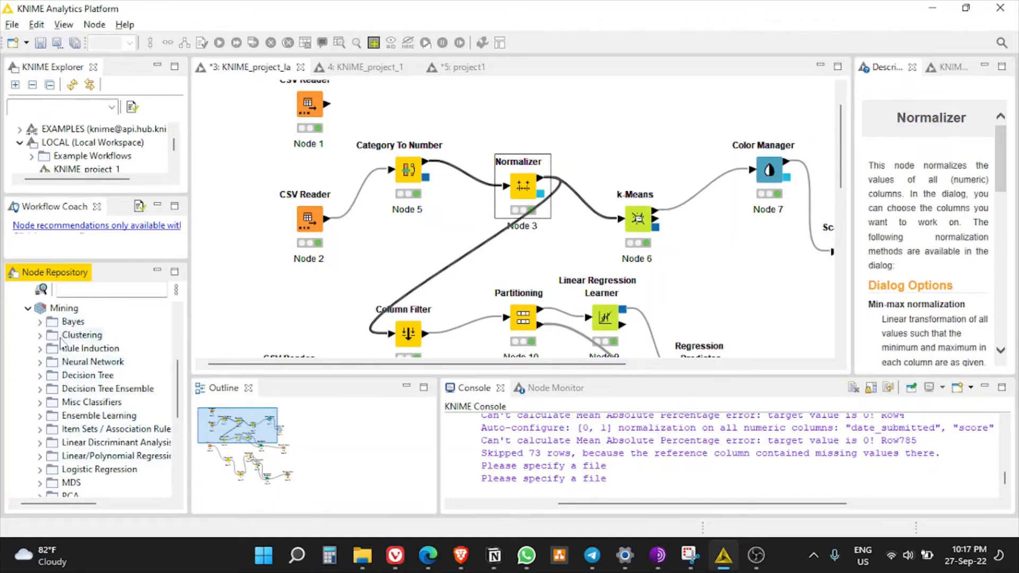
- Browse the Bayes and Clustering nodes under Mining, and view the descriptions of k-Means and k-Medoids
{"action": "left_click", "coordinate": [39, 325]}
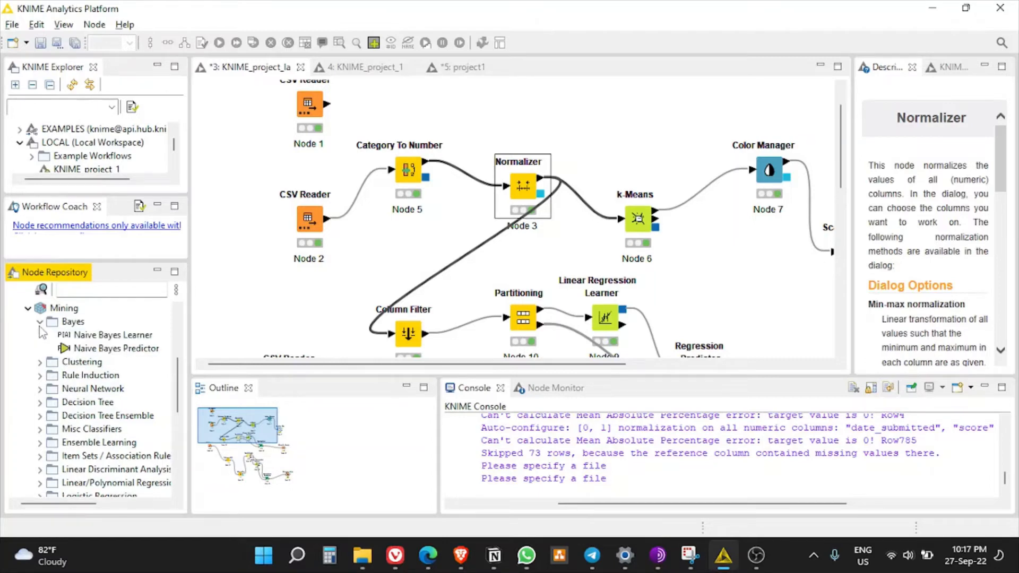
{"action": "left_click", "coordinate": [40, 362]}
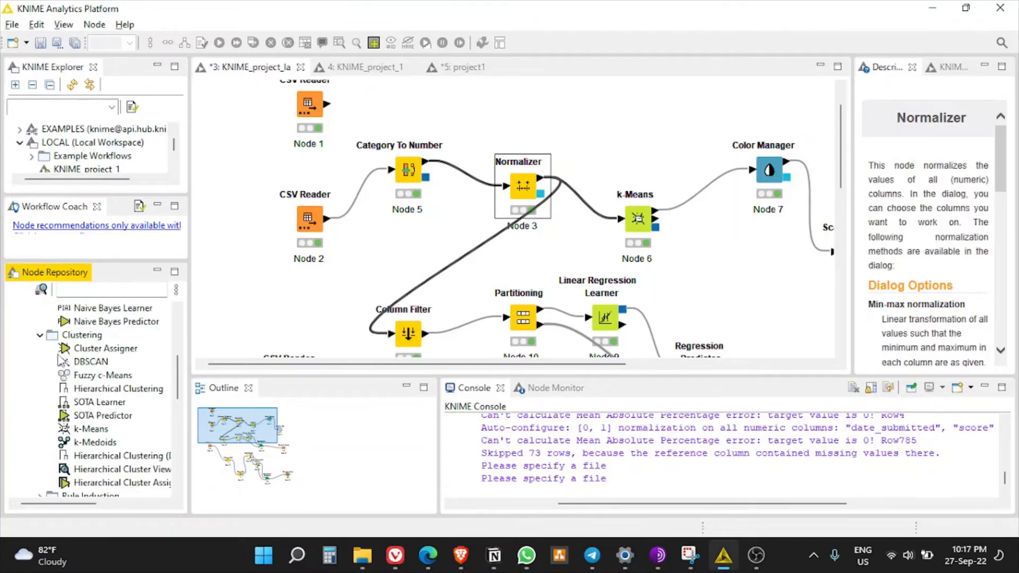
{"action": "scroll", "coordinate": [130, 372], "scroll_direction": "down", "scroll_amount": 1}
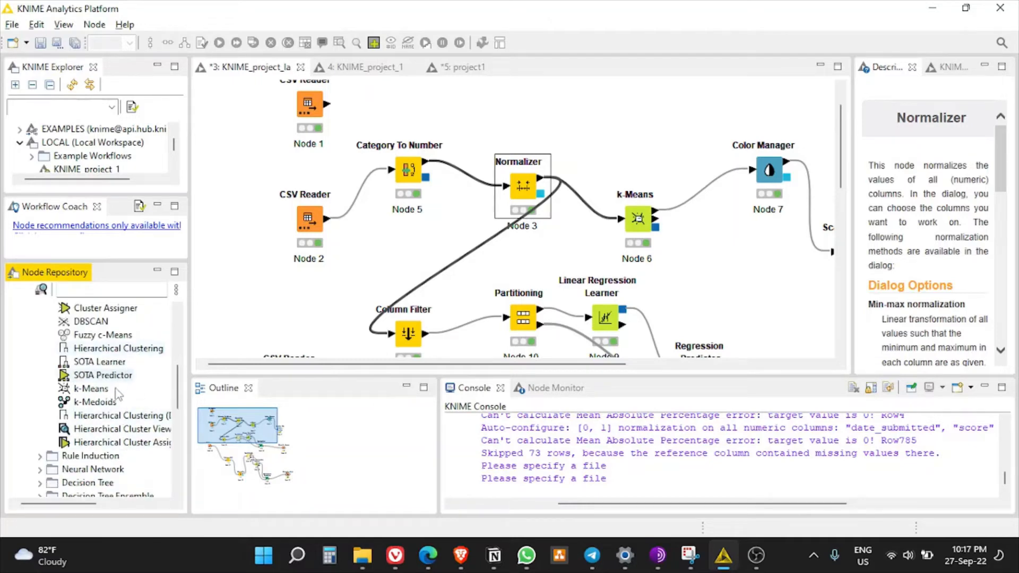
{"action": "left_click", "coordinate": [96, 388]}
{"action": "left_click", "coordinate": [93, 402]}
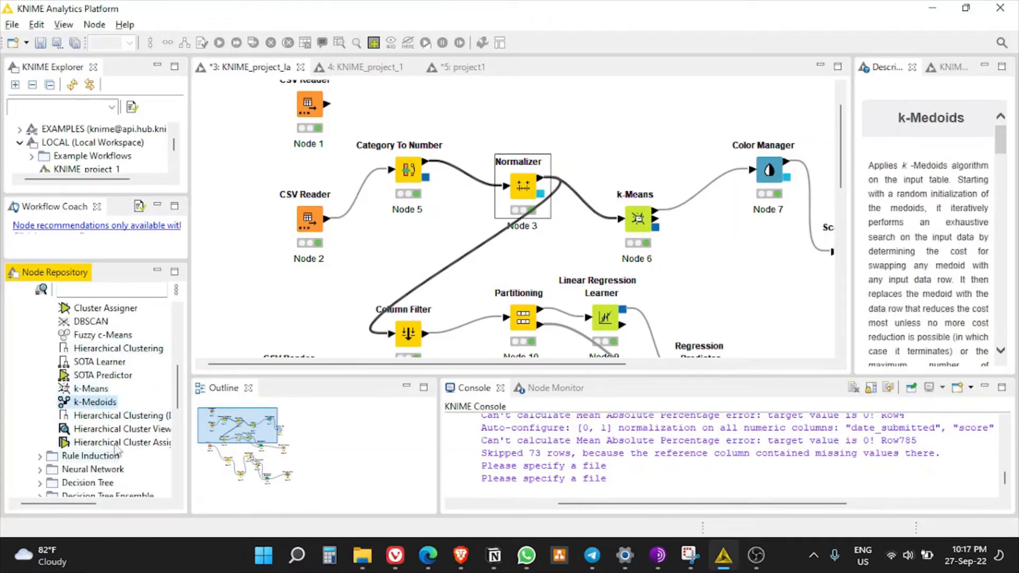
{"action": "scroll", "coordinate": [50, 478], "scroll_direction": "down", "scroll_amount": 1}
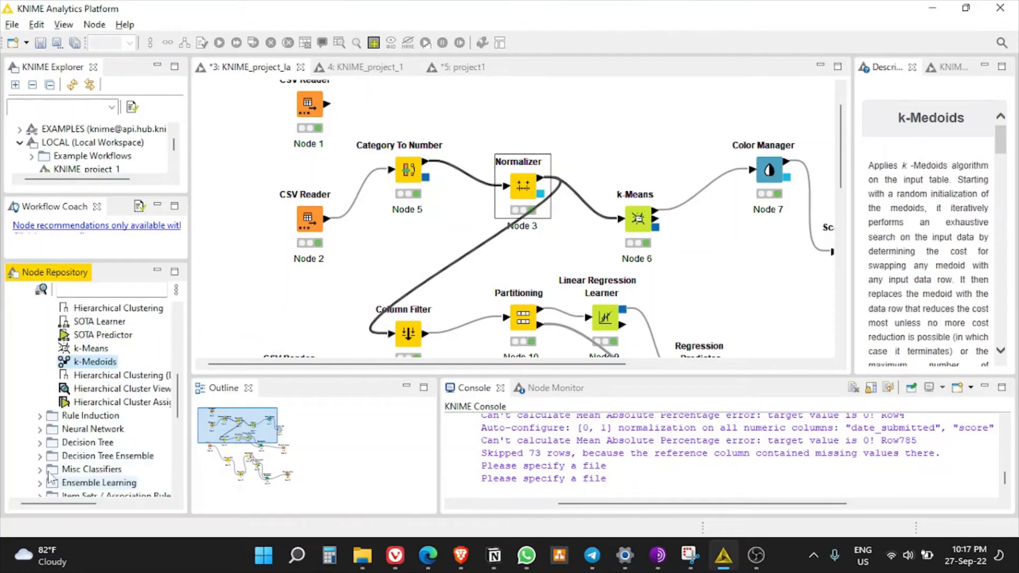
- Expand the Neural Network category under Mining and examine its MLP and PNN nodes
{"action": "left_click", "coordinate": [40, 430]}
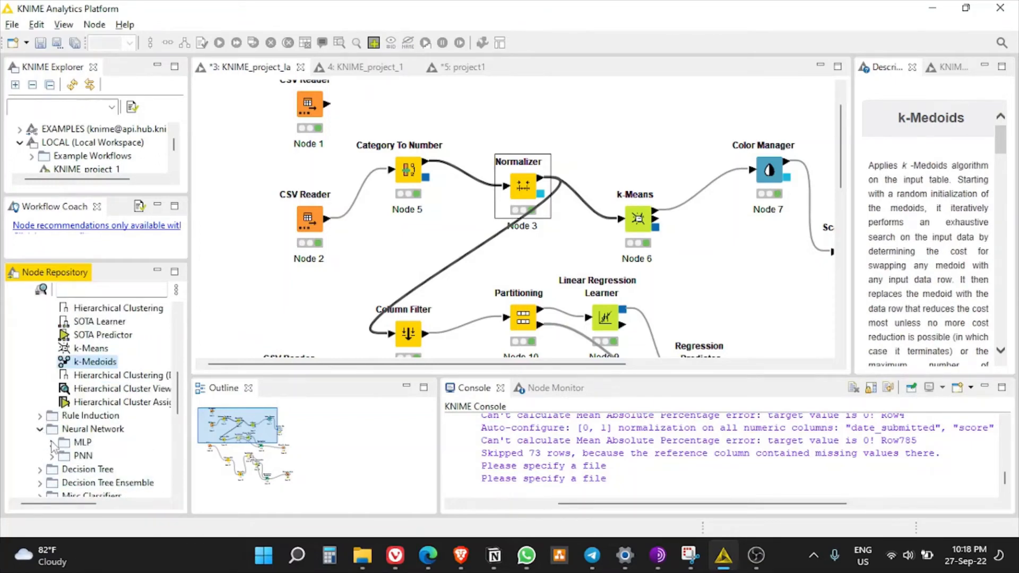
{"action": "scroll", "coordinate": [54, 445], "scroll_direction": "down", "scroll_amount": 2}
{"action": "left_click", "coordinate": [52, 361]}
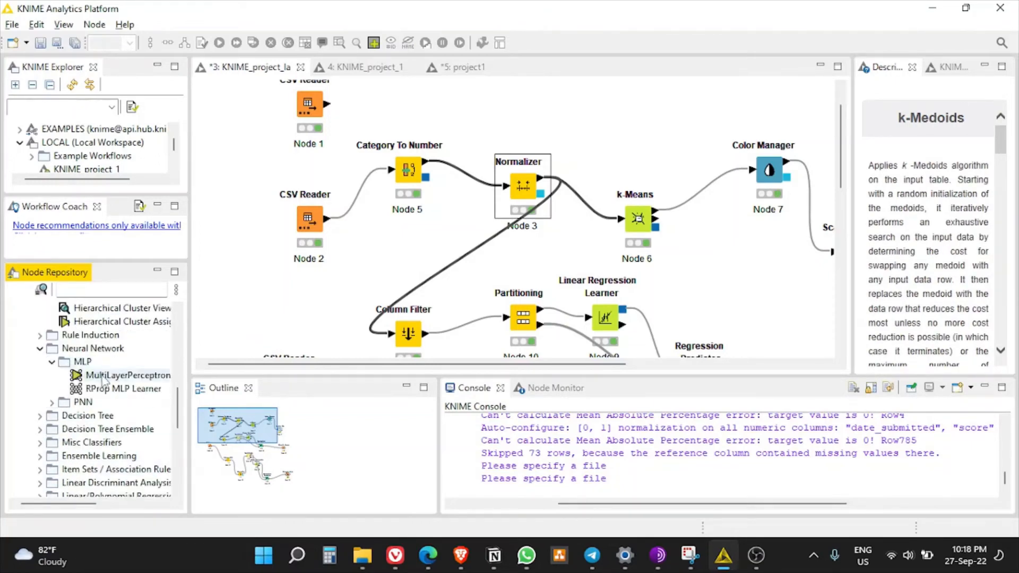
{"action": "left_click", "coordinate": [52, 402]}
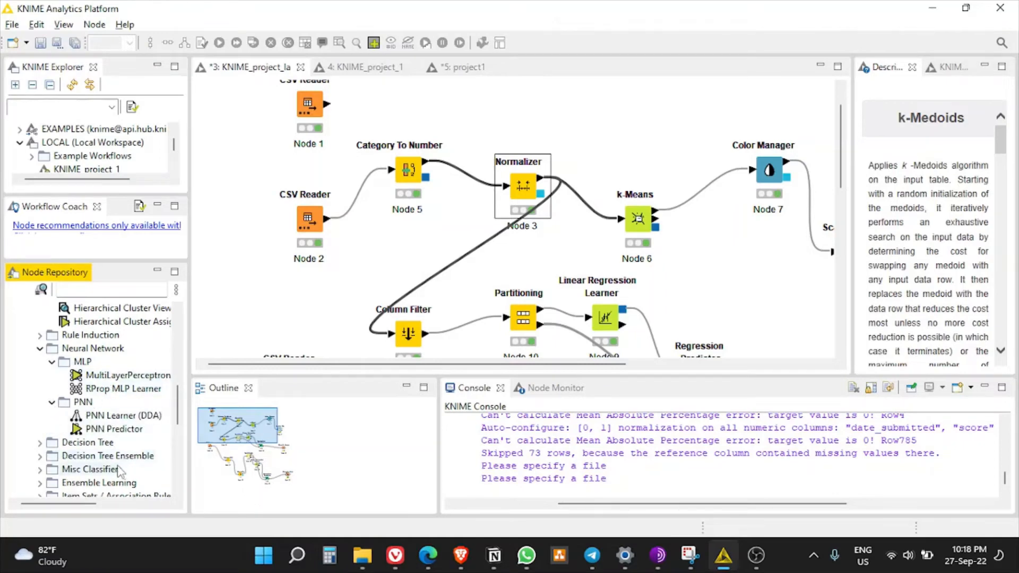
- Examine the Decision Tree nodes and the Gradient Boosting group within Decision Tree Ensemble
{"action": "scroll", "coordinate": [120, 471], "scroll_direction": "down", "scroll_amount": 2}
{"action": "left_click", "coordinate": [40, 361]}
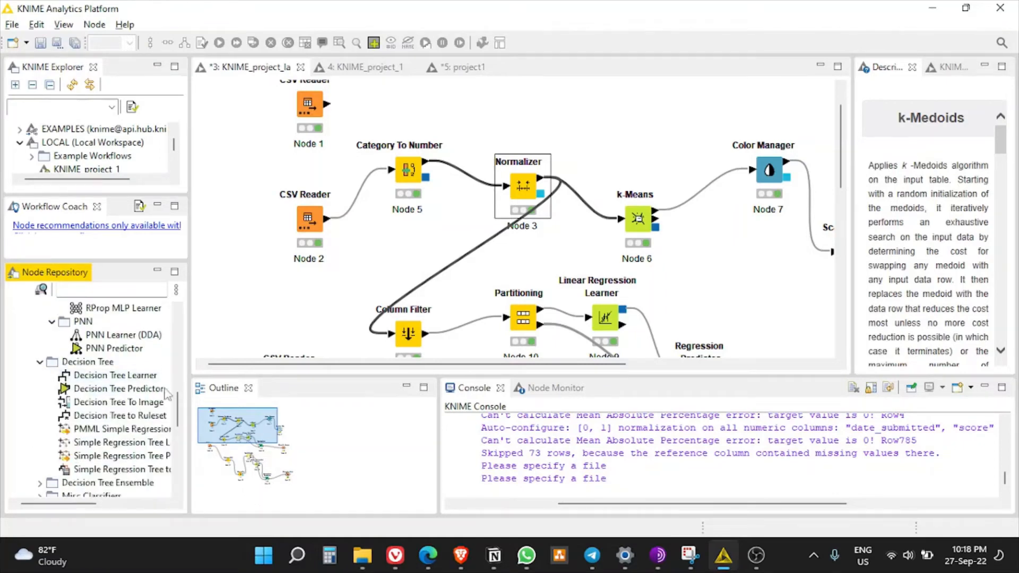
{"action": "scroll", "coordinate": [117, 403], "scroll_direction": "down", "scroll_amount": 3}
{"action": "scroll", "coordinate": [64, 435], "scroll_direction": "up", "scroll_amount": 2}
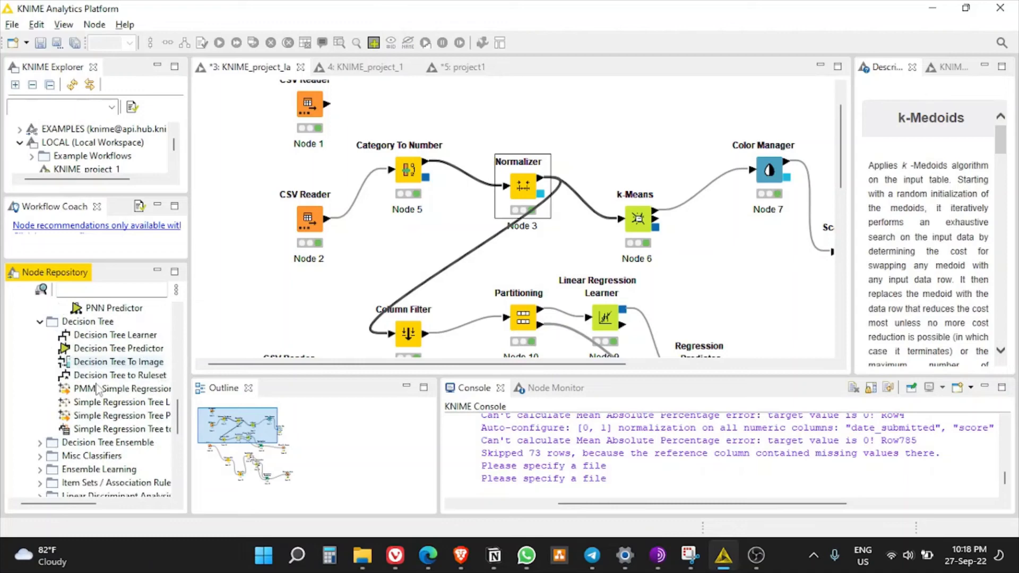
{"action": "left_click", "coordinate": [40, 442]}
{"action": "scroll", "coordinate": [43, 445], "scroll_direction": "down", "scroll_amount": 2}
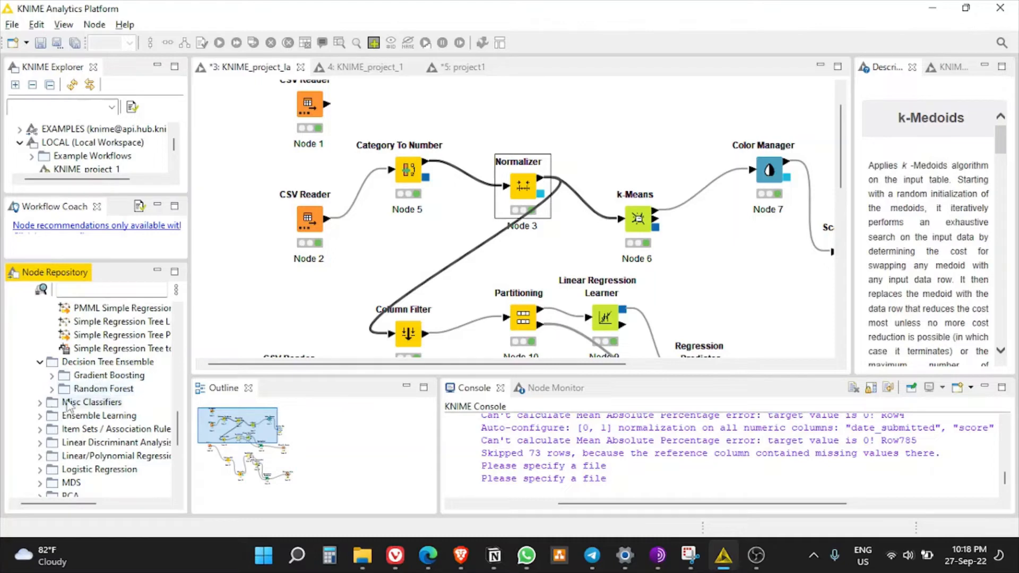
{"action": "left_click", "coordinate": [52, 376]}
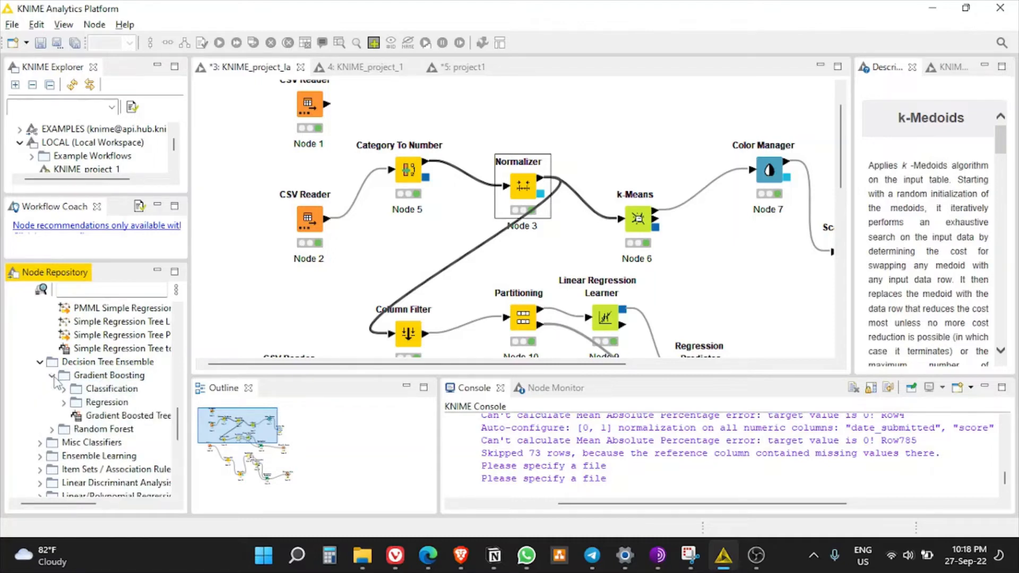
{"action": "scroll", "coordinate": [56, 388], "scroll_direction": "down", "scroll_amount": 2}
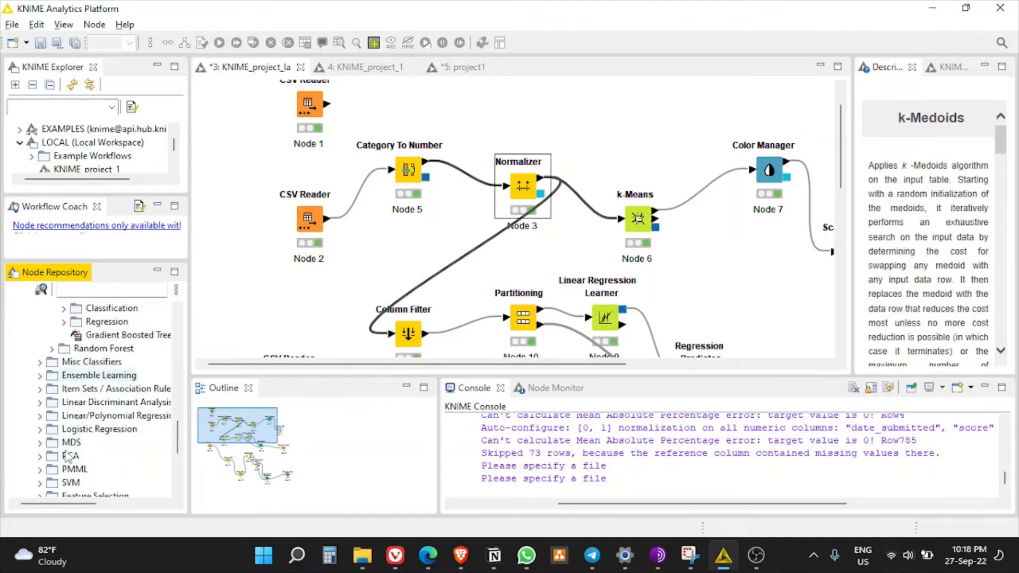
- Examine the nodes under Misc Classifiers, Ensemble Learning and Linear/Polynomial Regression in the Mining category
{"action": "left_click", "coordinate": [40, 363]}
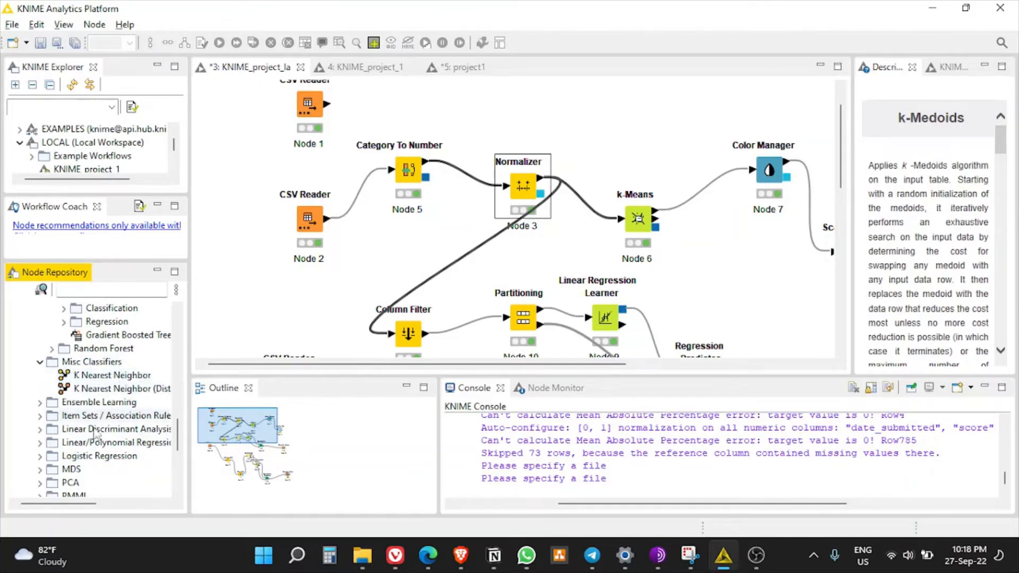
{"action": "left_click", "coordinate": [40, 403]}
{"action": "scroll", "coordinate": [66, 340], "scroll_direction": "down", "scroll_amount": 3}
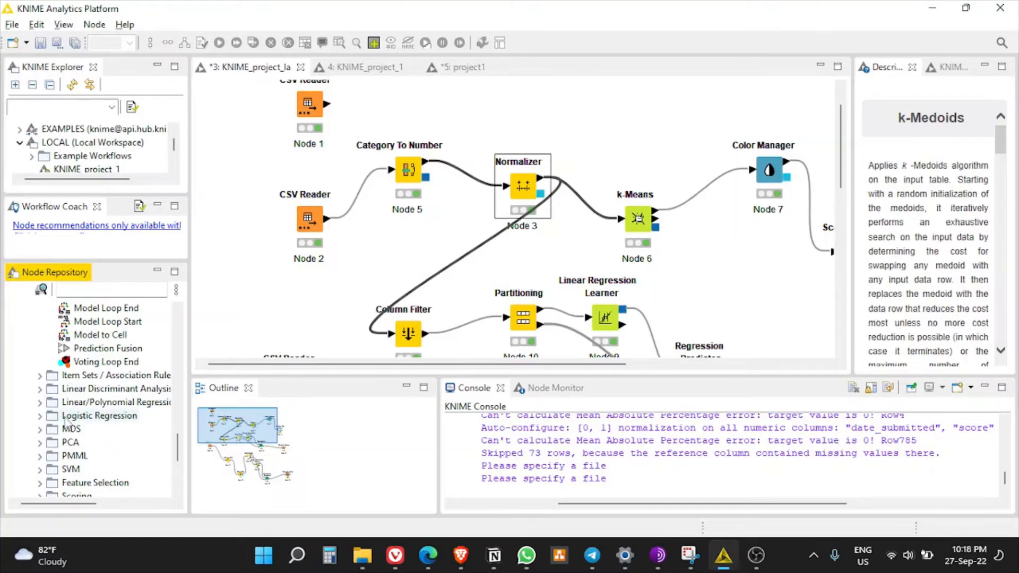
{"action": "left_click", "coordinate": [40, 402]}
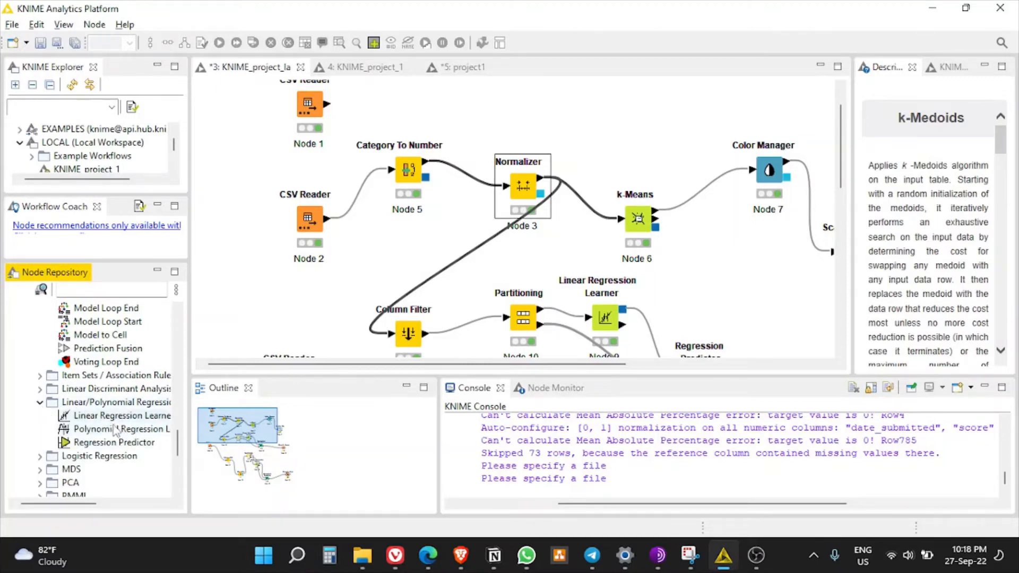
- Move k-Means Node 6 up in the KNIME_project_la workflow, between Normalizer and Color Manager, and open its configuration
{"action": "left_click", "coordinate": [552, 249]}
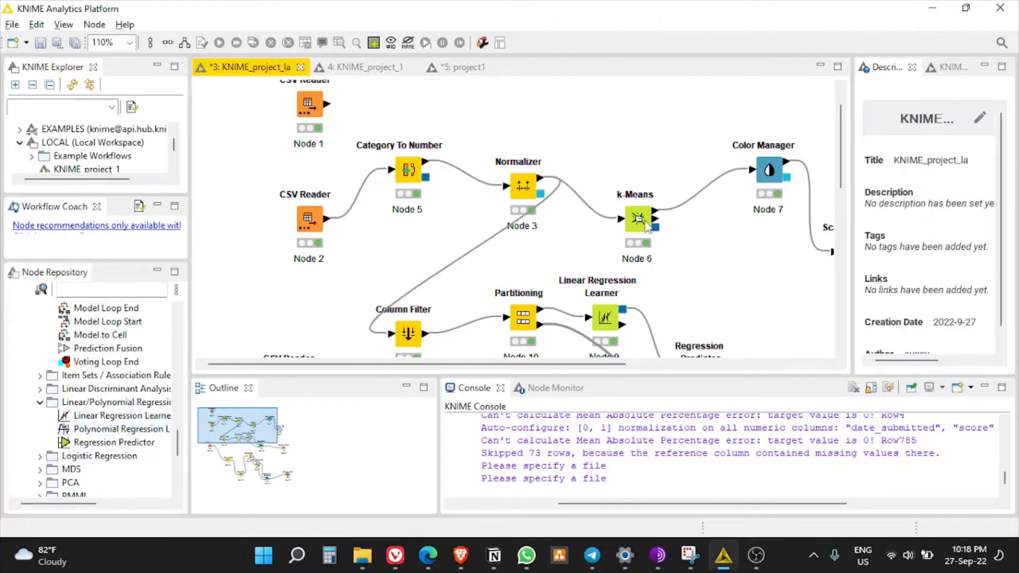
{"action": "scroll", "coordinate": [104, 381], "scroll_direction": "up", "scroll_amount": 5}
{"action": "scroll", "coordinate": [103, 381], "scroll_direction": "up", "scroll_amount": 10}
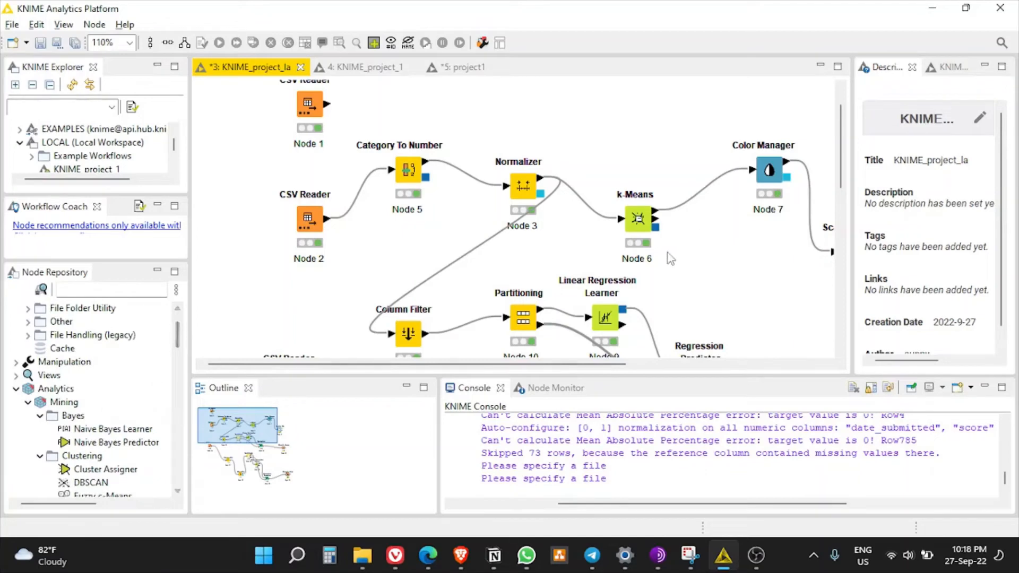
{"action": "left_click_drag", "start_coordinate": [628, 209], "coordinate": [628, 143]}
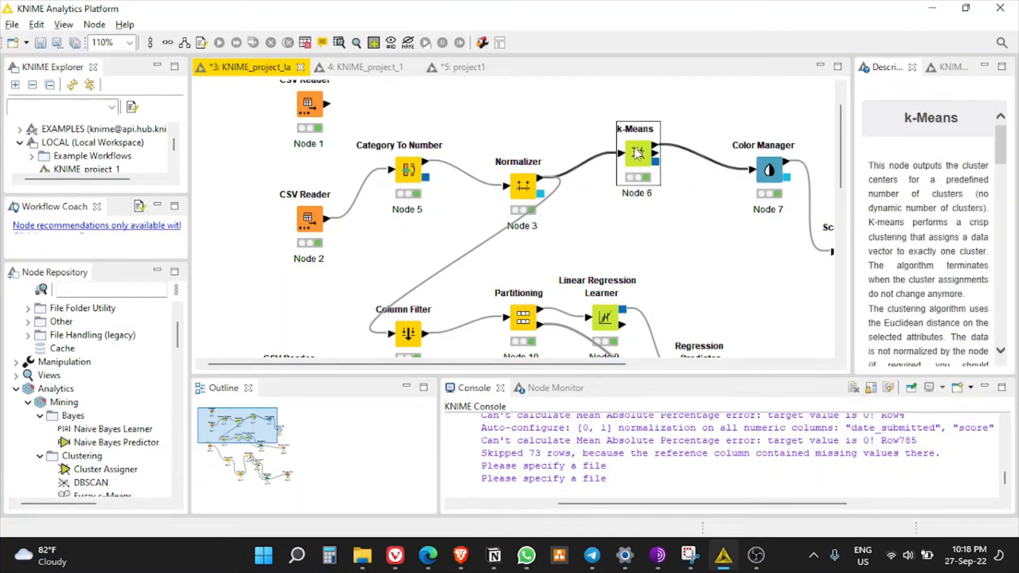
{"action": "left_click", "coordinate": [667, 166]}
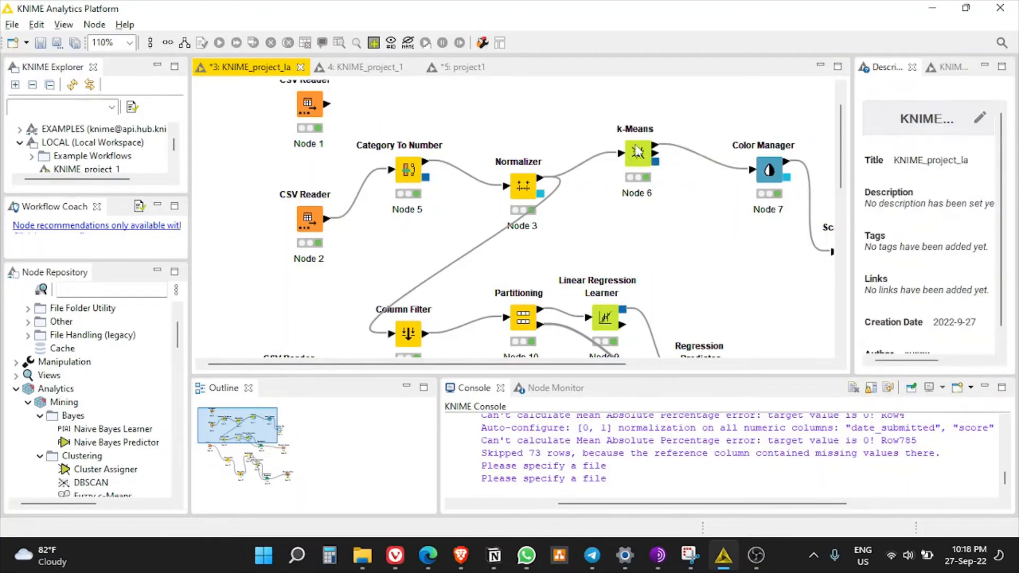
{"action": "double_click", "coordinate": [636, 152]}
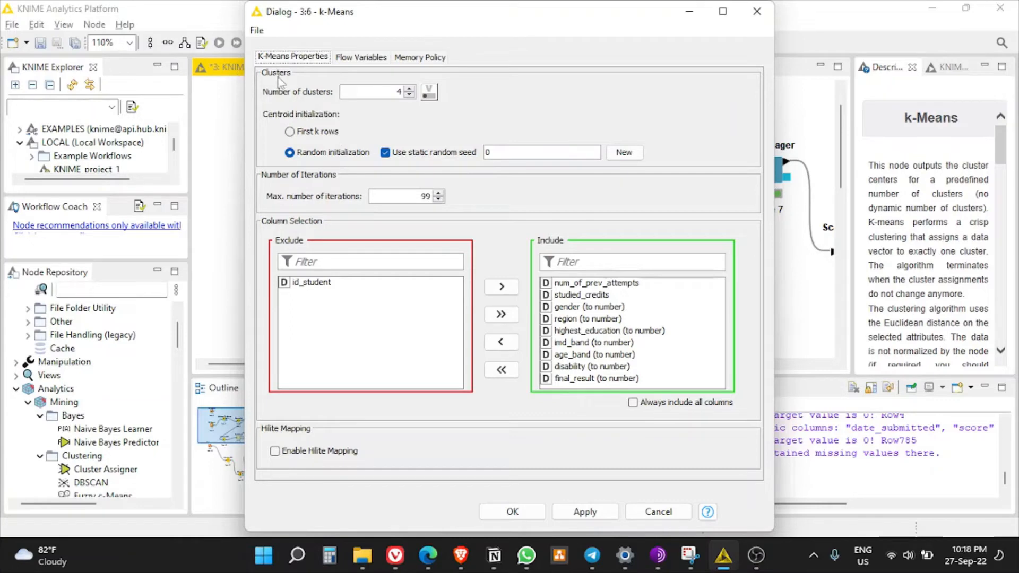
- Set the number of clusters for k-Means Node 6 to 10
{"action": "left_click", "coordinate": [409, 89]}
{"action": "left_click", "coordinate": [409, 89]}
{"action": "left_click", "coordinate": [409, 89]}
{"action": "left_click", "coordinate": [410, 89]}
{"action": "left_click", "coordinate": [409, 89]}
{"action": "left_click", "coordinate": [409, 89]}
- Try k-Means without a static random seed and with First k rows initialization, restoring the static seed and Random initialization
{"action": "left_click", "coordinate": [431, 159]}
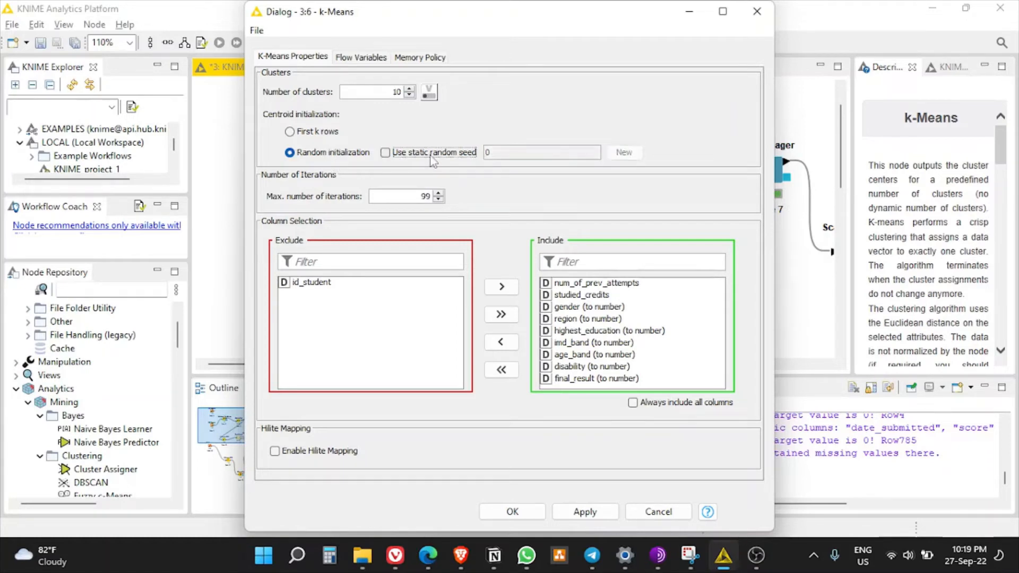
{"action": "left_click", "coordinate": [435, 159]}
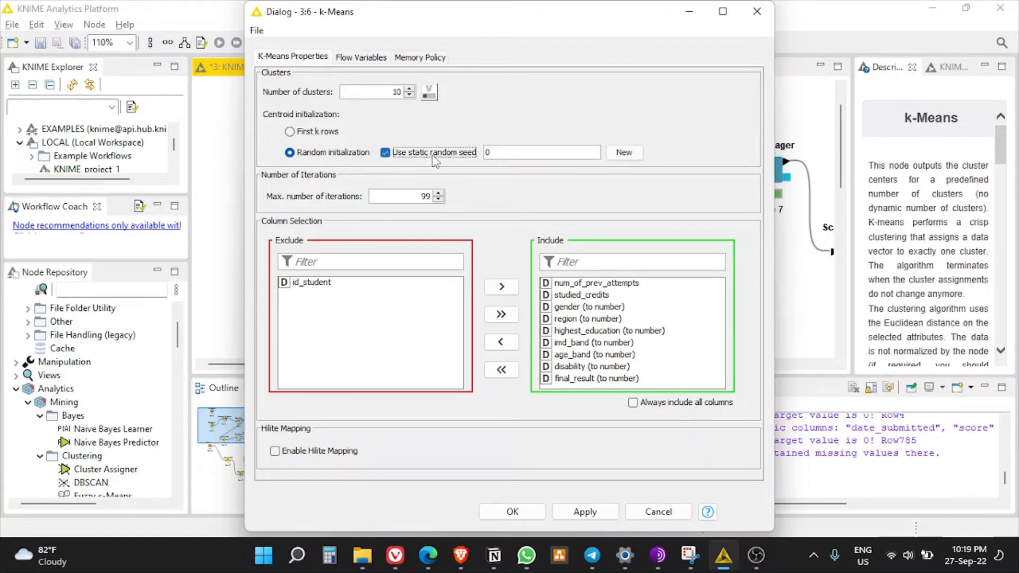
{"action": "left_click", "coordinate": [303, 132]}
{"action": "left_click", "coordinate": [339, 153]}
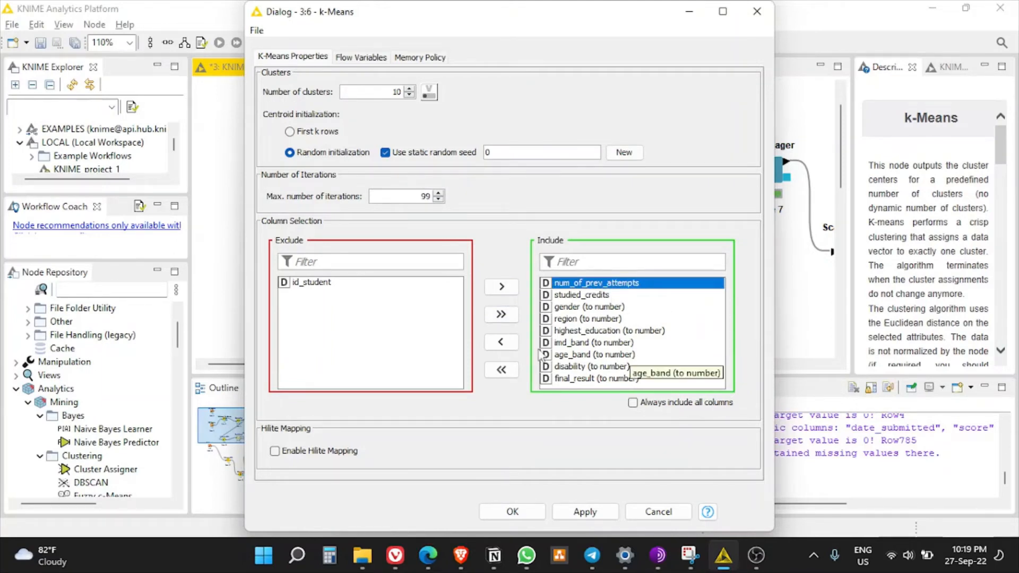
- Exclude num_of_prev_attempts from the k-Means clustering columns, and include it again
{"action": "left_click", "coordinate": [501, 342]}
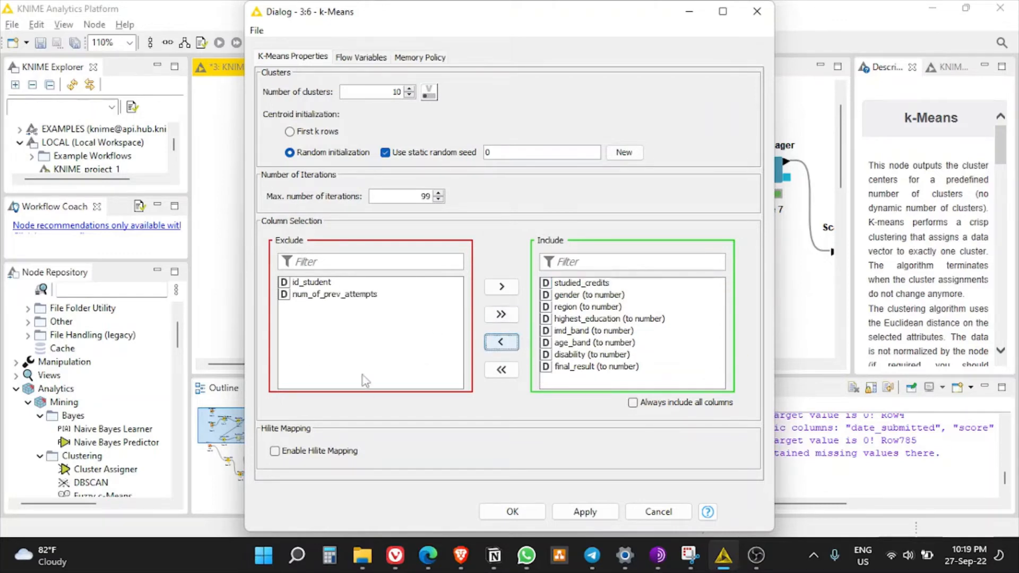
{"action": "left_click", "coordinate": [367, 295]}
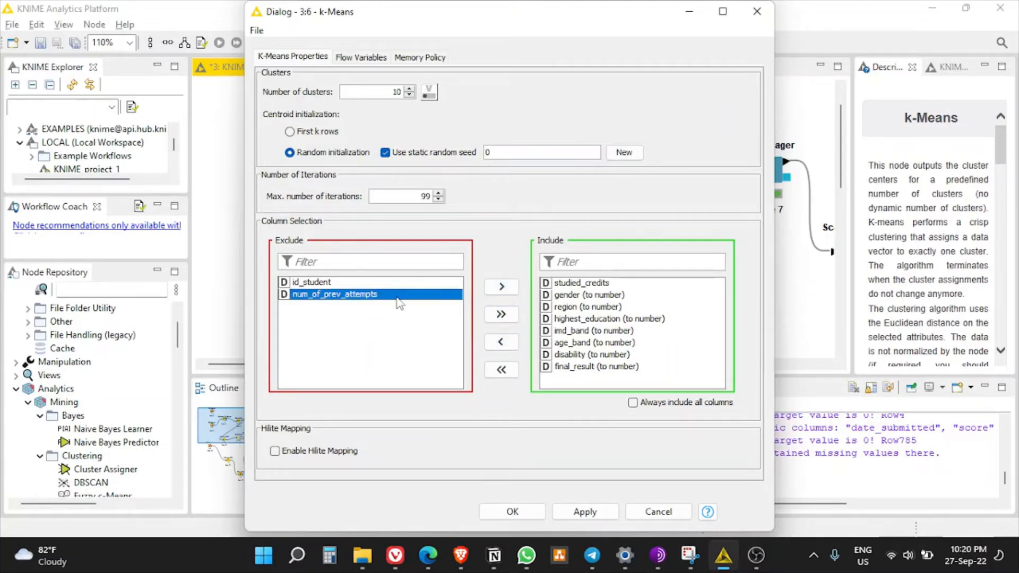
{"action": "left_click", "coordinate": [502, 288]}
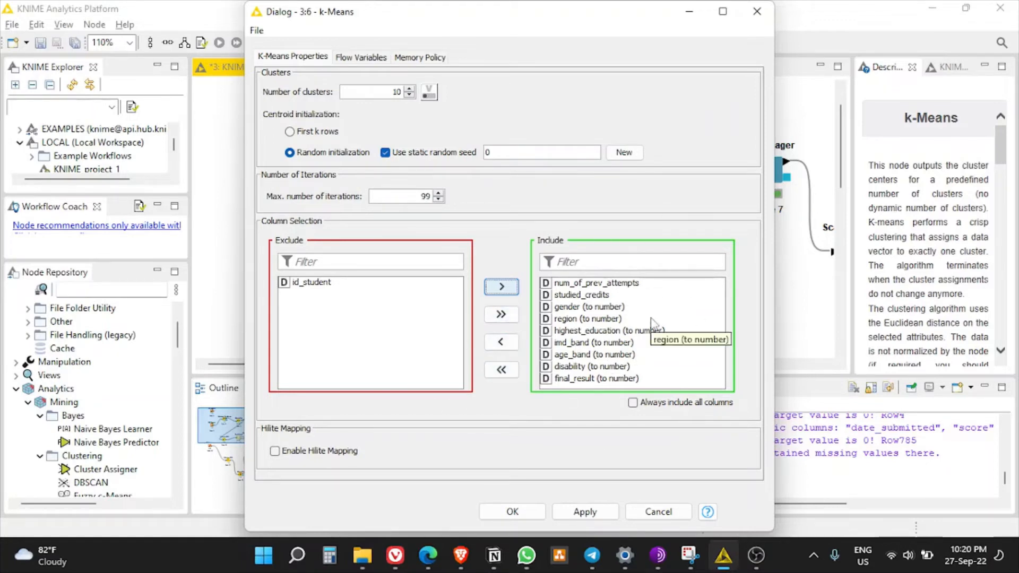
- Examine the k-Means Flow Variables and Memory Policy settings, and close the configuration without saving its changes
{"action": "left_click", "coordinate": [362, 58]}
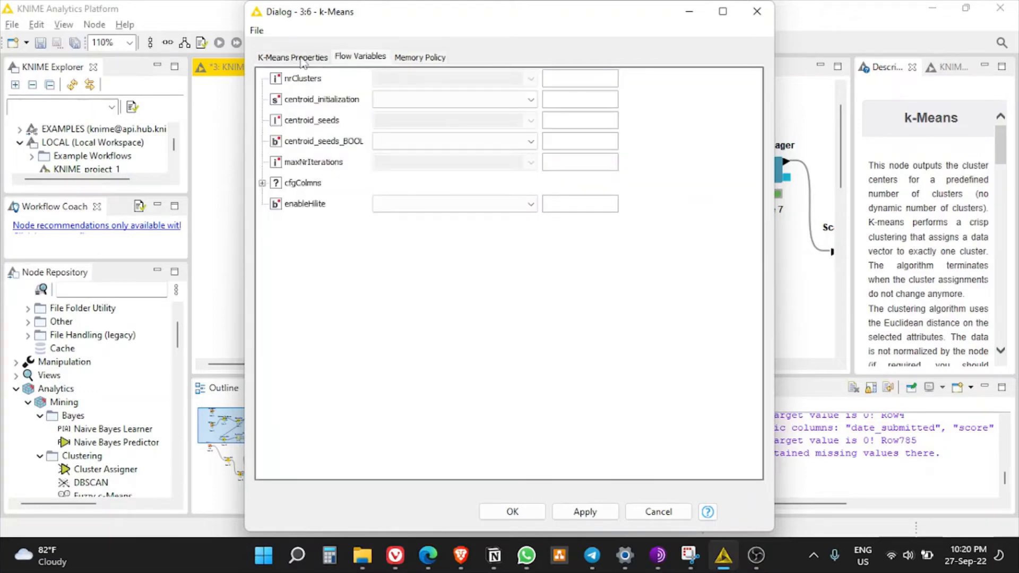
{"action": "left_click", "coordinate": [410, 58]}
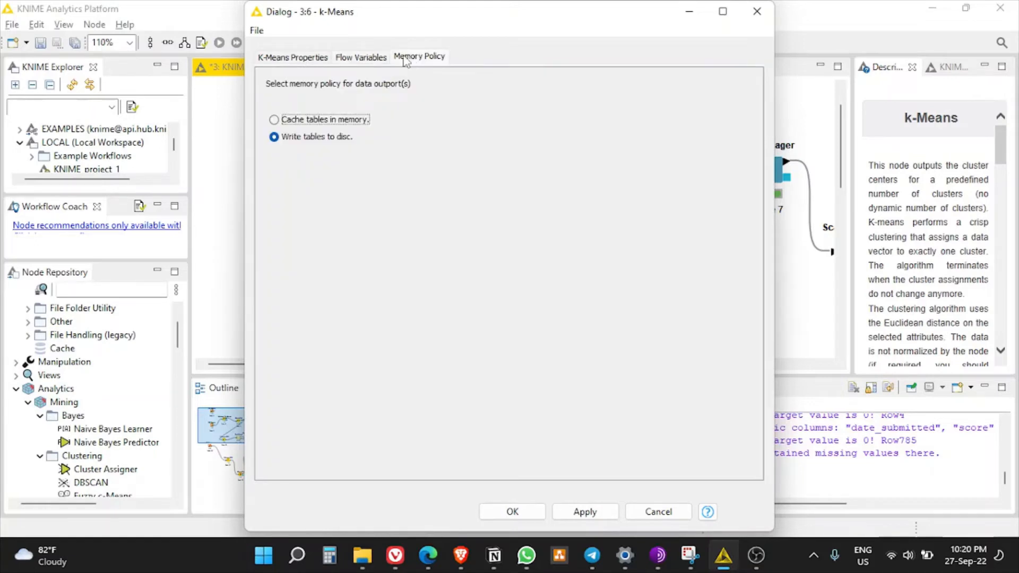
{"action": "left_click", "coordinate": [304, 59]}
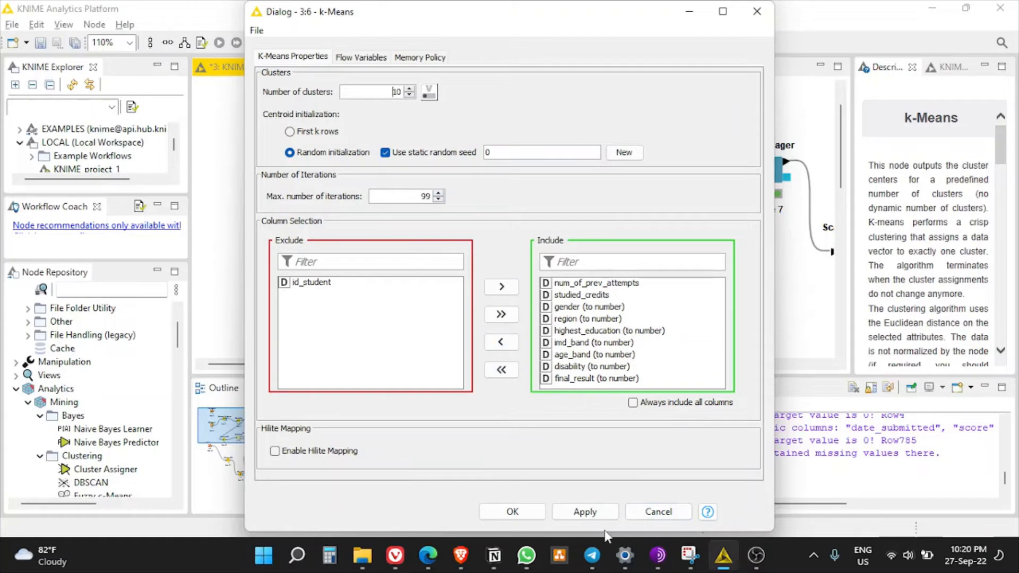
{"action": "left_click", "coordinate": [660, 512]}
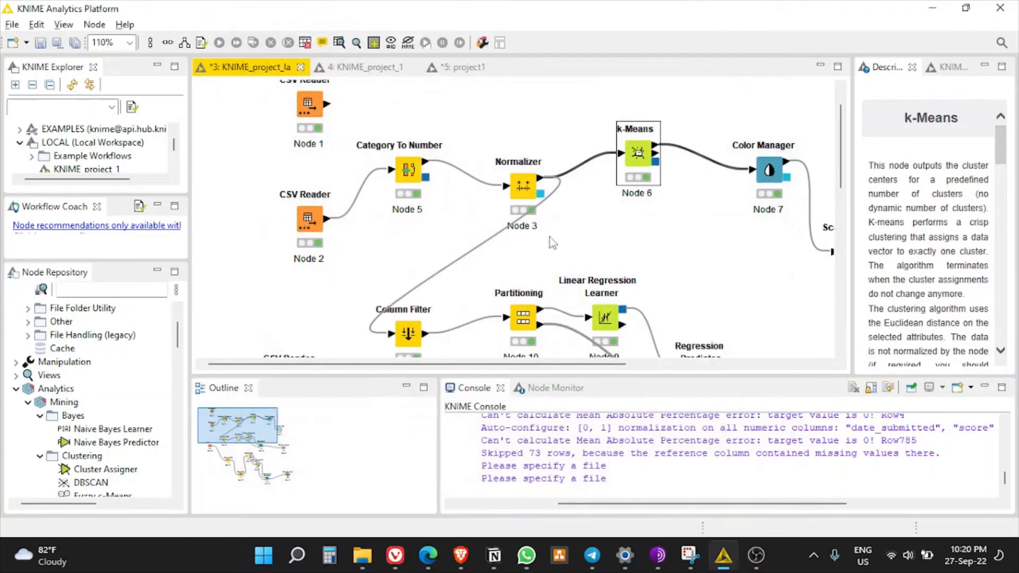
- Display the Cluster View of k-Means Node 6 and check the number of clusters in its configuration
{"action": "right_click", "coordinate": [637, 154]}
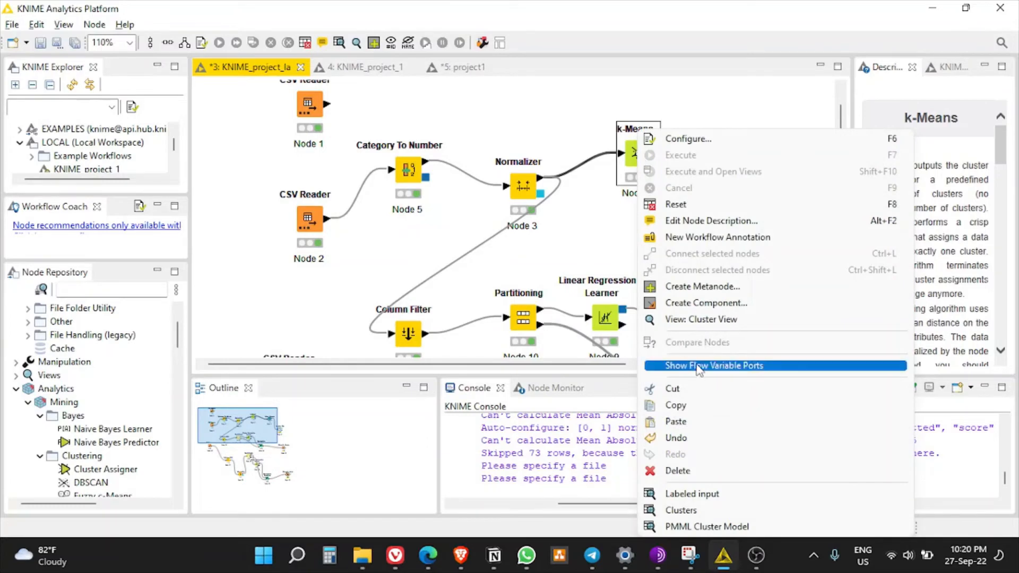
{"action": "left_click", "coordinate": [703, 322]}
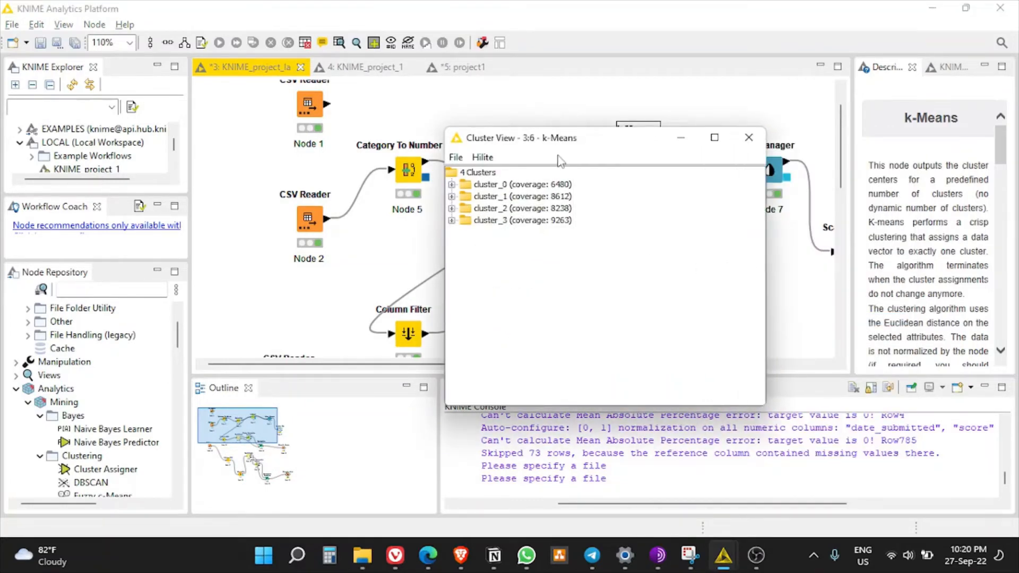
{"action": "left_click_drag", "start_coordinate": [572, 146], "coordinate": [735, 242]}
{"action": "double_click", "coordinate": [644, 158]}
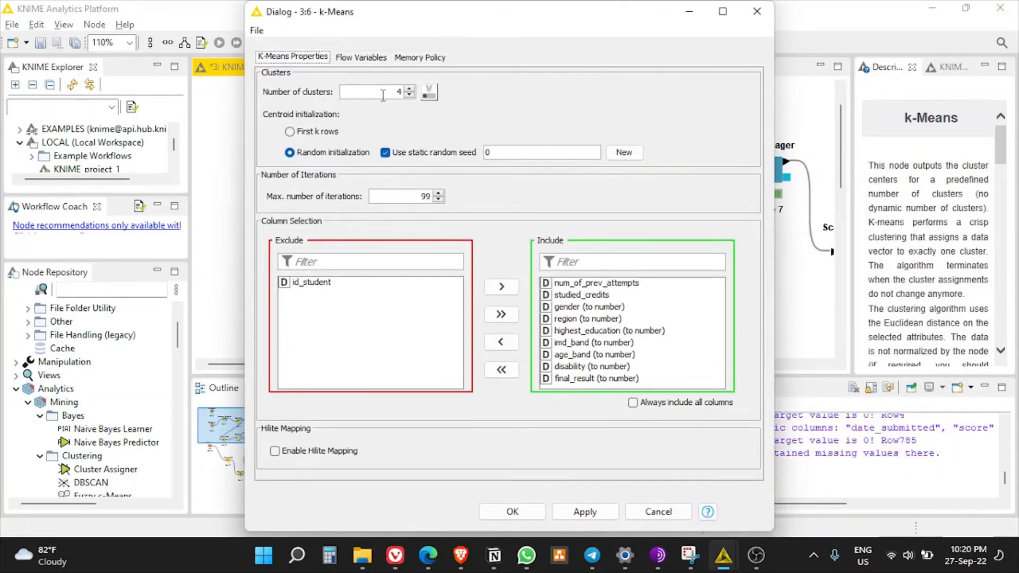
{"action": "left_click", "coordinate": [757, 12]}
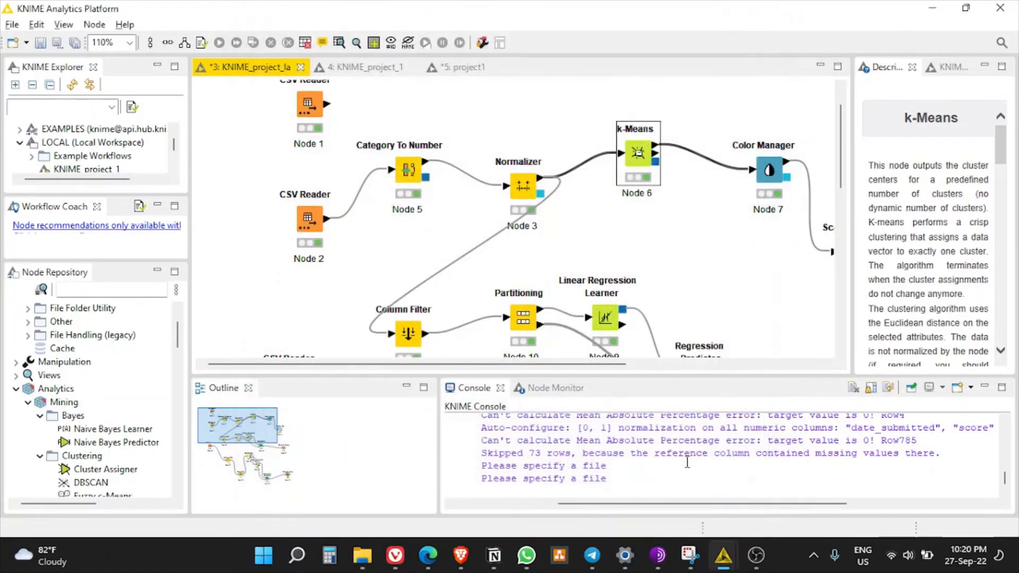
- Return to the k-Means Cluster View, expand cluster_0 to examine its column values, and close the view
{"action": "mouse_move", "coordinate": [725, 561]}
{"action": "left_click", "coordinate": [784, 487]}
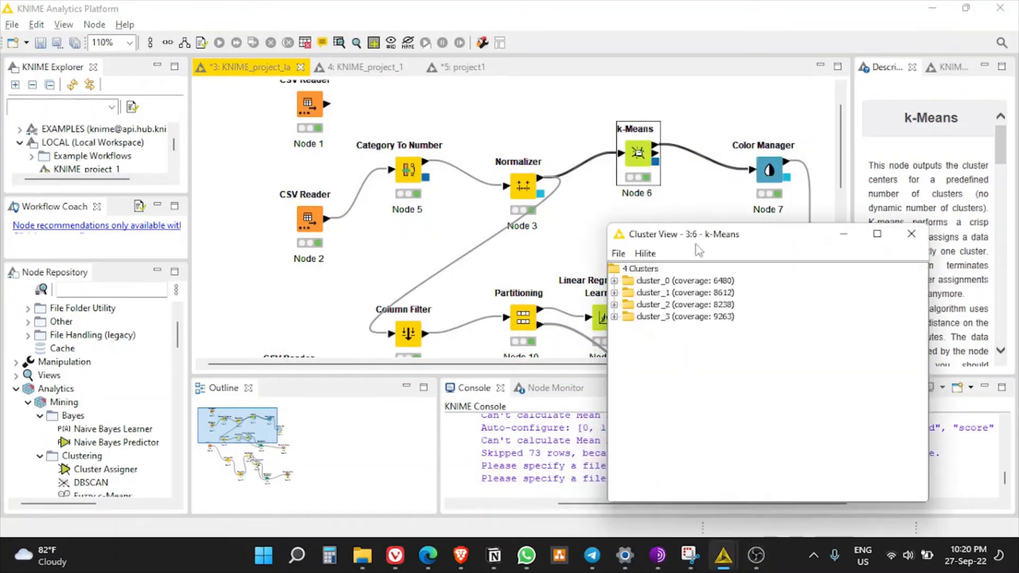
{"action": "left_click_drag", "start_coordinate": [703, 237], "coordinate": [589, 166]}
{"action": "left_click", "coordinate": [497, 209]}
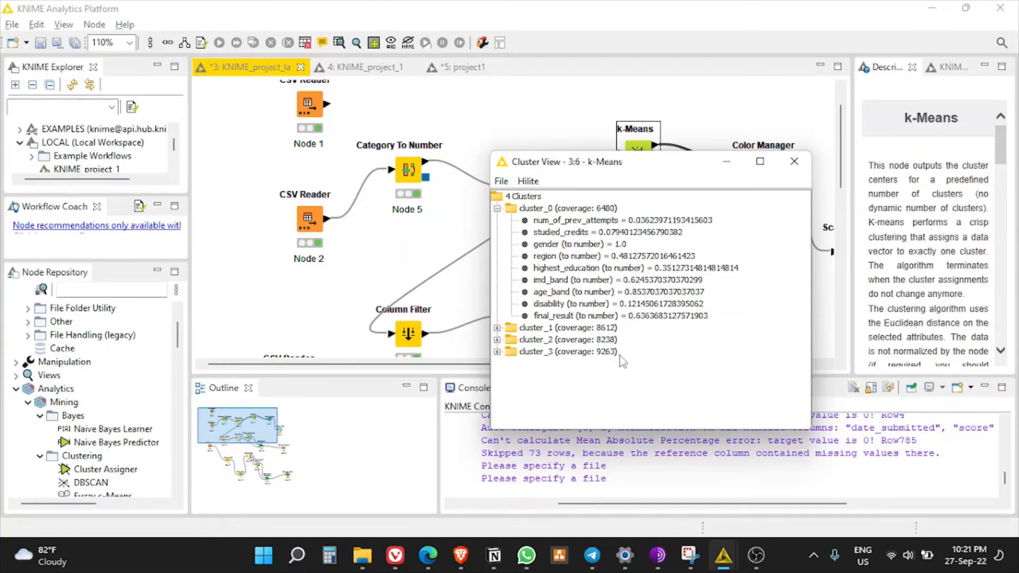
{"action": "left_click", "coordinate": [795, 162]}
- Open the Labeled input table of k-Means Node 6 and examine the Cluster assignments in its last column
{"action": "right_click", "coordinate": [640, 132]}
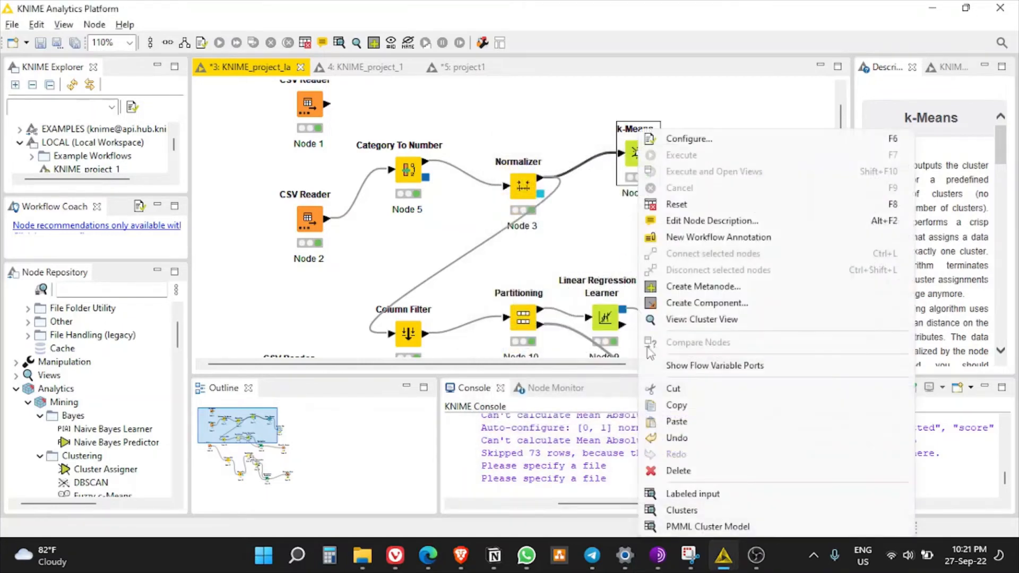
{"action": "left_click", "coordinate": [690, 494]}
{"action": "left_click_drag", "start_coordinate": [488, 448], "coordinate": [308, 448]}
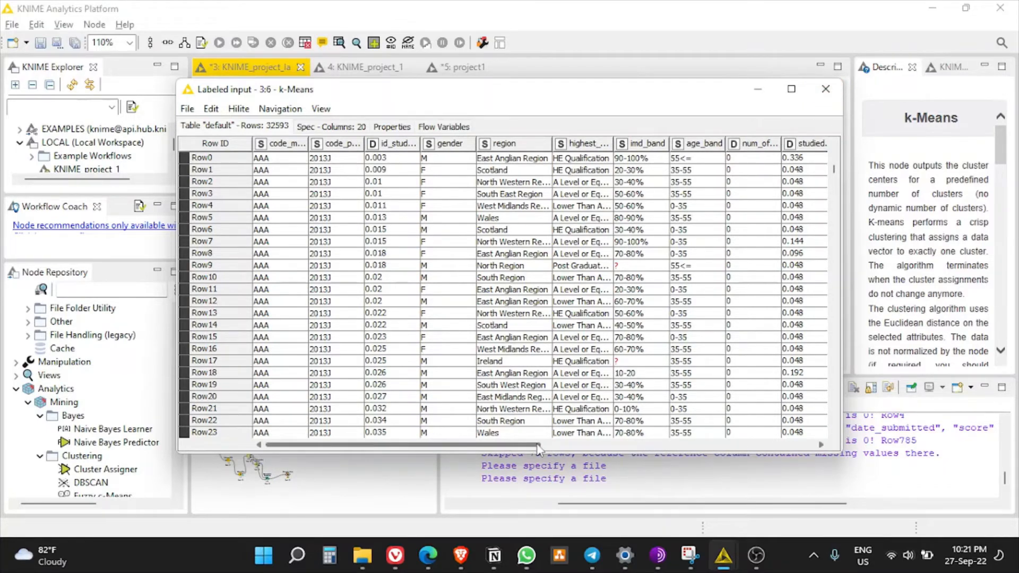
{"action": "left_click_drag", "start_coordinate": [537, 448], "coordinate": [815, 448]}
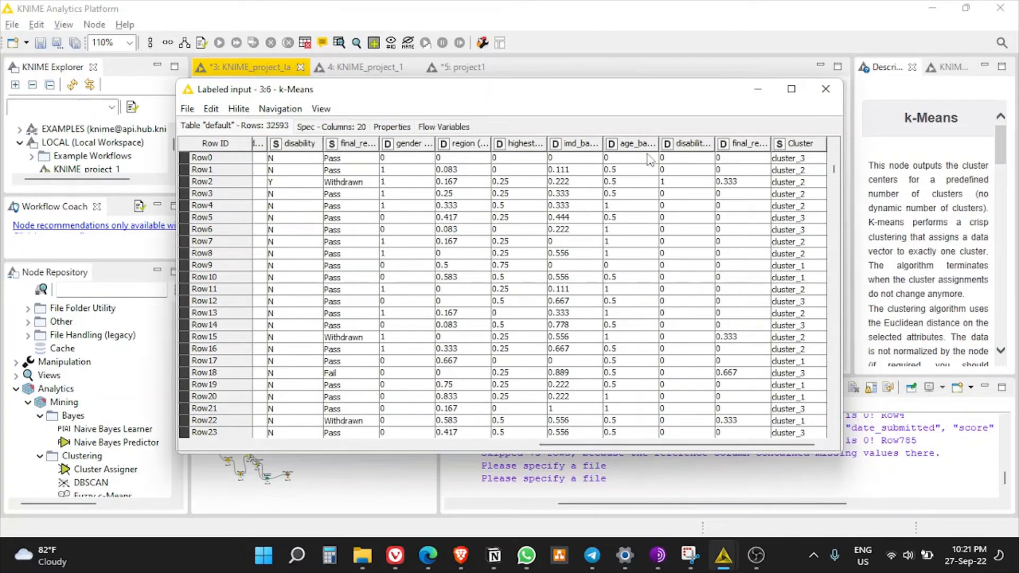
{"action": "left_click", "coordinate": [792, 160]}
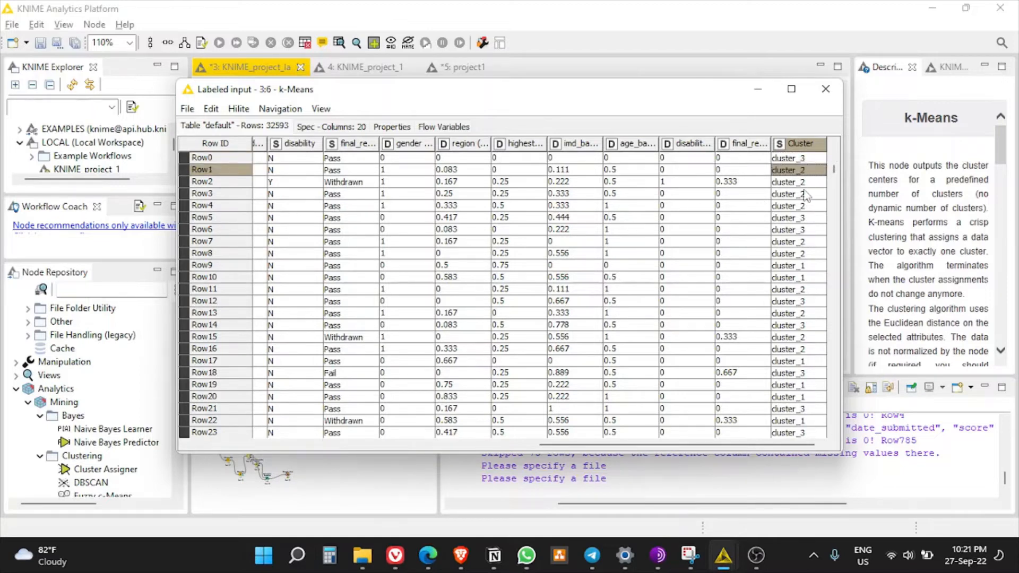
{"action": "scroll", "coordinate": [808, 191], "scroll_direction": "down", "scroll_amount": 7}
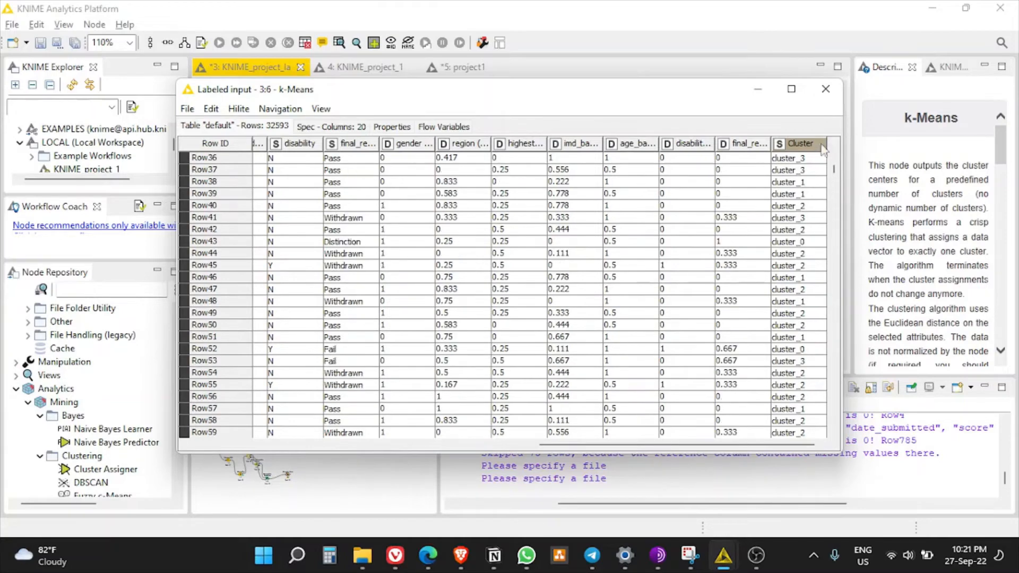
{"action": "left_click", "coordinate": [825, 89]}
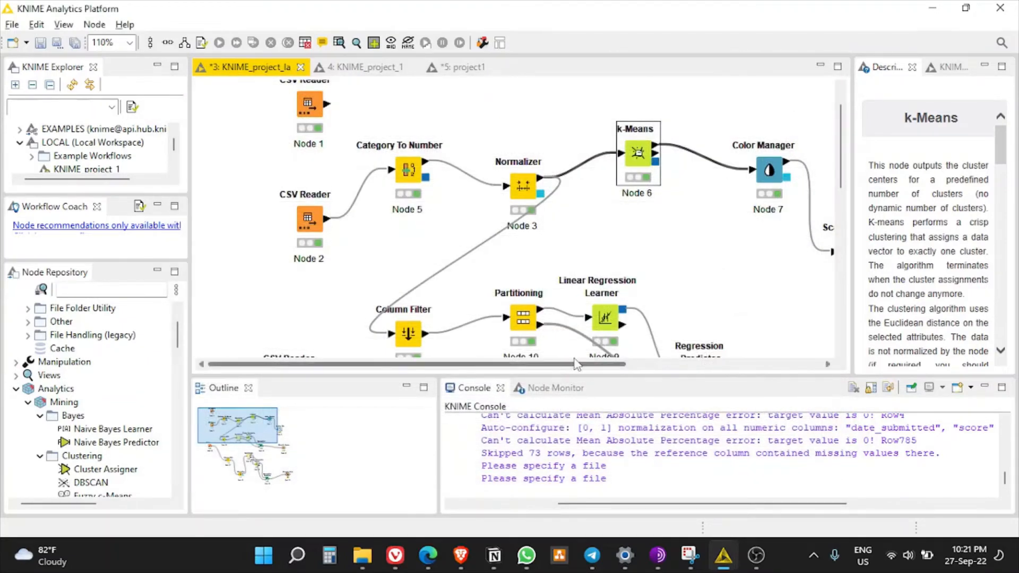
- Search the Node Repository for "color" and select the Color Manager node
{"action": "left_click_drag", "start_coordinate": [597, 365], "coordinate": [751, 369]}
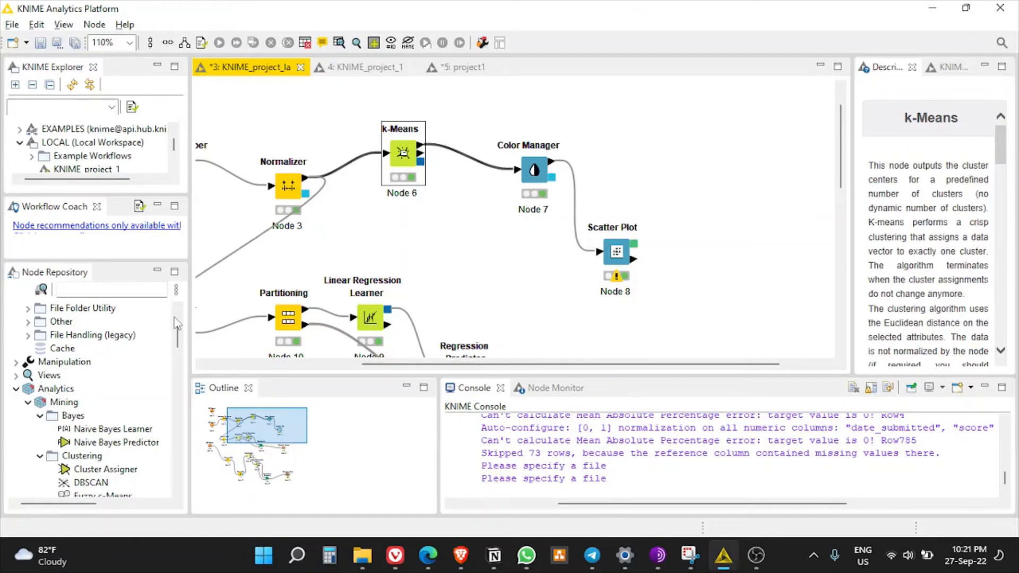
{"action": "left_click_drag", "start_coordinate": [177, 335], "coordinate": [188, 298]}
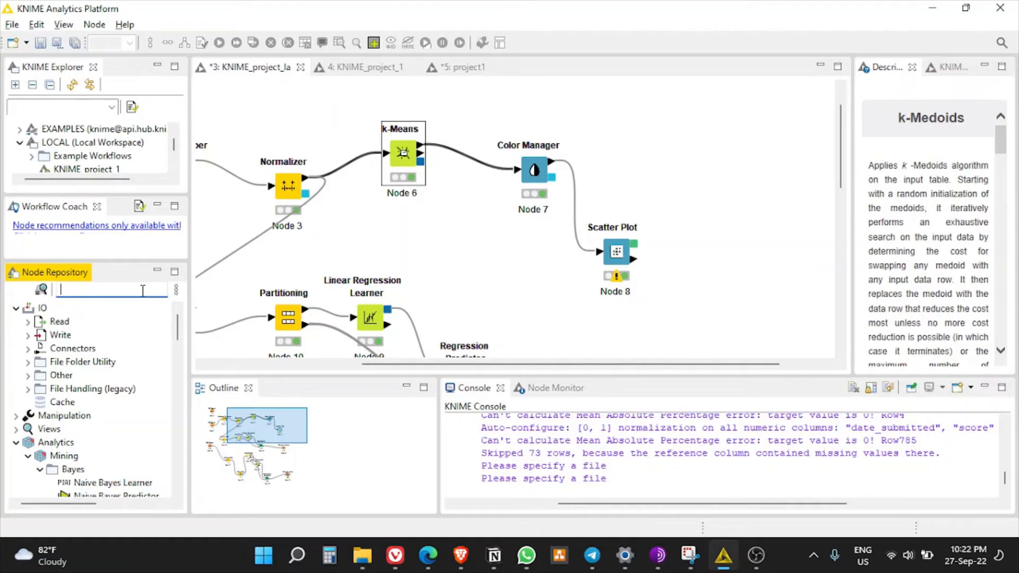
{"action": "type", "text": "color"}
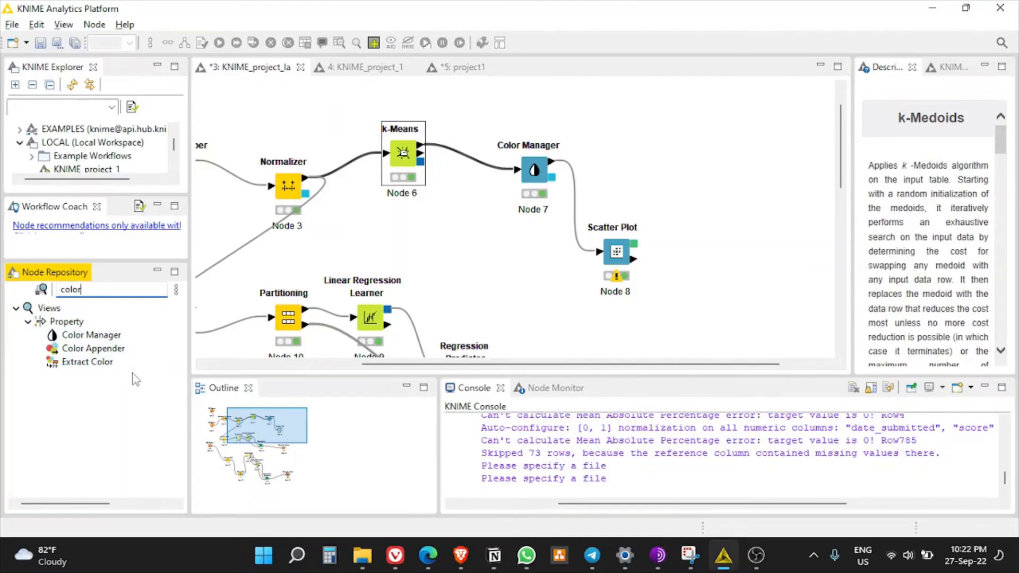
{"action": "left_click", "coordinate": [109, 337]}
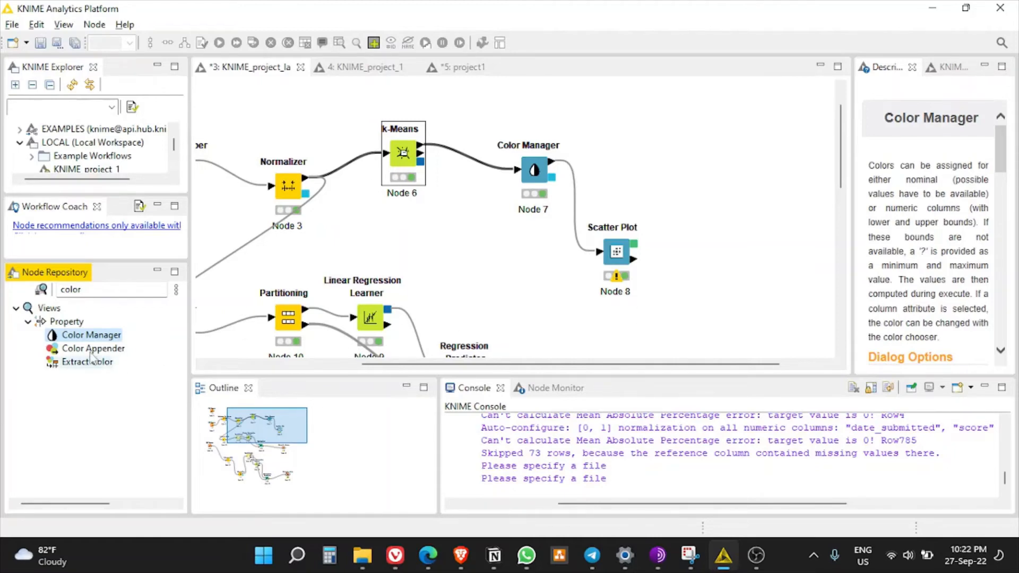
- Widen the node description and read the Color Manager's dialog options and input and output ports
{"action": "left_click_drag", "start_coordinate": [852, 262], "coordinate": [698, 262]}
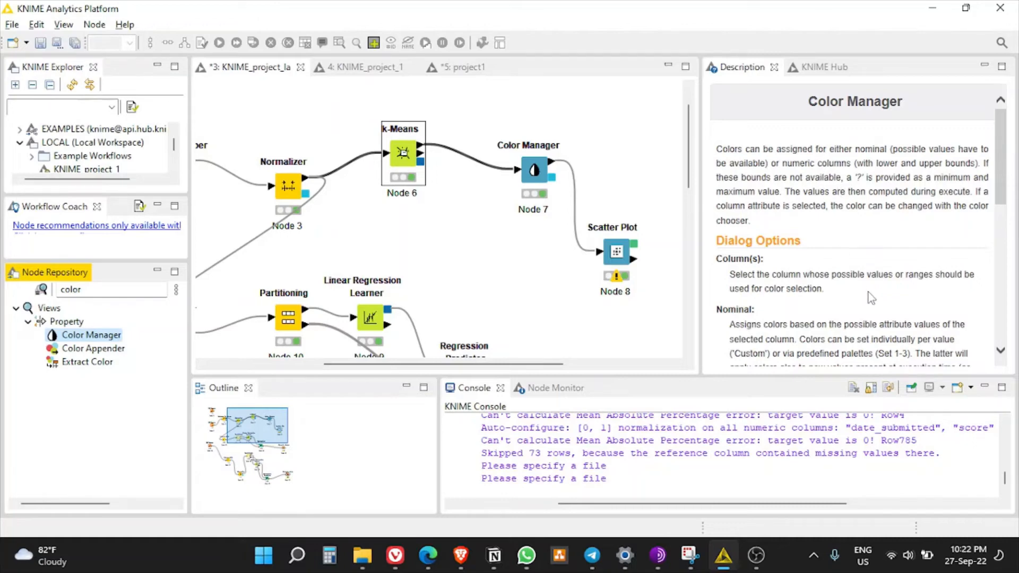
{"action": "scroll", "coordinate": [859, 278], "scroll_direction": "down", "scroll_amount": 8}
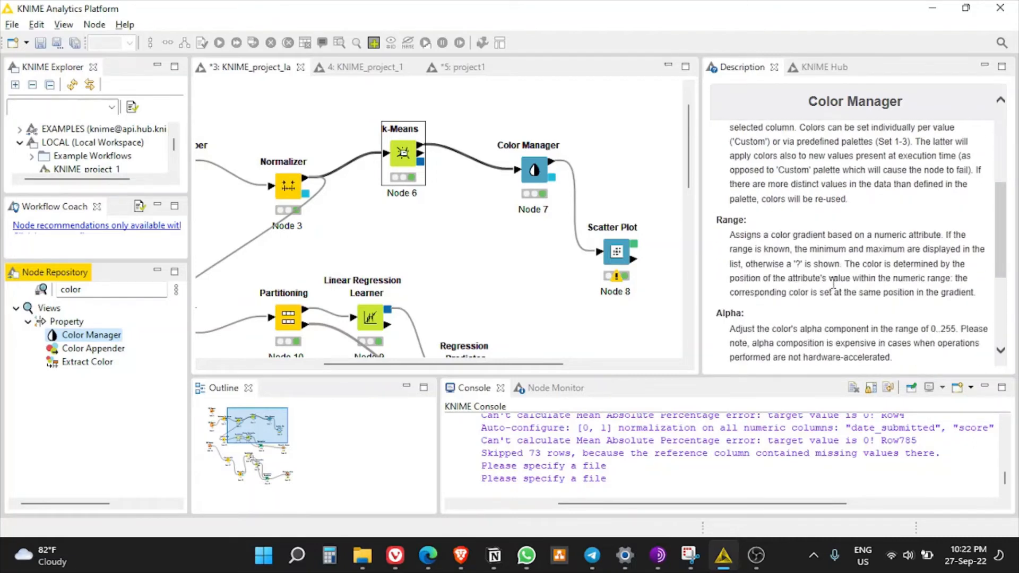
{"action": "scroll", "coordinate": [832, 289], "scroll_direction": "up", "scroll_amount": 6}
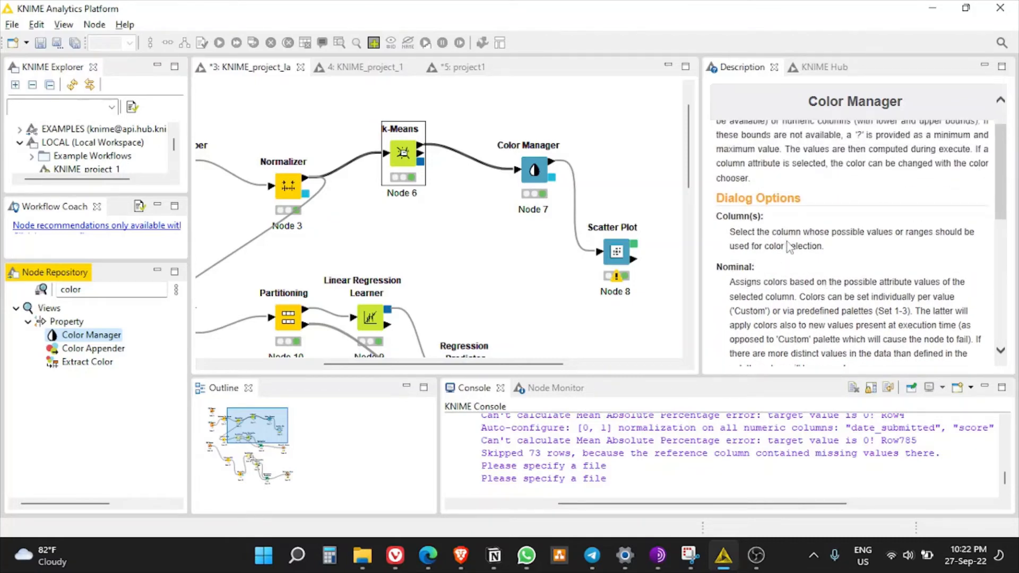
{"action": "scroll", "coordinate": [831, 262], "scroll_direction": "down", "scroll_amount": 6}
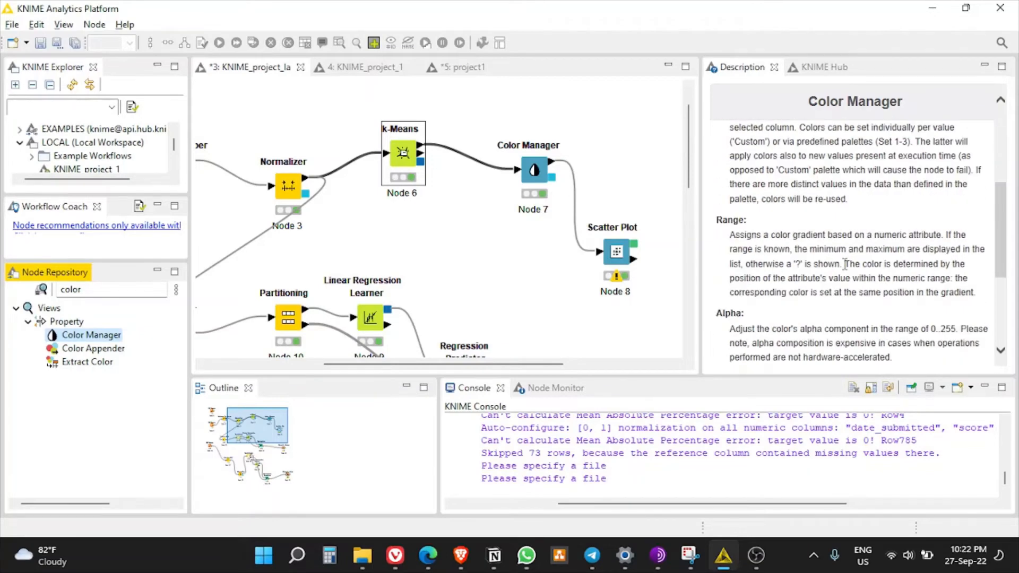
{"action": "scroll", "coordinate": [838, 264], "scroll_direction": "down", "scroll_amount": 4}
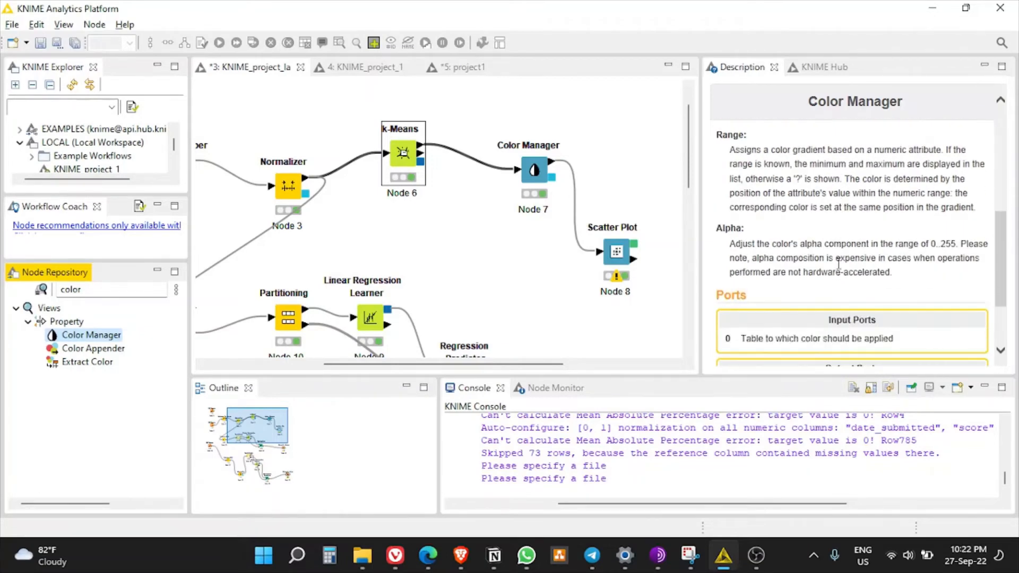
{"action": "scroll", "coordinate": [839, 264], "scroll_direction": "down", "scroll_amount": 2}
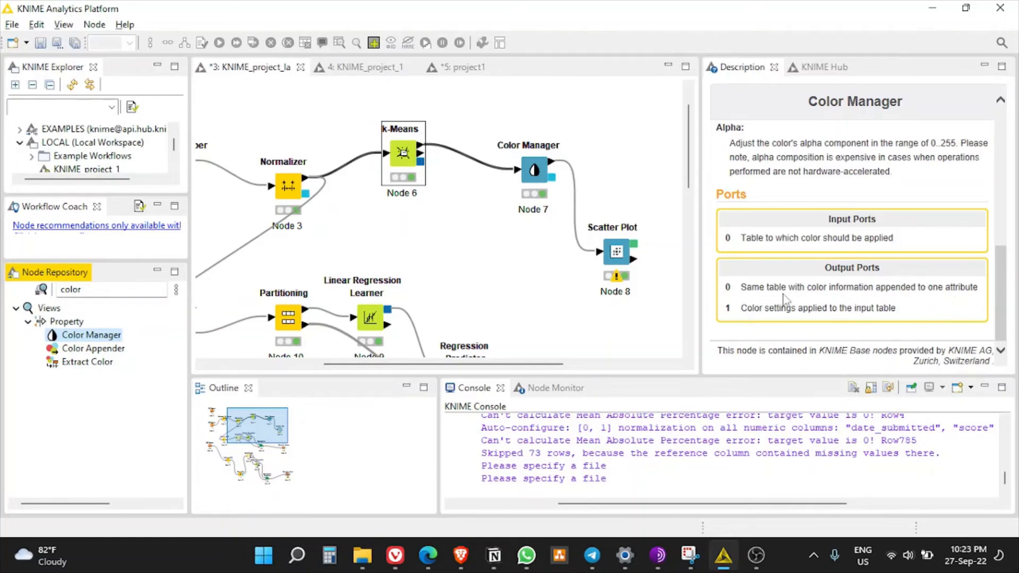
- Select Color Manager Node 7 in the workflow and open its Table with Colors to examine the row colors
{"action": "left_click", "coordinate": [555, 186]}
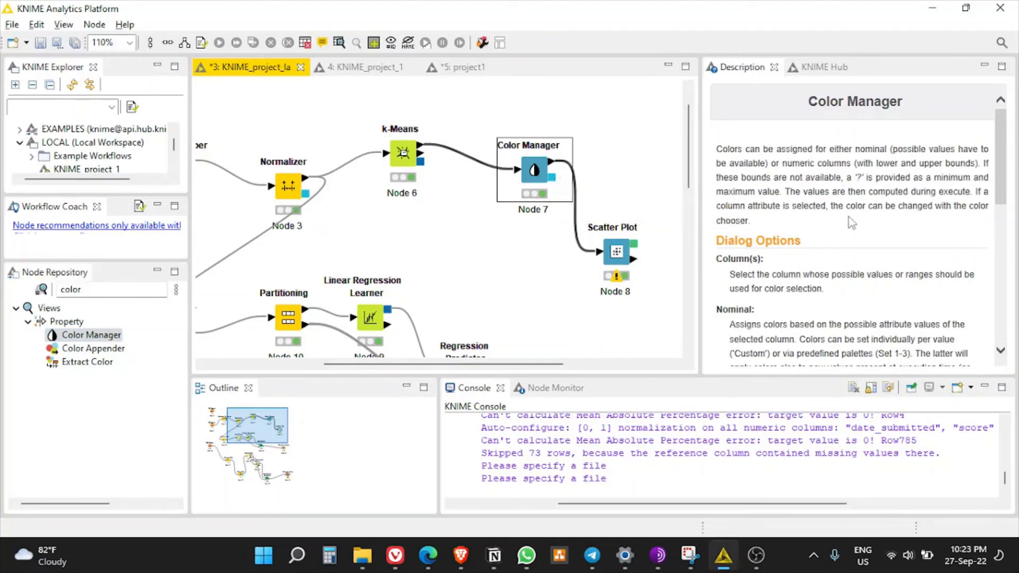
{"action": "scroll", "coordinate": [846, 298], "scroll_direction": "down", "scroll_amount": 10}
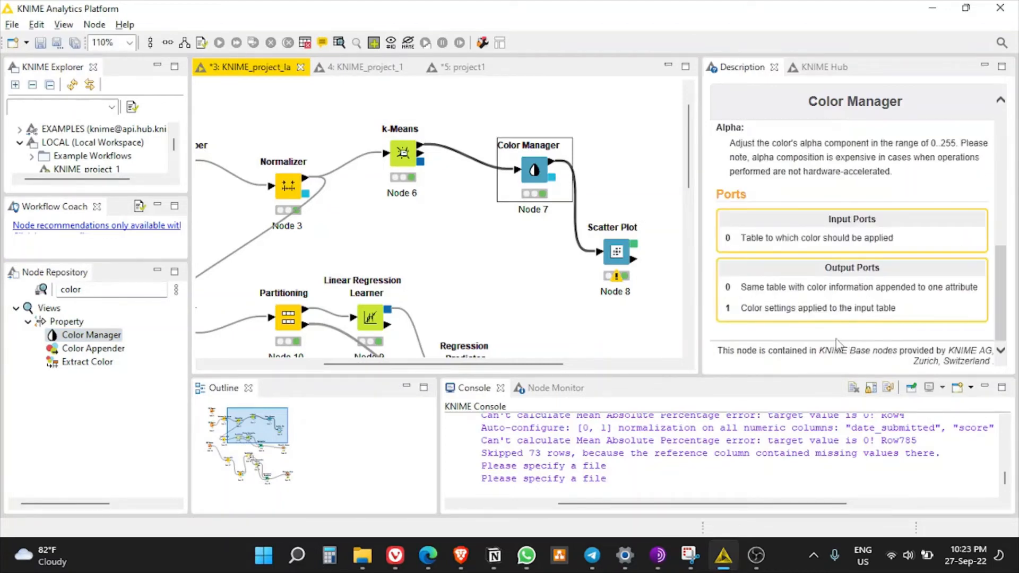
{"action": "right_click", "coordinate": [537, 177]}
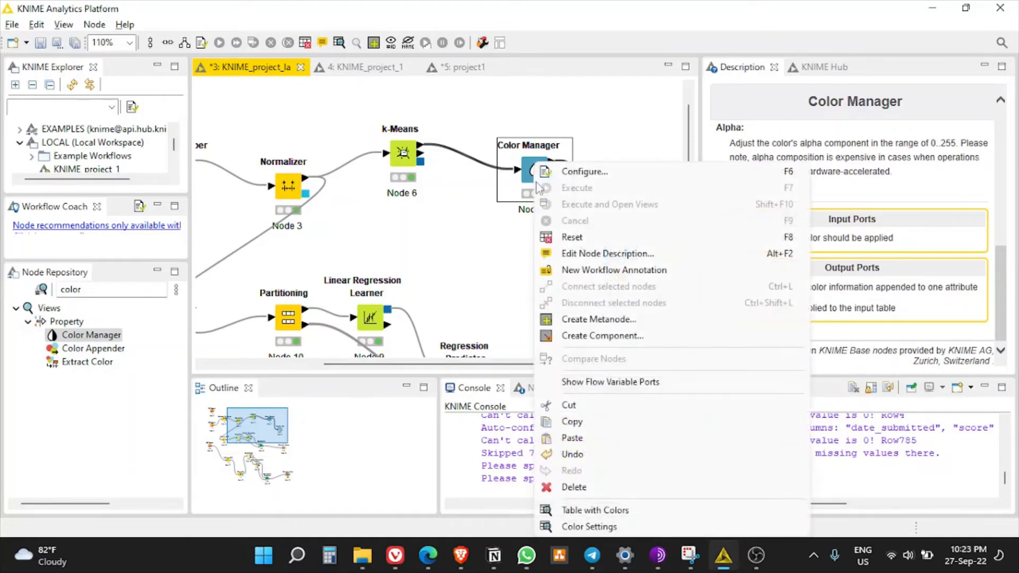
{"action": "left_click", "coordinate": [646, 515]}
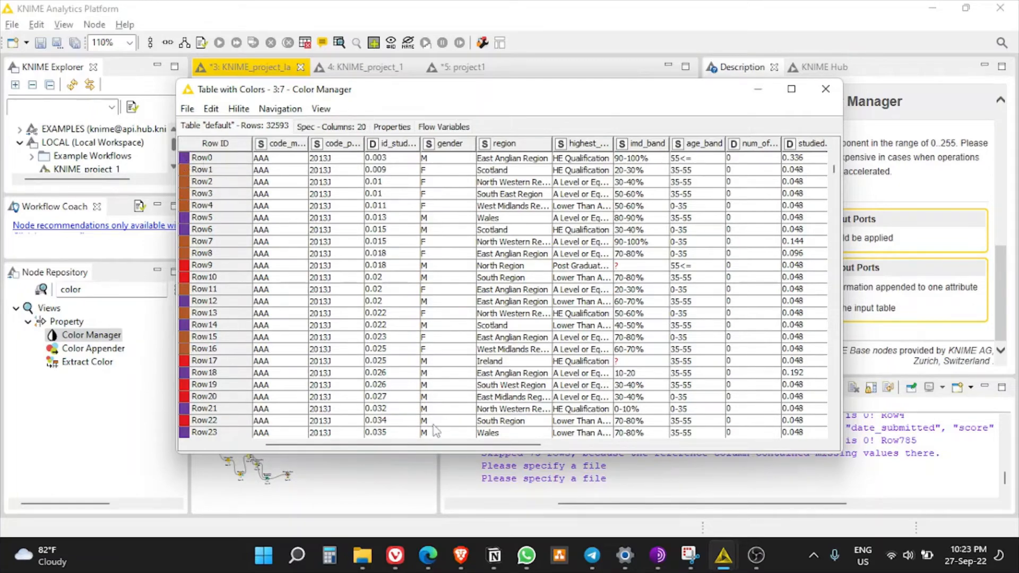
{"action": "mouse_move", "coordinate": [462, 445]}
{"action": "left_mouse_down"}
{"action": "mouse_move", "coordinate": [626, 454]}
{"action": "mouse_move", "coordinate": [753, 449]}
{"action": "mouse_move", "coordinate": [462, 451]}
{"action": "mouse_move", "coordinate": [759, 445]}
{"action": "mouse_move", "coordinate": [477, 446]}
{"action": "left_mouse_up"}
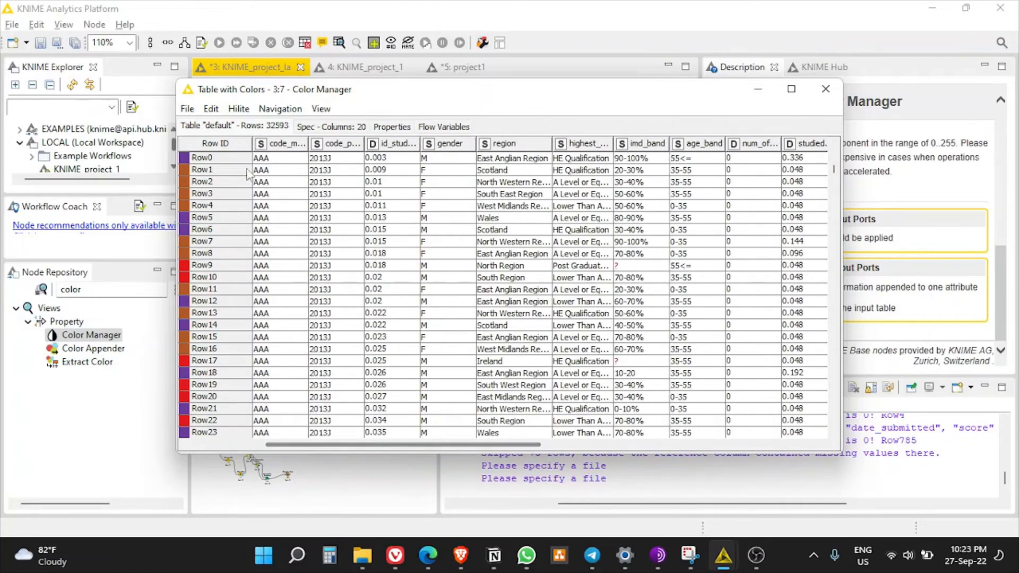
- Sort the Table with Colors by Row ID in descending order, look through its colored rows, and close the table
{"action": "left_click", "coordinate": [195, 147]}
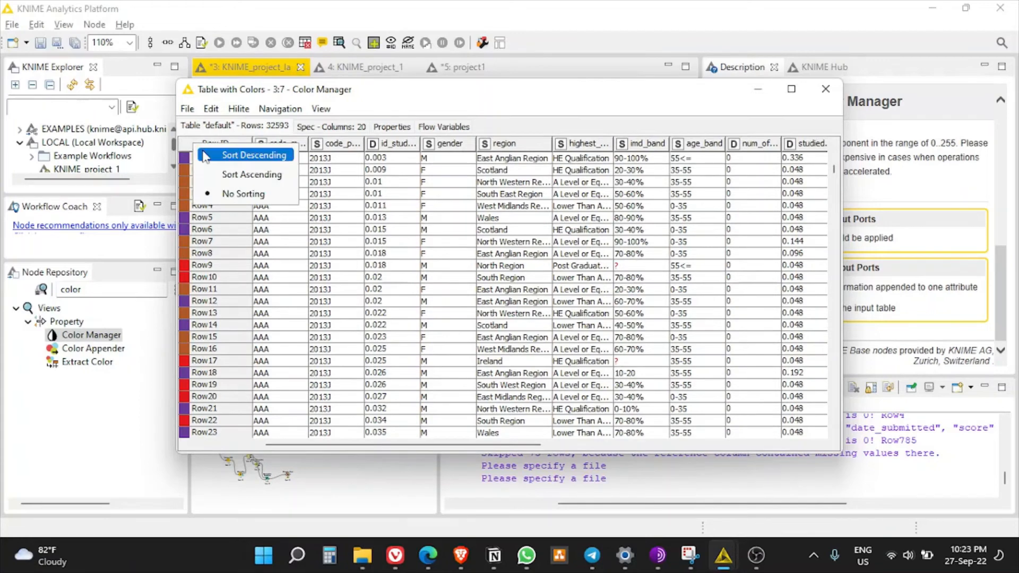
{"action": "left_click", "coordinate": [206, 156]}
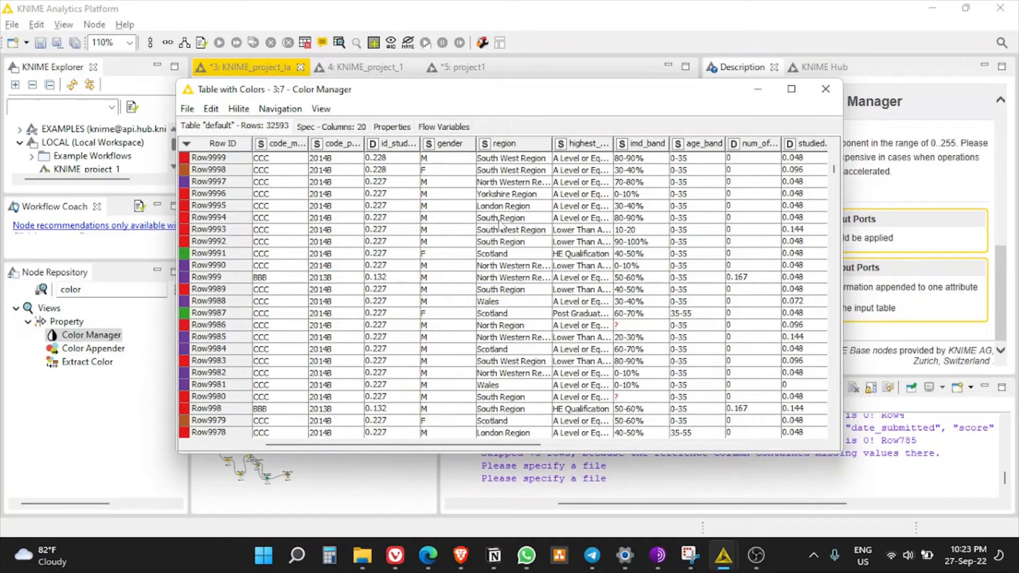
{"action": "scroll", "coordinate": [286, 355], "scroll_direction": "down", "scroll_amount": 6}
{"action": "scroll", "coordinate": [265, 364], "scroll_direction": "up", "scroll_amount": 6}
{"action": "left_click", "coordinate": [825, 89]}
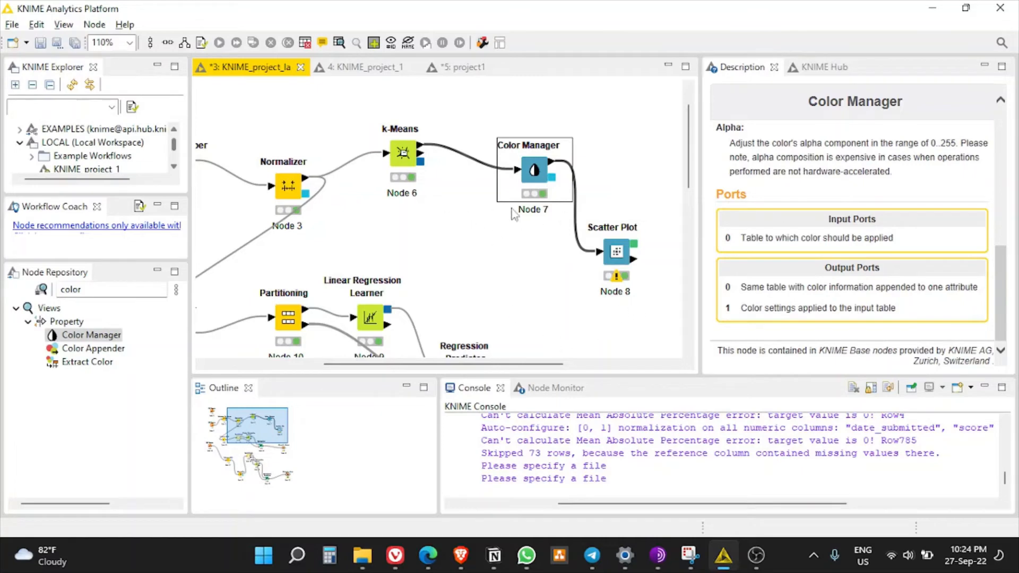
- Select Scatter Plot Node 8 to view its description and search the Node Repository for "scatter"
{"action": "left_click", "coordinate": [625, 258]}
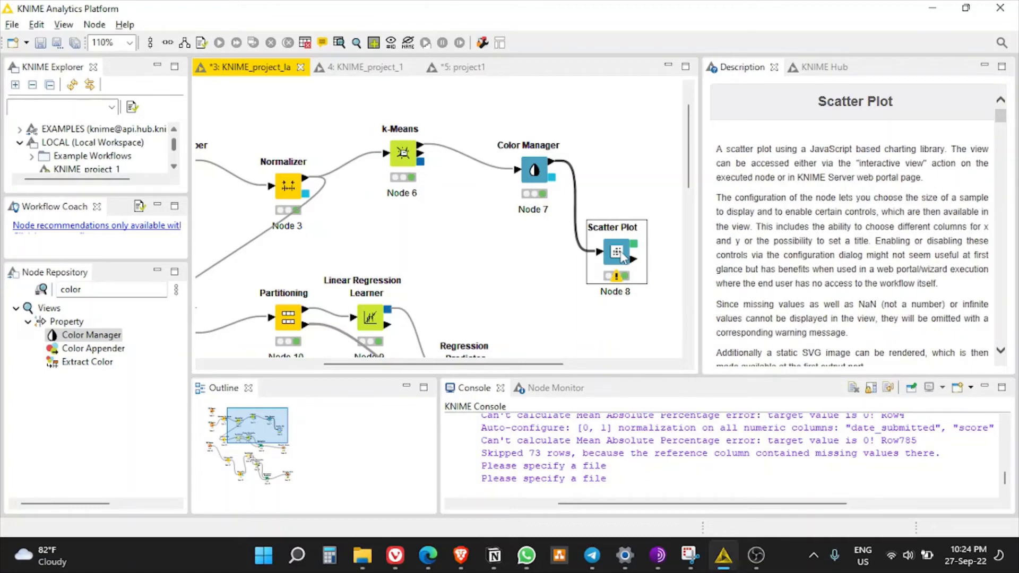
{"action": "double_click", "coordinate": [107, 290]}
{"action": "type", "text": "s"}
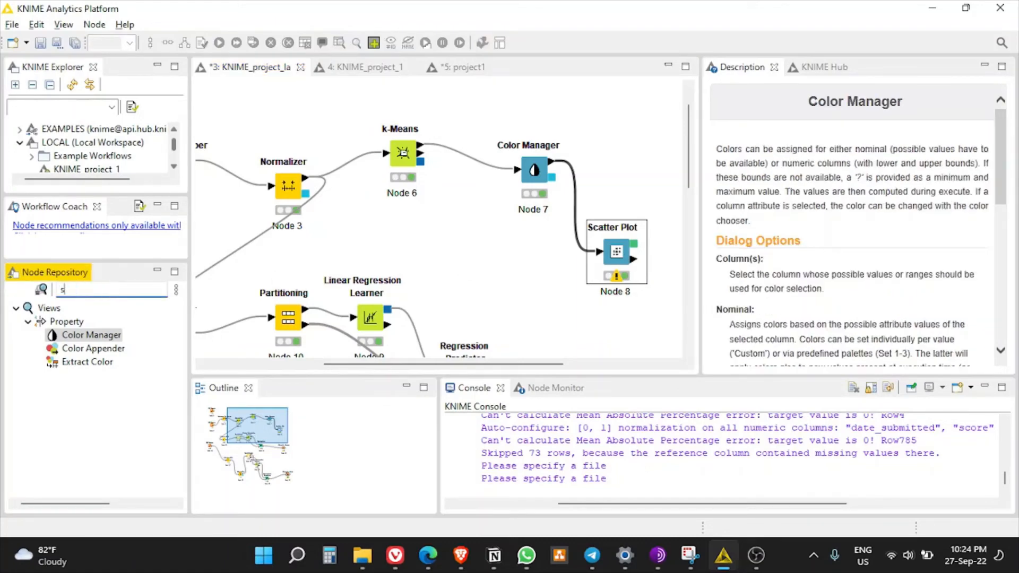
{"action": "type", "text": "catter"}
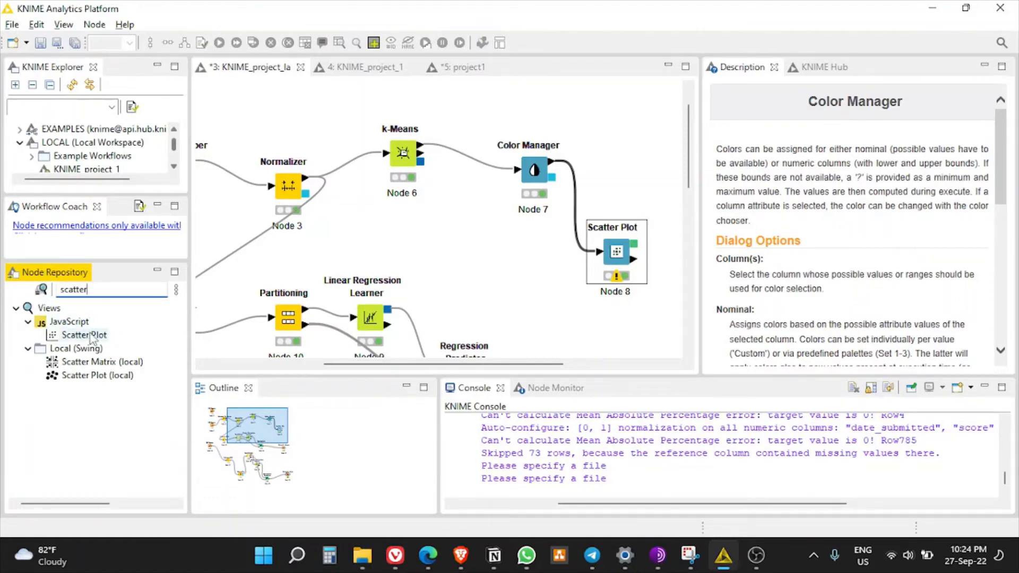
- Place a JavaScript Scatter Plot node beside Node 8, and delete the added node again
{"action": "left_click_drag", "start_coordinate": [91, 340], "coordinate": [522, 287]}
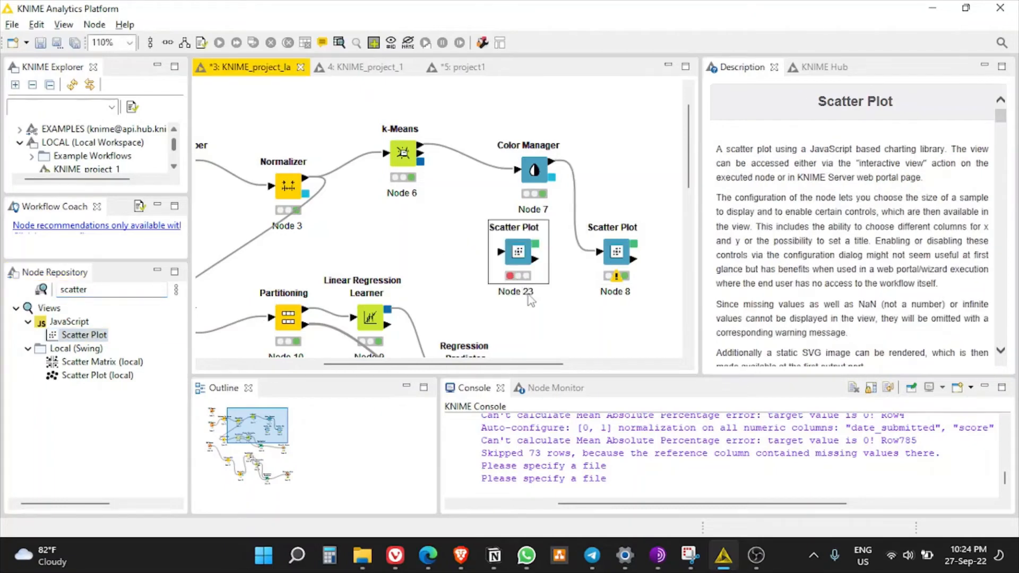
{"action": "key", "text": "Delete"}
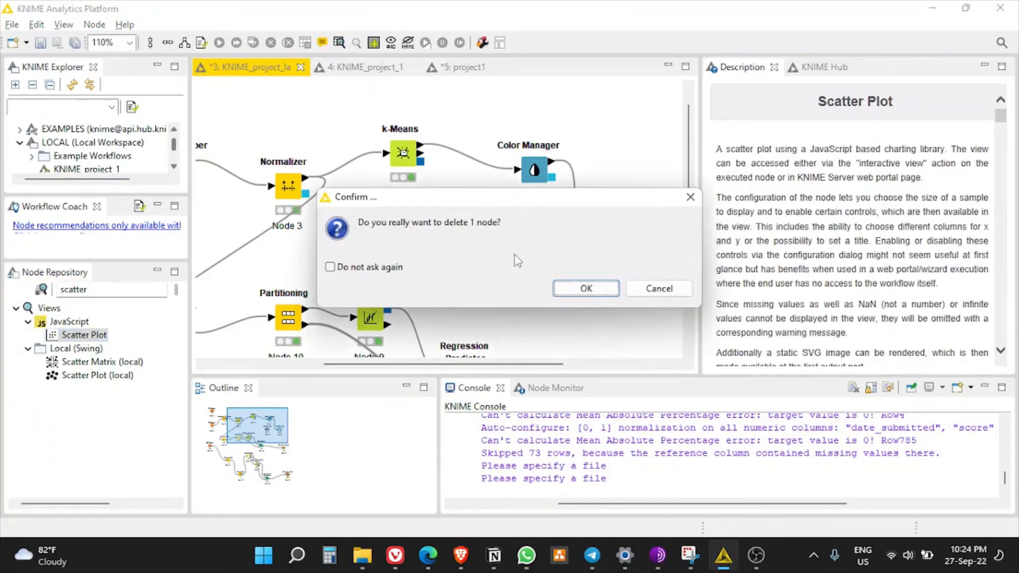
{"action": "left_click", "coordinate": [586, 288]}
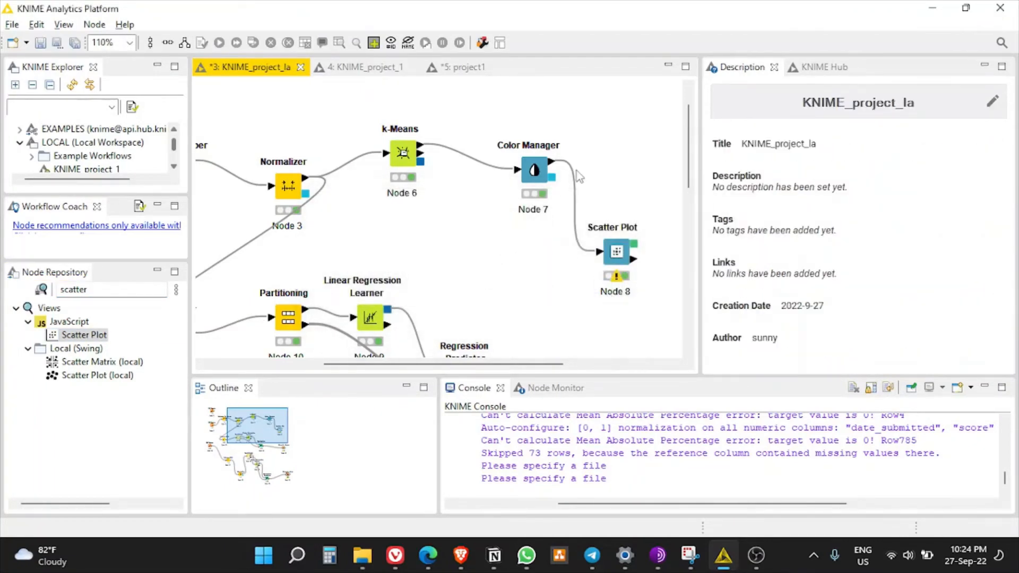
- Check the axis columns in Scatter Plot Node 8's configuration, and view its output image of the clusters
{"action": "double_click", "coordinate": [617, 256]}
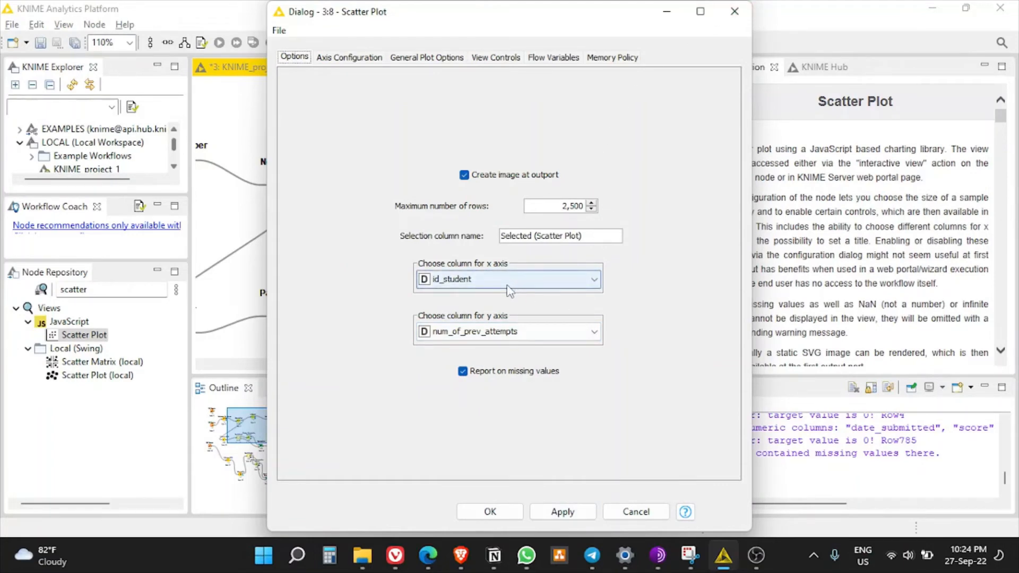
{"action": "left_click", "coordinate": [735, 11]}
{"action": "right_click", "coordinate": [622, 260]}
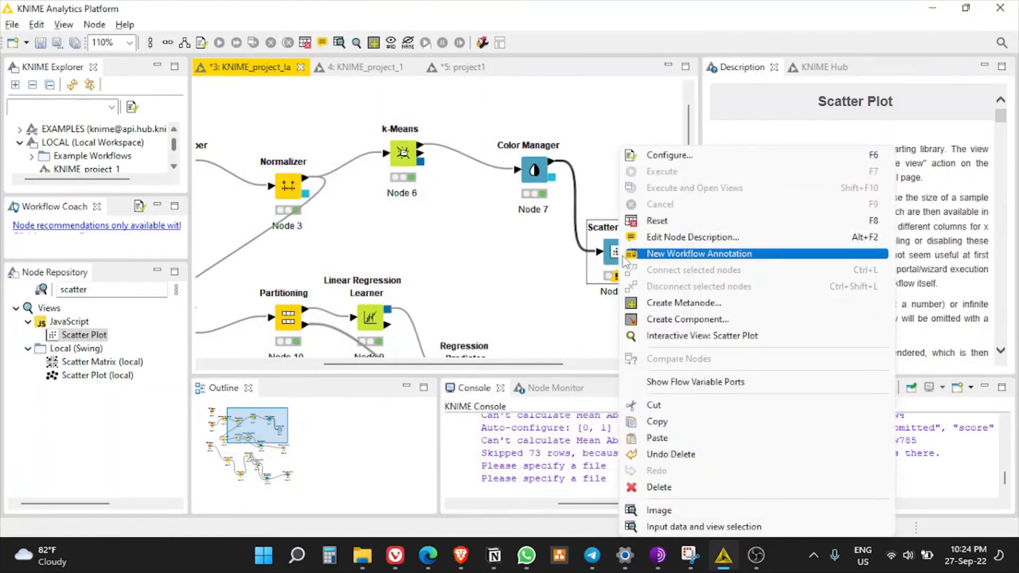
{"action": "left_click", "coordinate": [690, 510]}
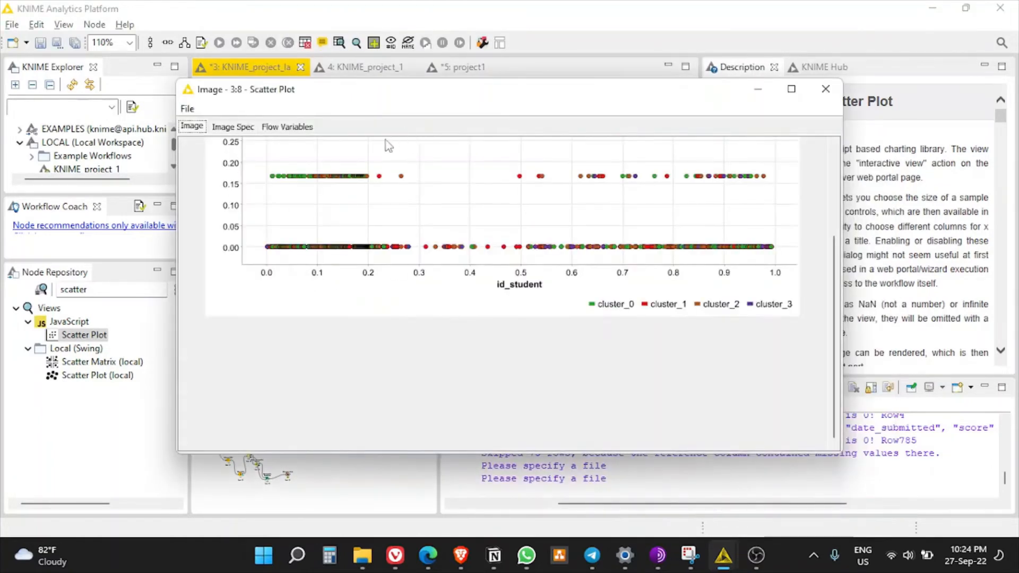
{"action": "scroll", "coordinate": [714, 307], "scroll_direction": "up", "scroll_amount": 4}
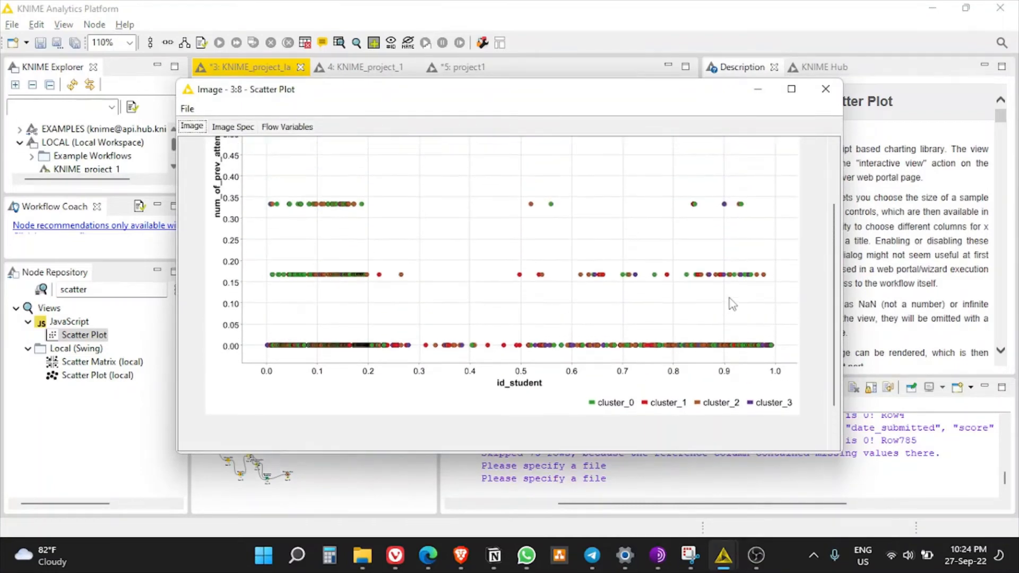
{"action": "left_click", "coordinate": [826, 88]}
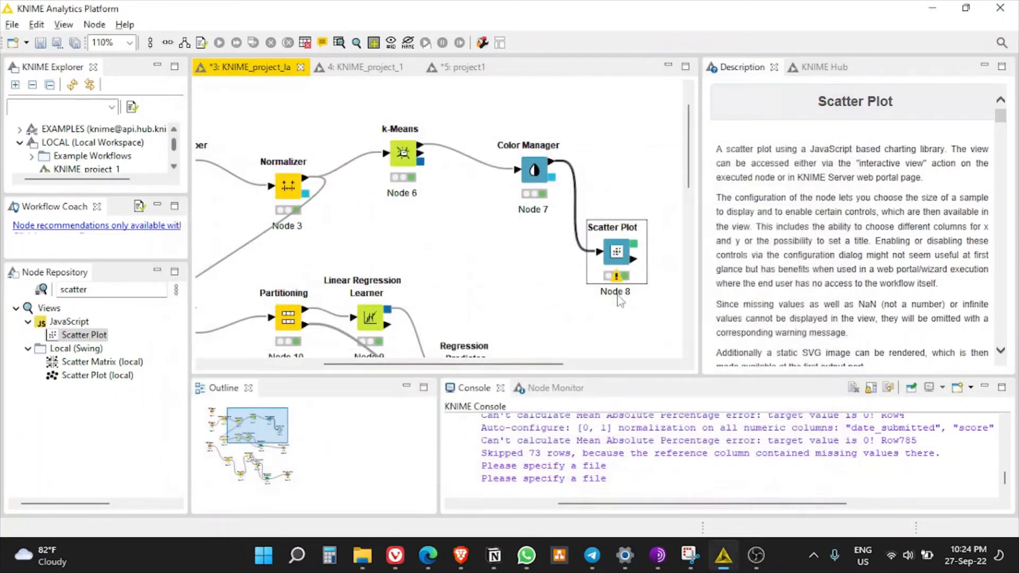
- In Scatter Plot Node 8's configuration, review the available columns and set the x-axis column to code_module
{"action": "double_click", "coordinate": [617, 253]}
{"action": "left_click", "coordinate": [533, 280]}
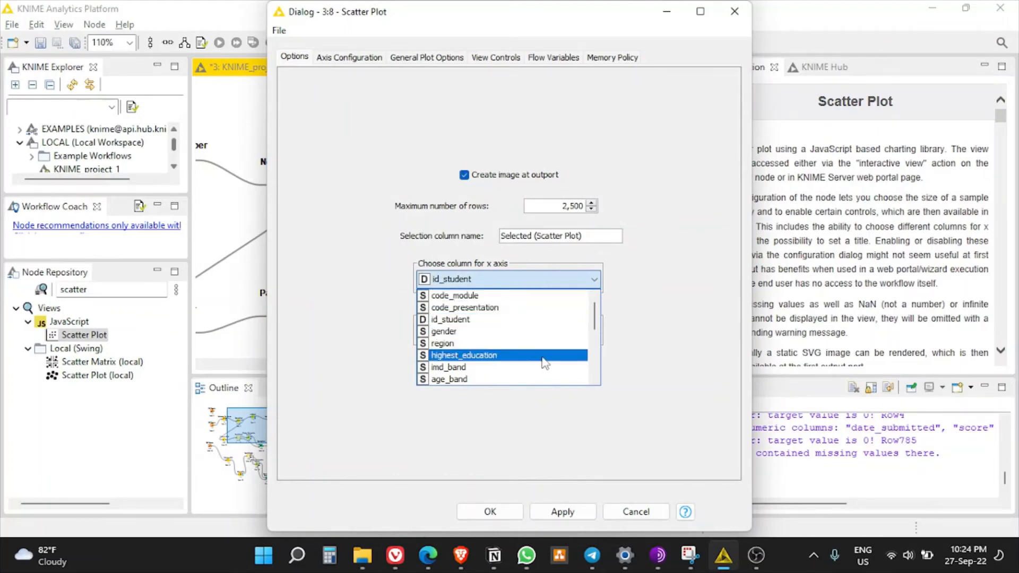
{"action": "scroll", "coordinate": [545, 363], "scroll_direction": "down", "scroll_amount": 2}
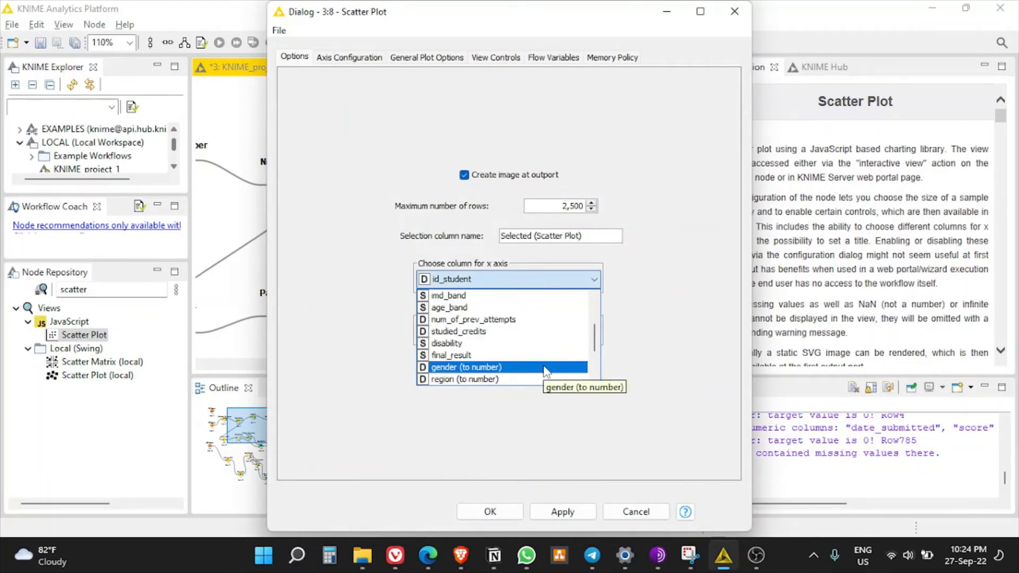
{"action": "scroll", "coordinate": [545, 370], "scroll_direction": "down", "scroll_amount": 1}
{"action": "scroll", "coordinate": [544, 375], "scroll_direction": "down", "scroll_amount": 1}
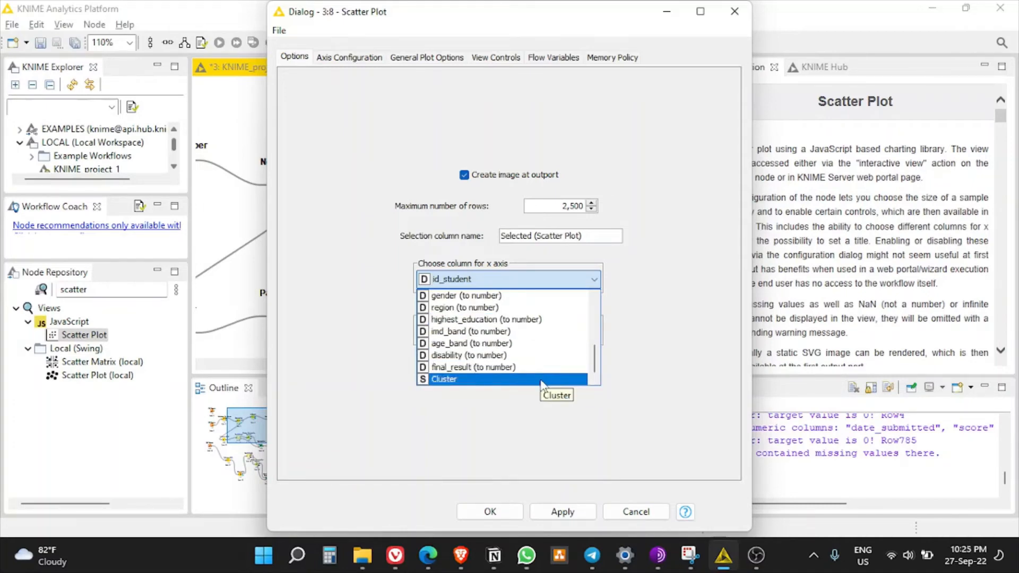
{"action": "scroll", "coordinate": [542, 362], "scroll_direction": "up", "scroll_amount": 5}
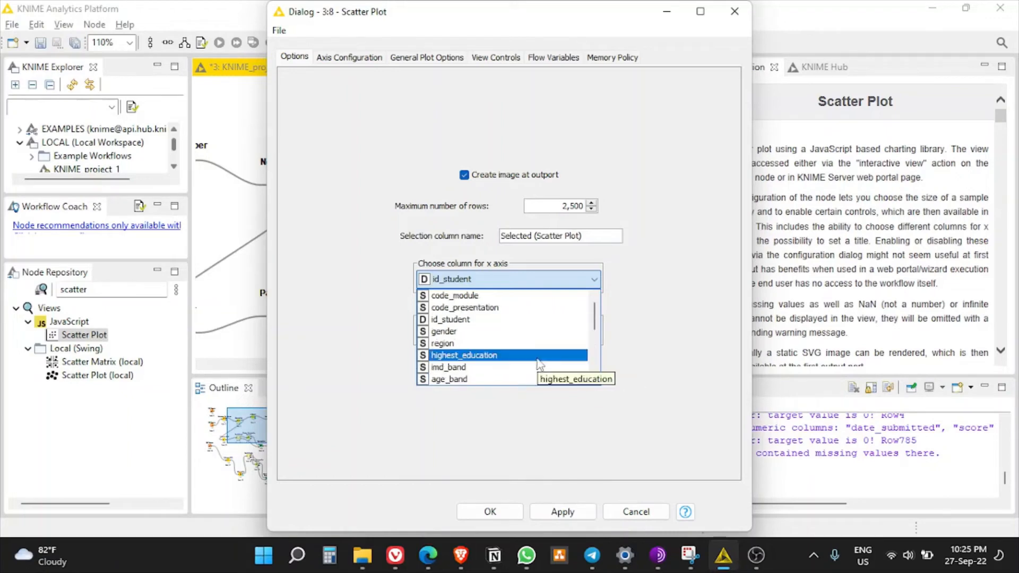
{"action": "left_click", "coordinate": [522, 298]}
- Set the Scatter Plot's y-axis column to id_student and apply the settings, accepting the node reset
{"action": "left_click", "coordinate": [531, 332]}
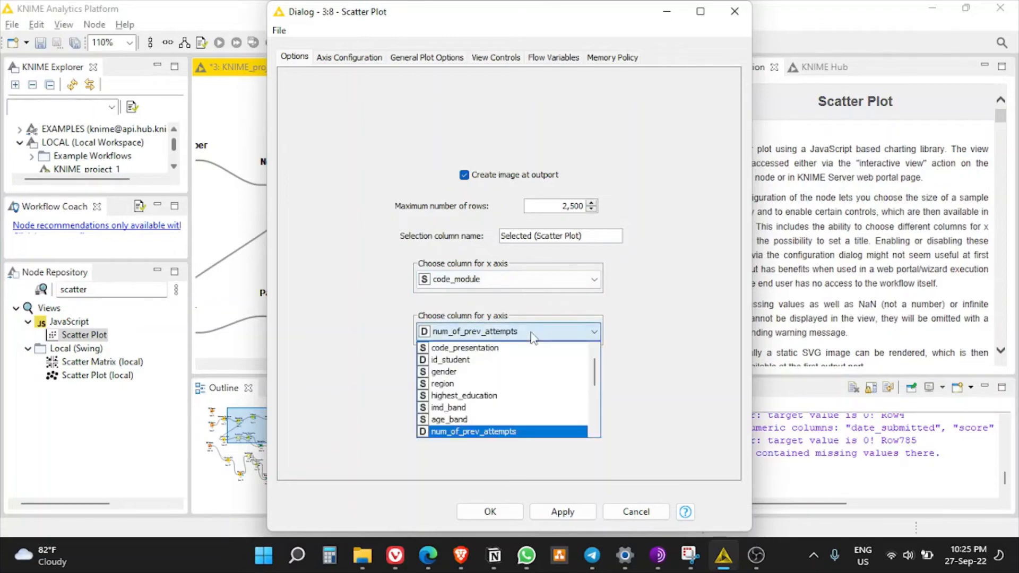
{"action": "left_click", "coordinate": [530, 360]}
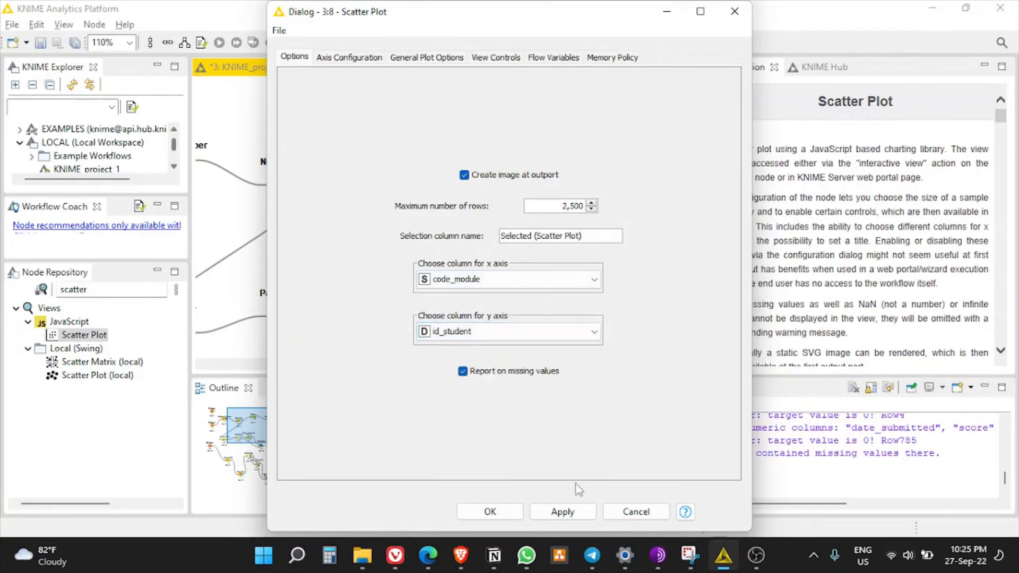
{"action": "left_click", "coordinate": [549, 508]}
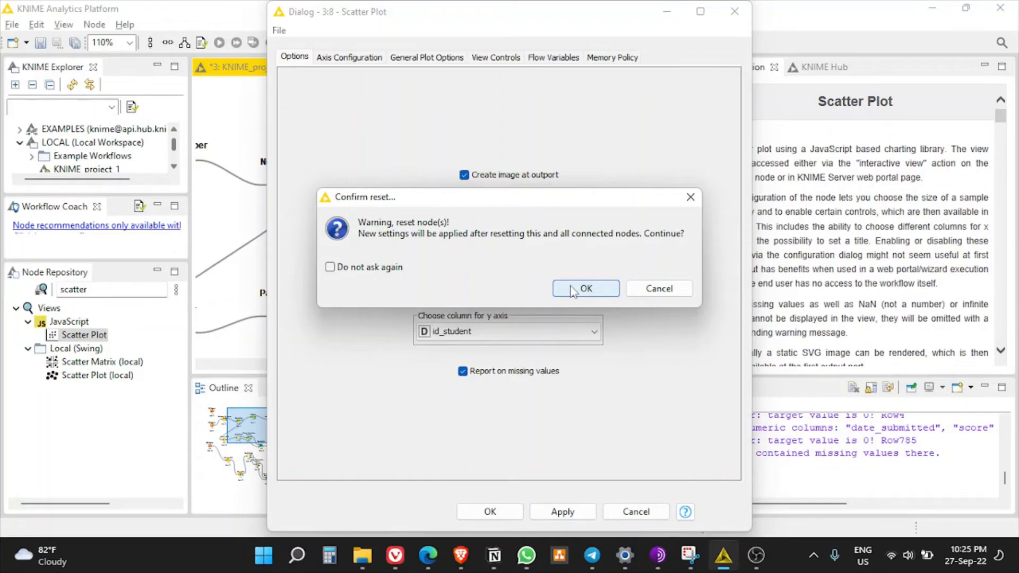
{"action": "left_click", "coordinate": [573, 291]}
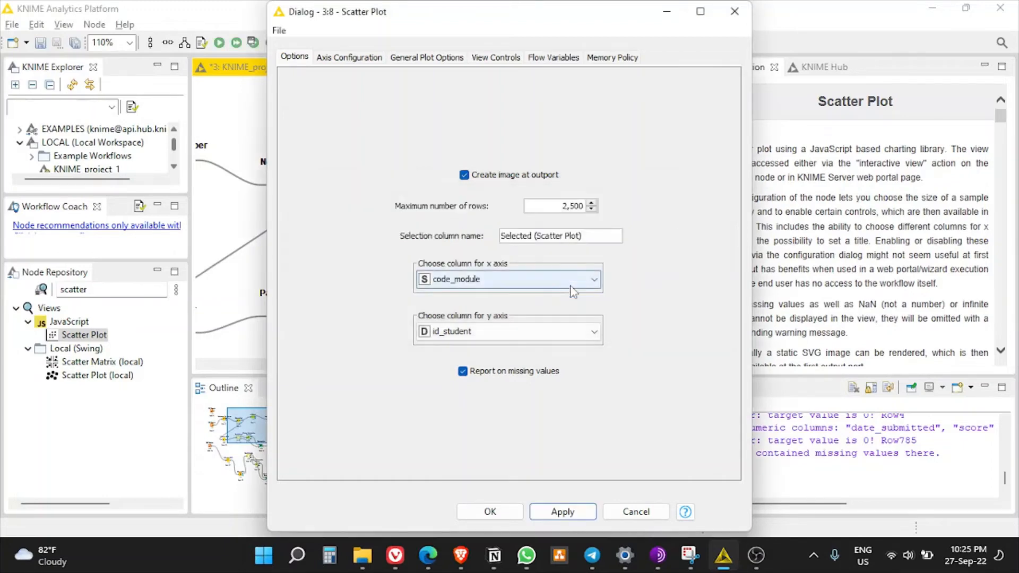
{"action": "left_click", "coordinate": [490, 512]}
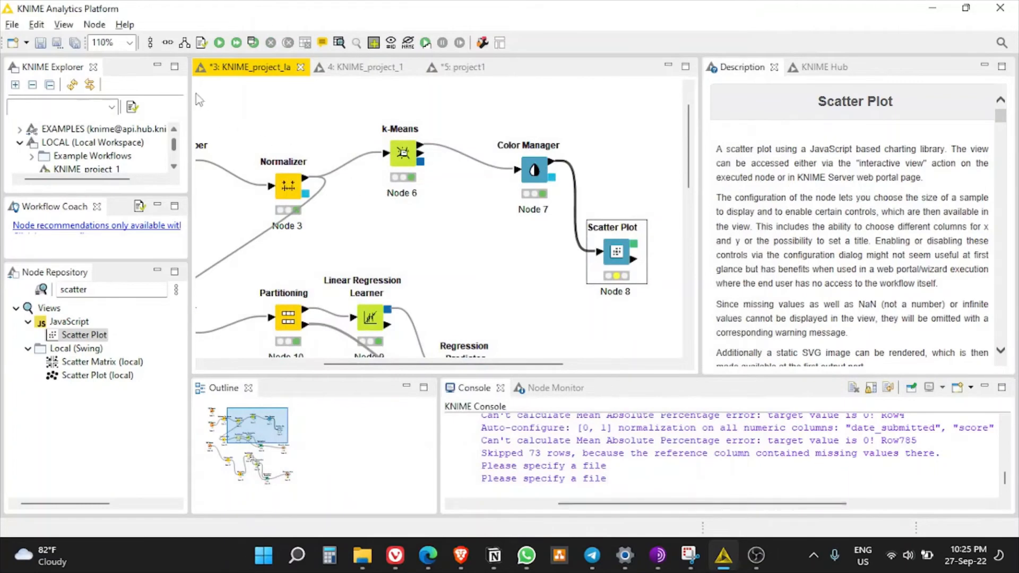
- Execute Scatter Plot Node 8, examine its output image, and close the image window
{"action": "left_click", "coordinate": [219, 42]}
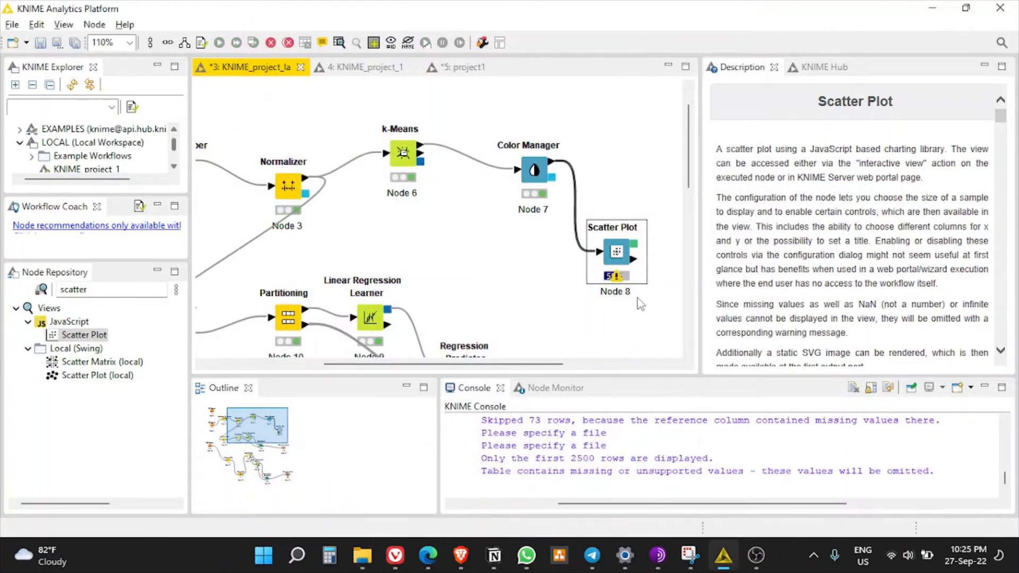
{"action": "right_click", "coordinate": [613, 258]}
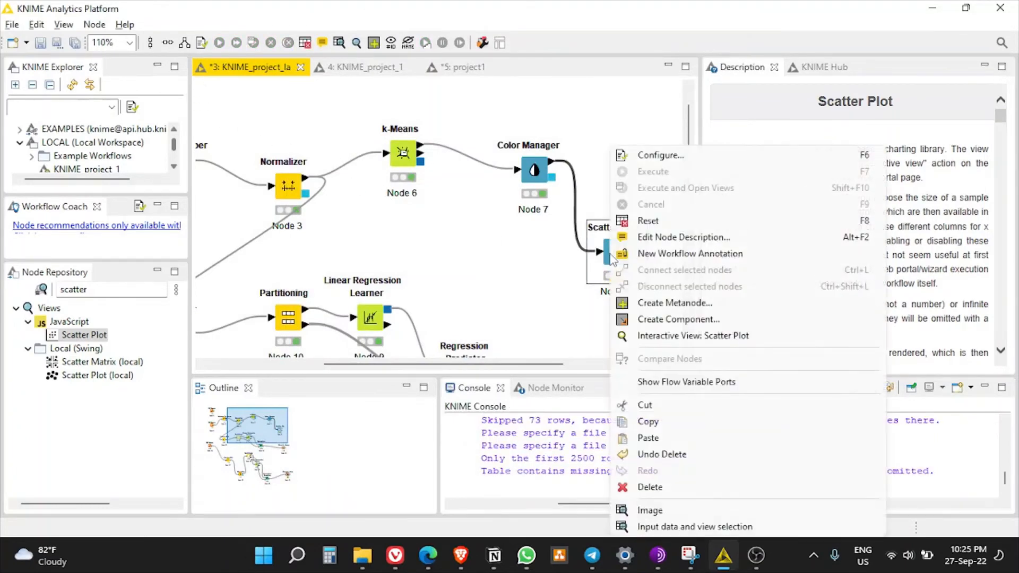
{"action": "left_click", "coordinate": [648, 505]}
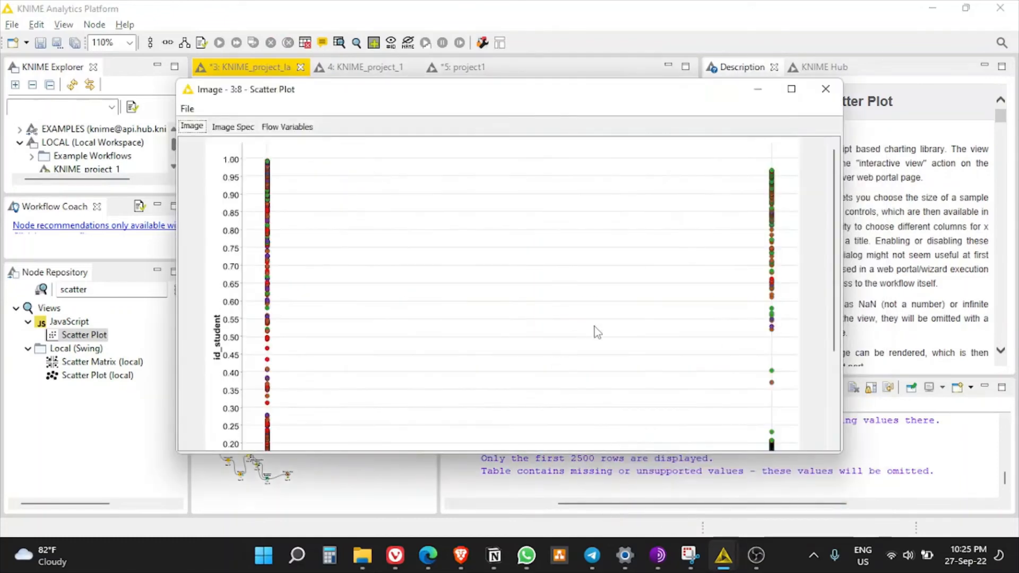
{"action": "scroll", "coordinate": [605, 329], "scroll_direction": "down", "scroll_amount": 4}
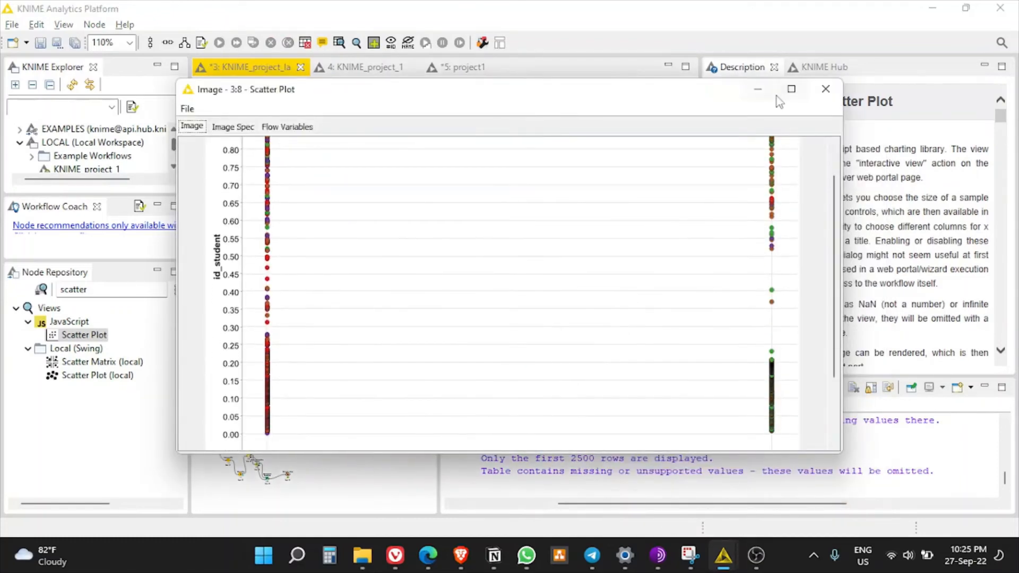
{"action": "left_click", "coordinate": [826, 89]}
- Set Scatter Plot Node 8's x-axis column to region, confirm the configuration with the node reset, and execute the node
{"action": "right_click", "coordinate": [616, 253]}
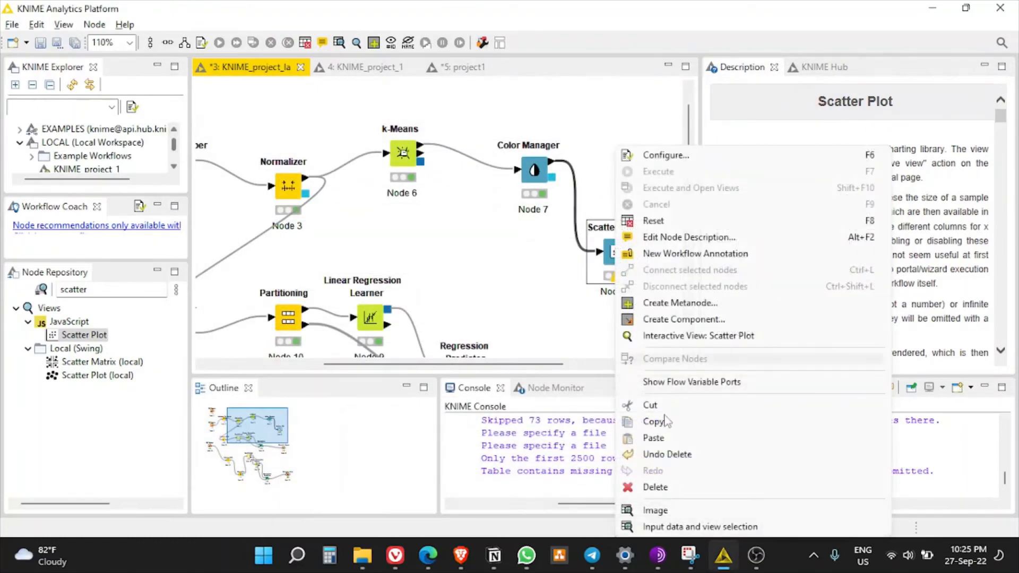
{"action": "left_click", "coordinate": [576, 254]}
{"action": "left_click", "coordinate": [611, 247]}
{"action": "double_click", "coordinate": [615, 254]}
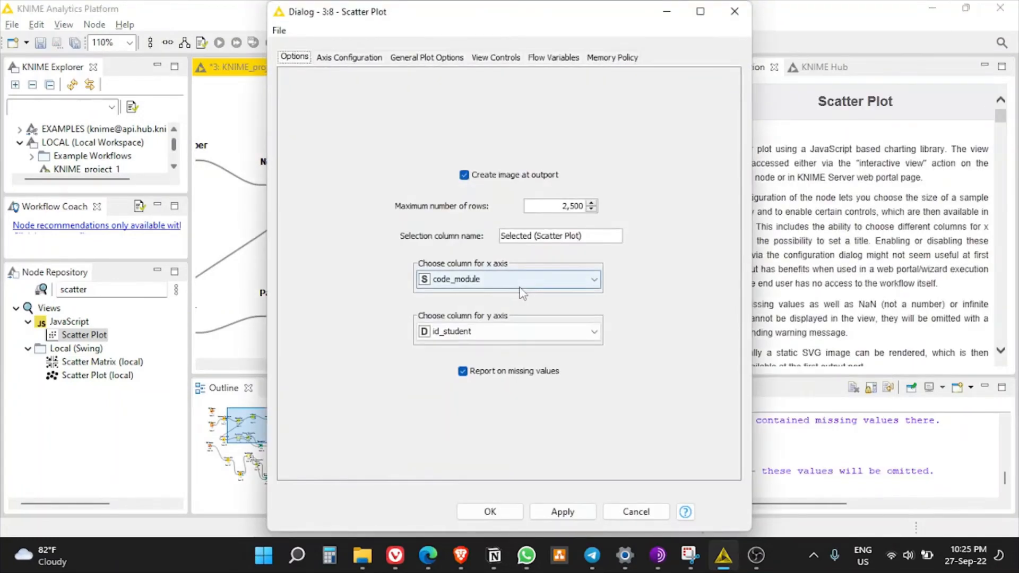
{"action": "left_click", "coordinate": [539, 285]}
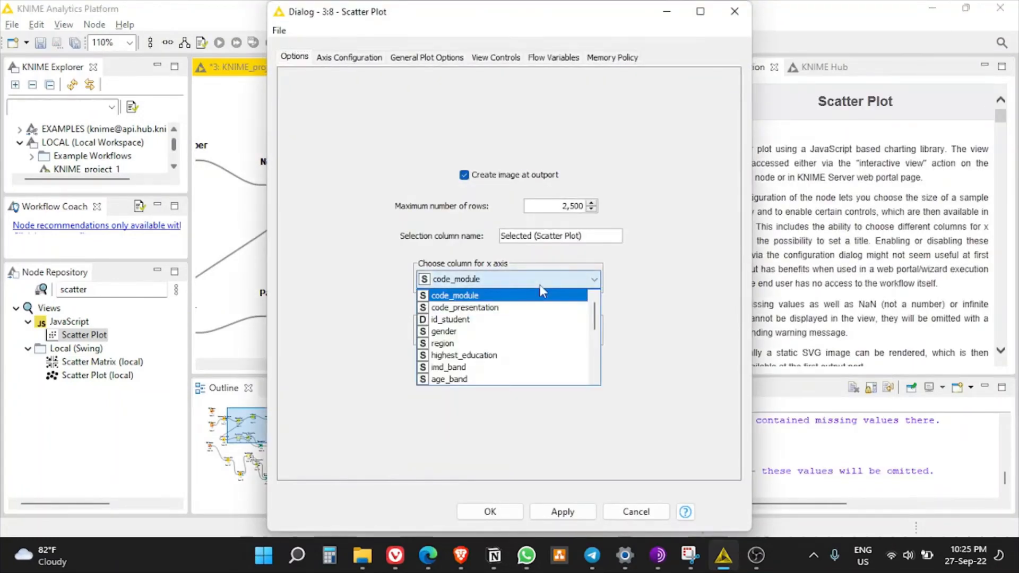
{"action": "left_click", "coordinate": [553, 347]}
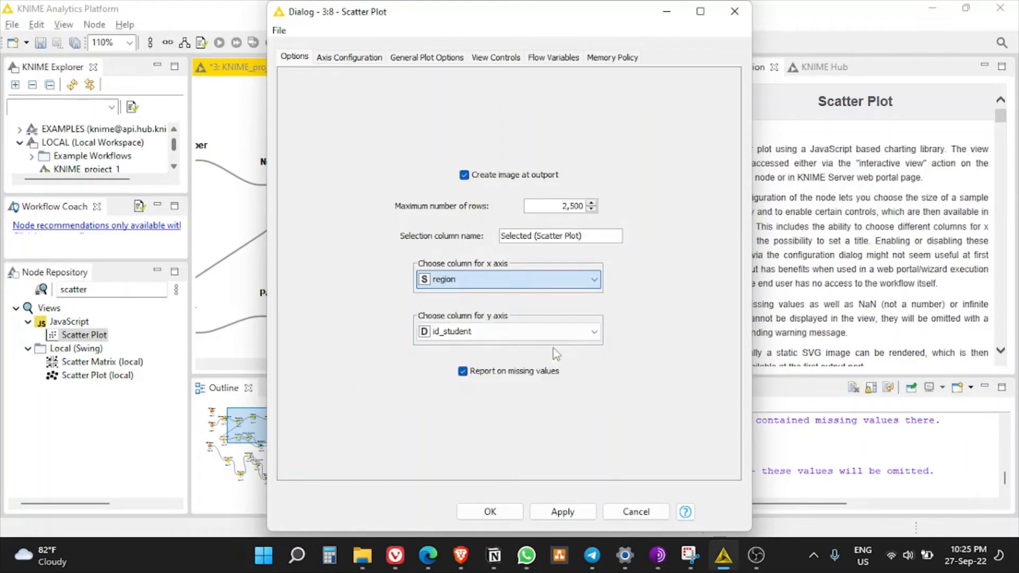
{"action": "left_click", "coordinate": [511, 516]}
{"action": "left_click", "coordinate": [574, 291]}
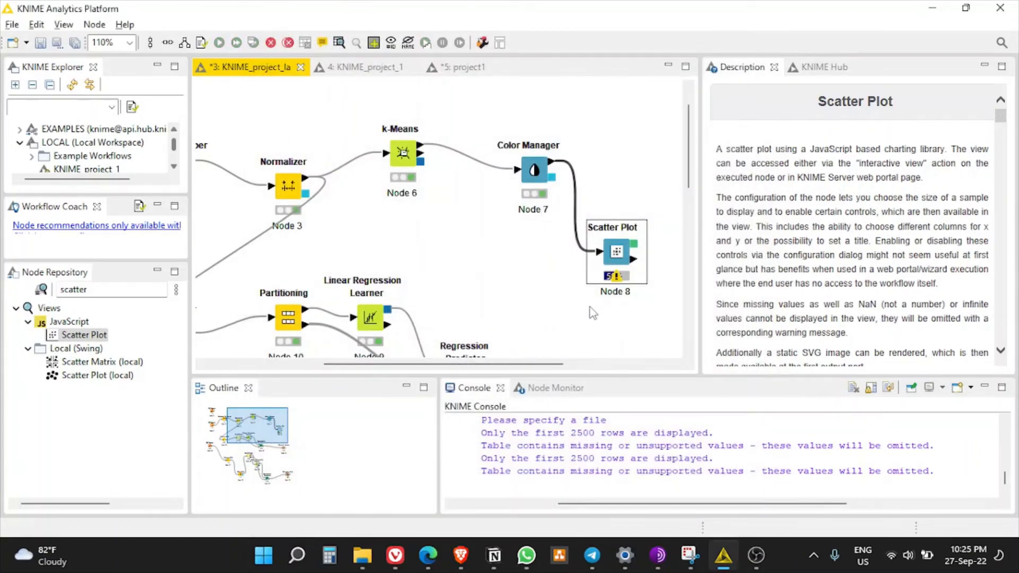
- View Scatter Plot Node 8's output image, examine the clusters per region along with the legend, and close the image
{"action": "right_click", "coordinate": [626, 282]}
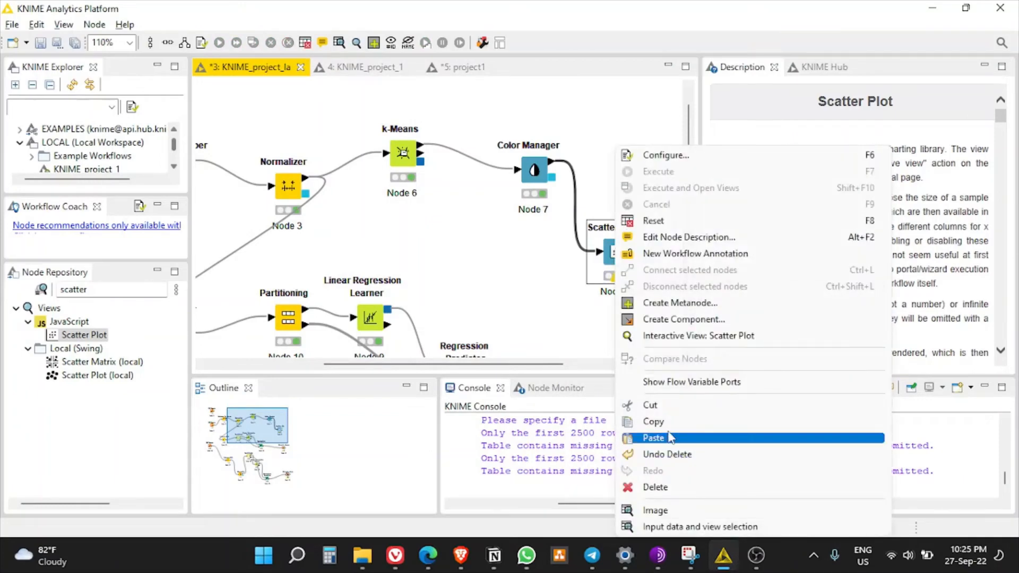
{"action": "left_click", "coordinate": [655, 510]}
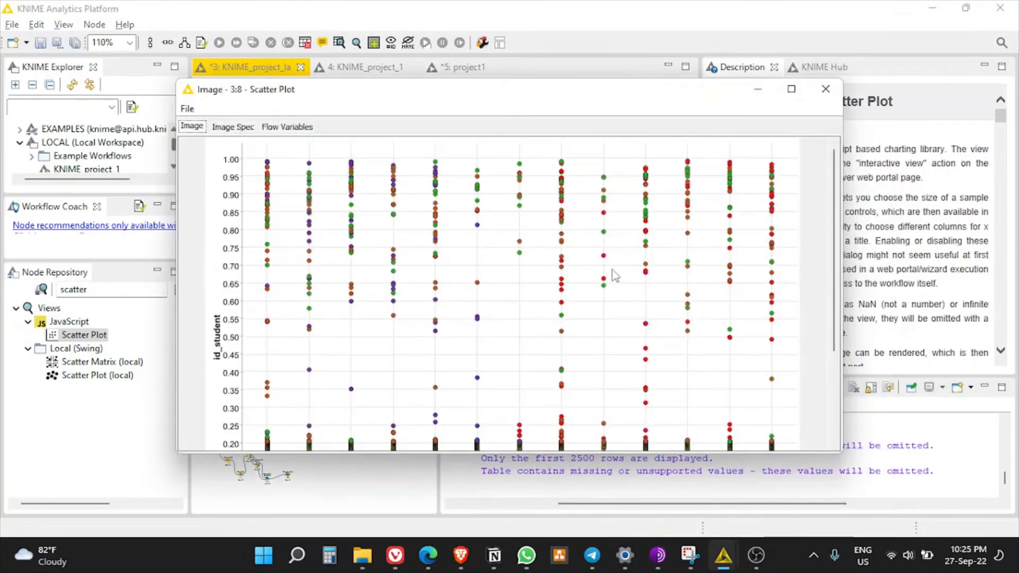
{"action": "scroll", "coordinate": [530, 389], "scroll_direction": "down", "scroll_amount": 2}
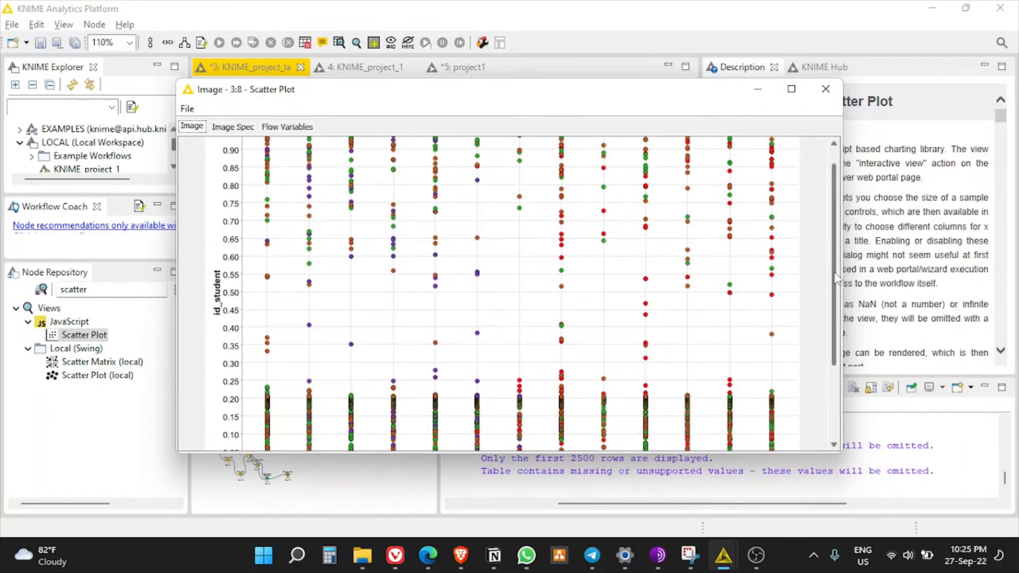
{"action": "left_click_drag", "start_coordinate": [831, 277], "coordinate": [852, 337]}
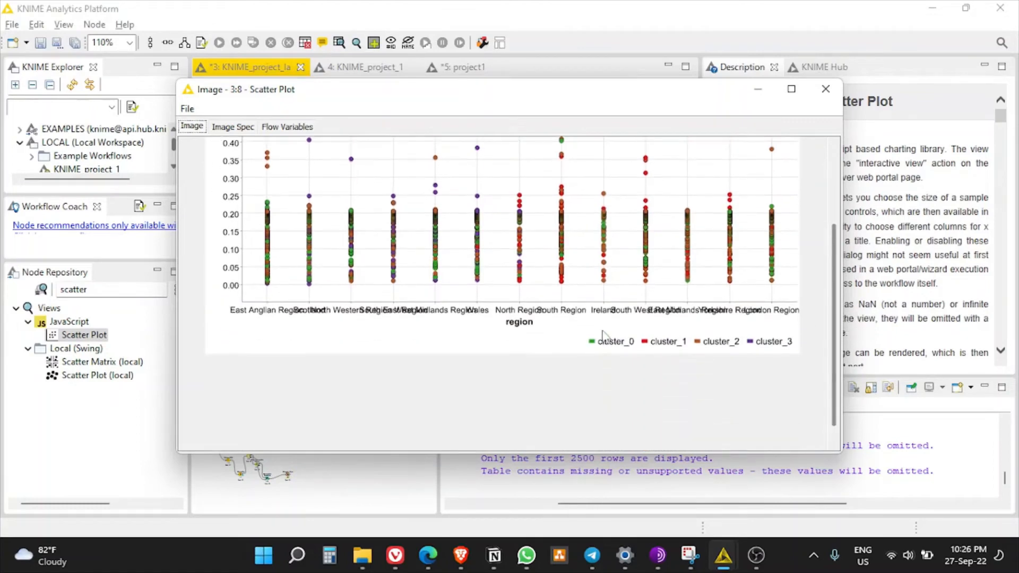
{"action": "left_click_drag", "start_coordinate": [834, 374], "coordinate": [835, 298]}
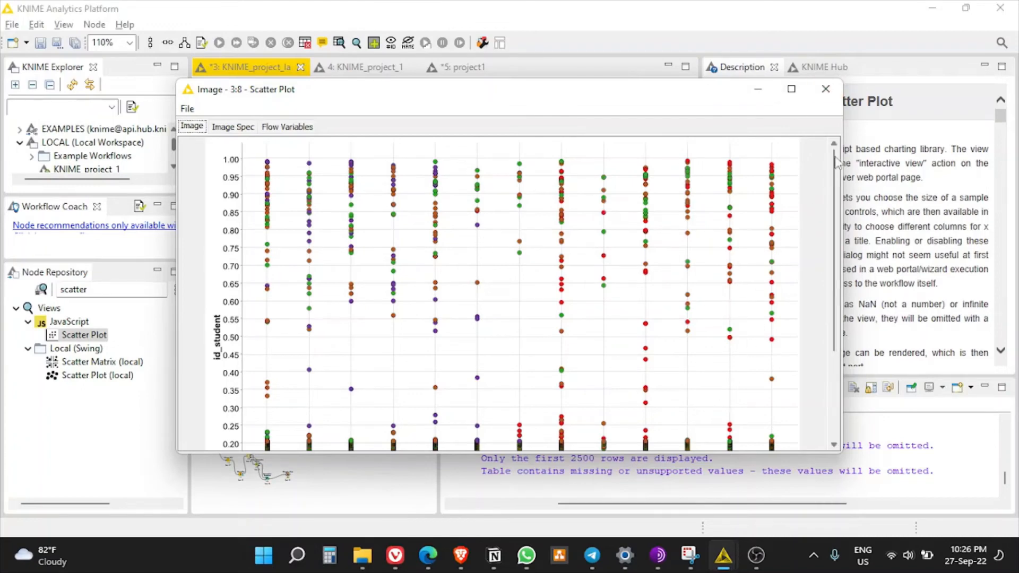
{"action": "left_click", "coordinate": [826, 90]}
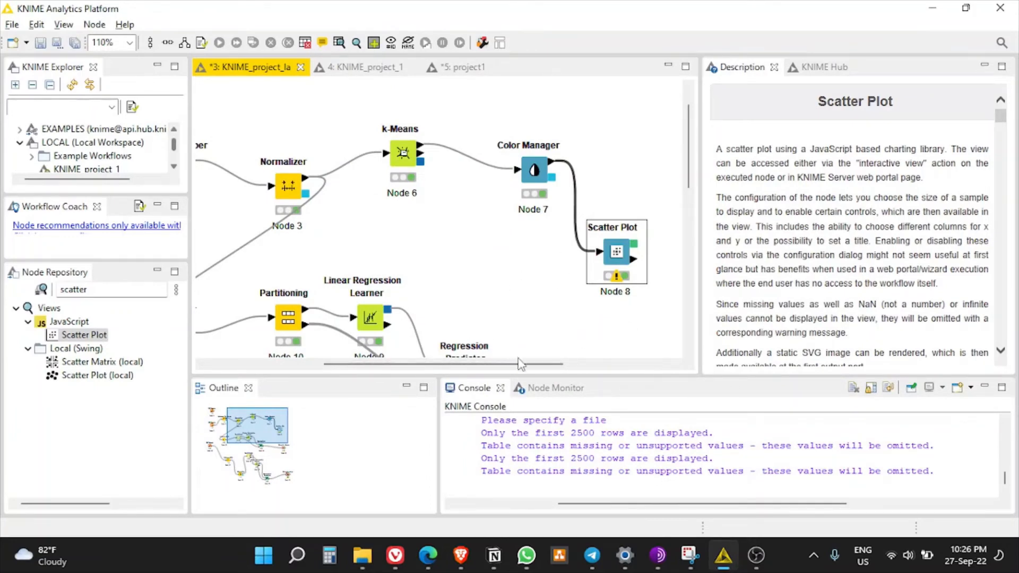
- Look over the workflow's lower branches, from Normalizer Node 3 and Column Filter Node 13 to CSV Reader Node 15 and Normalizer Node 22
{"action": "scroll", "coordinate": [531, 299], "scroll_direction": "left", "scroll_amount": 5}
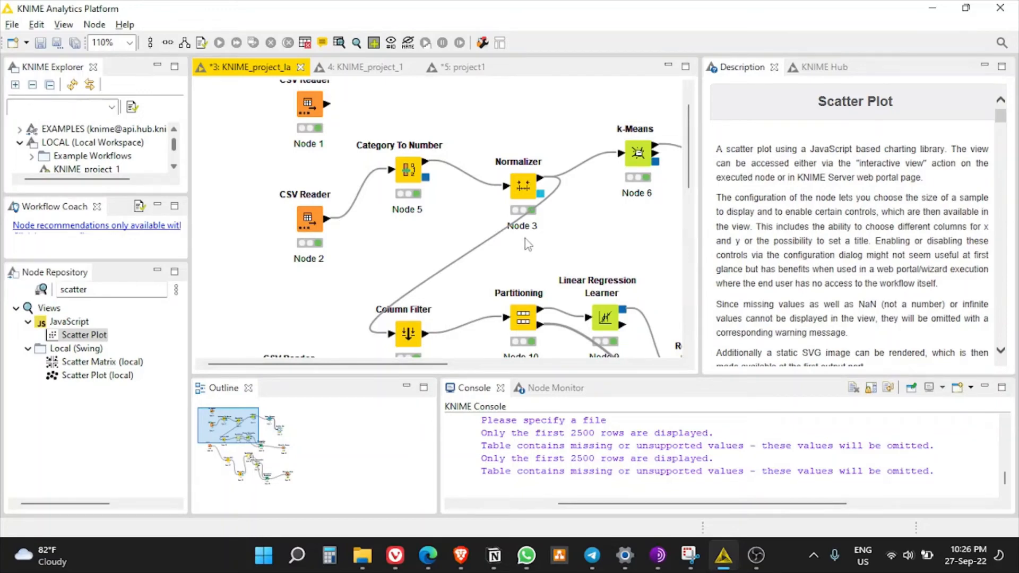
{"action": "scroll", "coordinate": [527, 244], "scroll_direction": "down", "scroll_amount": 3}
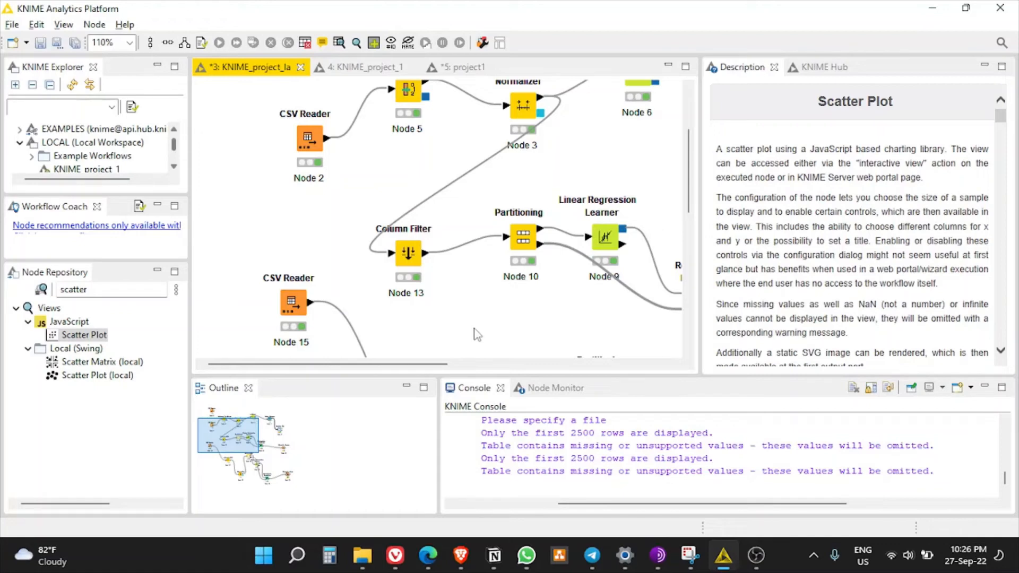
{"action": "scroll", "coordinate": [509, 273], "scroll_direction": "up", "scroll_amount": 3}
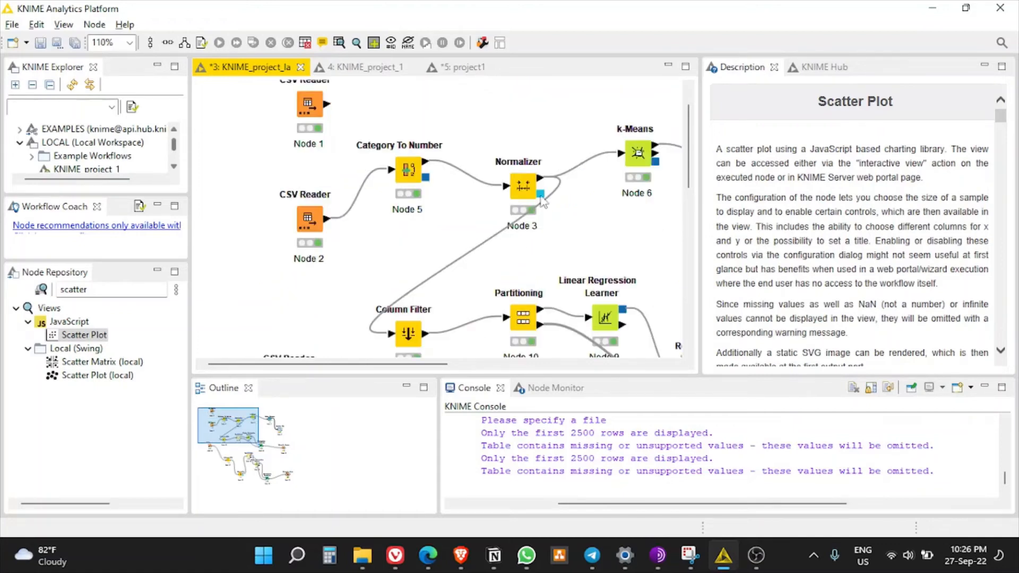
{"action": "scroll", "coordinate": [517, 197], "scroll_direction": "down", "scroll_amount": 6}
{"action": "scroll", "coordinate": [494, 281], "scroll_direction": "down", "scroll_amount": 3}
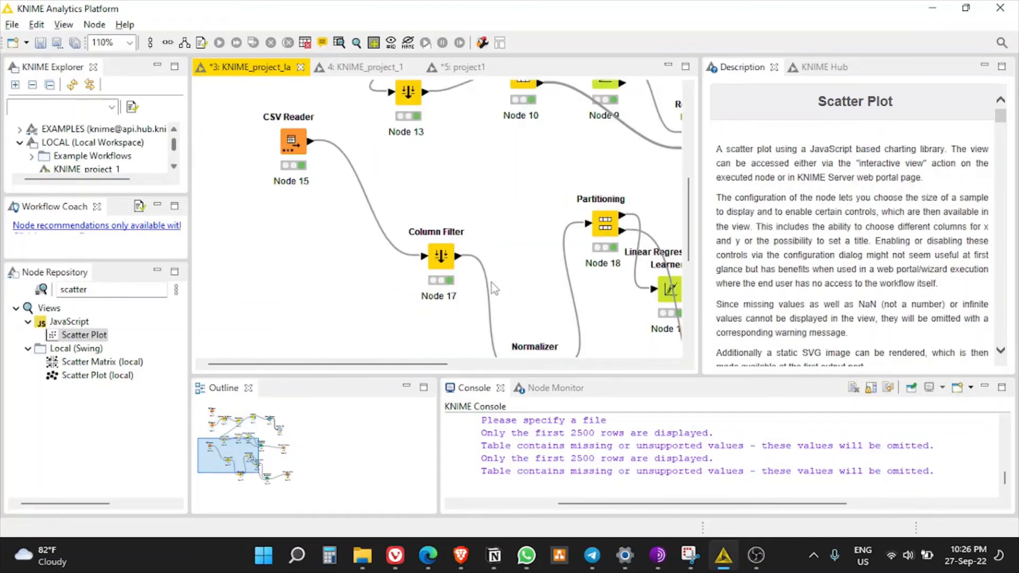
{"action": "scroll", "coordinate": [492, 282], "scroll_direction": "down", "scroll_amount": 3}
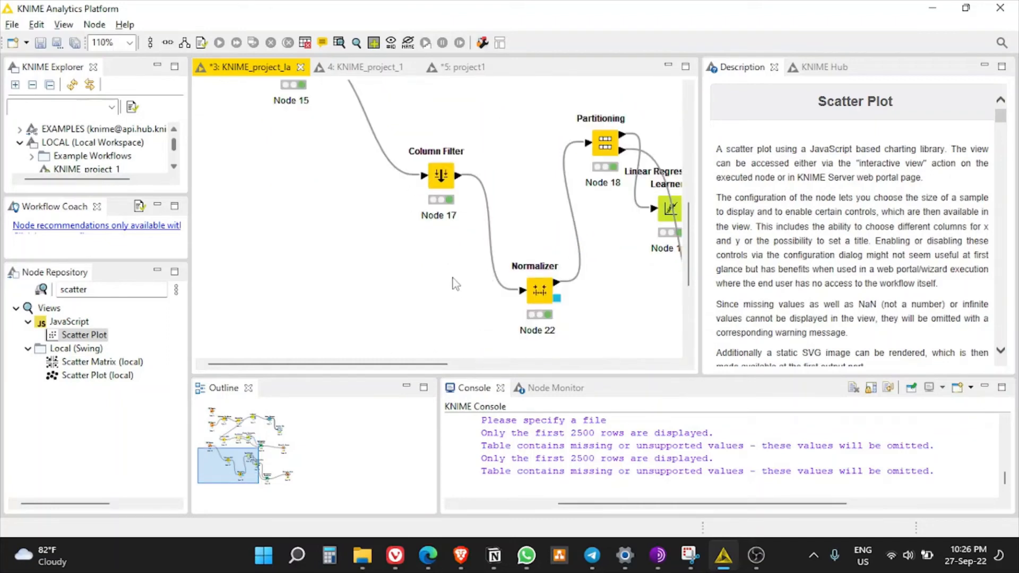
{"action": "scroll", "coordinate": [455, 284], "scroll_direction": "up", "scroll_amount": 3}
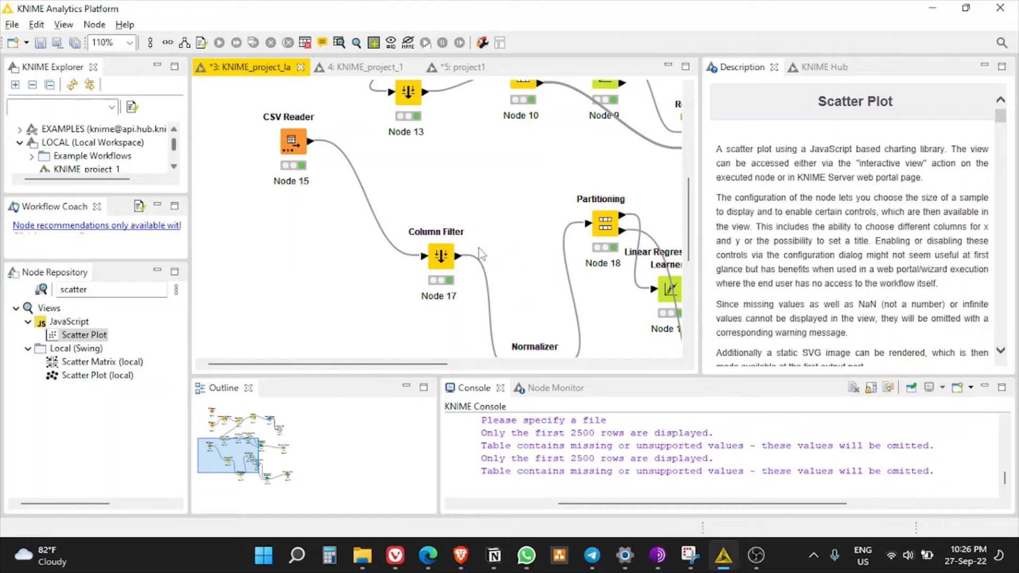
{"action": "scroll", "coordinate": [431, 230], "scroll_direction": "down", "scroll_amount": 6}
{"action": "scroll", "coordinate": [430, 231], "scroll_direction": "up", "scroll_amount": 5}
- Check which columns Column Filter Node 17 includes and excludes, and close its configuration without changes
{"action": "left_click", "coordinate": [449, 222]}
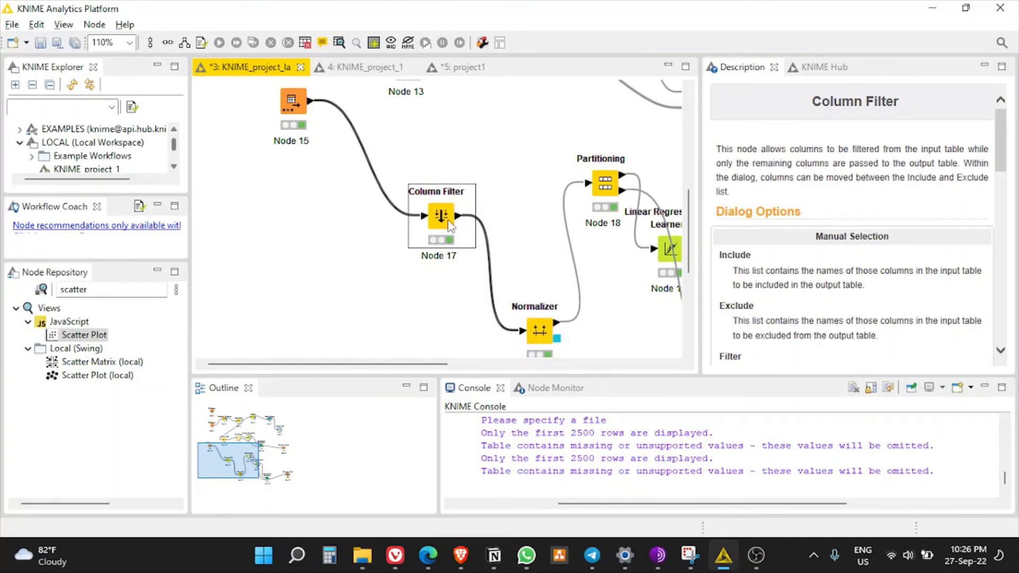
{"action": "double_click", "coordinate": [449, 222]}
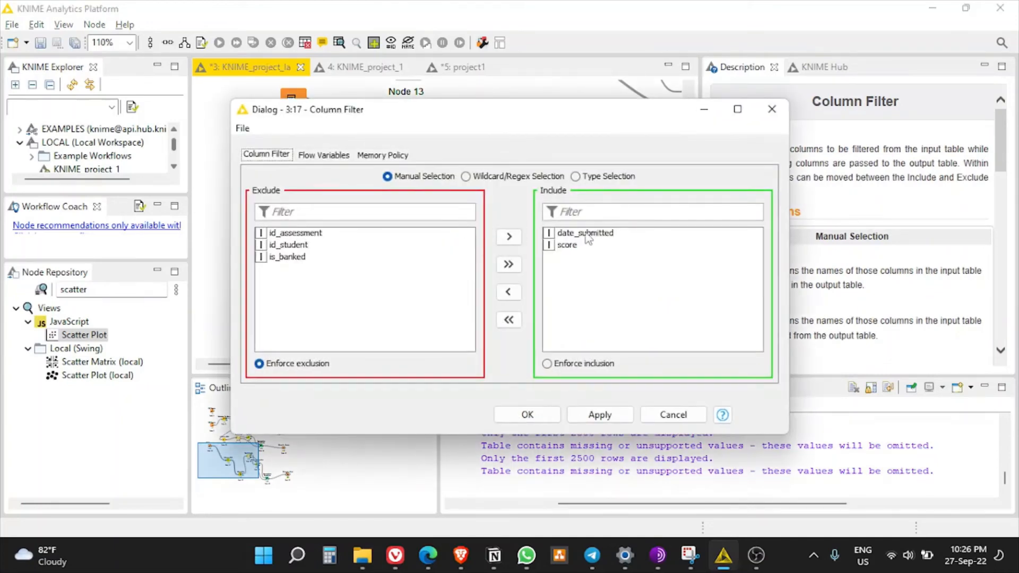
{"action": "left_click", "coordinate": [772, 109]}
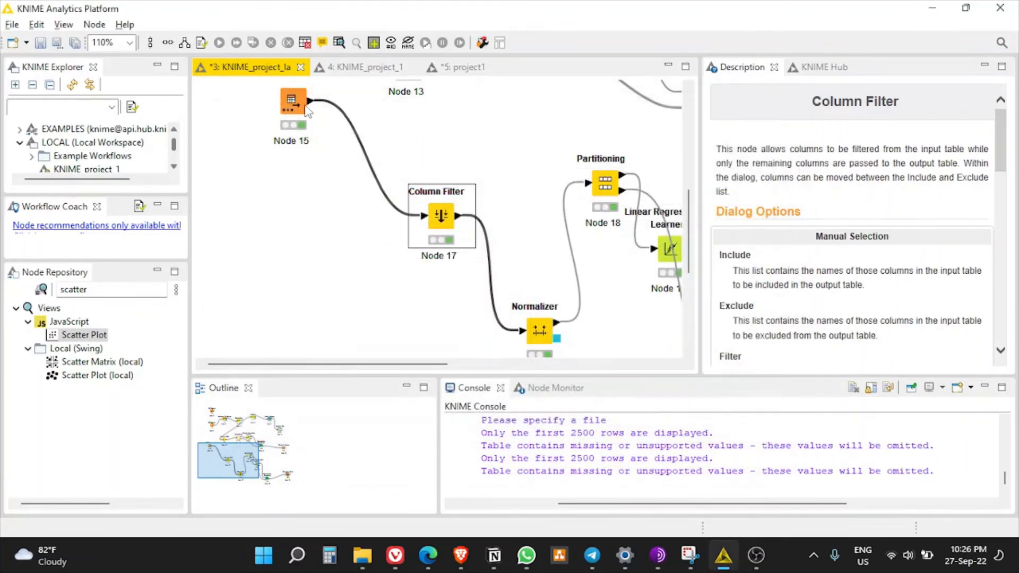
- Examine the studentAssessment.csv preview in CSV Reader Node 15, widening its columns to read the headers, and close the configuration
{"action": "left_click", "coordinate": [294, 104]}
{"action": "double_click", "coordinate": [293, 103]}
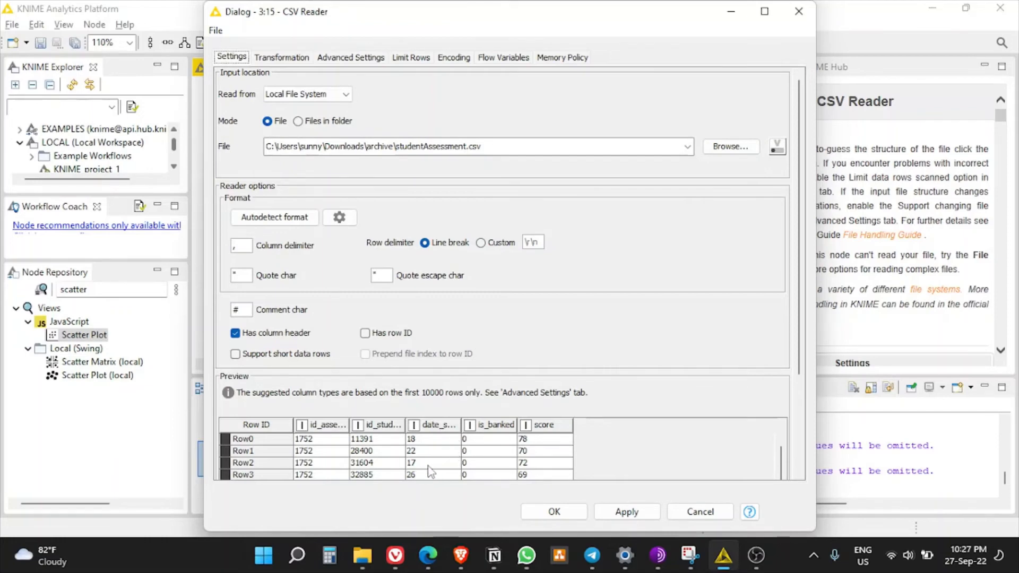
{"action": "scroll", "coordinate": [792, 362], "scroll_direction": "down", "scroll_amount": 5}
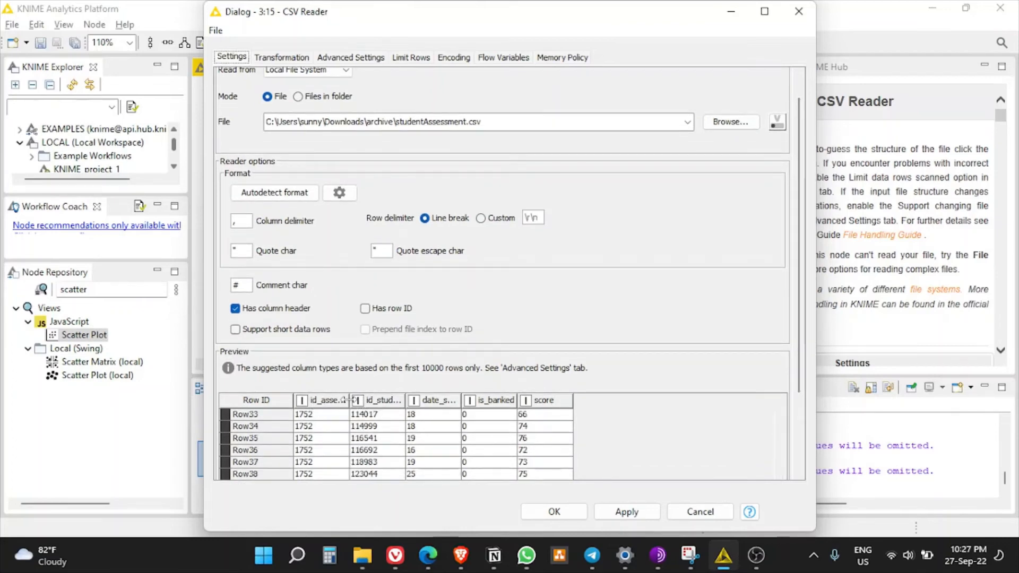
{"action": "left_click_drag", "start_coordinate": [349, 400], "coordinate": [610, 400]}
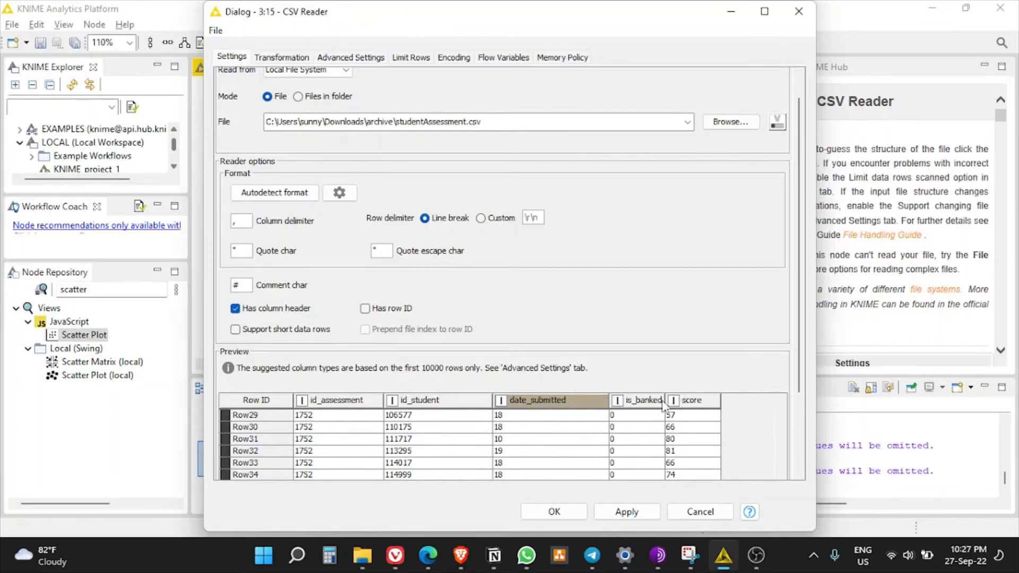
{"action": "left_click", "coordinate": [637, 518]}
{"action": "left_click", "coordinate": [701, 511]}
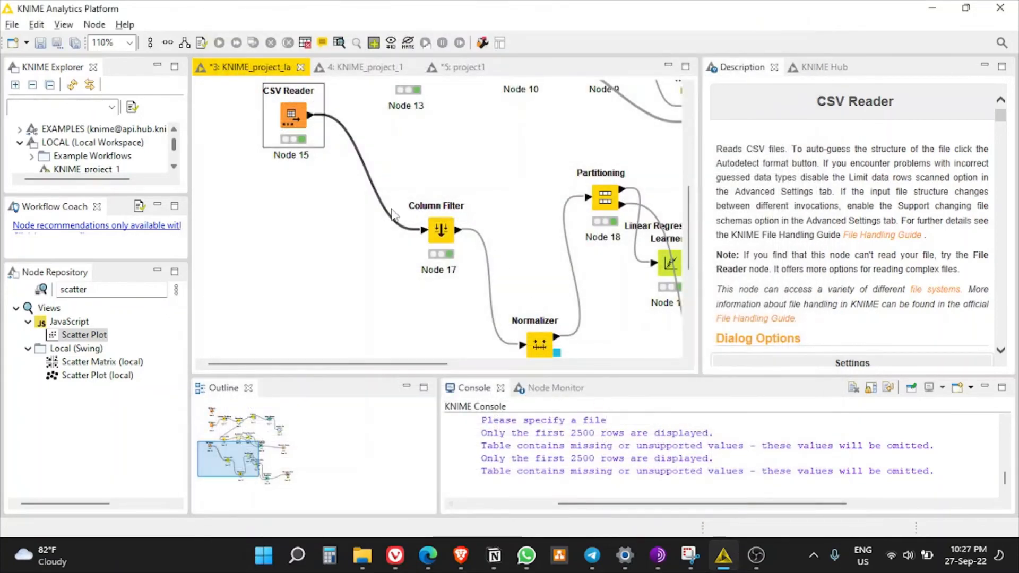
- In CSV Reader Node 15's column transformations, review the available types and set the score column's type to Number (double)
{"action": "double_click", "coordinate": [290, 115]}
{"action": "left_click", "coordinate": [282, 56]}
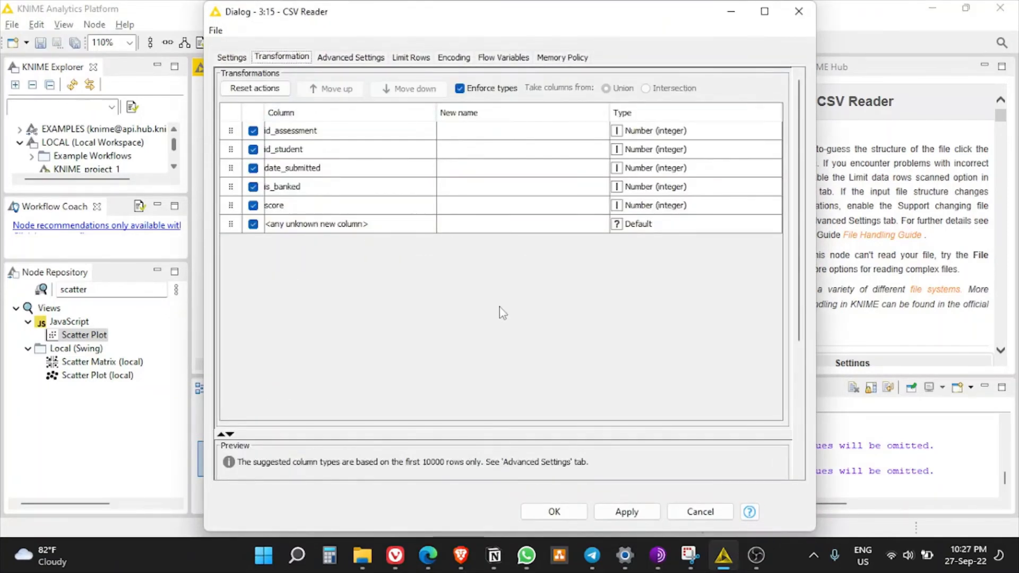
{"action": "left_click", "coordinate": [306, 210]}
{"action": "left_click", "coordinate": [359, 169]}
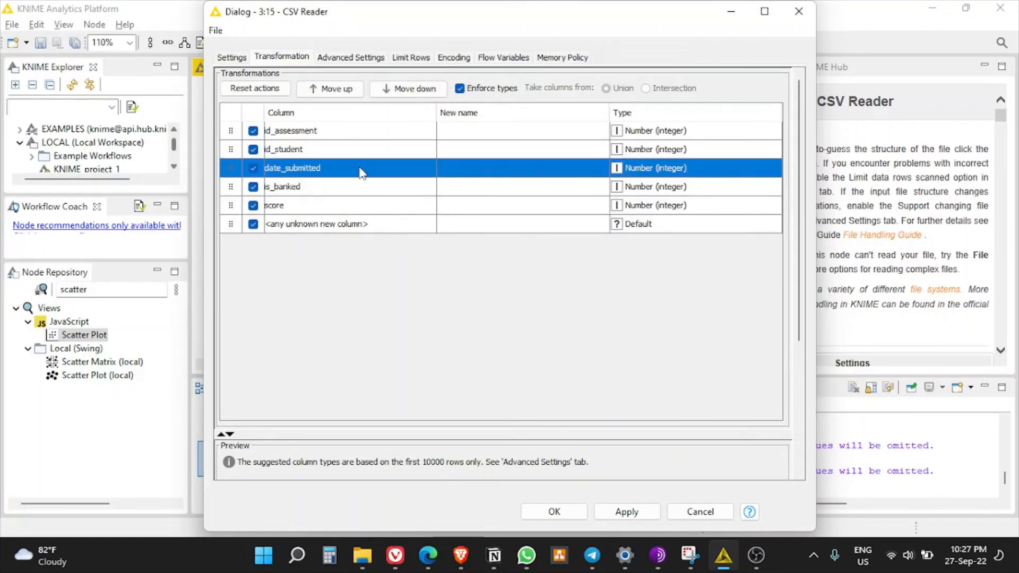
{"action": "left_click", "coordinate": [724, 206]}
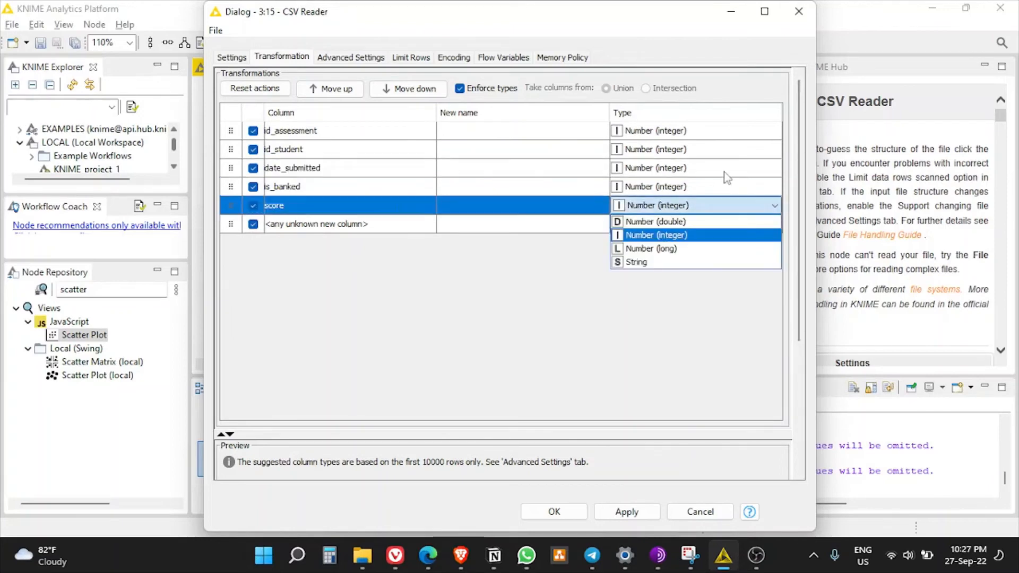
{"action": "left_click", "coordinate": [631, 379]}
{"action": "left_click", "coordinate": [682, 212]}
{"action": "left_click", "coordinate": [533, 302]}
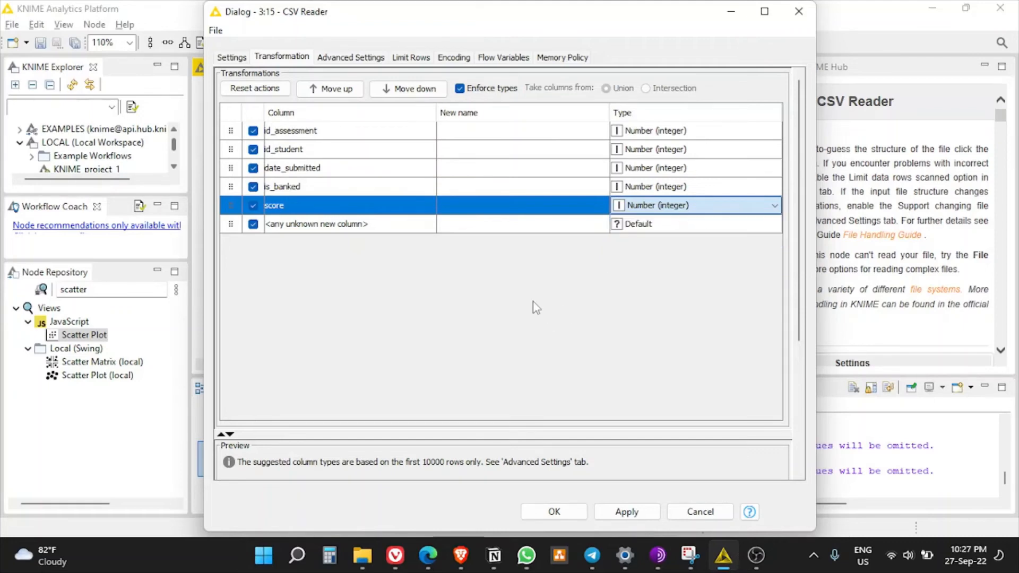
{"action": "left_click", "coordinate": [756, 208]}
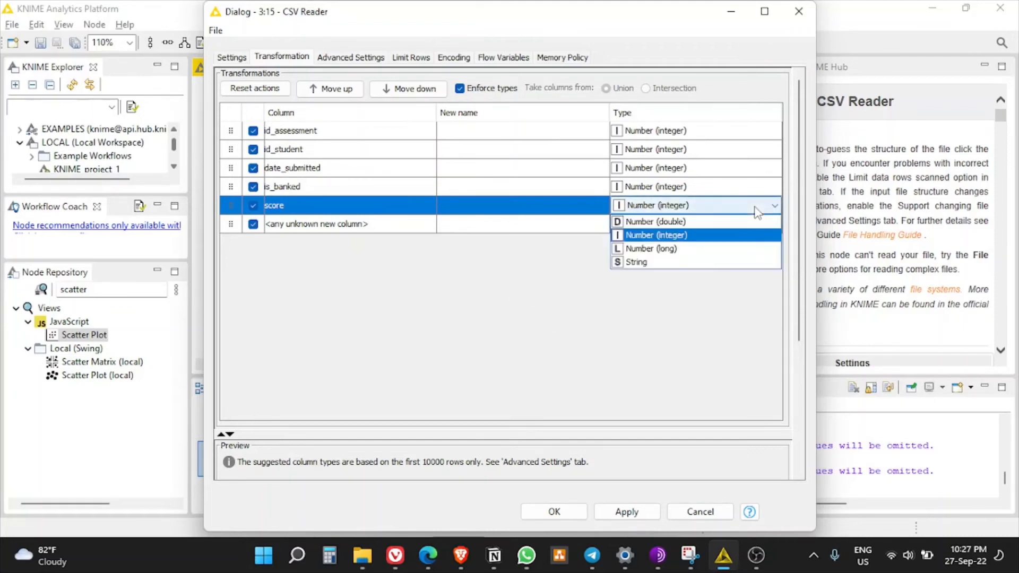
{"action": "left_click", "coordinate": [393, 279]}
{"action": "left_click", "coordinate": [710, 210]}
{"action": "left_click", "coordinate": [698, 221]}
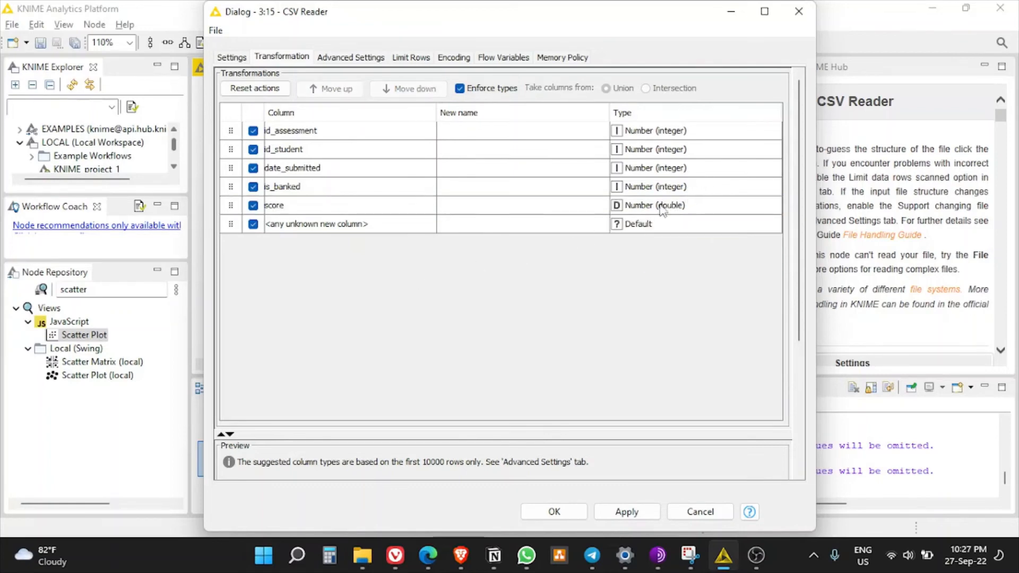
- Keep date_submitted as Number (integer), apply CSV Reader Node 15's settings with the node reset, and execute all executable nodes
{"action": "left_click", "coordinate": [703, 169]}
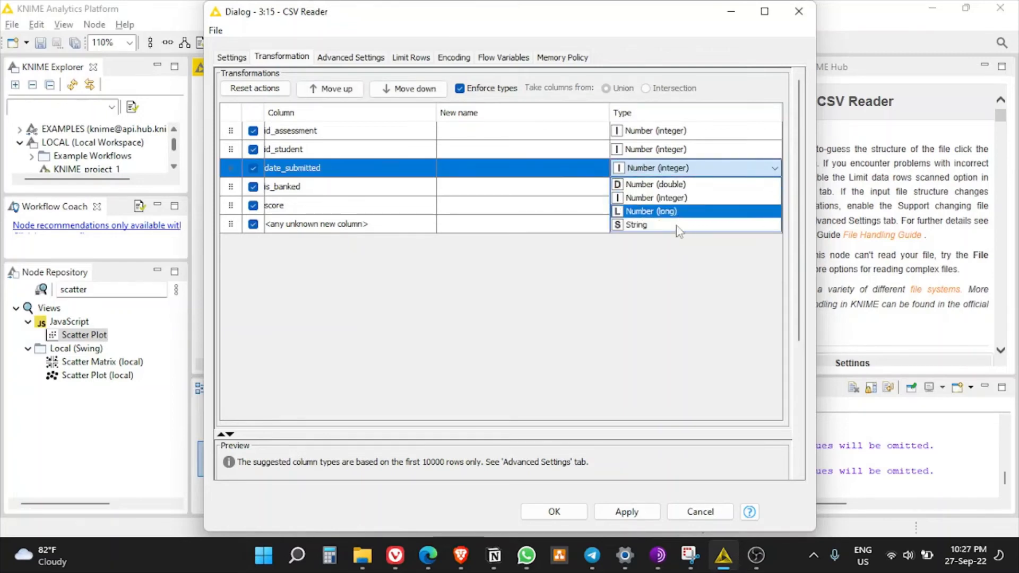
{"action": "left_click", "coordinate": [682, 198]}
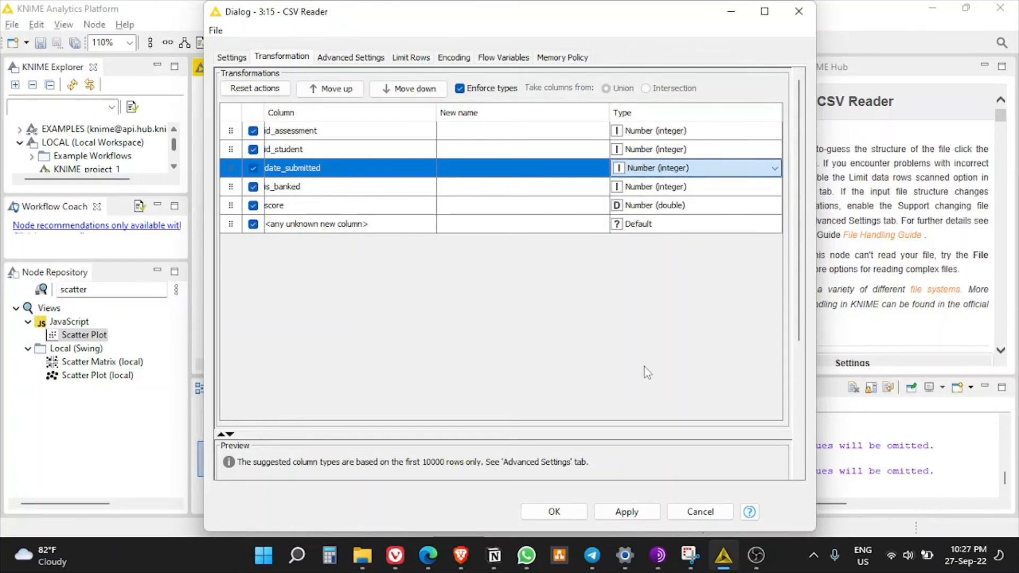
{"action": "left_click", "coordinate": [626, 511]}
{"action": "left_click", "coordinate": [586, 288]}
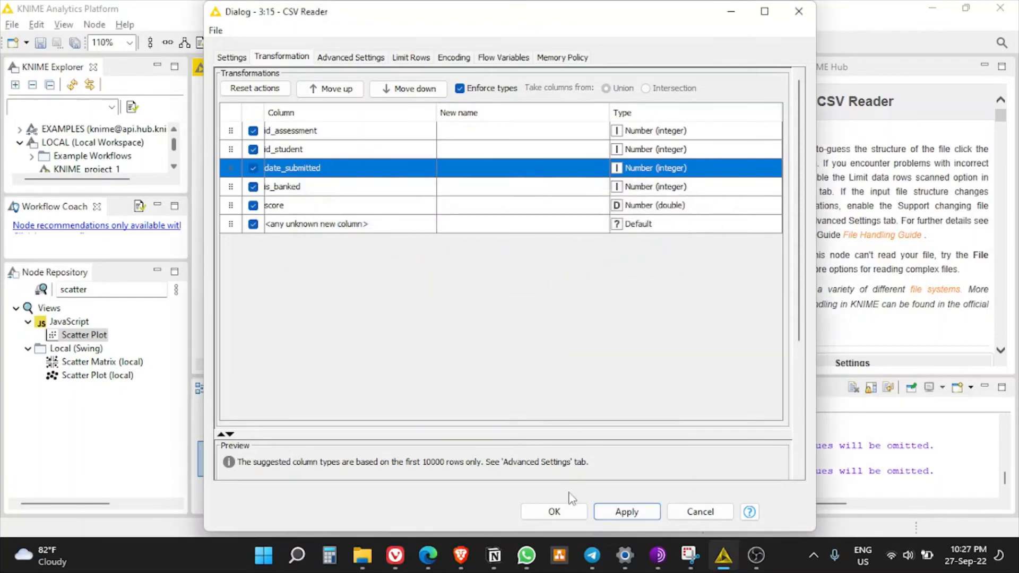
{"action": "left_click", "coordinate": [560, 513]}
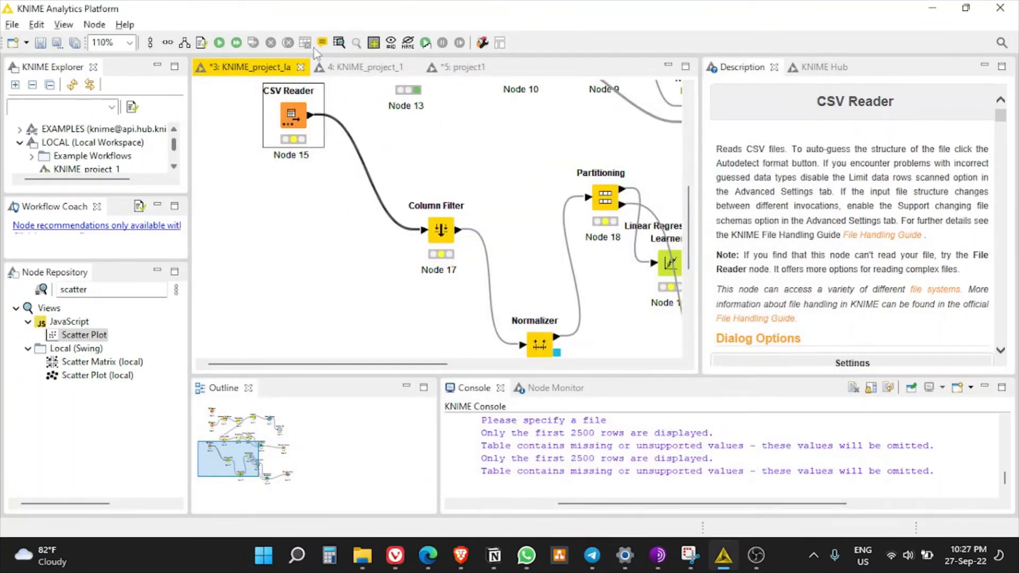
{"action": "left_click", "coordinate": [240, 44]}
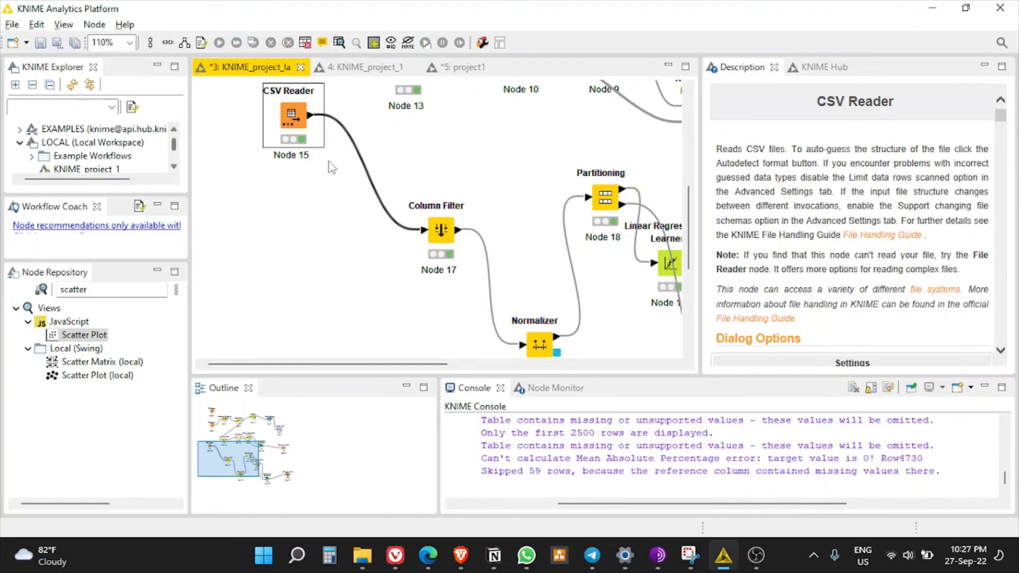
- Move CSV Reader Node 15 slightly lower, set Column Filter Node 17 to write tables to disc with the node reset, and execute all executable nodes
{"action": "left_click_drag", "start_coordinate": [291, 114], "coordinate": [292, 130]}
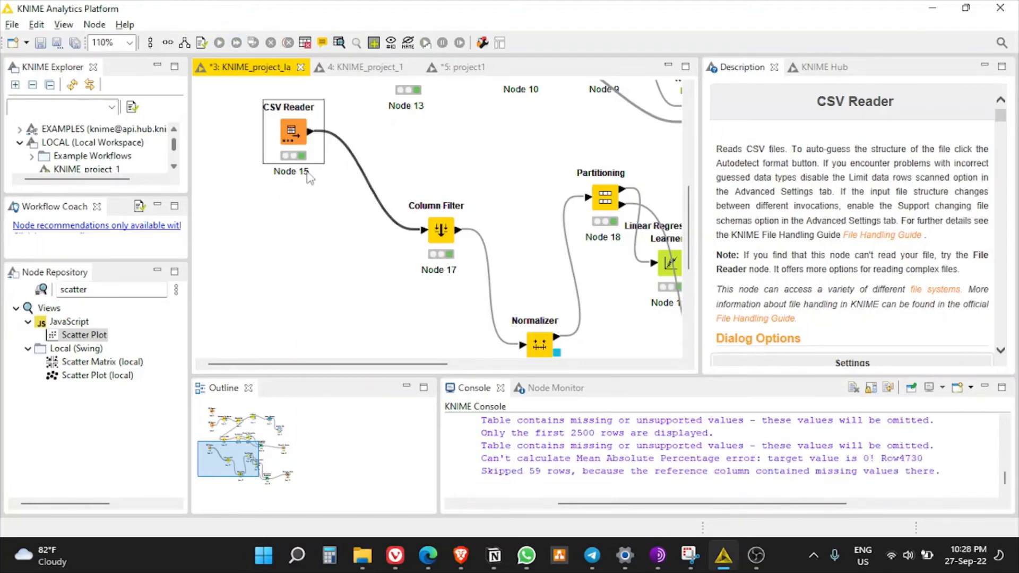
{"action": "double_click", "coordinate": [442, 232]}
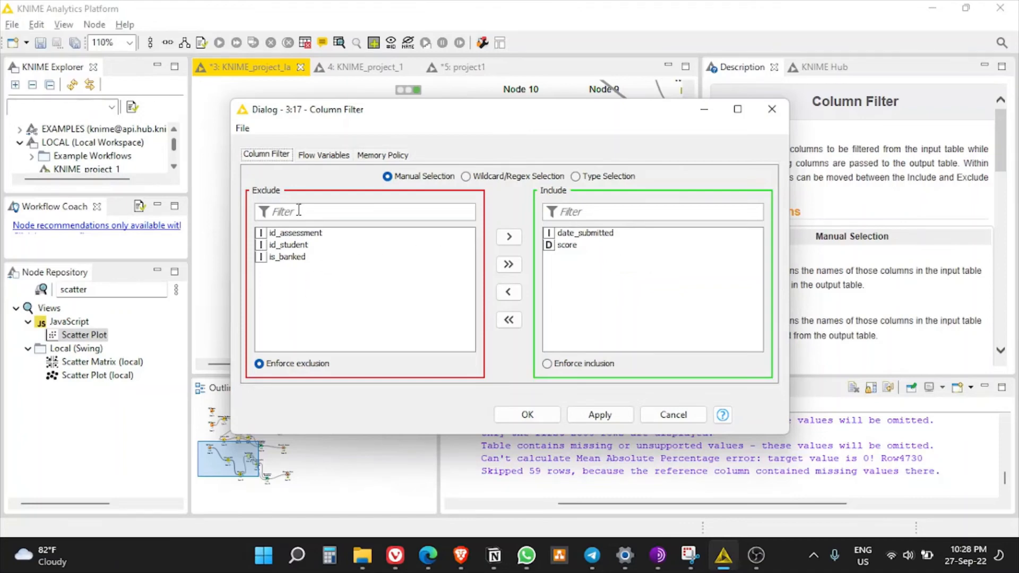
{"action": "left_click", "coordinate": [319, 157]}
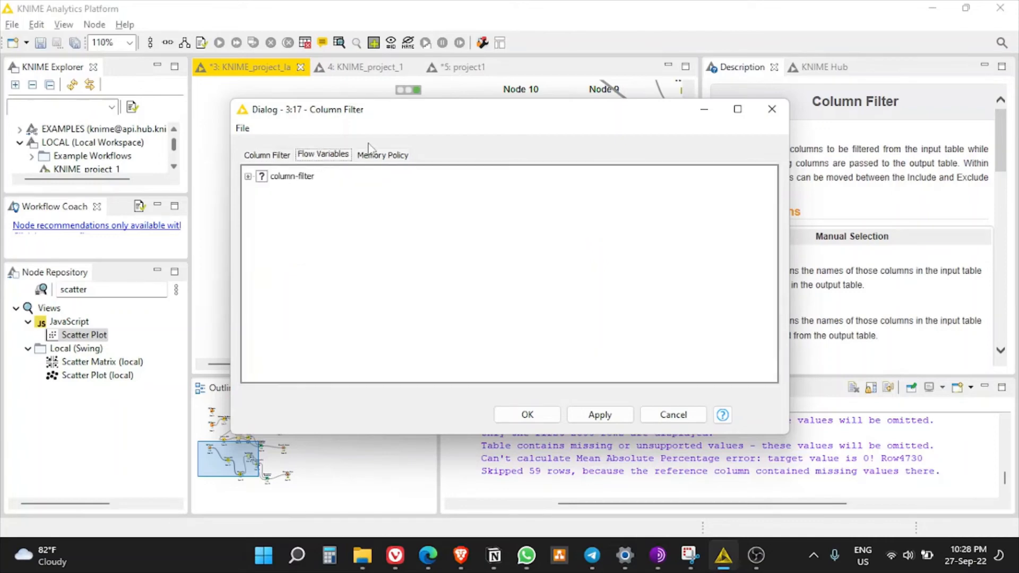
{"action": "left_click", "coordinate": [381, 154]}
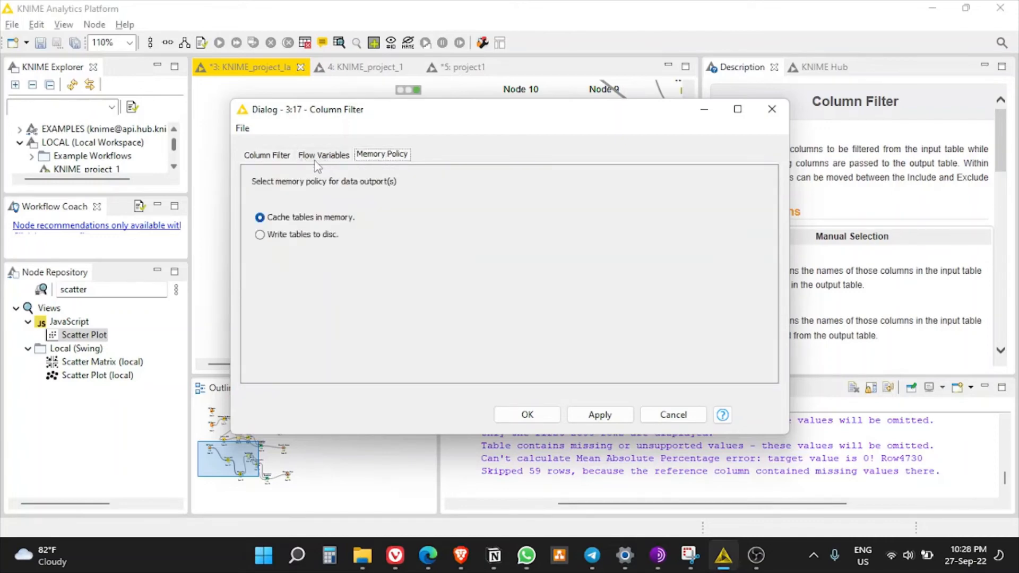
{"action": "left_click", "coordinate": [302, 235]}
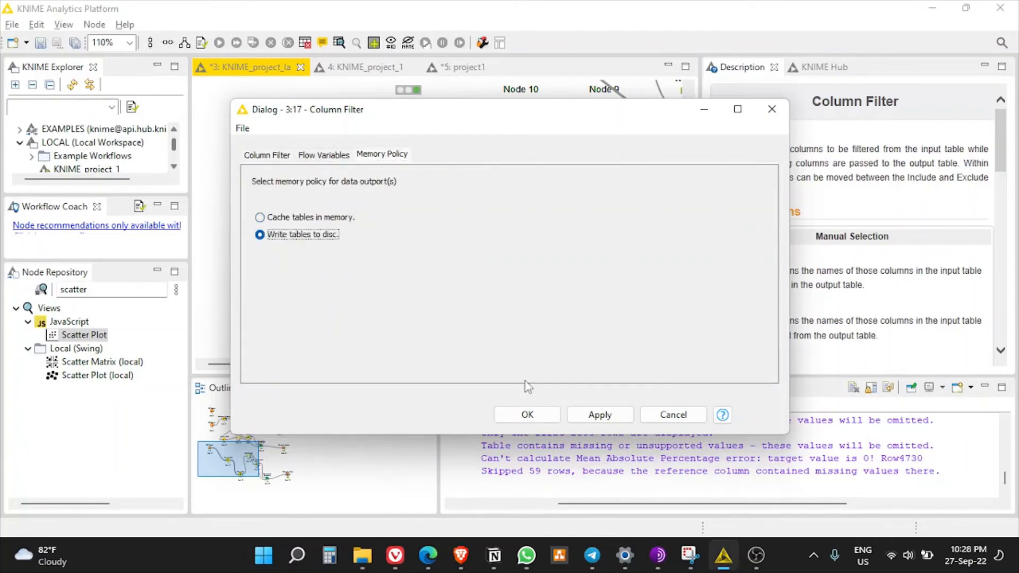
{"action": "left_click", "coordinate": [531, 415]}
{"action": "left_click", "coordinate": [582, 287]}
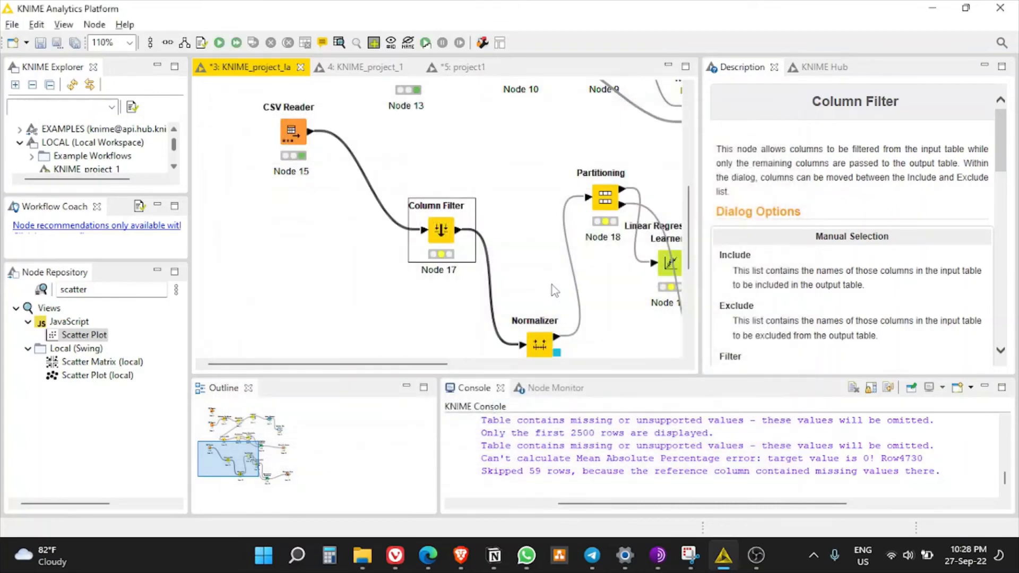
{"action": "left_click", "coordinate": [236, 43]}
- Read the Normalizer and Partitioning node descriptions, and search the node repository for "part" to locate Partitioning
{"action": "scroll", "coordinate": [542, 280], "scroll_direction": "down", "scroll_amount": 3}
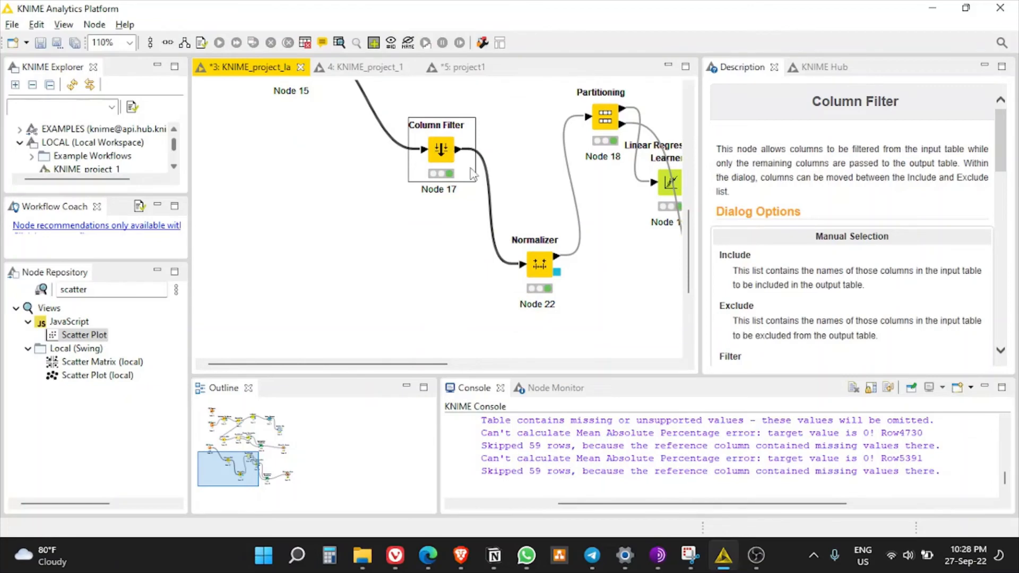
{"action": "left_click", "coordinate": [547, 280]}
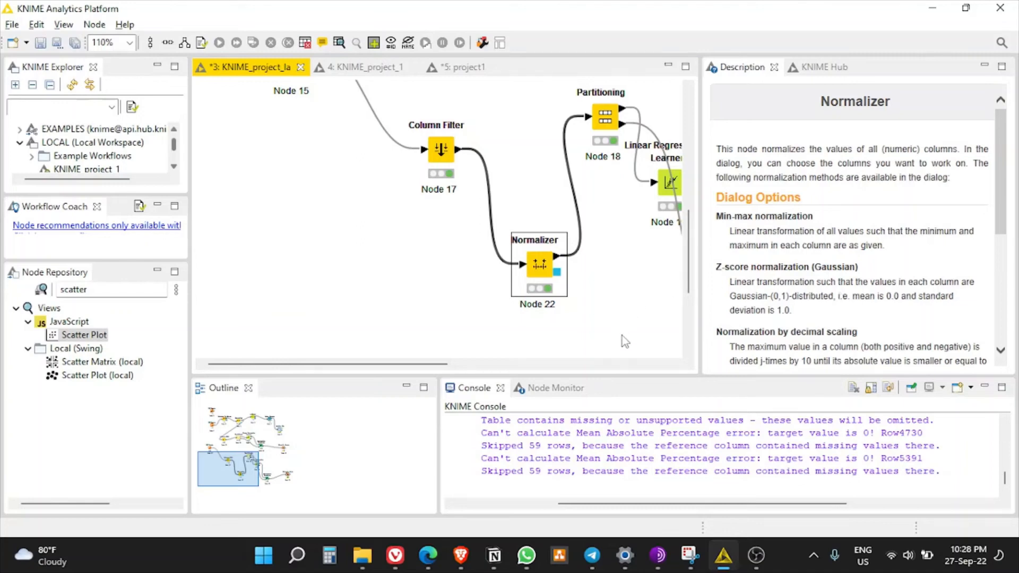
{"action": "left_click_drag", "start_coordinate": [437, 364], "coordinate": [541, 367]}
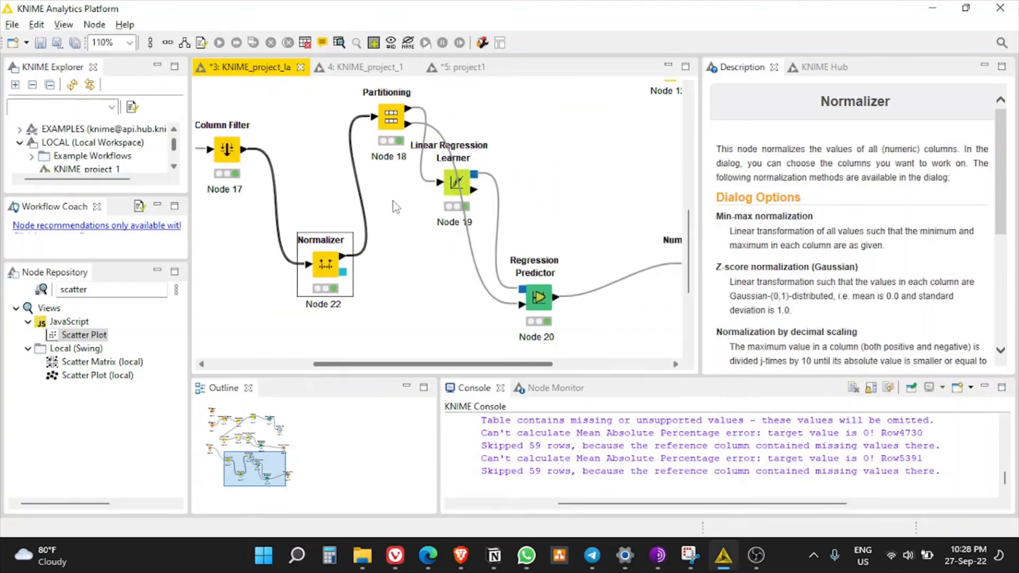
{"action": "left_click", "coordinate": [391, 114]}
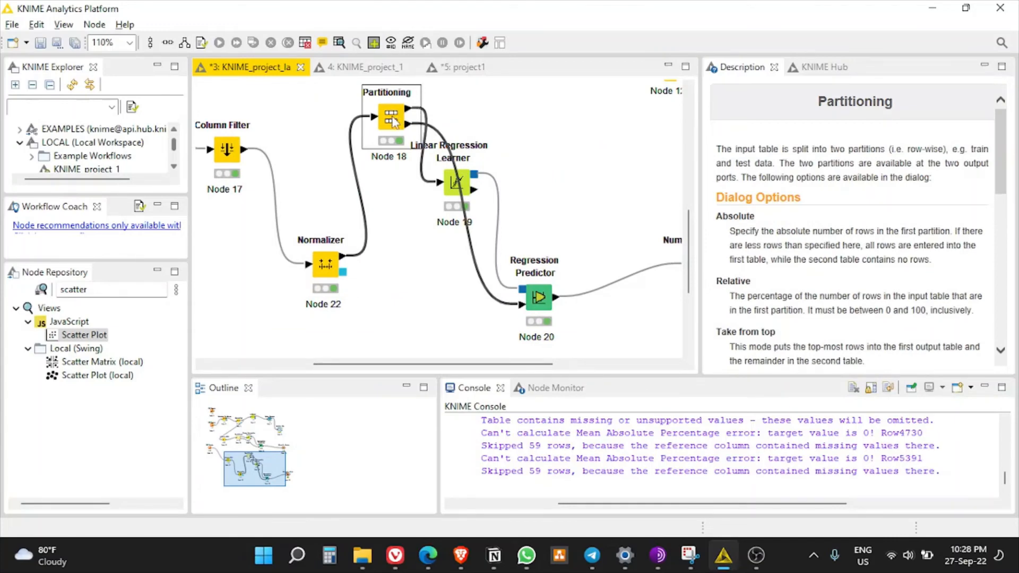
{"action": "left_click", "coordinate": [144, 289]}
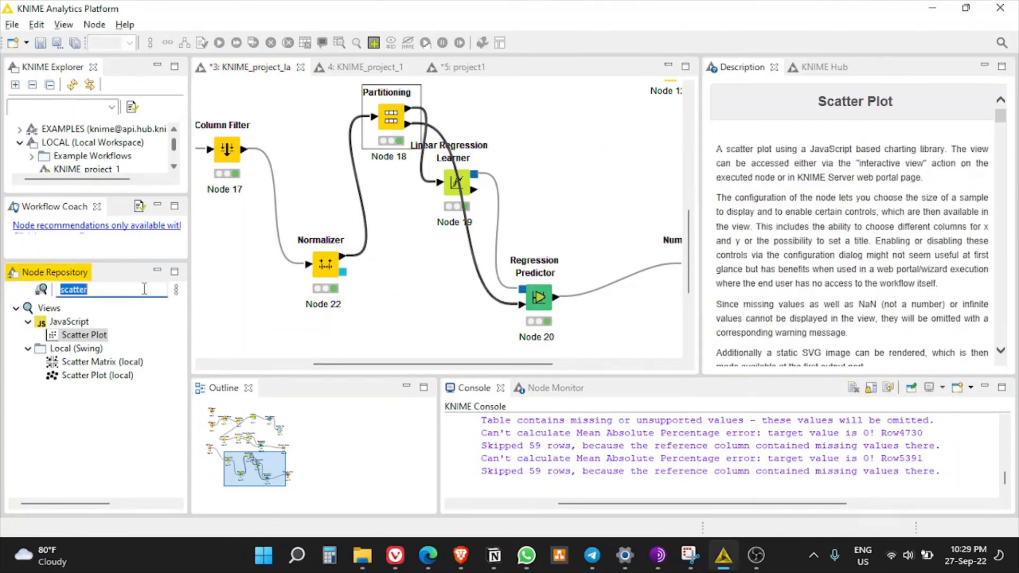
{"action": "type", "text": "part"}
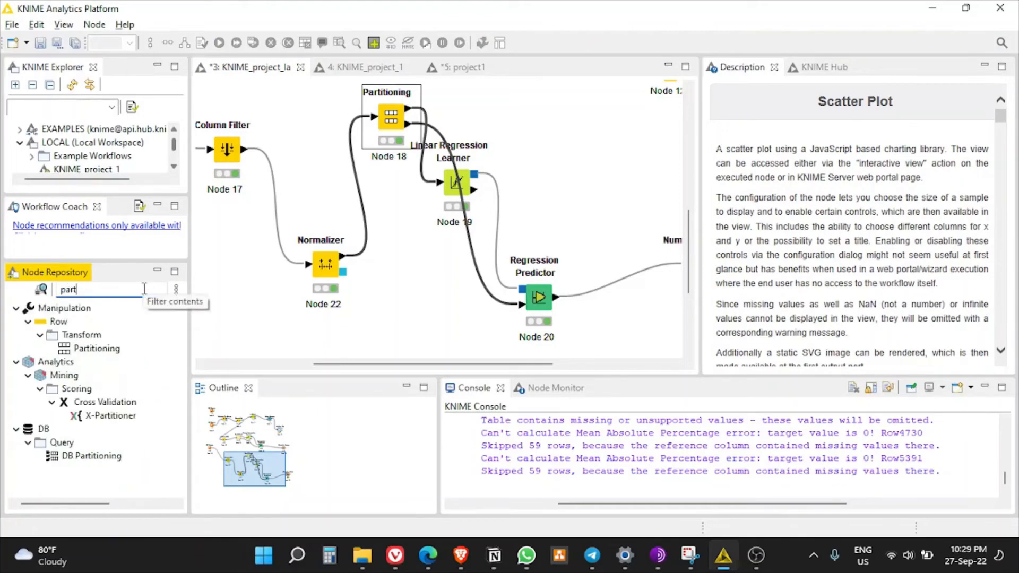
{"action": "left_click", "coordinate": [98, 348]}
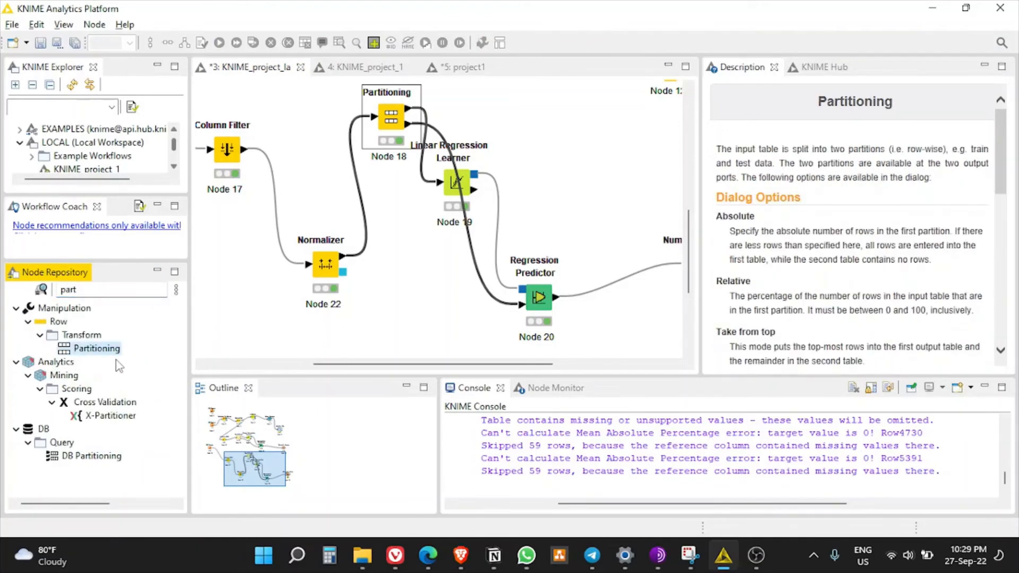
- In Partitioning Node 18's configuration, compare absolute and relative sizing, and try a relative first partition size of 80%
{"action": "double_click", "coordinate": [392, 120]}
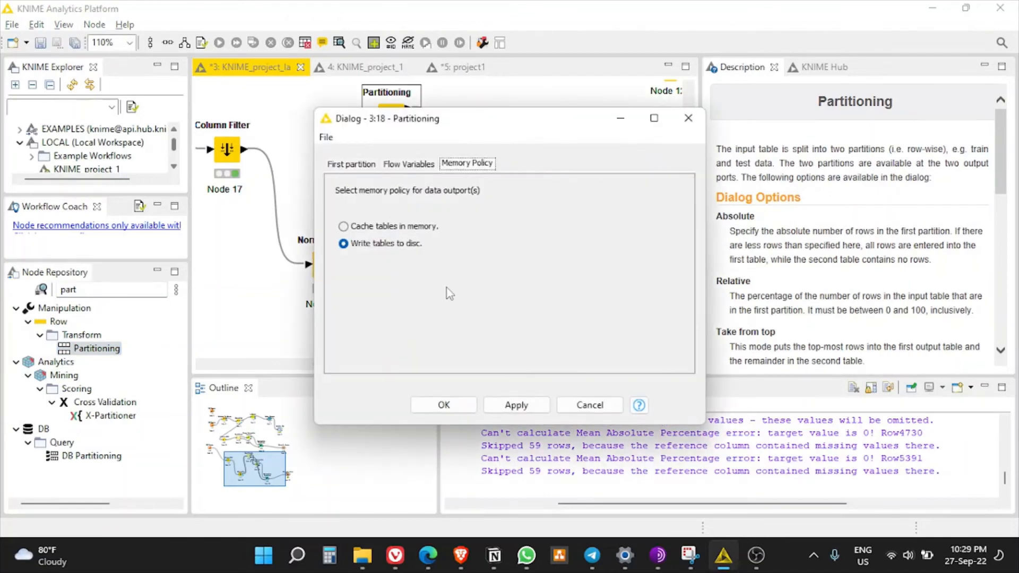
{"action": "left_click", "coordinate": [353, 164]}
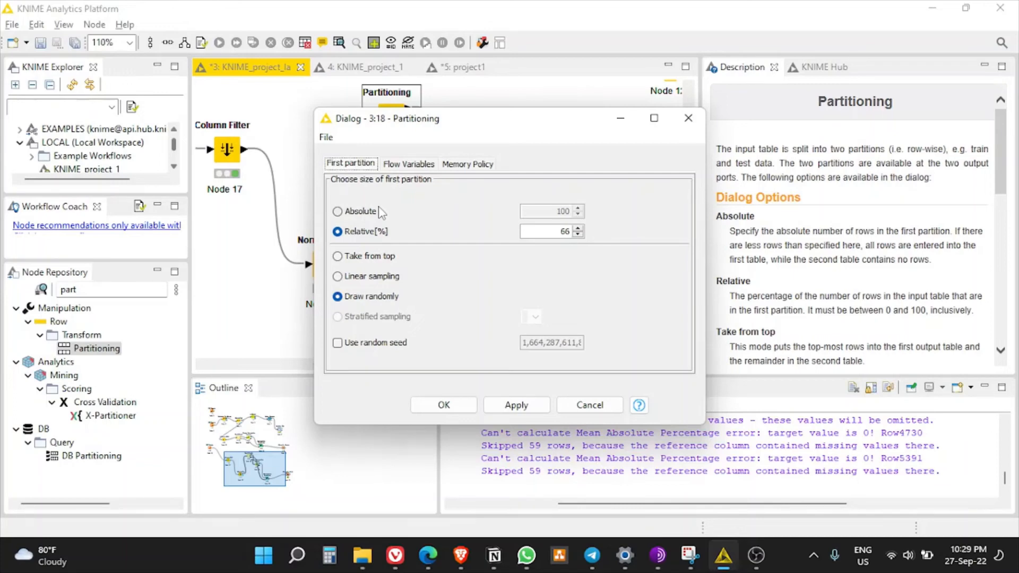
{"action": "left_click", "coordinate": [362, 216]}
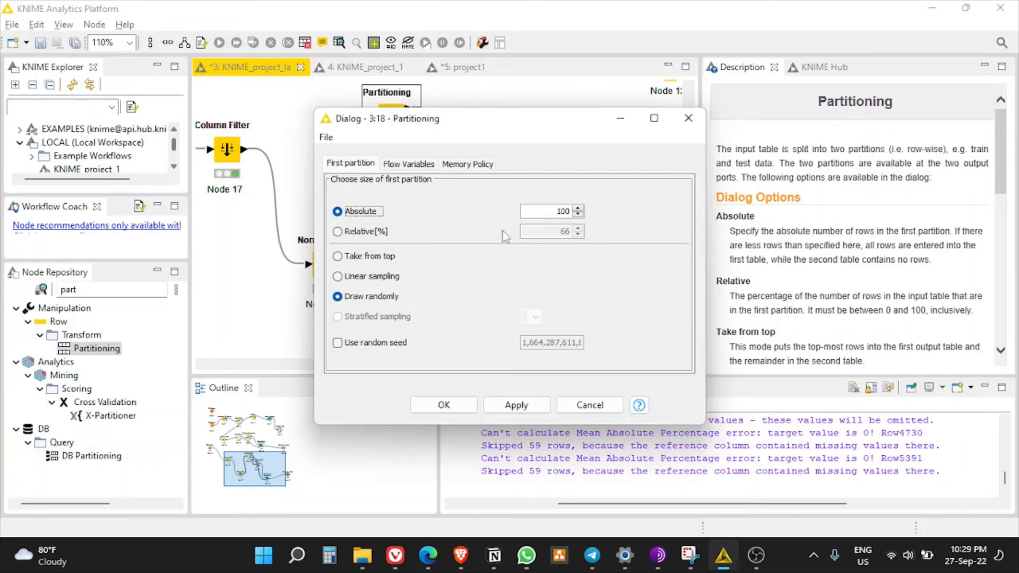
{"action": "left_click", "coordinate": [348, 232]}
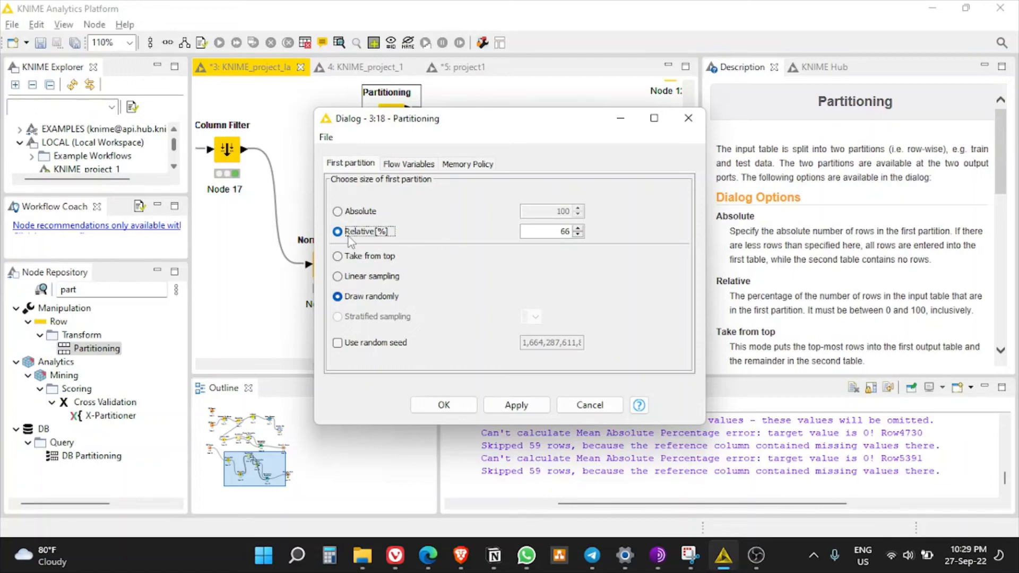
{"action": "double_click", "coordinate": [556, 236]}
{"action": "type", "text": "80"}
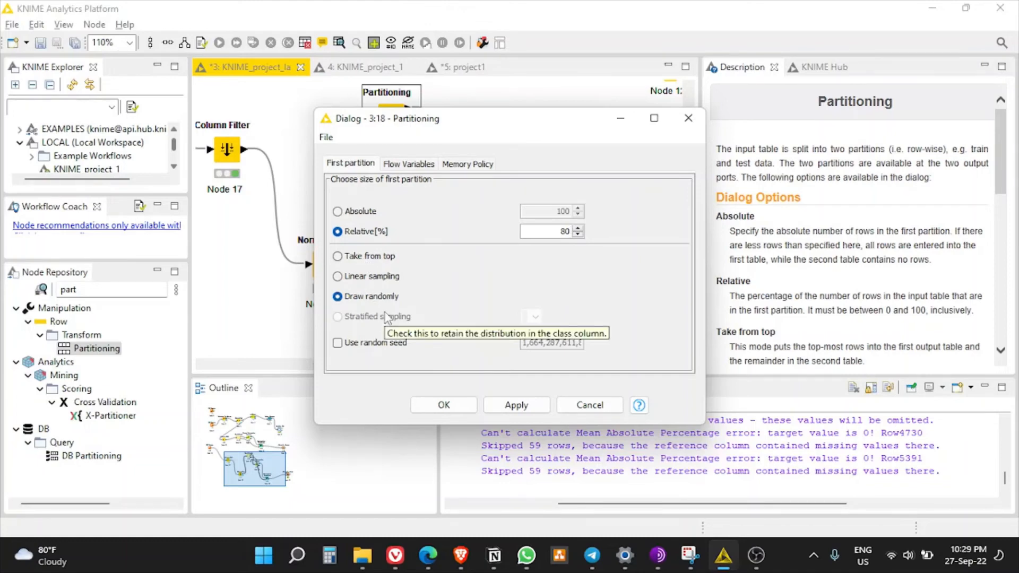
- Try the Take from top, Linear sampling and Draw randomly options, decline the node reset, and cancel Partitioning Node 18's configuration
{"action": "left_click", "coordinate": [381, 258]}
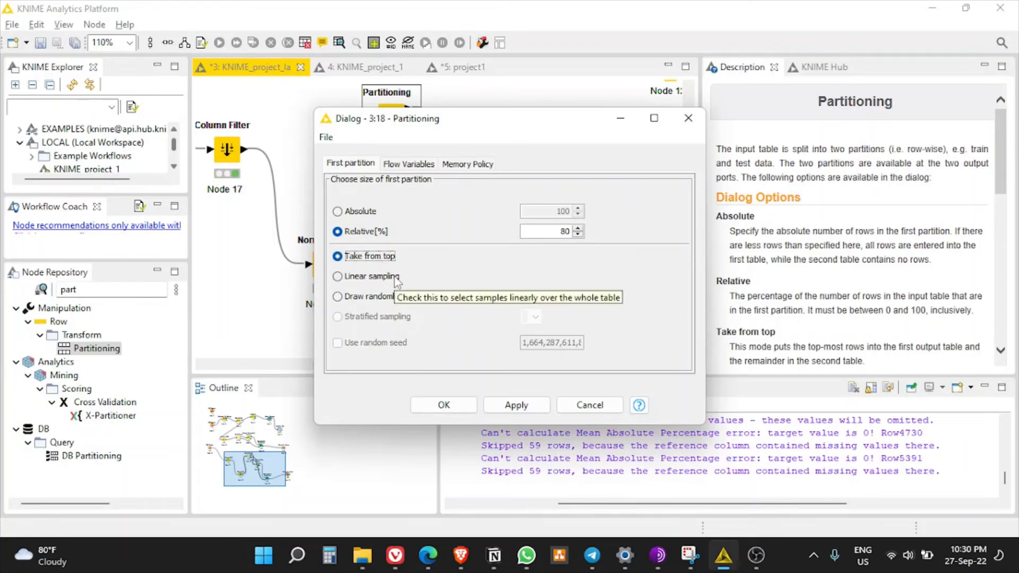
{"action": "left_click", "coordinate": [396, 280]}
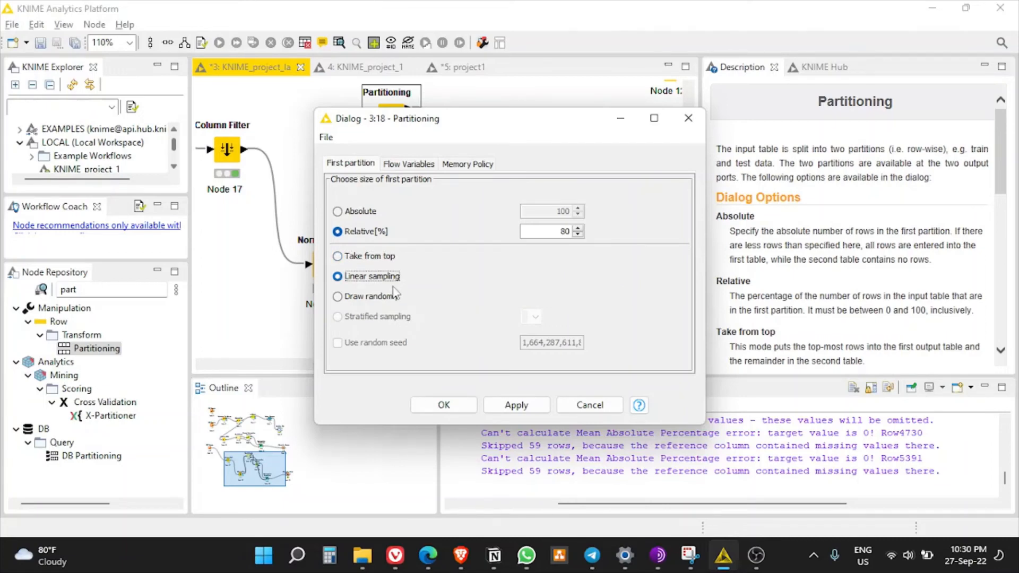
{"action": "left_click", "coordinate": [383, 301]}
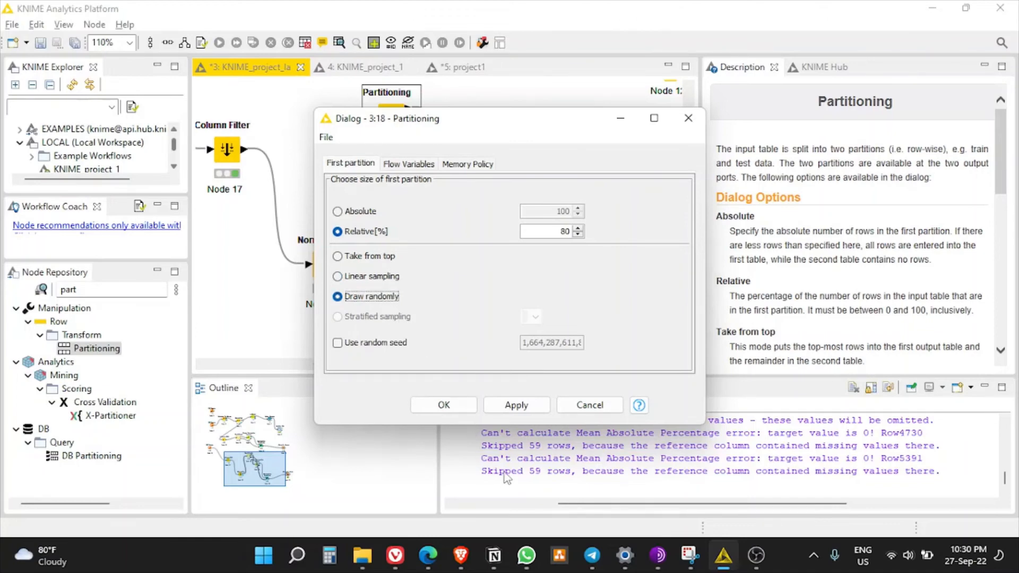
{"action": "left_click", "coordinate": [466, 408]}
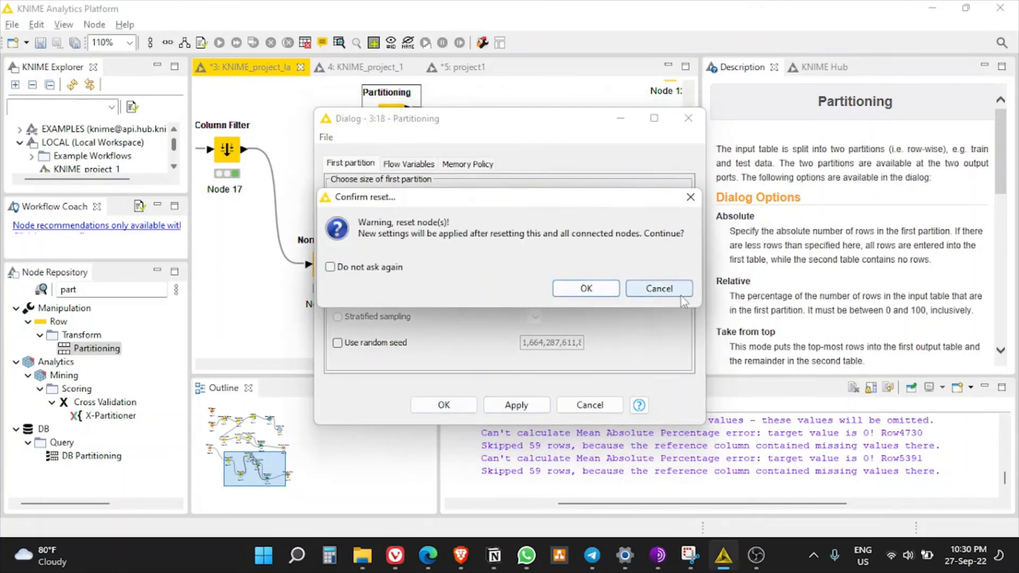
{"action": "left_click", "coordinate": [637, 290]}
{"action": "left_click", "coordinate": [597, 410]}
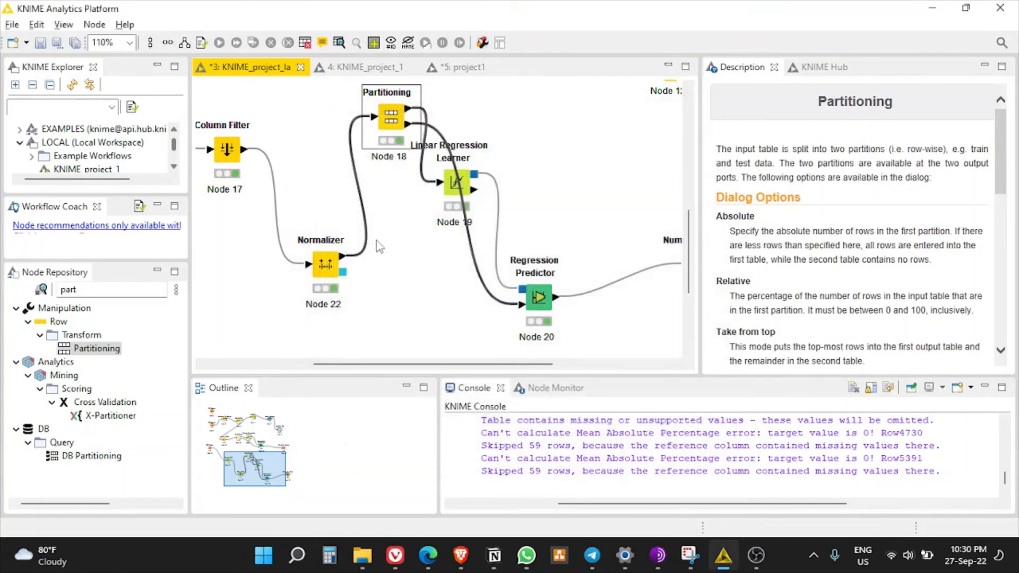
- Examine Partitioning Node 18's first and second partition output tables, closing each one after viewing
{"action": "right_click", "coordinate": [391, 122]}
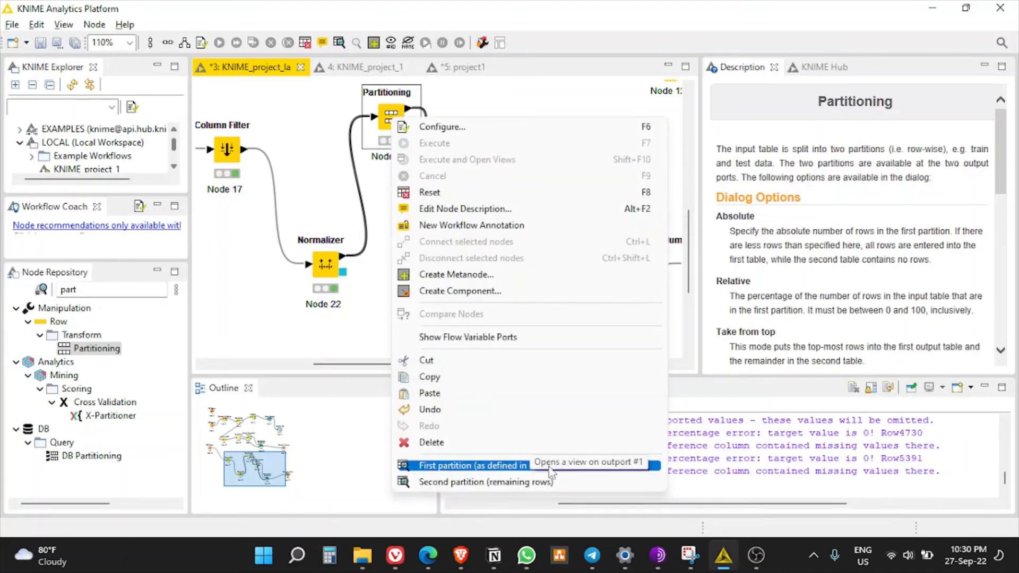
{"action": "left_click", "coordinate": [549, 470]}
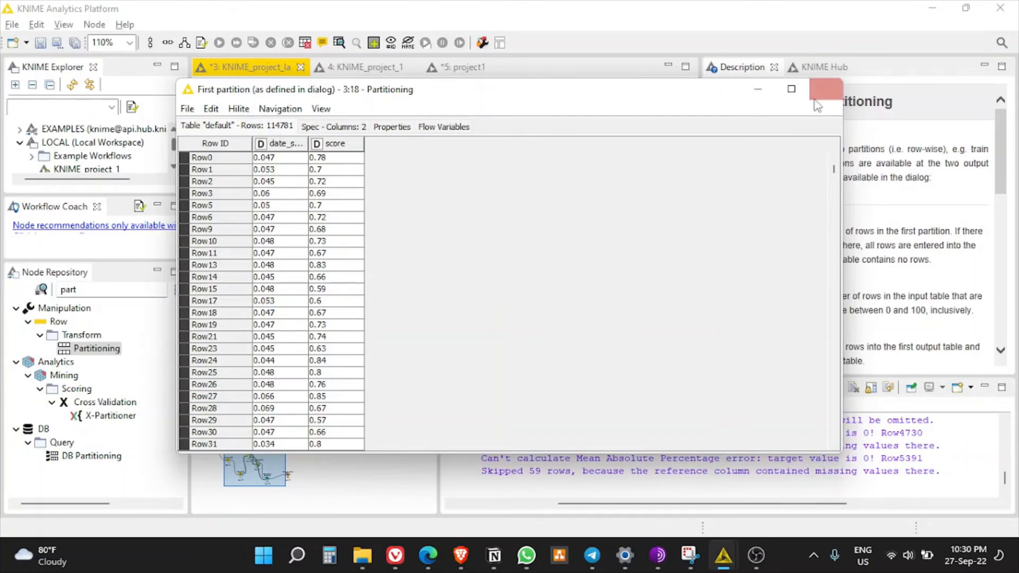
{"action": "left_click", "coordinate": [825, 89]}
{"action": "right_click", "coordinate": [390, 119]}
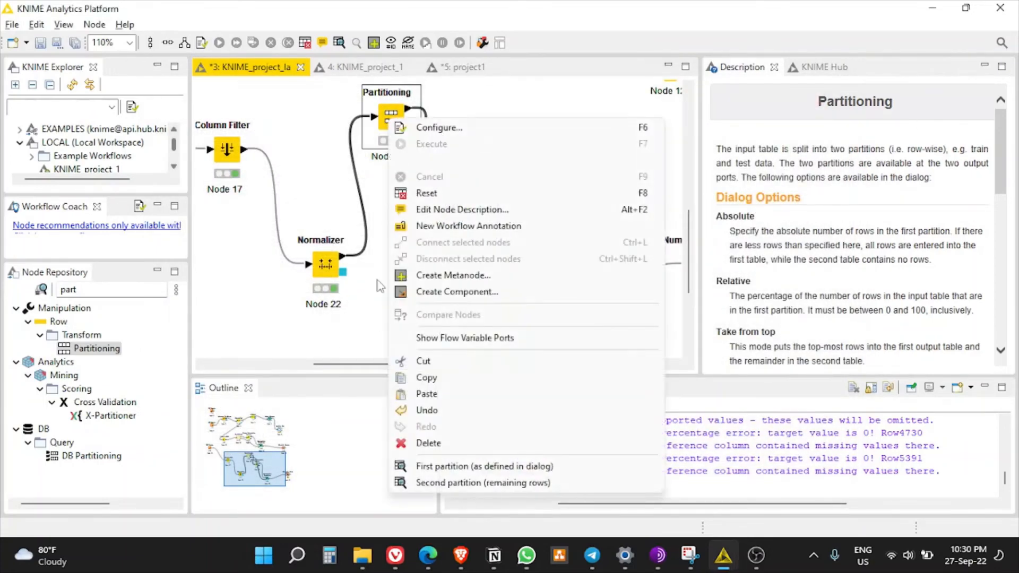
{"action": "left_click", "coordinate": [450, 481]}
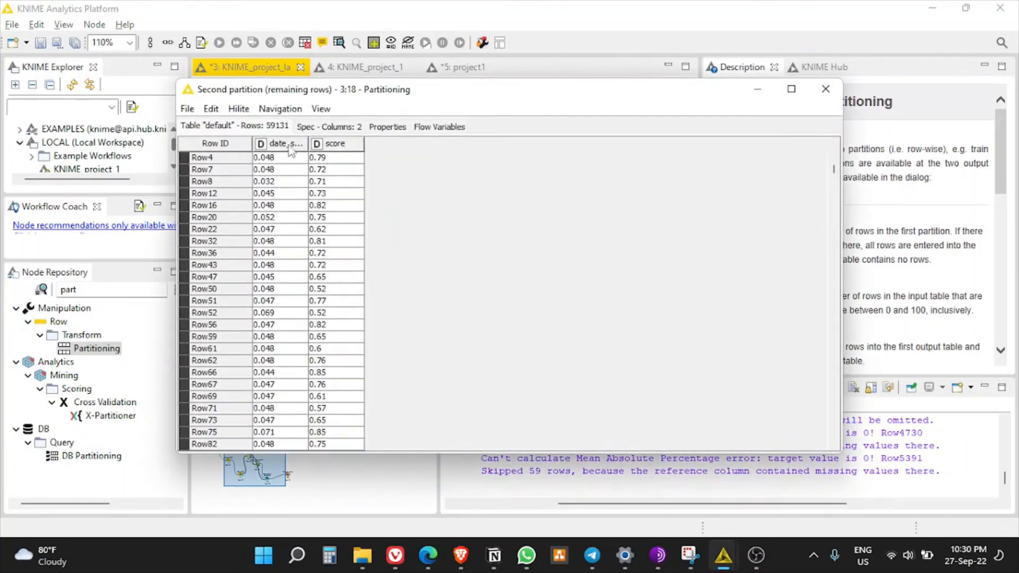
{"action": "left_click", "coordinate": [831, 92]}
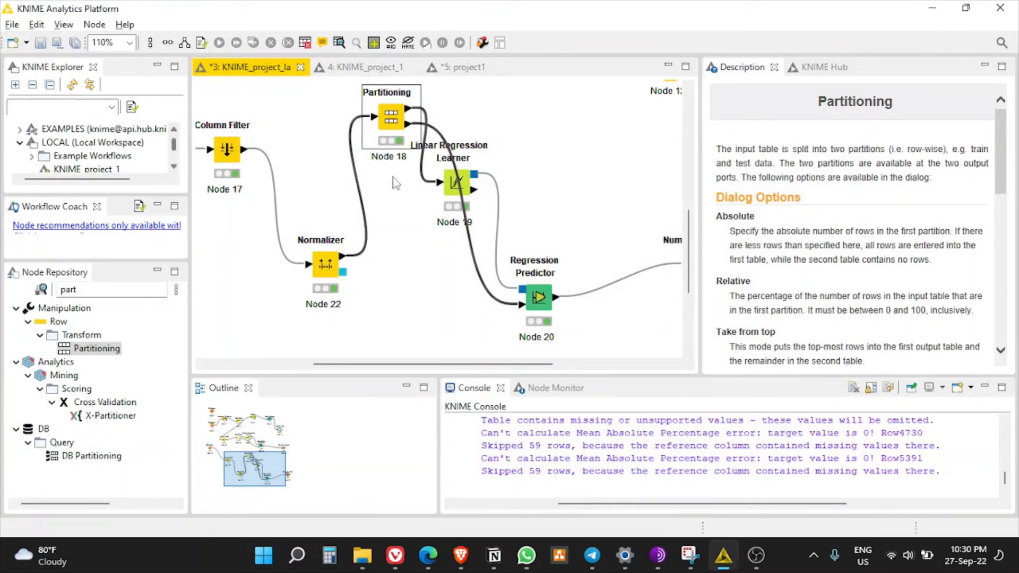
- Move Linear Regression Learner Node 19 closer to Partitioning, and review its target and included columns, cancelling the configuration without changes
{"action": "left_click_drag", "start_coordinate": [469, 189], "coordinate": [520, 157]}
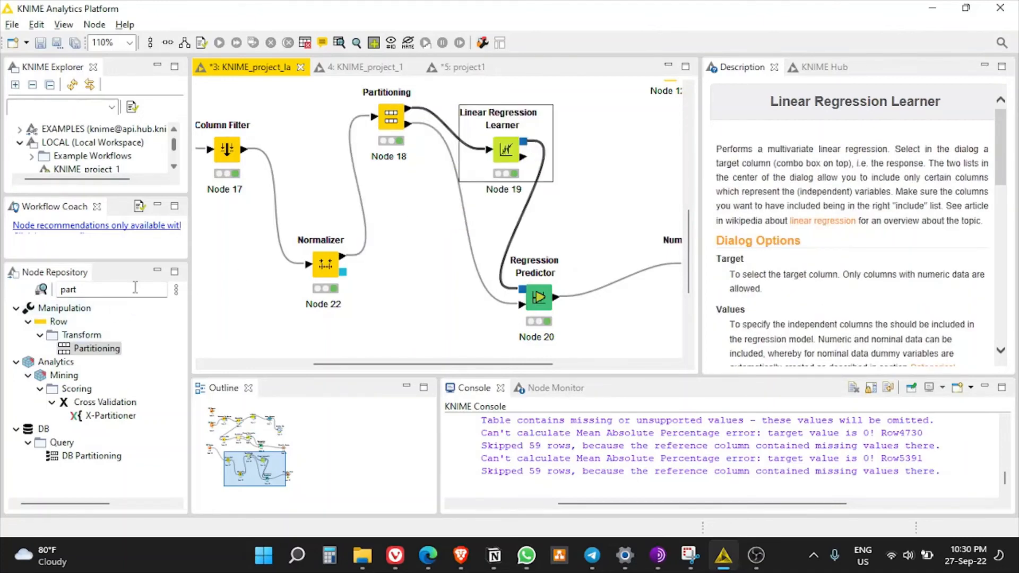
{"action": "double_click", "coordinate": [508, 156]}
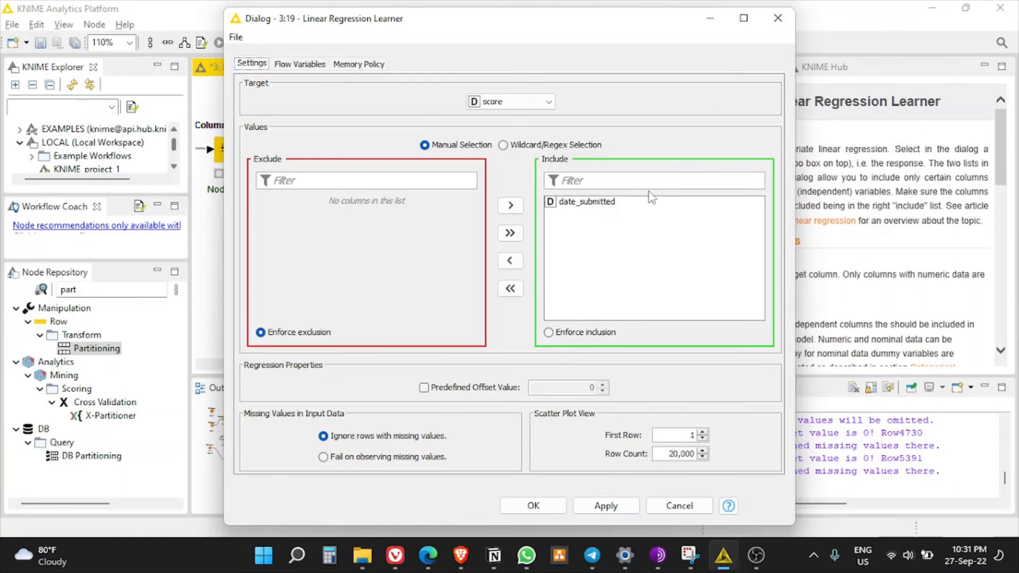
{"action": "left_click", "coordinate": [590, 205]}
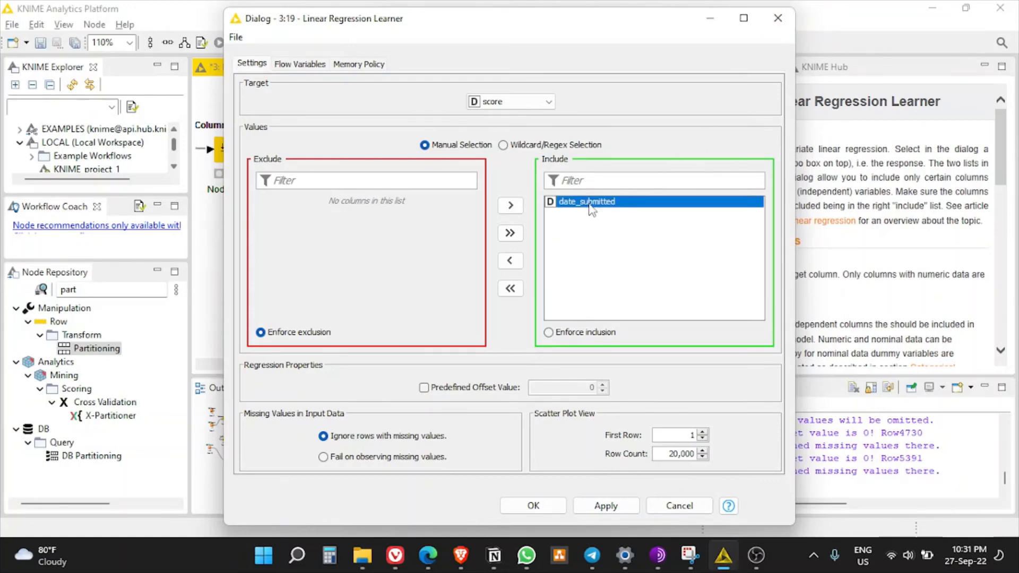
{"action": "left_click", "coordinate": [498, 105]}
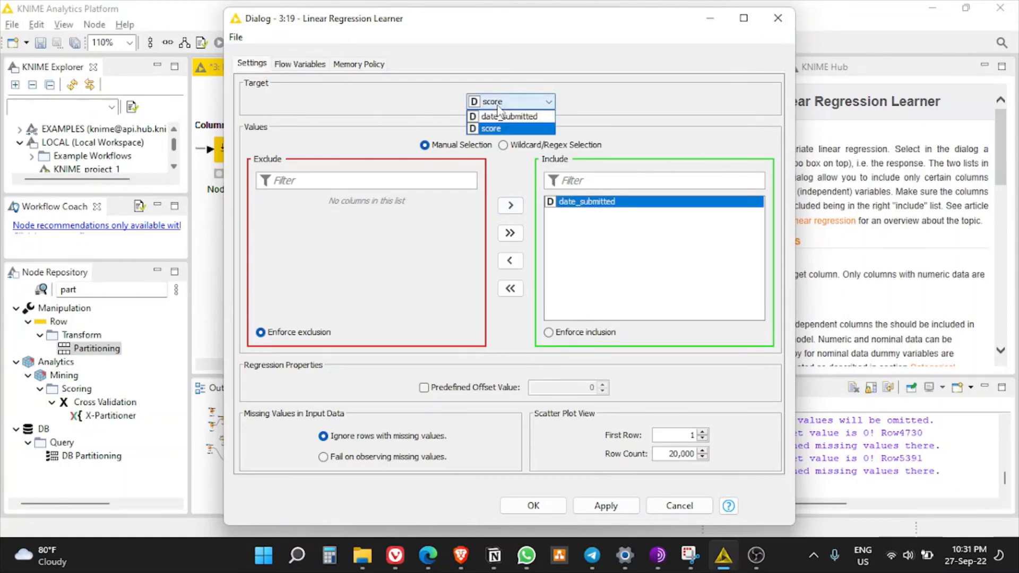
{"action": "left_click", "coordinate": [424, 111]}
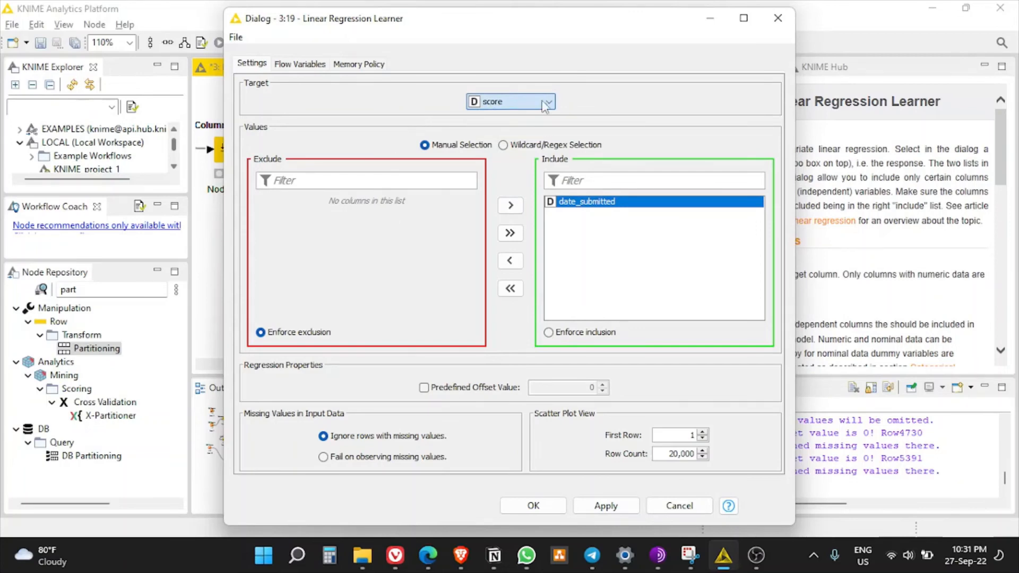
{"action": "left_click_drag", "start_coordinate": [656, 12], "coordinate": [855, 111]}
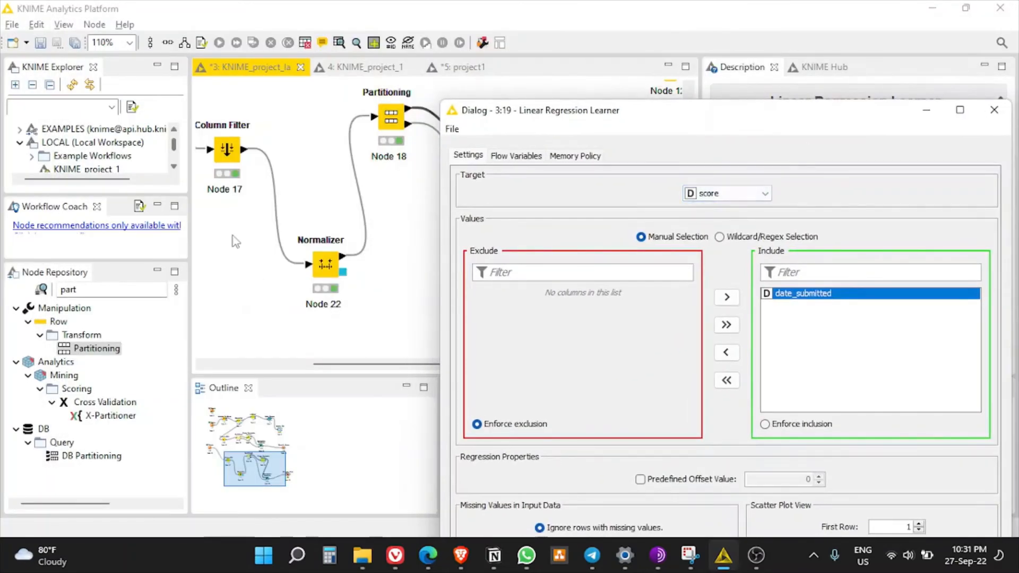
{"action": "left_click_drag", "start_coordinate": [671, 114], "coordinate": [538, 55]}
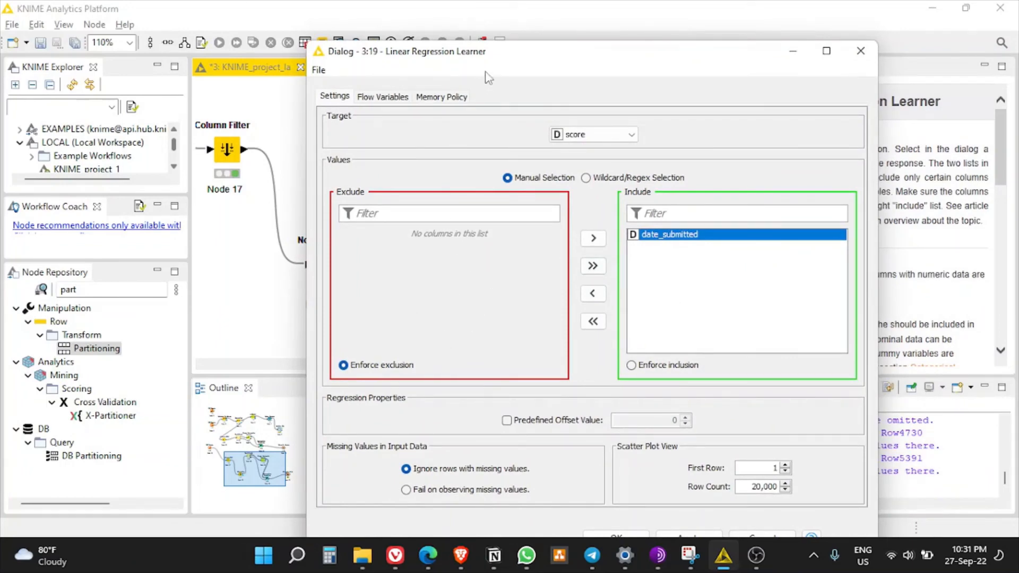
{"action": "left_click_drag", "start_coordinate": [523, 62], "coordinate": [557, 13]}
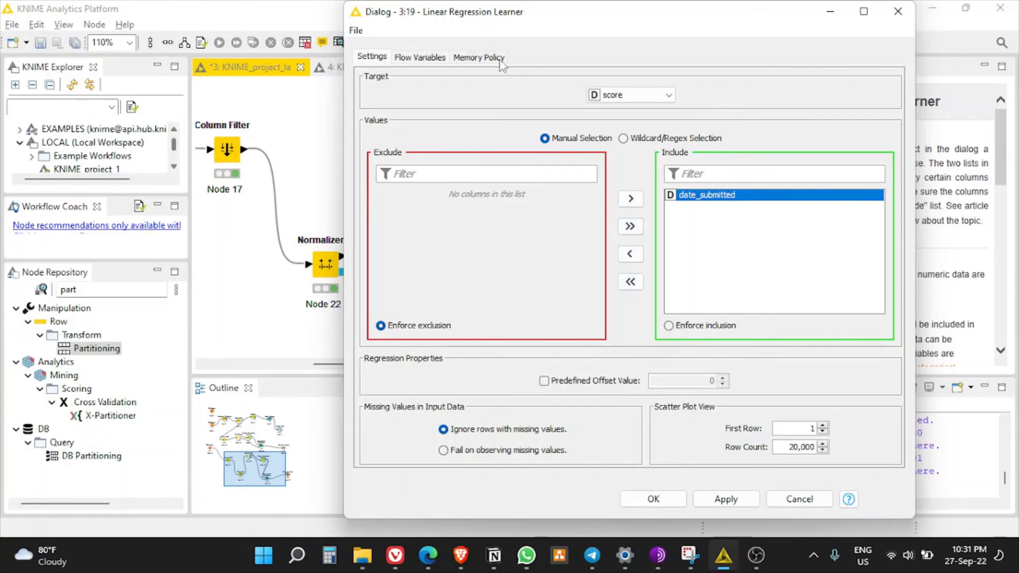
{"action": "left_click", "coordinate": [779, 503]}
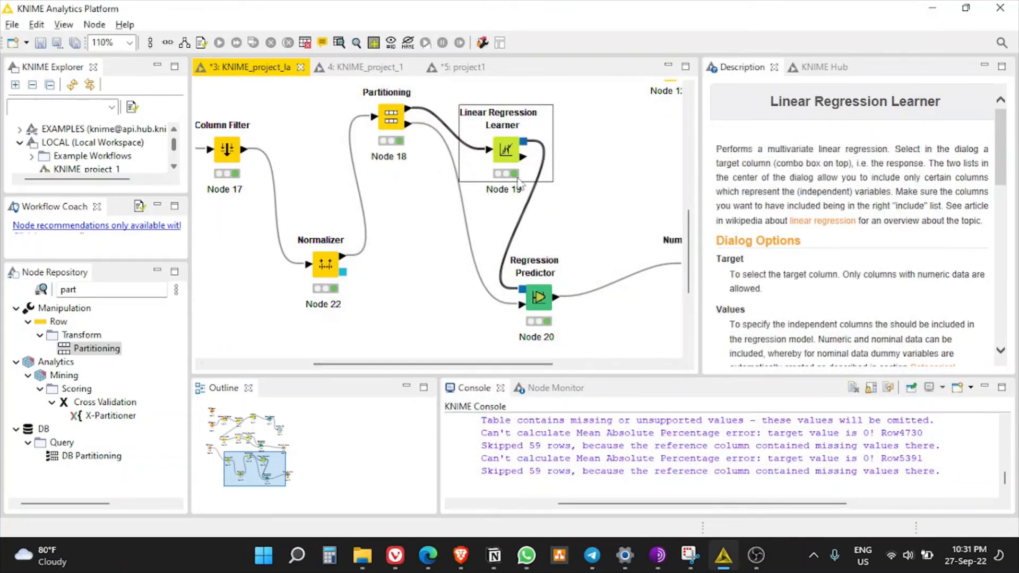
- Examine Linear Regression Learner Node 19's Model for Predictor and Coefficients and Statistics outputs, closing each one after viewing
{"action": "right_click", "coordinate": [517, 153]}
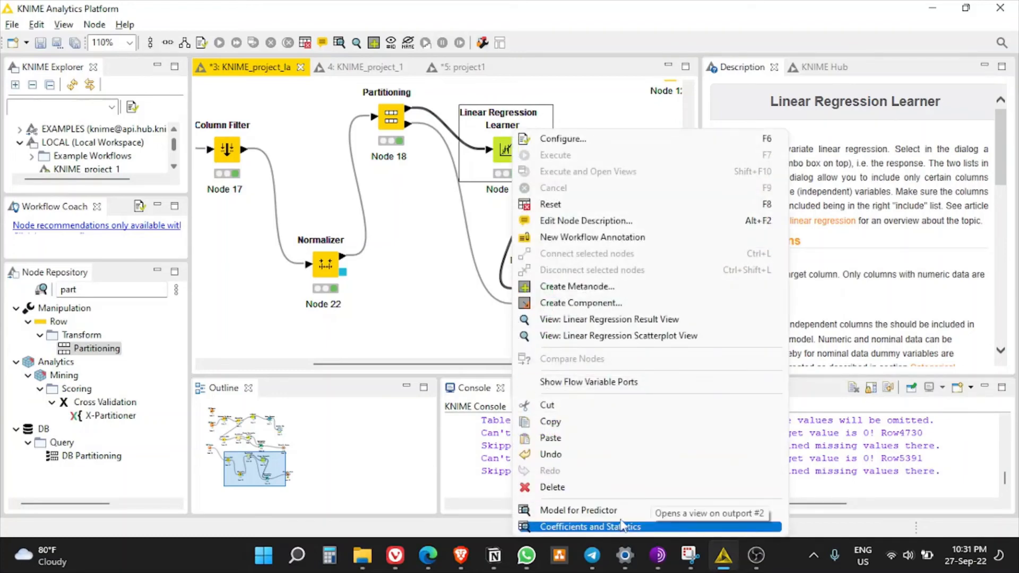
{"action": "left_click", "coordinate": [605, 510]}
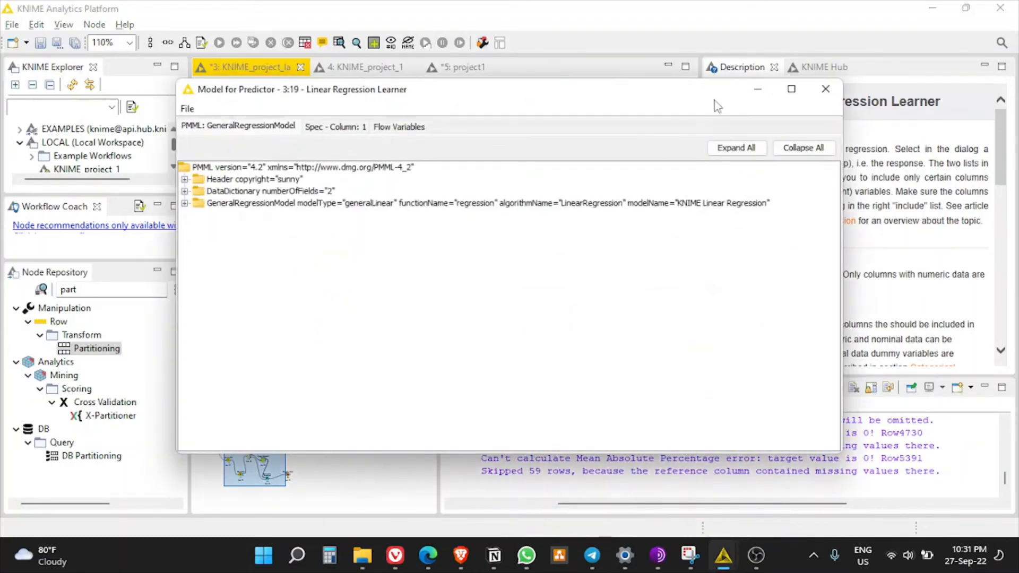
{"action": "left_click", "coordinate": [825, 89]}
{"action": "right_click", "coordinate": [515, 153]}
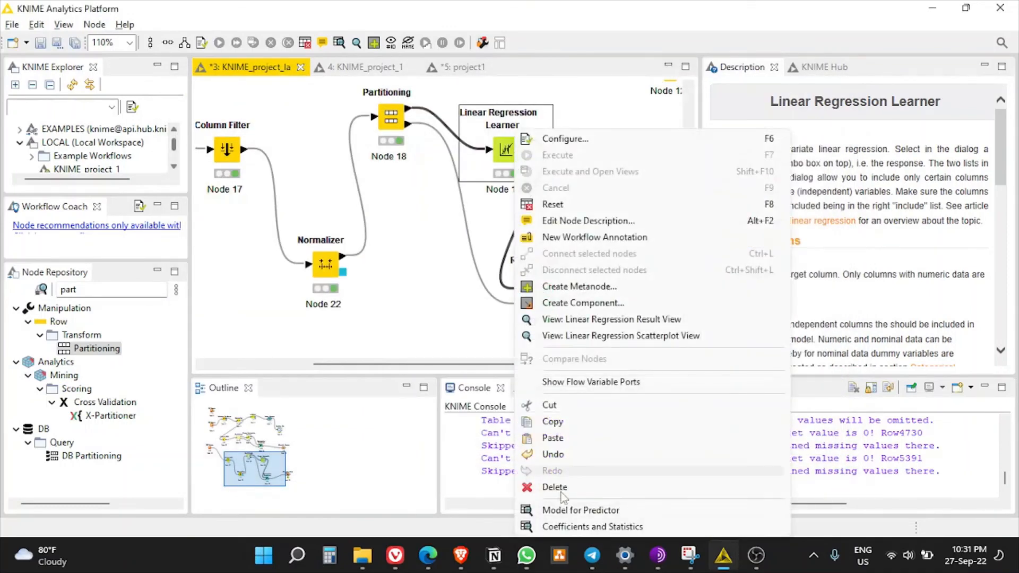
{"action": "left_click", "coordinate": [573, 527]}
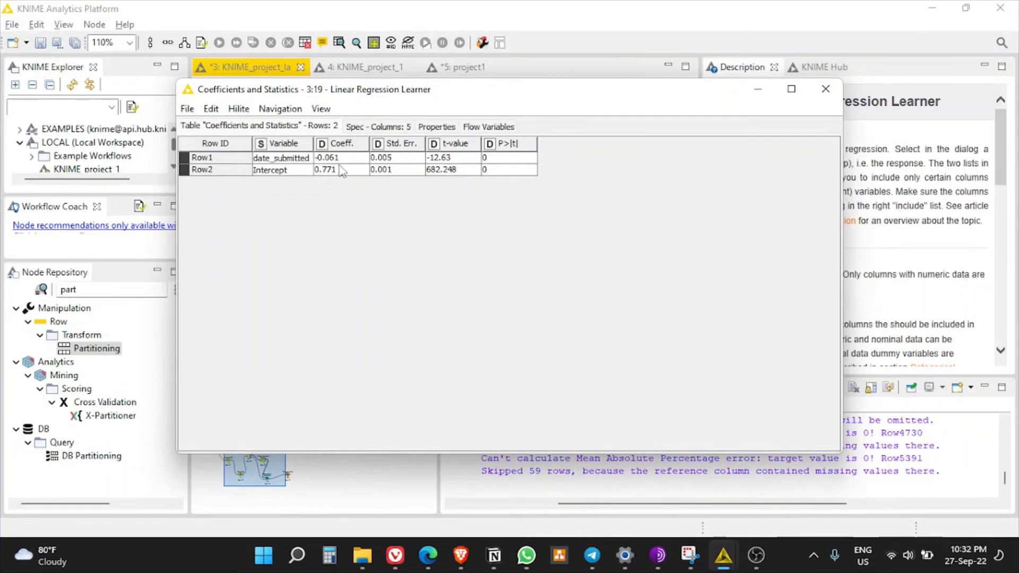
{"action": "left_click_drag", "start_coordinate": [425, 139], "coordinate": [444, 139]}
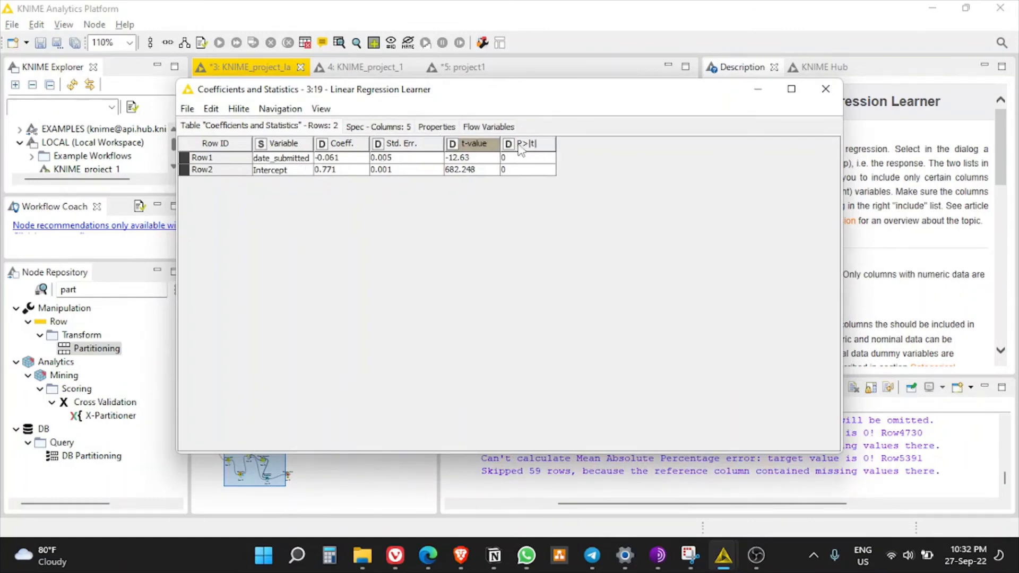
{"action": "left_click", "coordinate": [825, 89]}
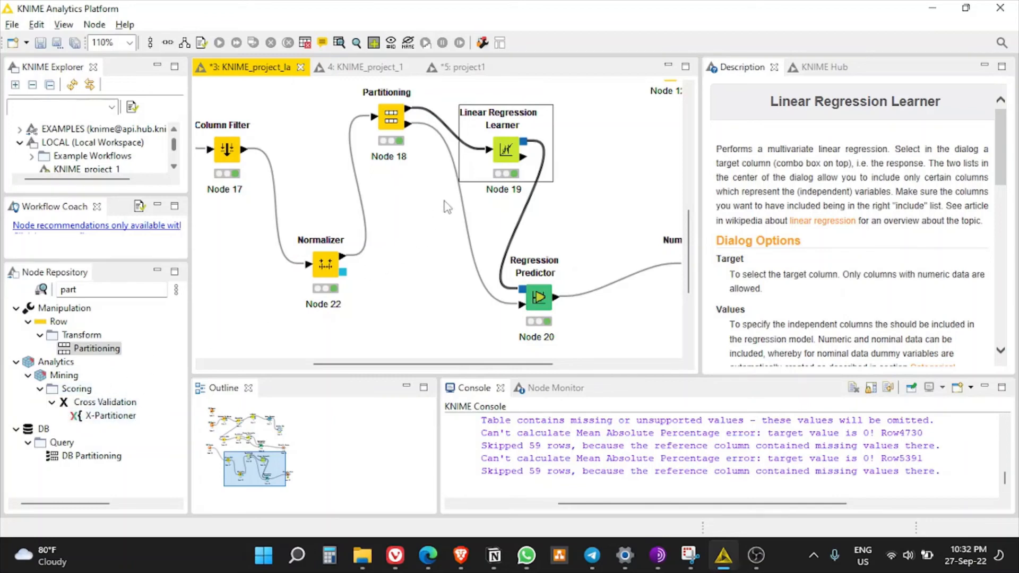
- Rearrange the Regression Predictor, Linear Regression Learner, Partitioning and Numeric Scorer nodes so the regression branch's connections are spread out
{"action": "left_click_drag", "start_coordinate": [521, 292], "coordinate": [586, 241]}
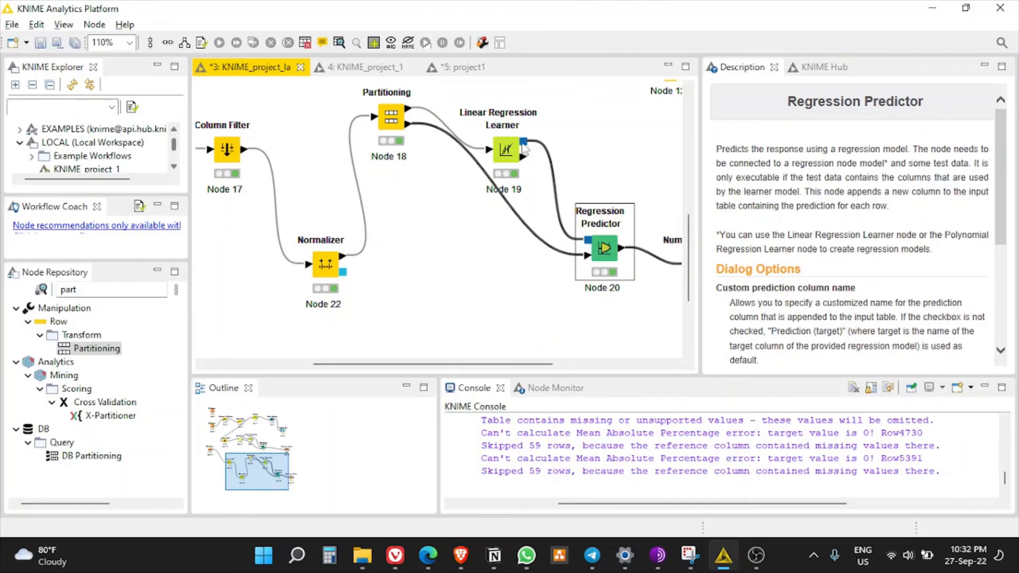
{"action": "left_click", "coordinate": [511, 126]}
{"action": "left_click_drag", "start_coordinate": [511, 127], "coordinate": [528, 94]}
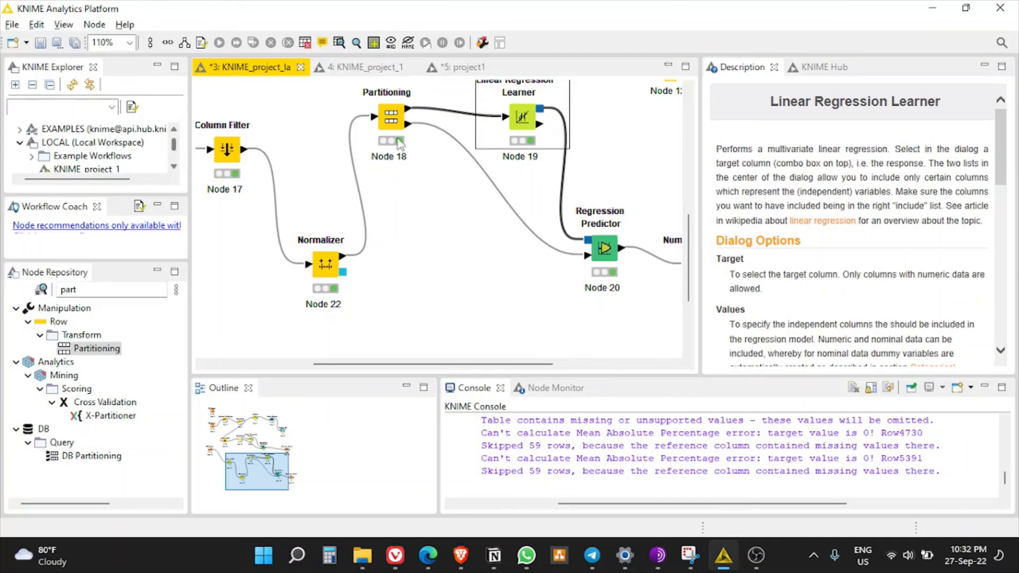
{"action": "left_click_drag", "start_coordinate": [397, 123], "coordinate": [381, 182]}
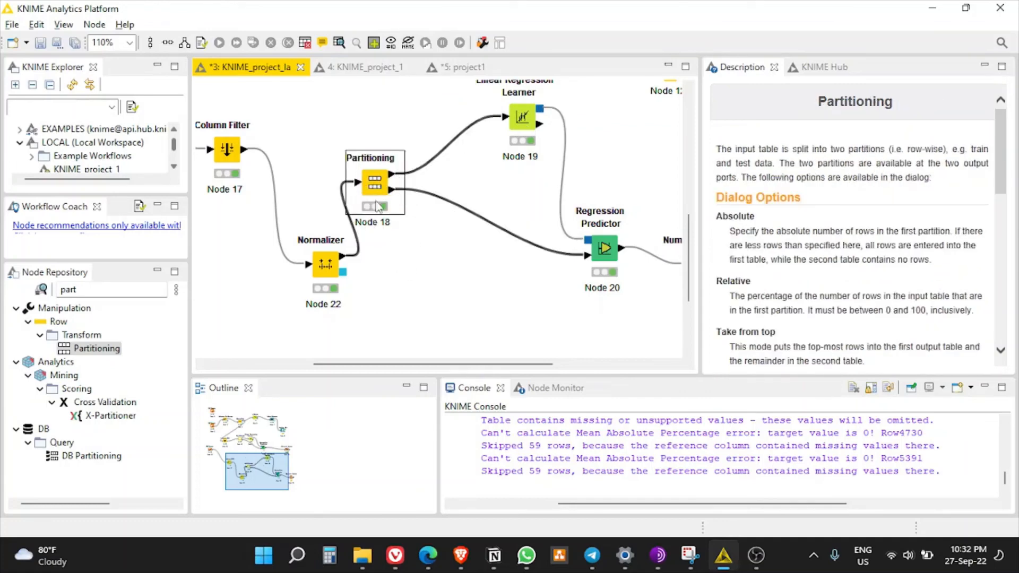
{"action": "mouse_move", "coordinate": [393, 183]}
{"action": "left_click_drag", "start_coordinate": [534, 364], "coordinate": [622, 364]}
{"action": "left_click_drag", "start_coordinate": [519, 289], "coordinate": [546, 237]}
- Open Regression Predictor Node 20's Predicted data table and widen the date_submitted and Prediction (score) columns to show their full names
{"action": "right_click", "coordinate": [429, 249]}
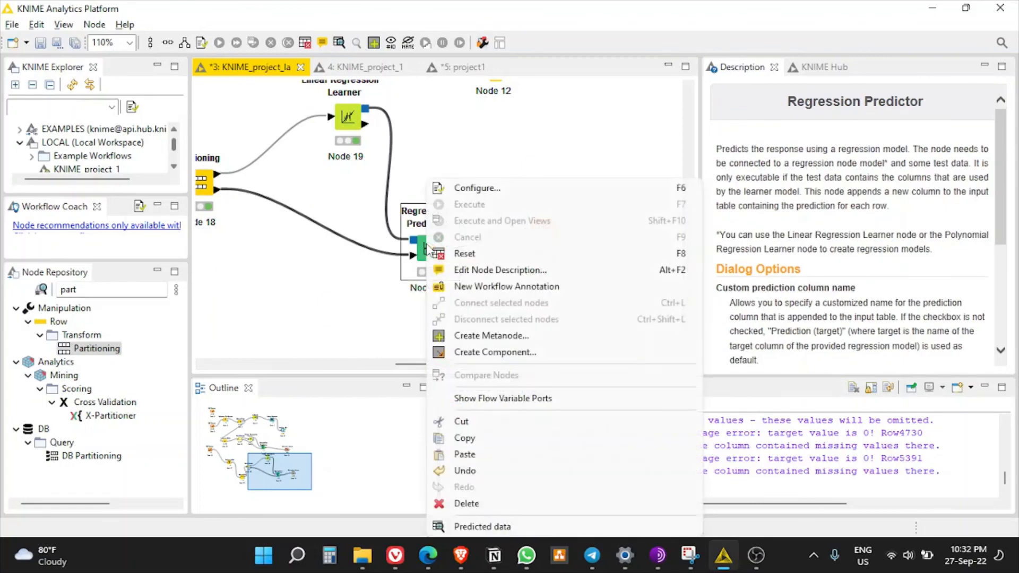
{"action": "left_click", "coordinate": [491, 528]}
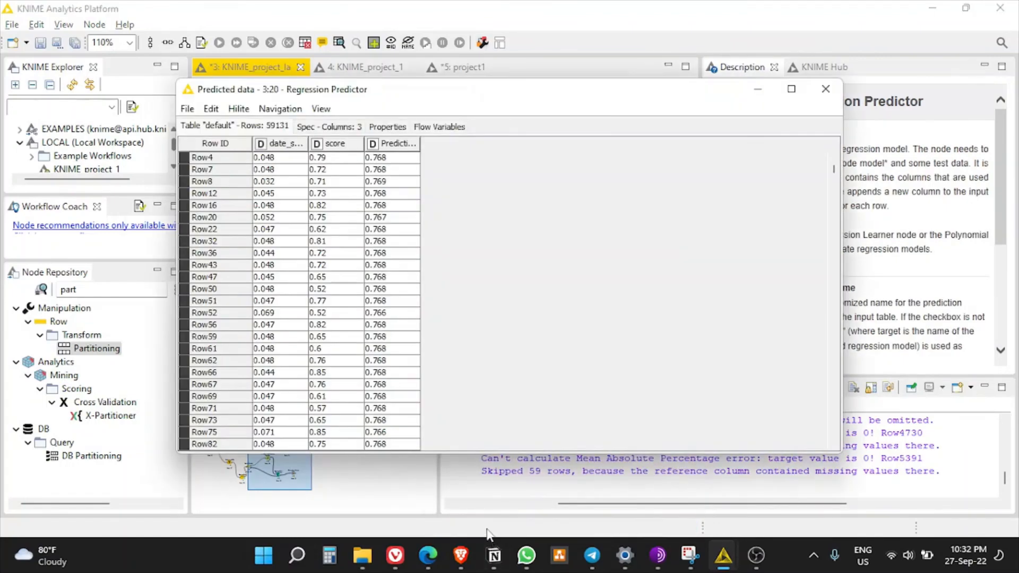
{"action": "left_click_drag", "start_coordinate": [552, 95], "coordinate": [885, 188]}
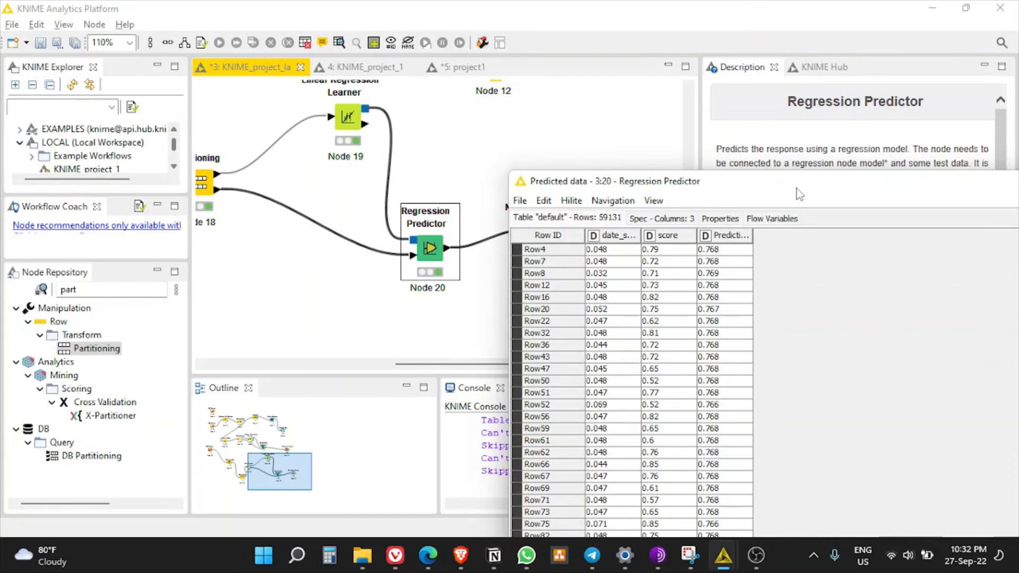
{"action": "left_click_drag", "start_coordinate": [797, 189], "coordinate": [674, 48]}
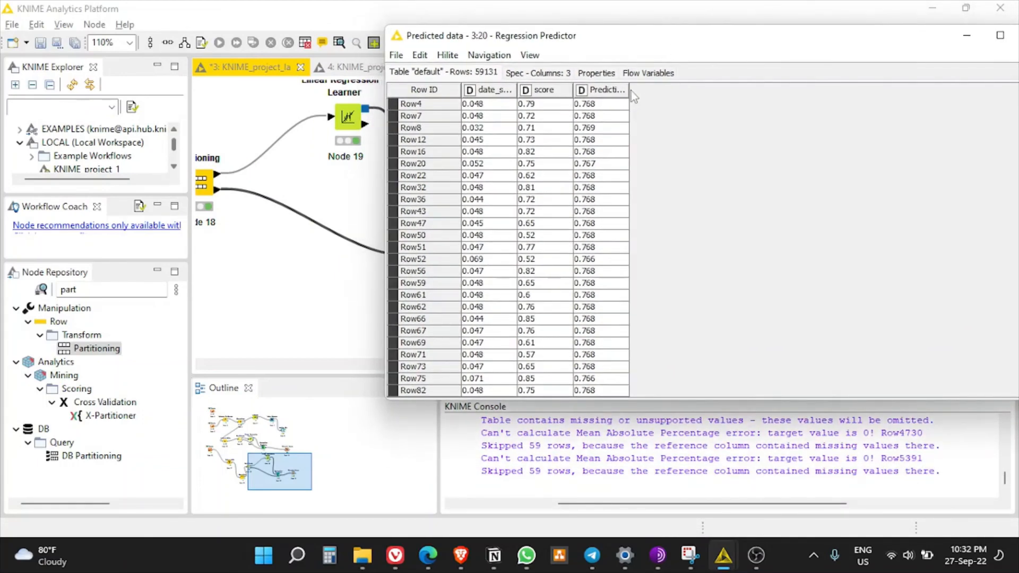
{"action": "left_click_drag", "start_coordinate": [628, 91], "coordinate": [696, 90]}
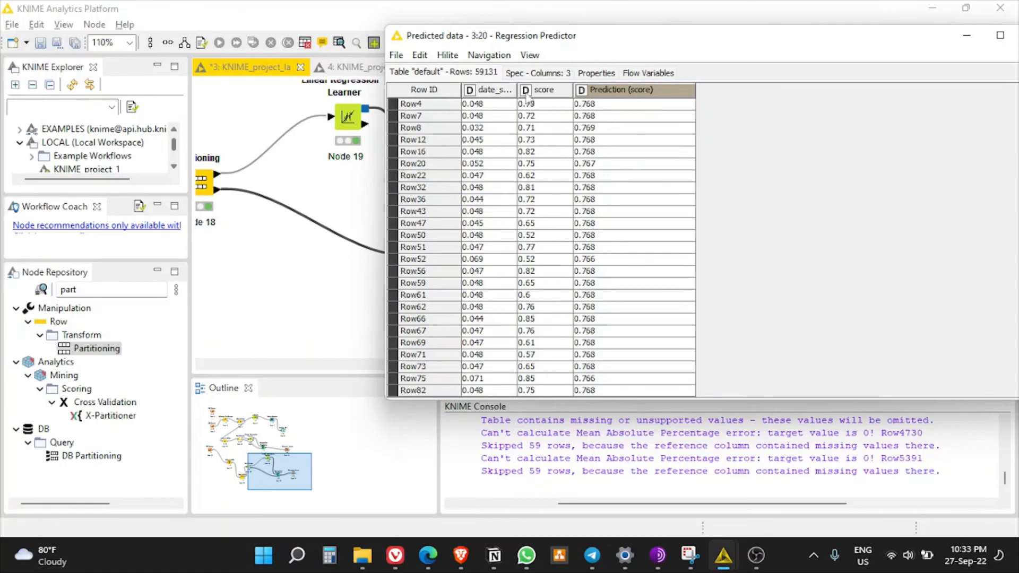
{"action": "left_click_drag", "start_coordinate": [517, 90], "coordinate": [583, 91]}
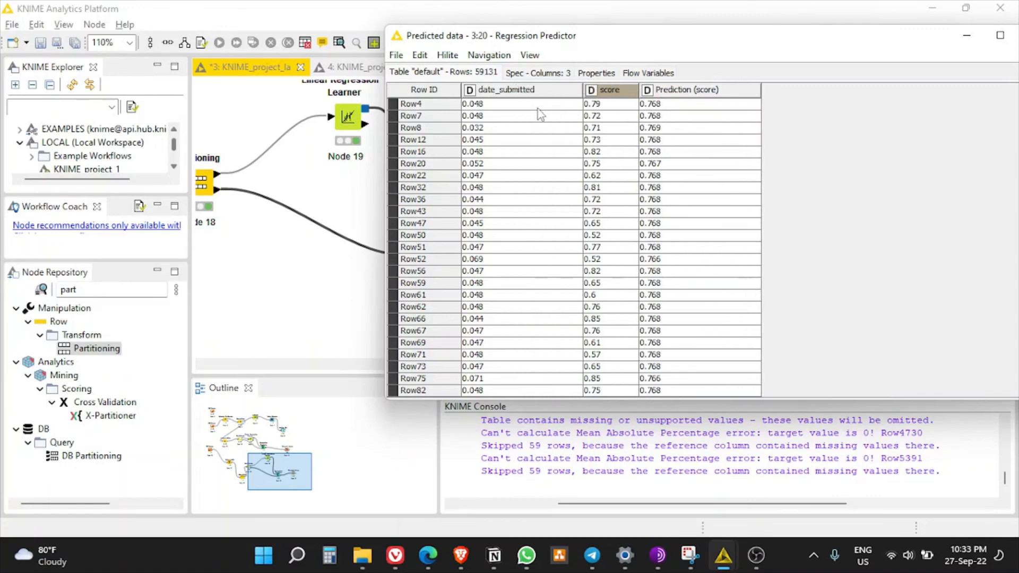
- Compare score with Prediction (score) for Row4, Row50 and further rows of the Predicted data table, and close the table
{"action": "left_click", "coordinate": [619, 104]}
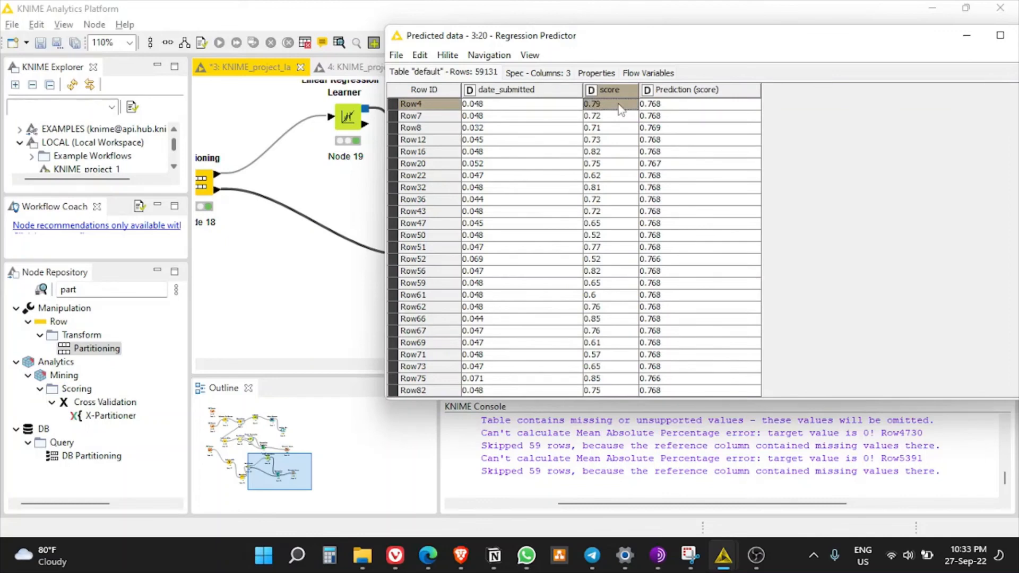
{"action": "left_click", "coordinate": [681, 108]}
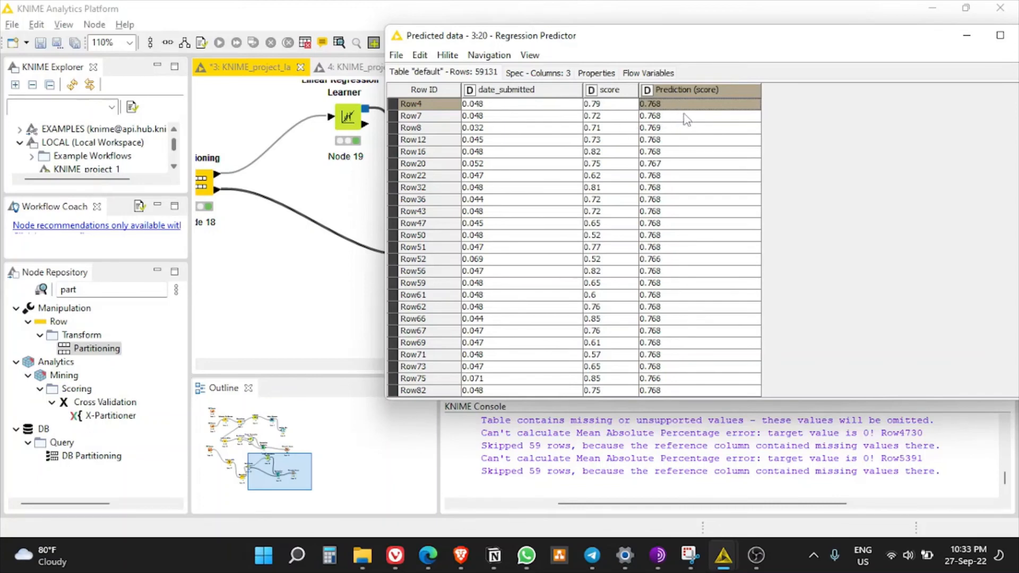
{"action": "left_click", "coordinate": [625, 237]}
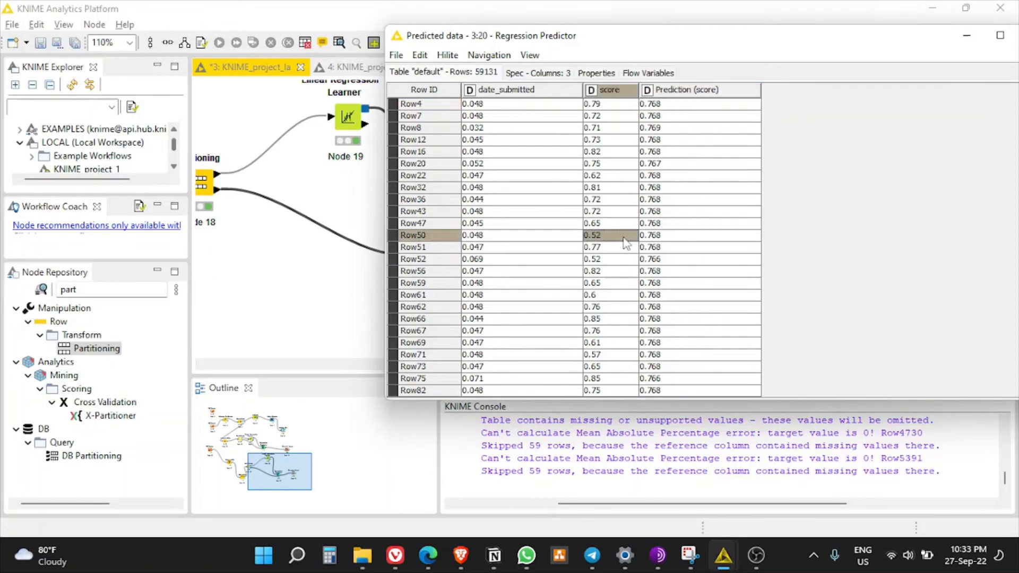
{"action": "left_click", "coordinate": [686, 238]}
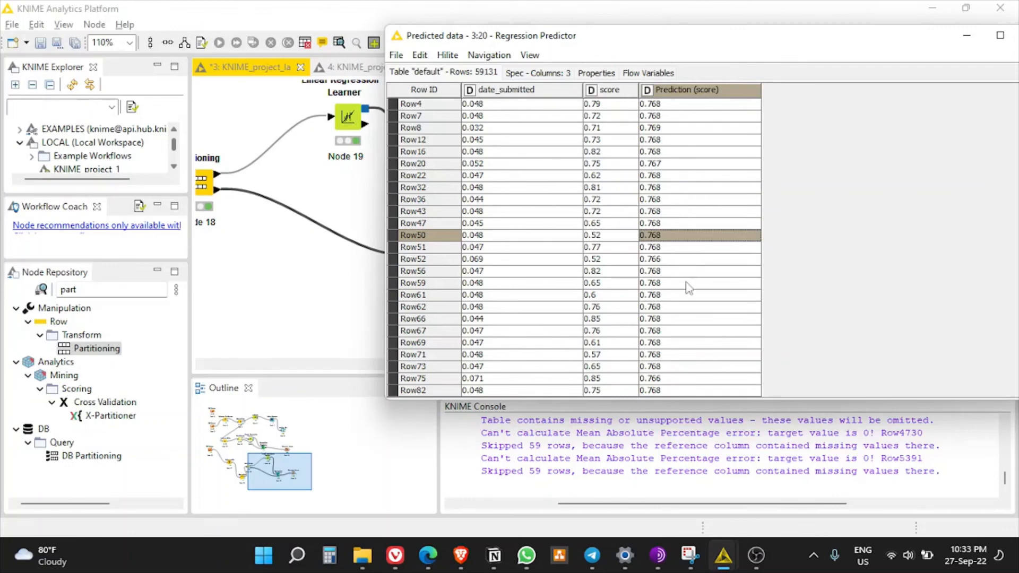
{"action": "scroll", "coordinate": [684, 318], "scroll_direction": "down", "scroll_amount": 4}
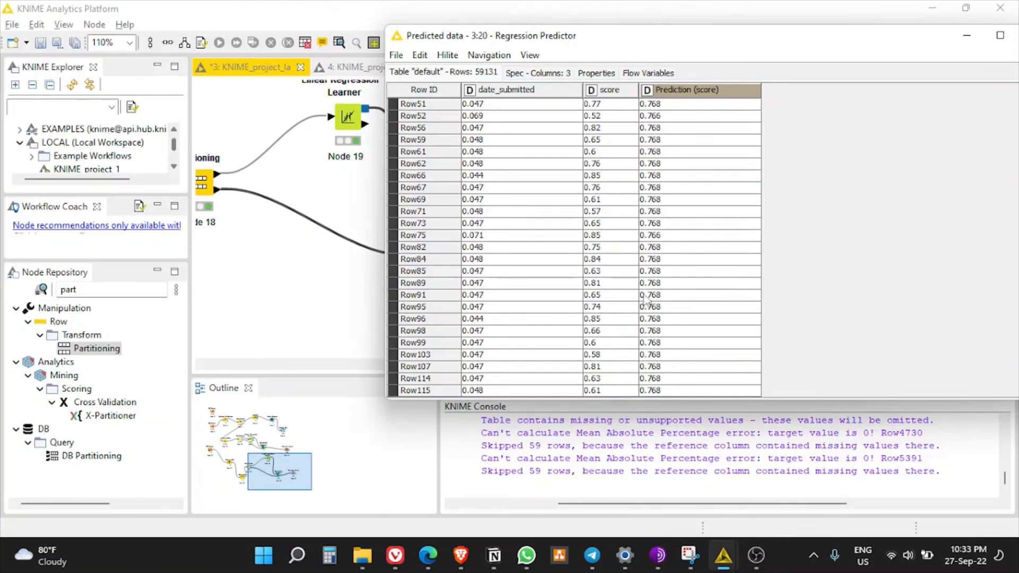
{"action": "left_click_drag", "start_coordinate": [860, 40], "coordinate": [768, 59]}
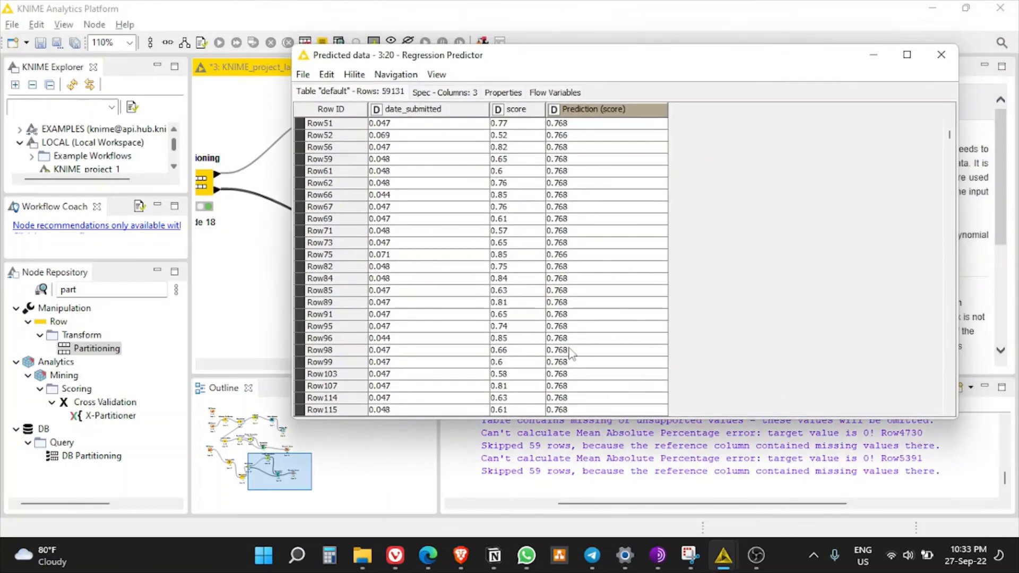
{"action": "scroll", "coordinate": [572, 353], "scroll_direction": "down", "scroll_amount": 9}
{"action": "scroll", "coordinate": [573, 357], "scroll_direction": "down", "scroll_amount": 5}
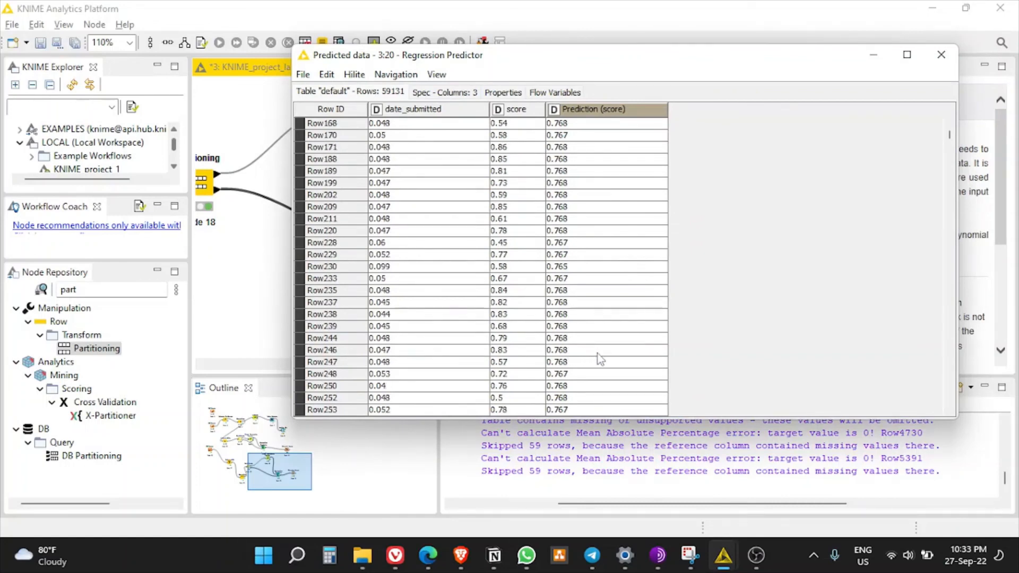
{"action": "left_click", "coordinate": [941, 54]}
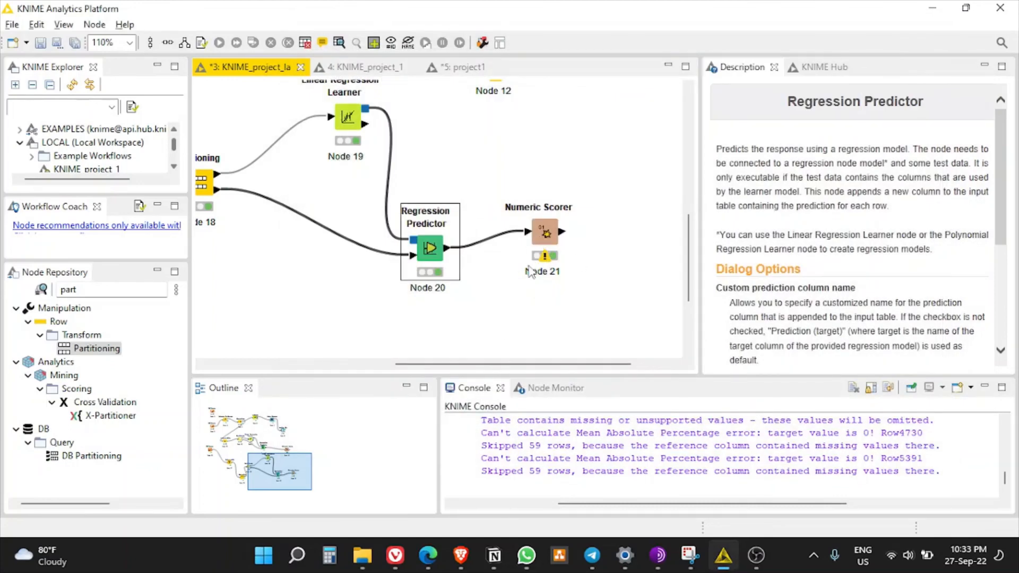
- Review Numeric Scorer Node 21's Options, Flow Variables and Memory Policy settings, and close its configuration without changes
{"action": "left_click", "coordinate": [544, 245]}
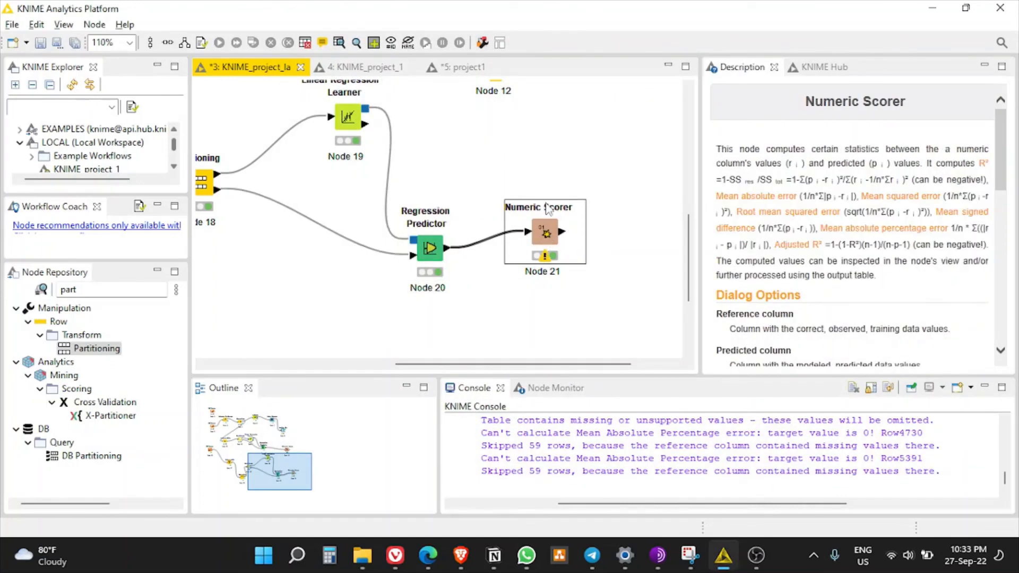
{"action": "right_click", "coordinate": [540, 234]}
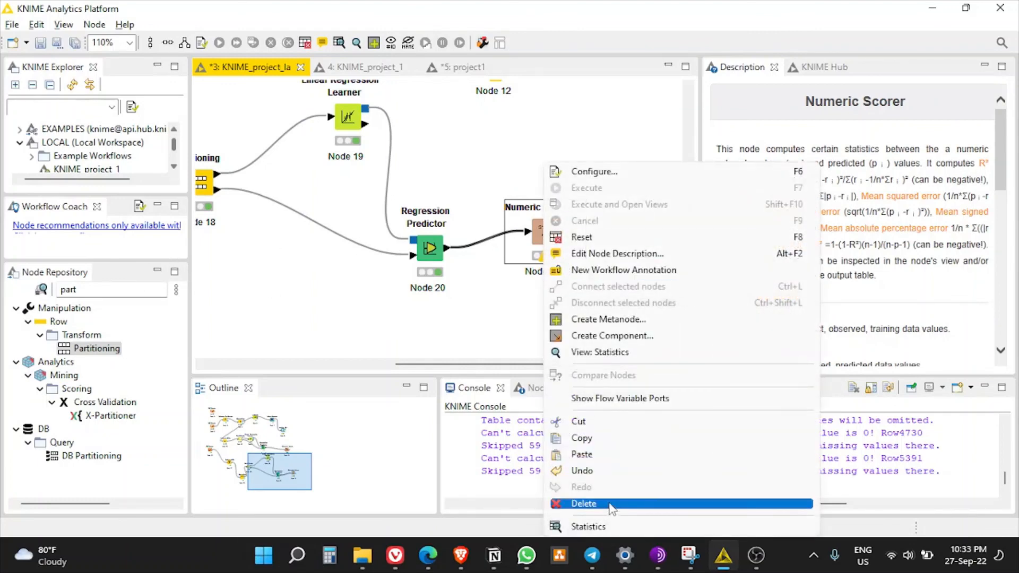
{"action": "left_click", "coordinate": [507, 344]}
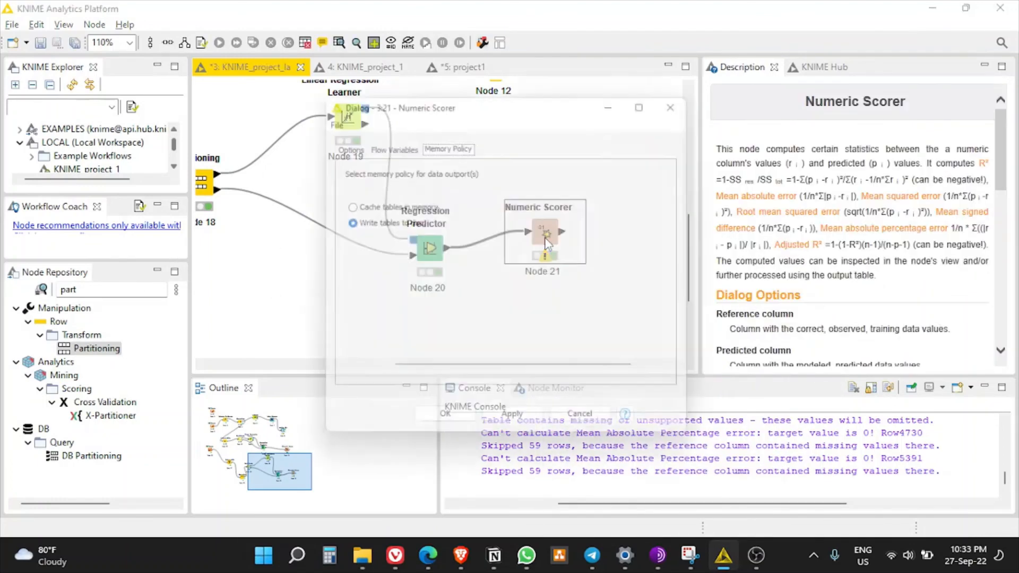
{"action": "double_click", "coordinate": [547, 246]}
{"action": "left_click", "coordinate": [351, 141]}
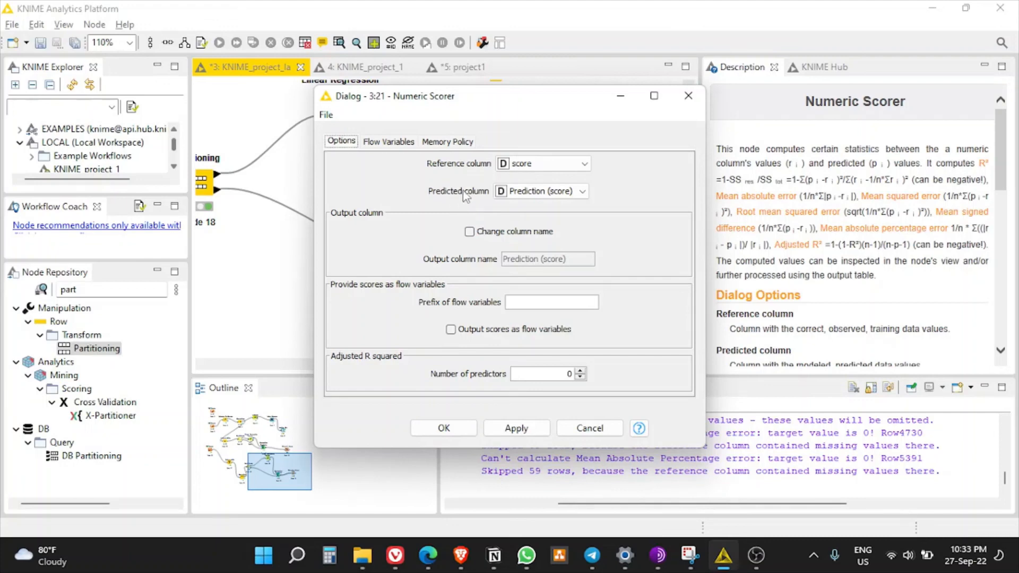
{"action": "left_click", "coordinate": [389, 142]}
{"action": "left_click", "coordinate": [447, 142]}
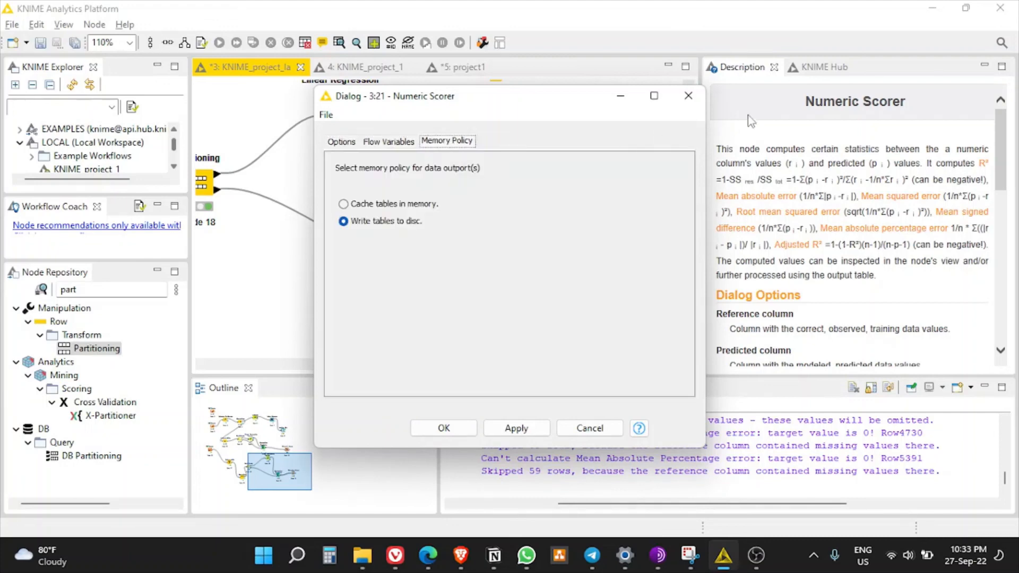
{"action": "left_click", "coordinate": [688, 96]}
- Open Numeric Scorer Node 21's Statistics output, widen the Row ID column to show the full metric names, and close the table
{"action": "right_click", "coordinate": [544, 235]}
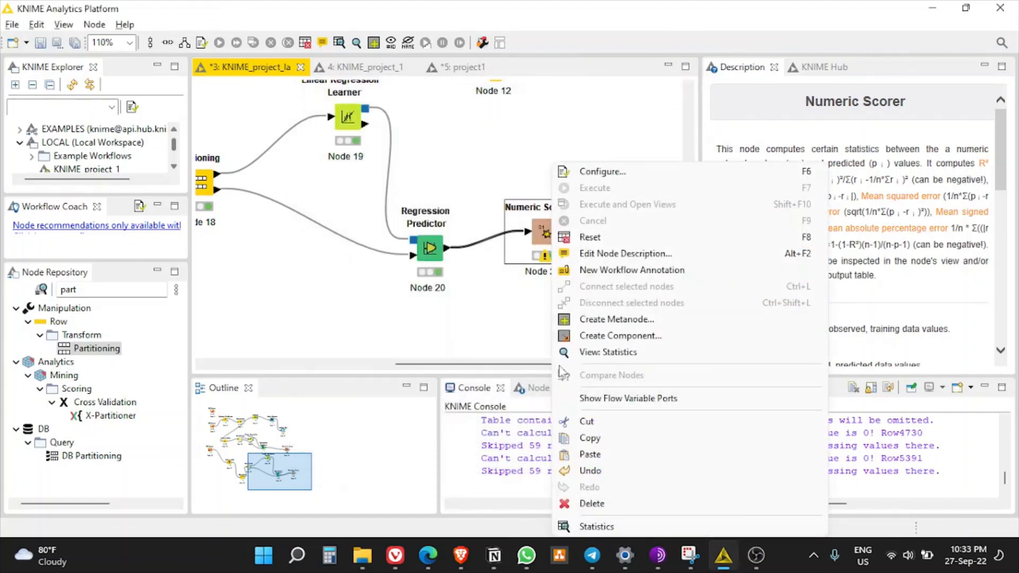
{"action": "left_click", "coordinate": [633, 527]}
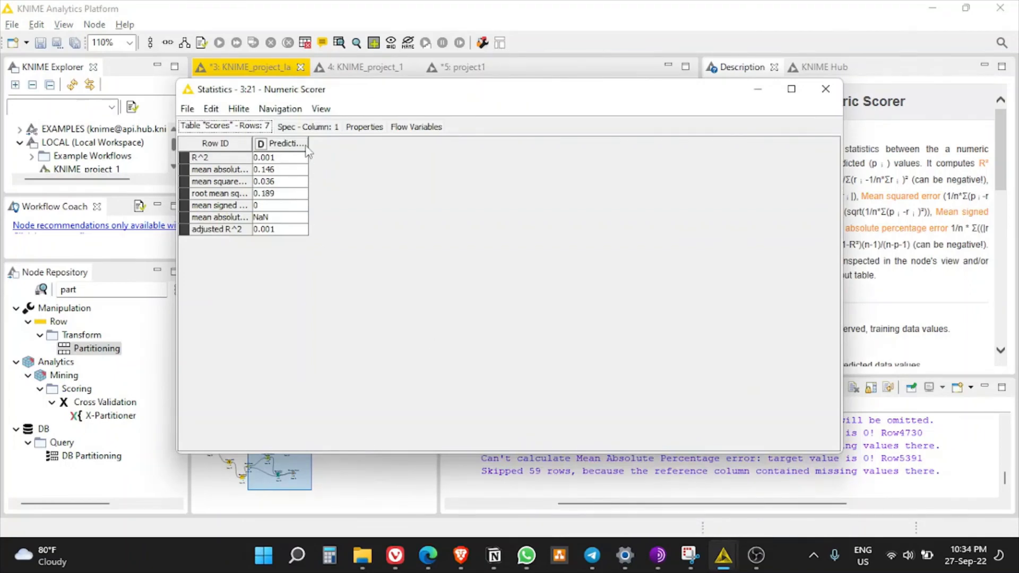
{"action": "left_click_drag", "start_coordinate": [253, 144], "coordinate": [262, 143]}
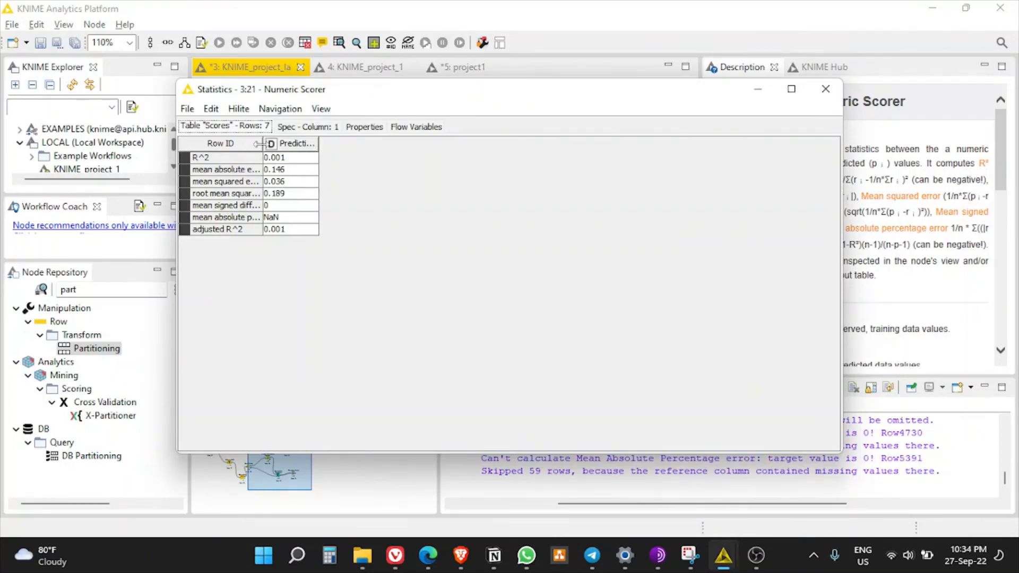
{"action": "left_click", "coordinate": [262, 145]}
{"action": "left_click", "coordinate": [462, 189]}
{"action": "left_click_drag", "start_coordinate": [259, 144], "coordinate": [370, 146]}
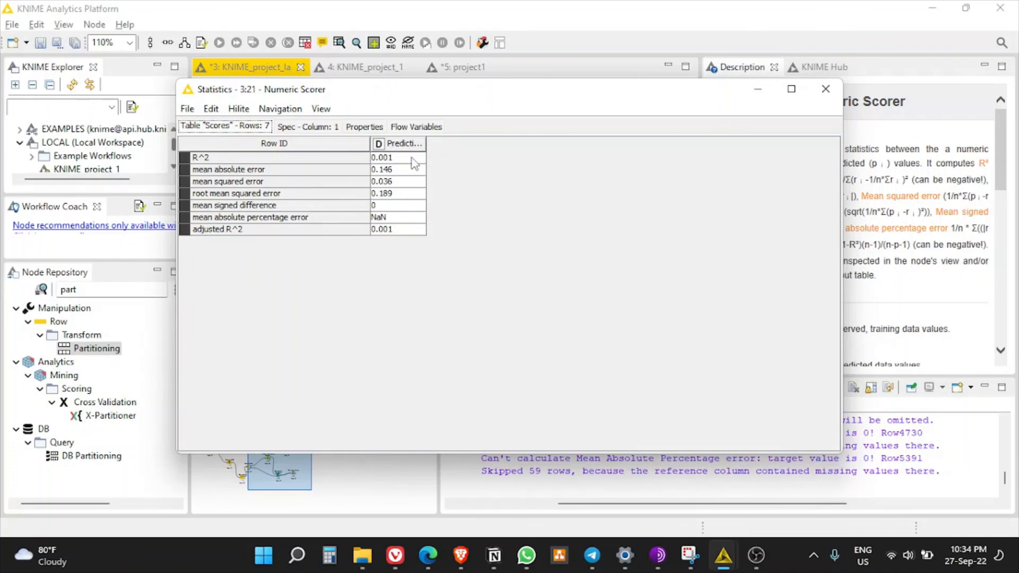
{"action": "left_click", "coordinate": [826, 89]}
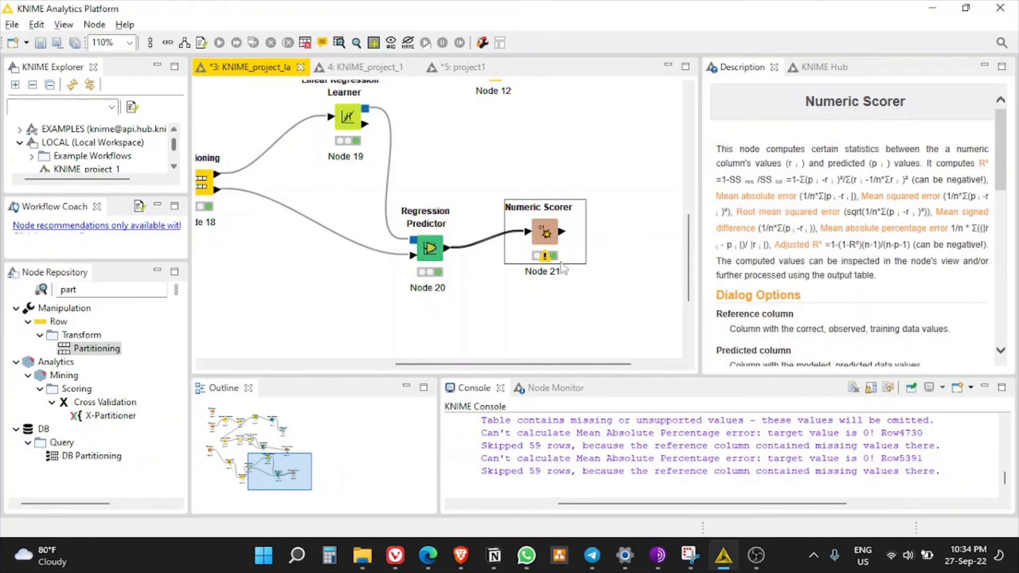
- Review the KNIME_project_la workflow from the lower regression branch through the upper regression and clustering branches back to the CSV Readers
{"action": "mouse_move", "coordinate": [548, 244]}
{"action": "left_mouse_down"}
{"action": "mouse_move", "coordinate": [541, 280]}
{"action": "mouse_move", "coordinate": [537, 245]}
{"action": "left_mouse_up"}
{"action": "left_click", "coordinate": [620, 249]}
{"action": "left_click", "coordinate": [588, 275]}
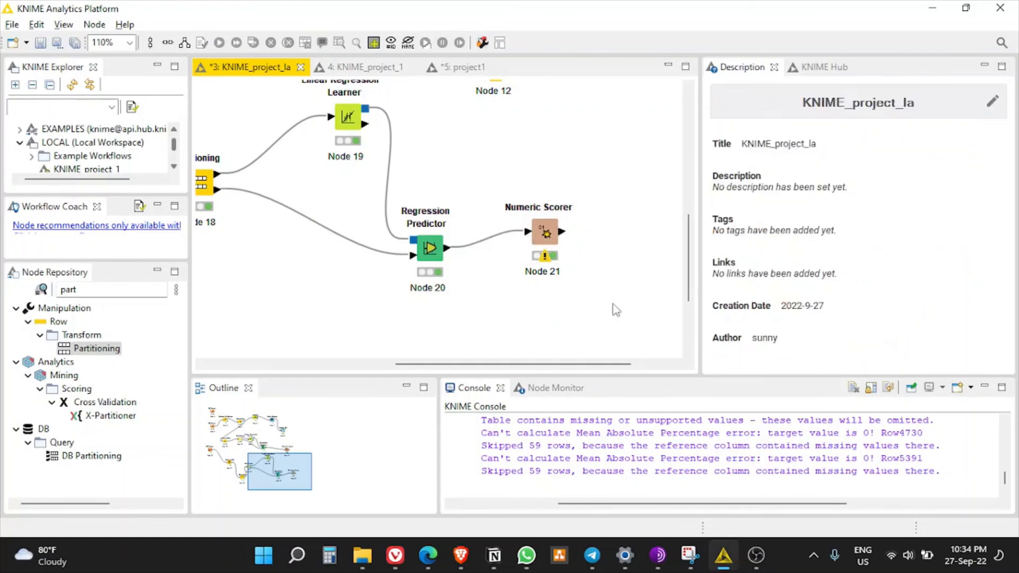
{"action": "left_click_drag", "start_coordinate": [596, 365], "coordinate": [508, 373]}
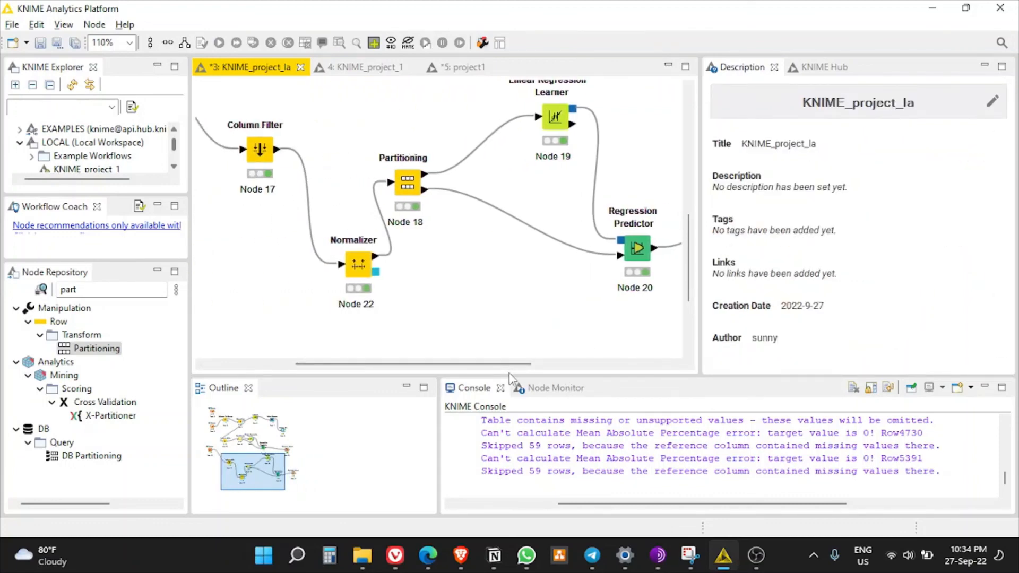
{"action": "scroll", "coordinate": [528, 318], "scroll_direction": "up", "scroll_amount": 3}
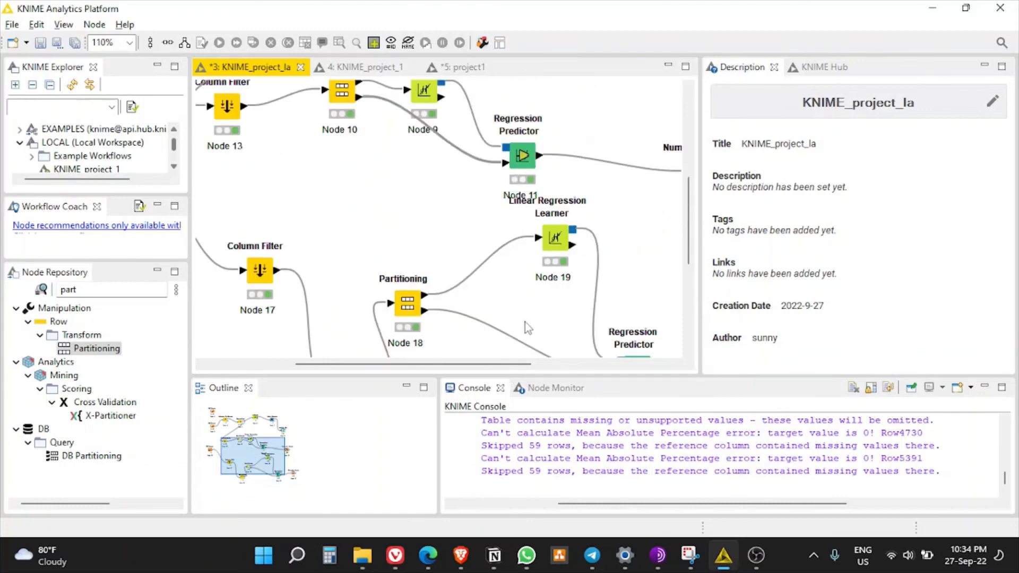
{"action": "scroll", "coordinate": [525, 323], "scroll_direction": "down", "scroll_amount": 2}
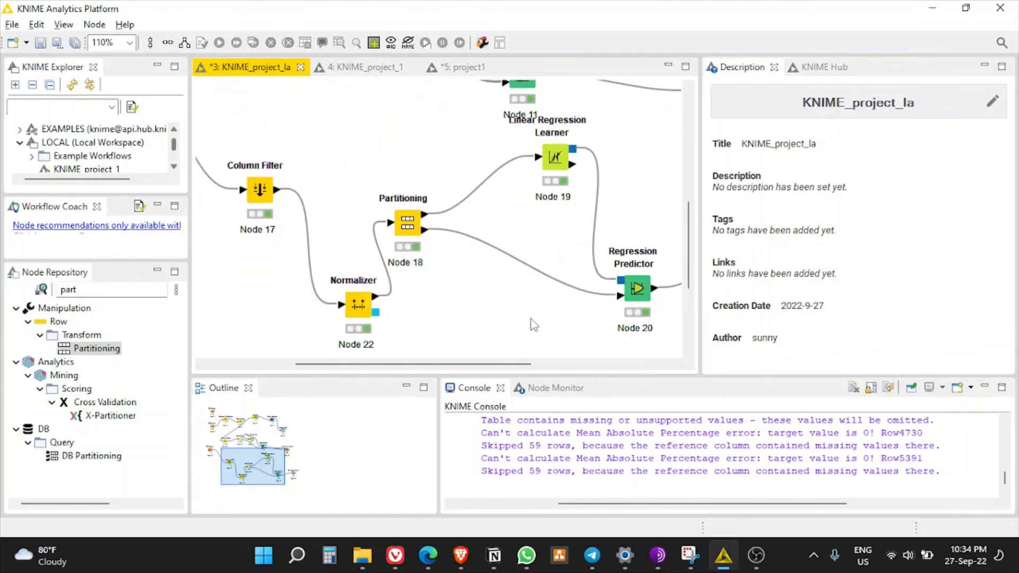
{"action": "scroll", "coordinate": [533, 326], "scroll_direction": "down", "scroll_amount": 4}
{"action": "scroll", "coordinate": [534, 326], "scroll_direction": "up", "scroll_amount": 1}
{"action": "scroll", "coordinate": [534, 329], "scroll_direction": "down", "scroll_amount": 1}
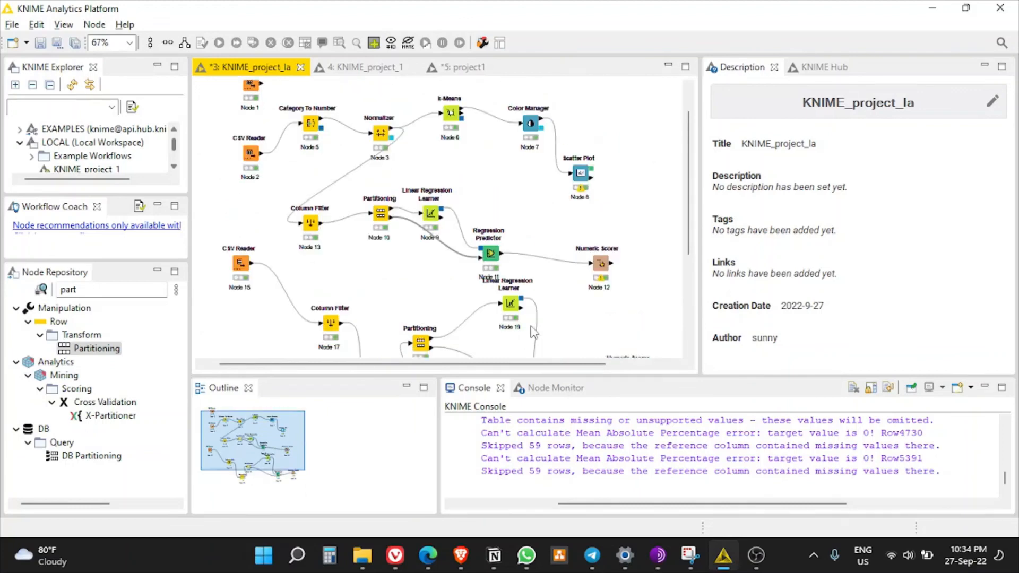
{"action": "scroll", "coordinate": [534, 333], "scroll_direction": "up", "scroll_amount": 1}
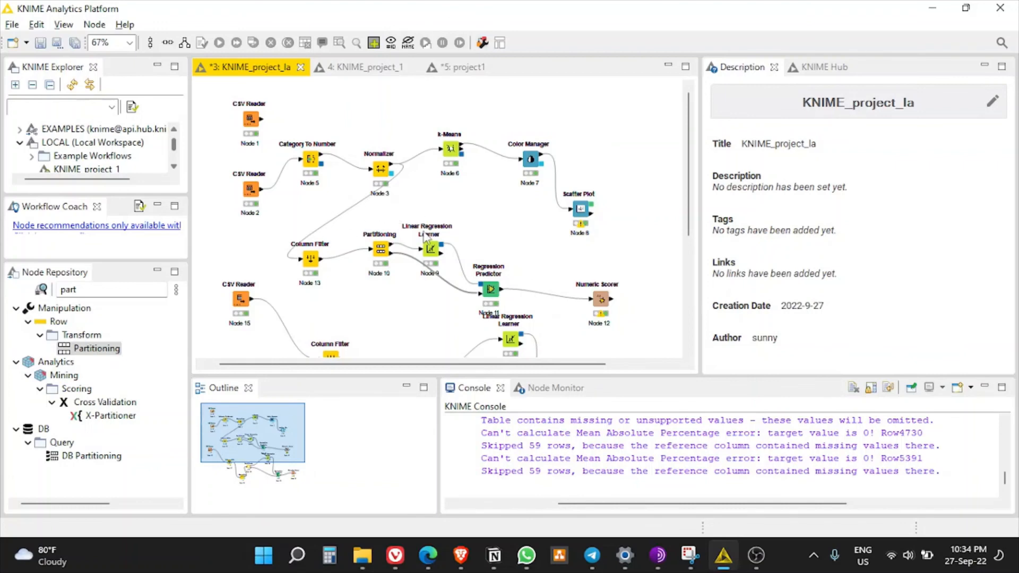
{"action": "scroll", "coordinate": [429, 240], "scroll_direction": "down", "scroll_amount": 3}
{"action": "scroll", "coordinate": [435, 245], "scroll_direction": "up", "scroll_amount": 2}
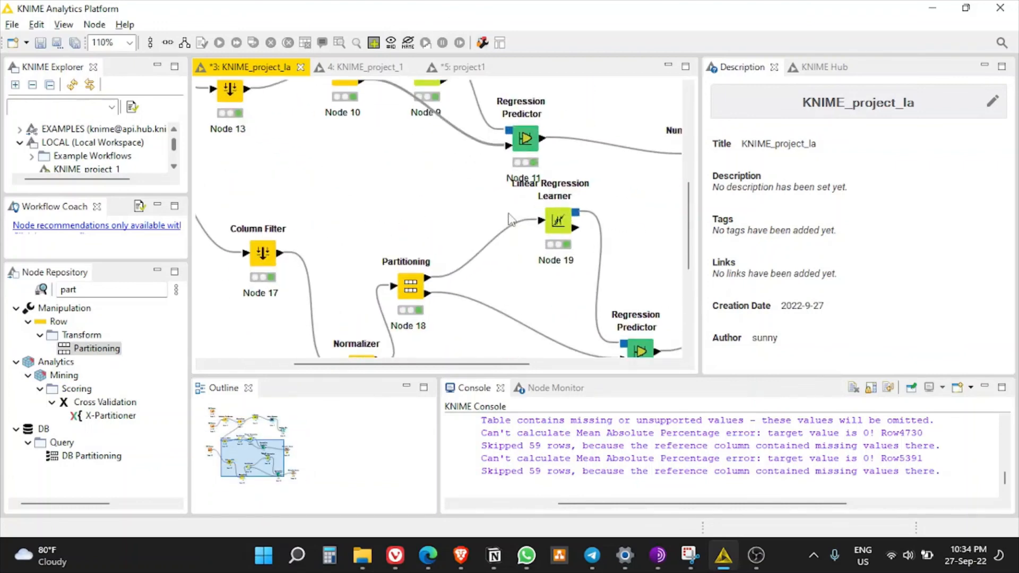
{"action": "scroll", "coordinate": [517, 258], "scroll_direction": "down", "scroll_amount": 2}
{"action": "scroll", "coordinate": [512, 269], "scroll_direction": "up", "scroll_amount": 3}
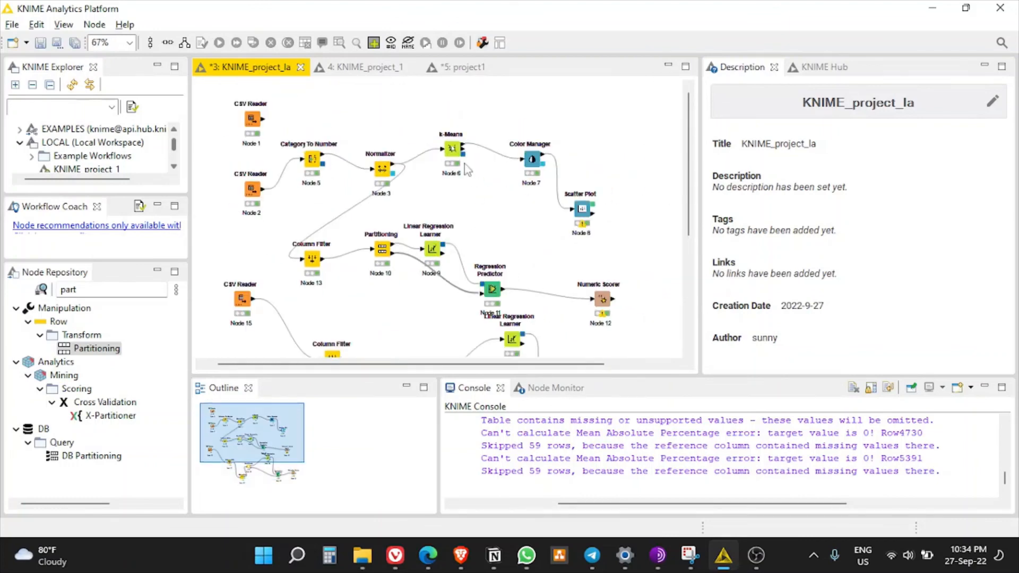
{"action": "scroll", "coordinate": [429, 169], "scroll_direction": "up", "scroll_amount": 2}
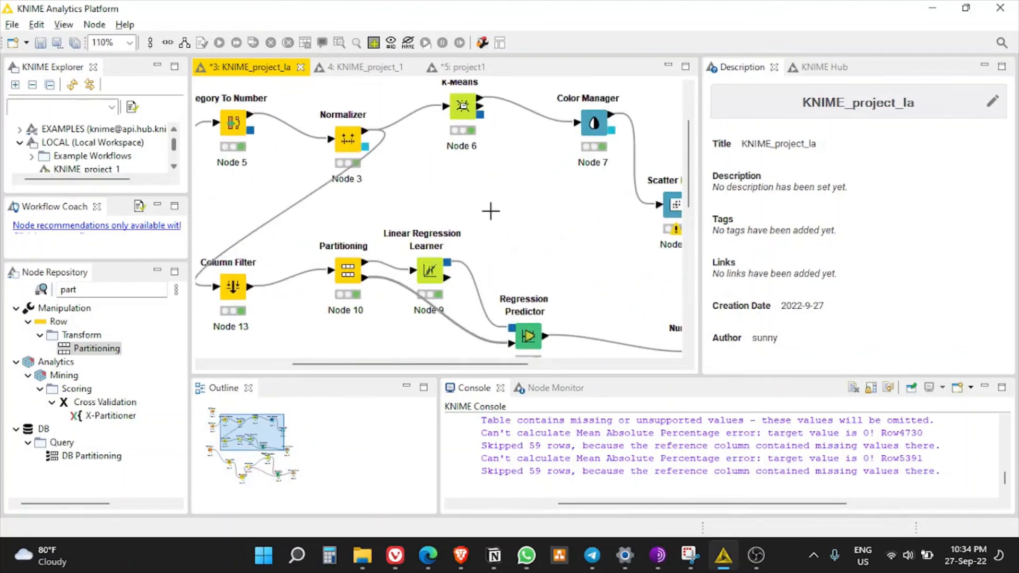
{"action": "scroll", "coordinate": [527, 268], "scroll_direction": "up", "scroll_amount": 2}
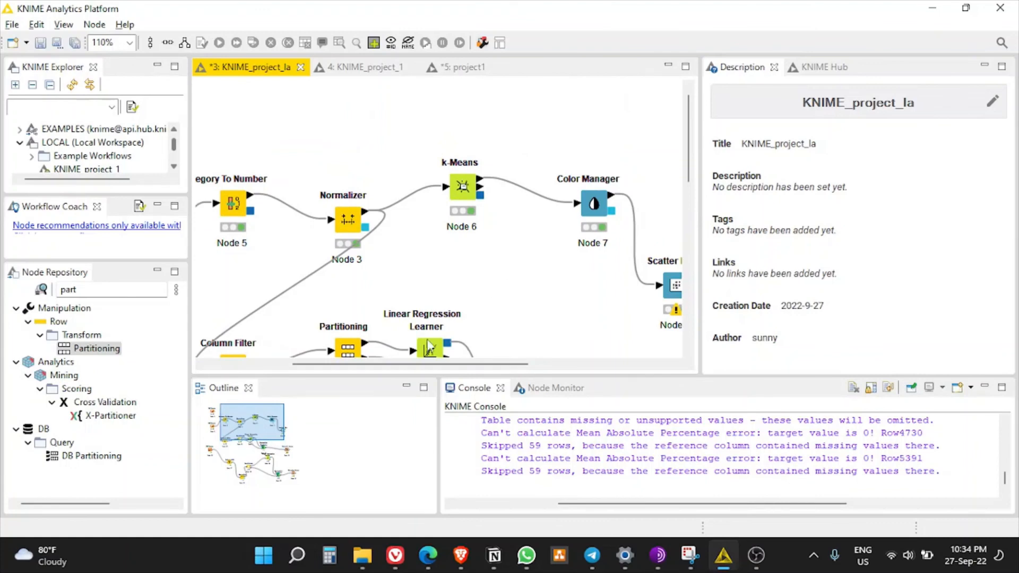
{"action": "left_click_drag", "start_coordinate": [370, 364], "coordinate": [295, 364]}
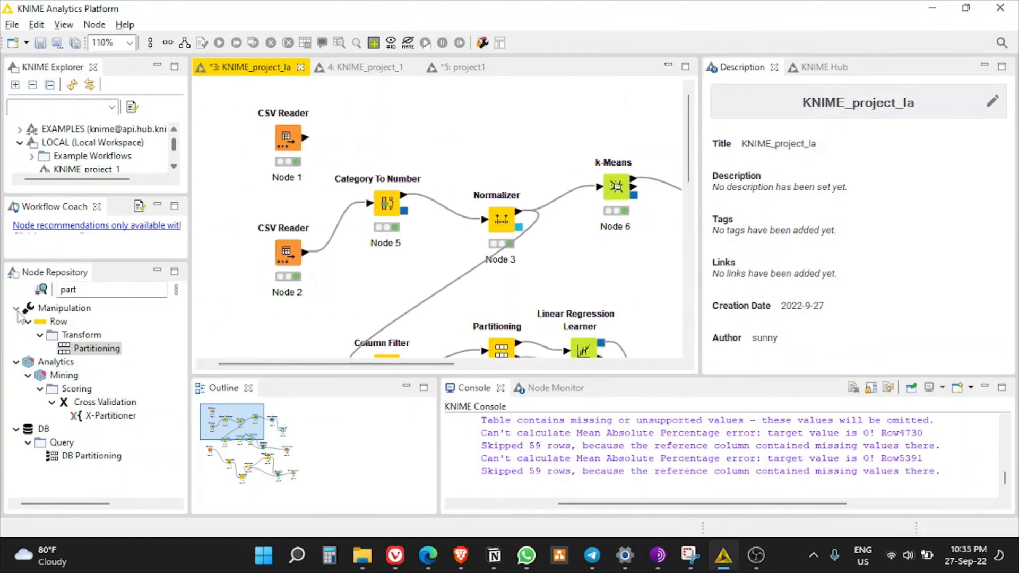
- Clear the Node Repository's search filter and browse the Read nodes in the IO category
{"action": "left_click", "coordinate": [23, 295]}
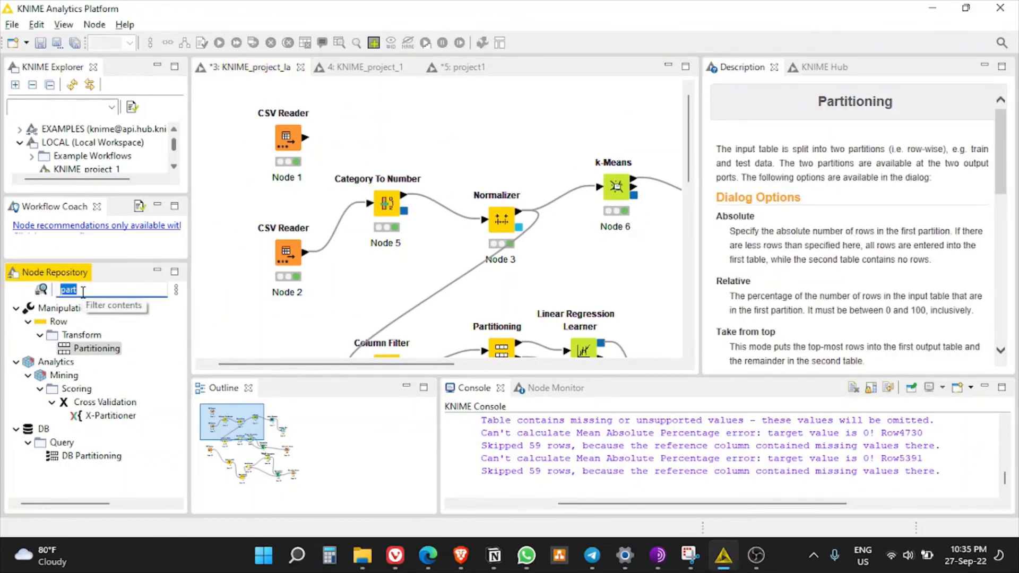
{"action": "key", "text": "BackSpace"}
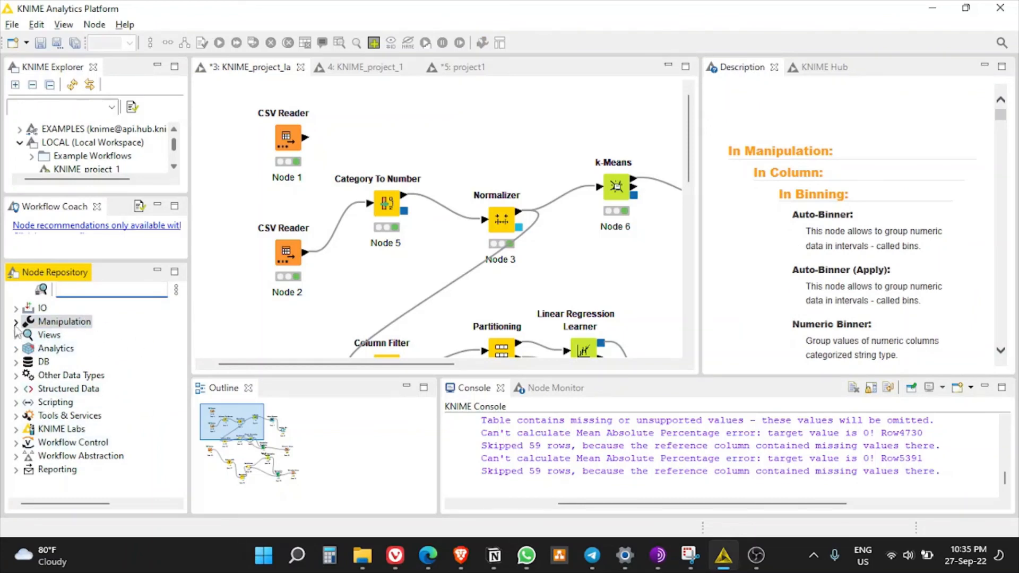
{"action": "left_click", "coordinate": [15, 310]}
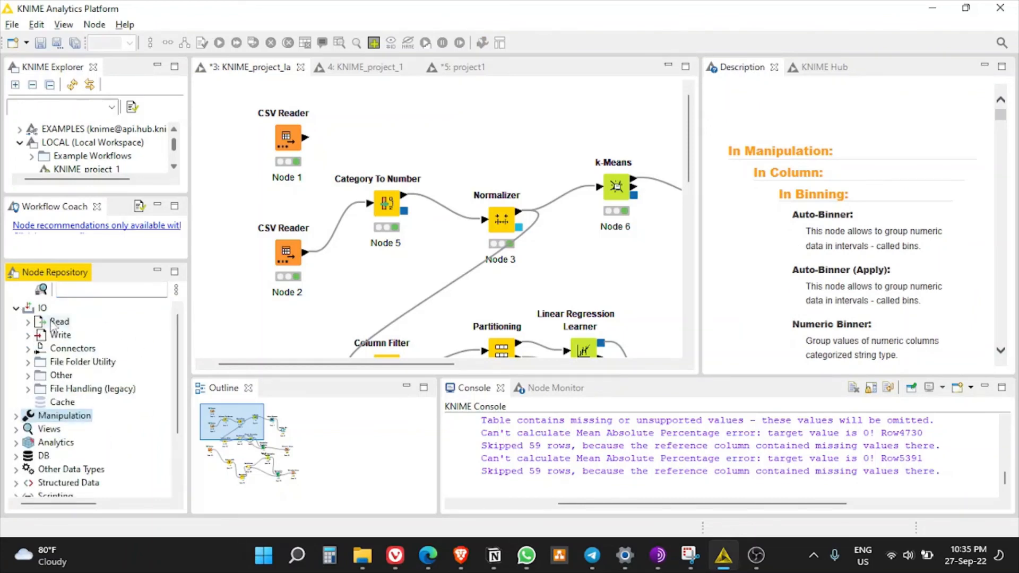
{"action": "left_click", "coordinate": [28, 321]}
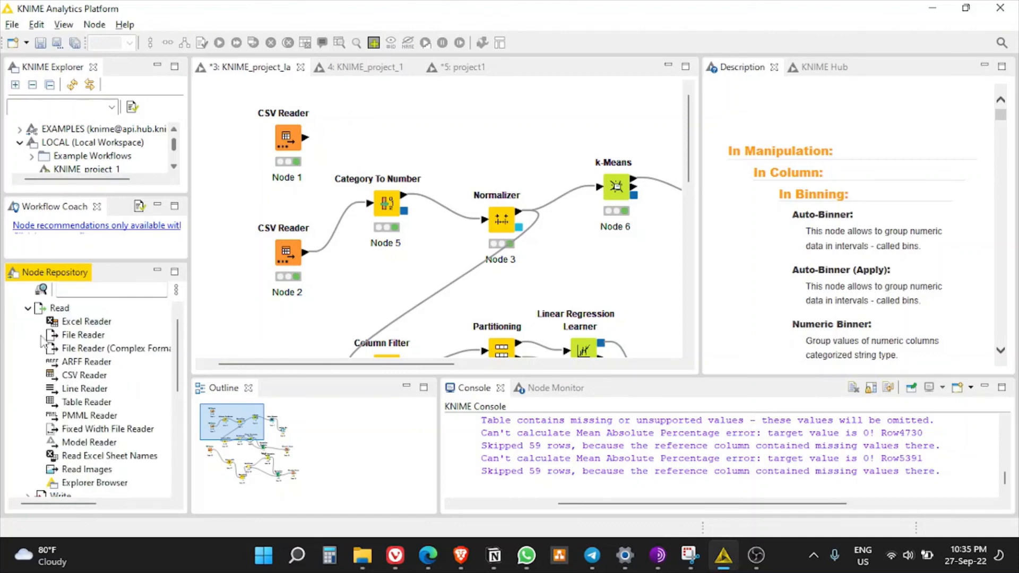
{"action": "scroll", "coordinate": [38, 388], "scroll_direction": "down", "scroll_amount": 5}
{"action": "scroll", "coordinate": [38, 390], "scroll_direction": "up", "scroll_amount": 6}
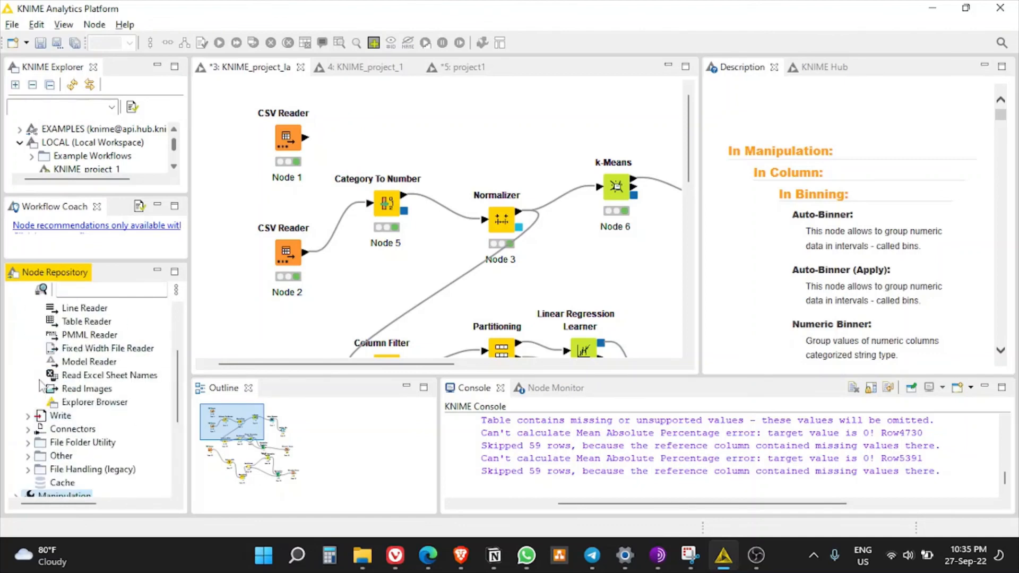
{"action": "scroll", "coordinate": [42, 419], "scroll_direction": "down", "scroll_amount": 8}
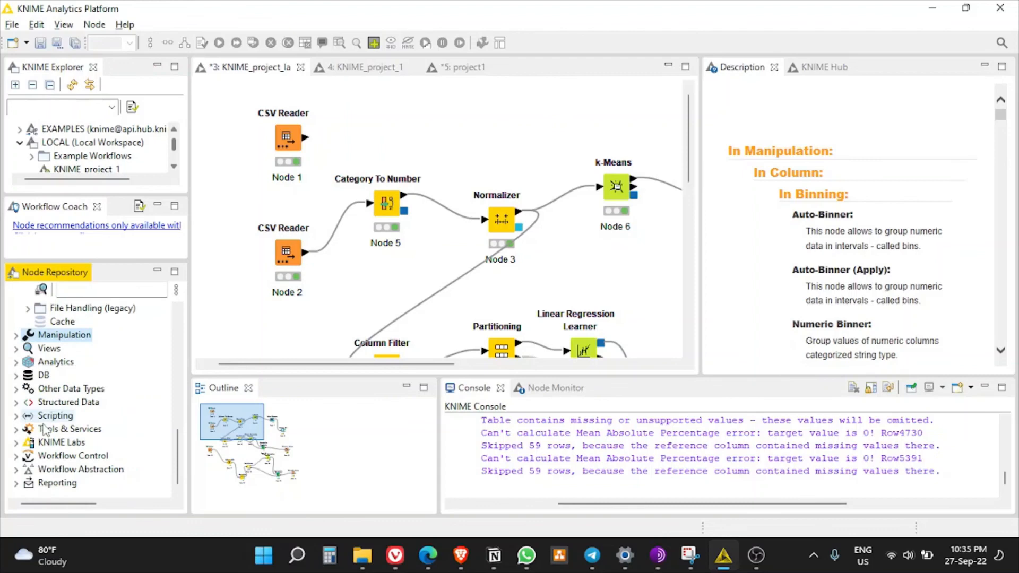
- Browse the Mining subcategories under Analytics and the Write nodes under IO in the Node Repository
{"action": "left_click", "coordinate": [16, 361]}
{"action": "left_click", "coordinate": [27, 375]}
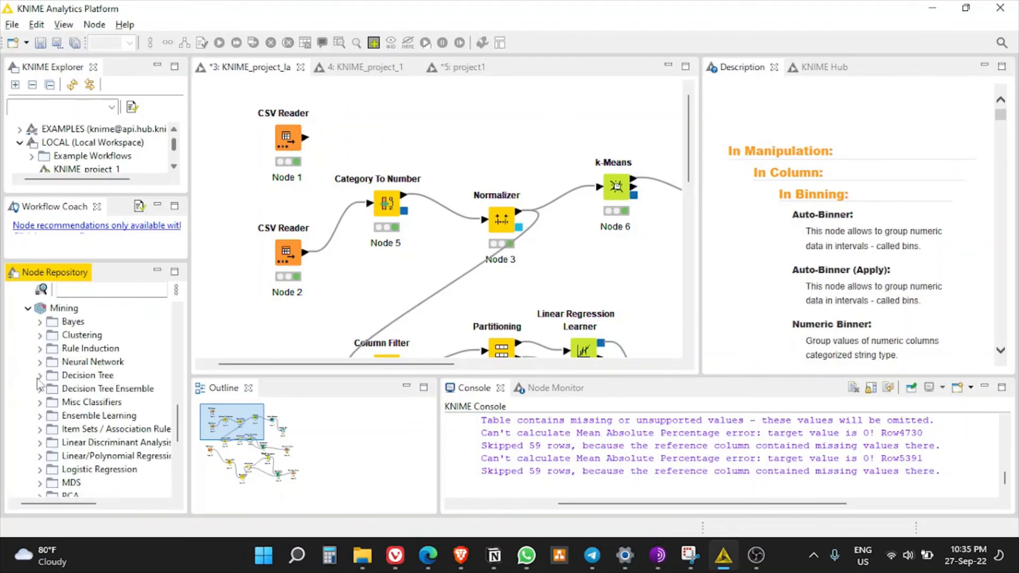
{"action": "scroll", "coordinate": [72, 377], "scroll_direction": "up", "scroll_amount": 2}
{"action": "scroll", "coordinate": [71, 377], "scroll_direction": "down", "scroll_amount": 3}
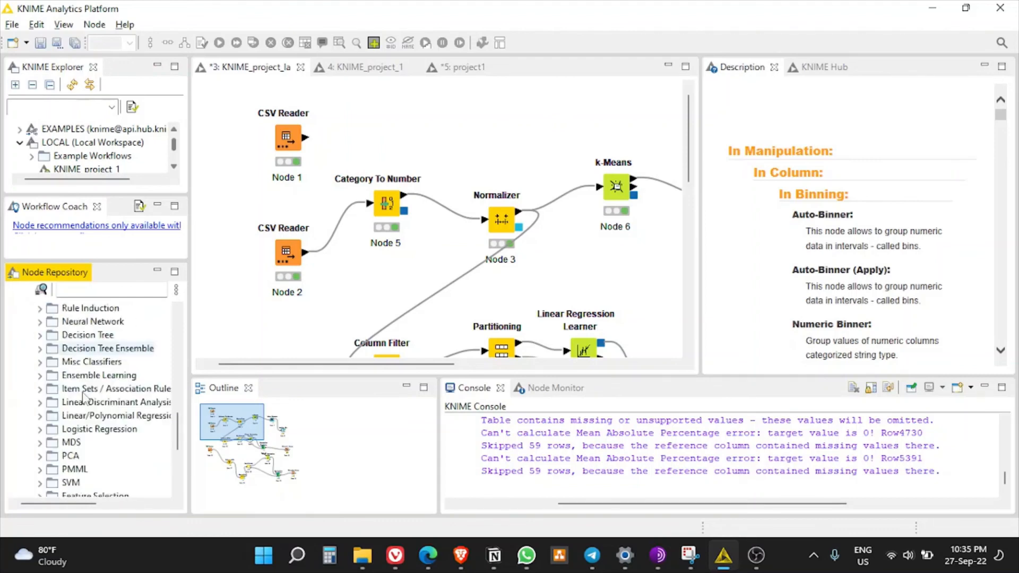
{"action": "scroll", "coordinate": [89, 429], "scroll_direction": "down", "scroll_amount": 3}
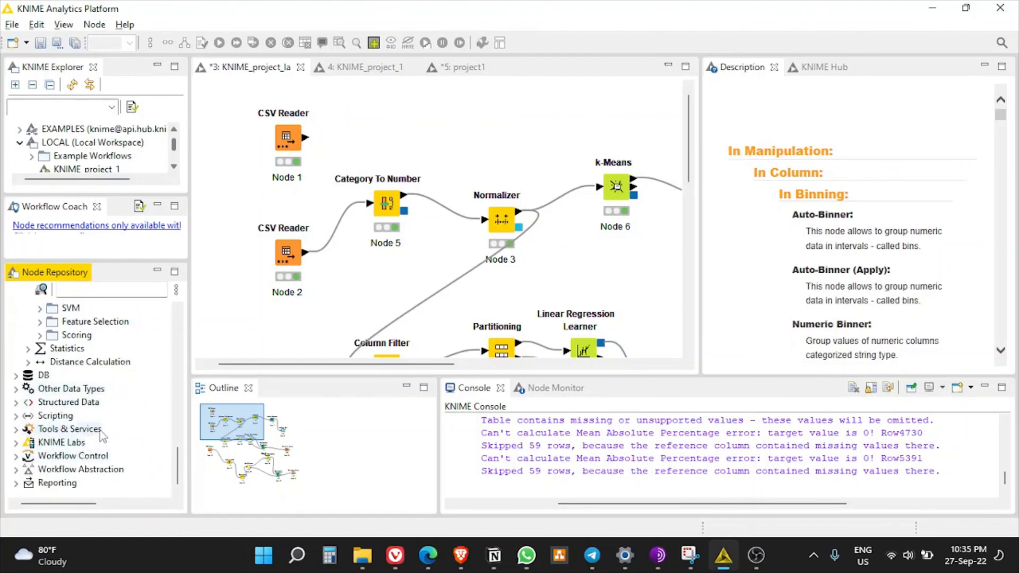
{"action": "scroll", "coordinate": [88, 440], "scroll_direction": "up", "scroll_amount": 10}
{"action": "scroll", "coordinate": [92, 438], "scroll_direction": "up", "scroll_amount": 2}
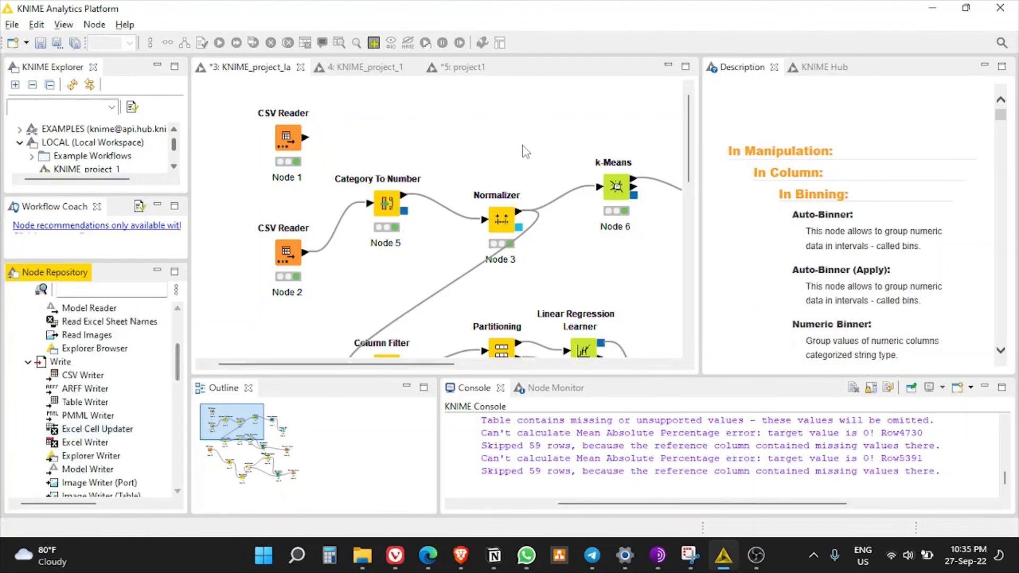
{"action": "left_click", "coordinate": [524, 143]}
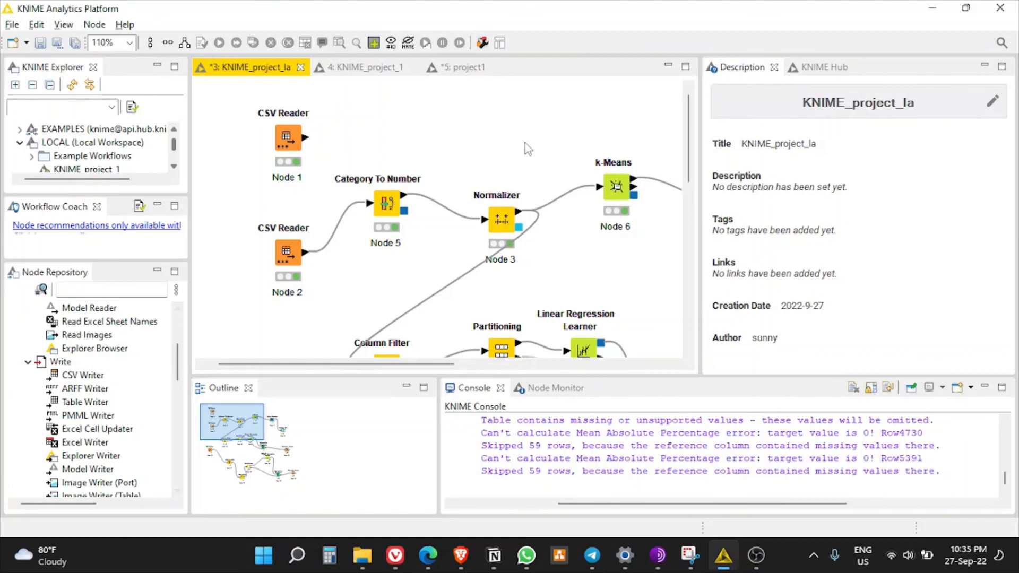
{"action": "key", "text": "alt+Tab"}
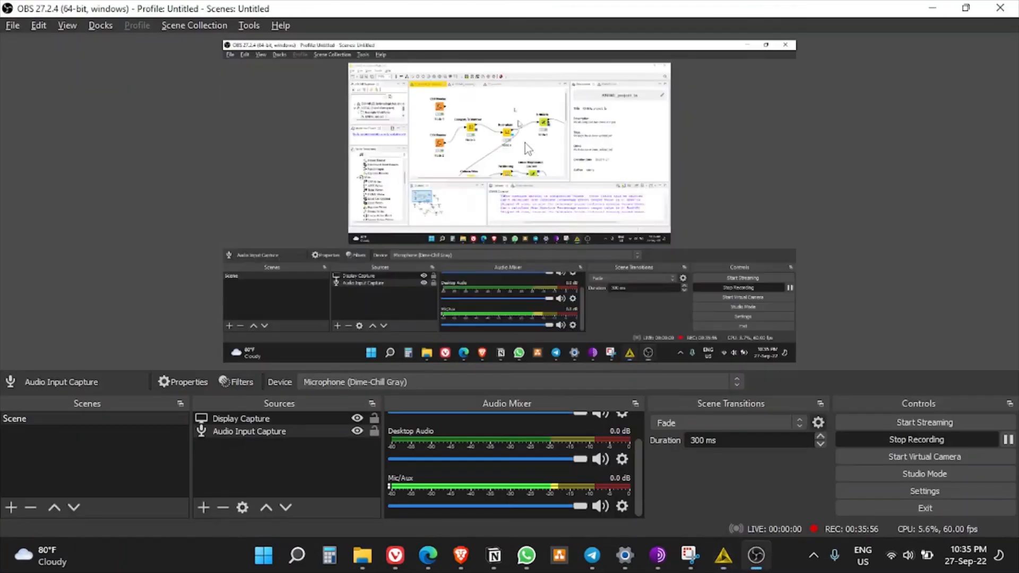